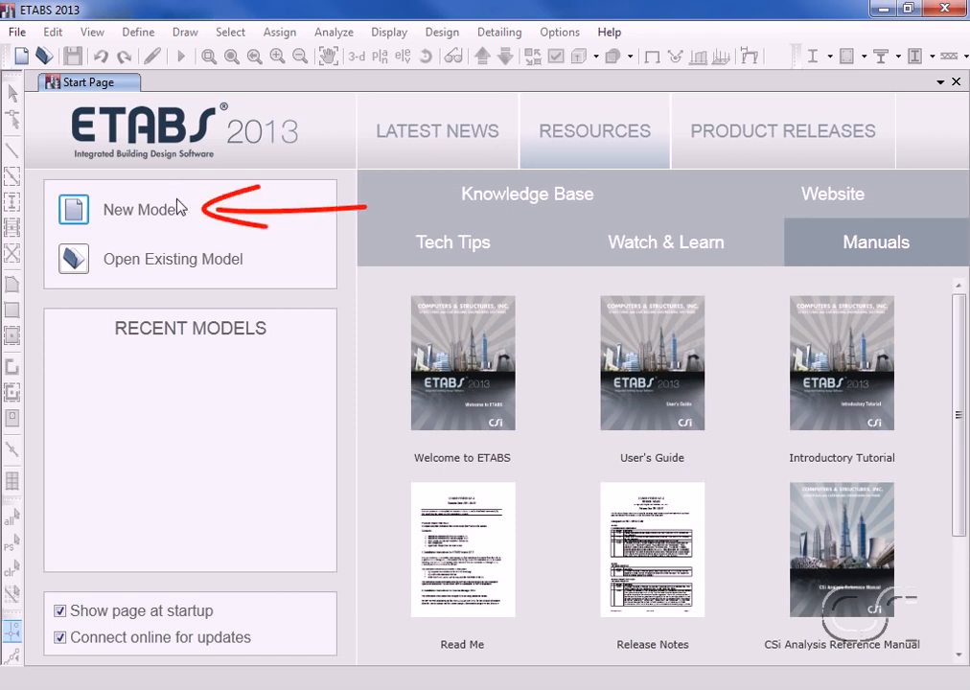
# Start a new model with built-in U.S. Customary units, AISC14 sections, AISC 360-10 and ACI 318-11 codes.
pyautogui.click(76, 215)
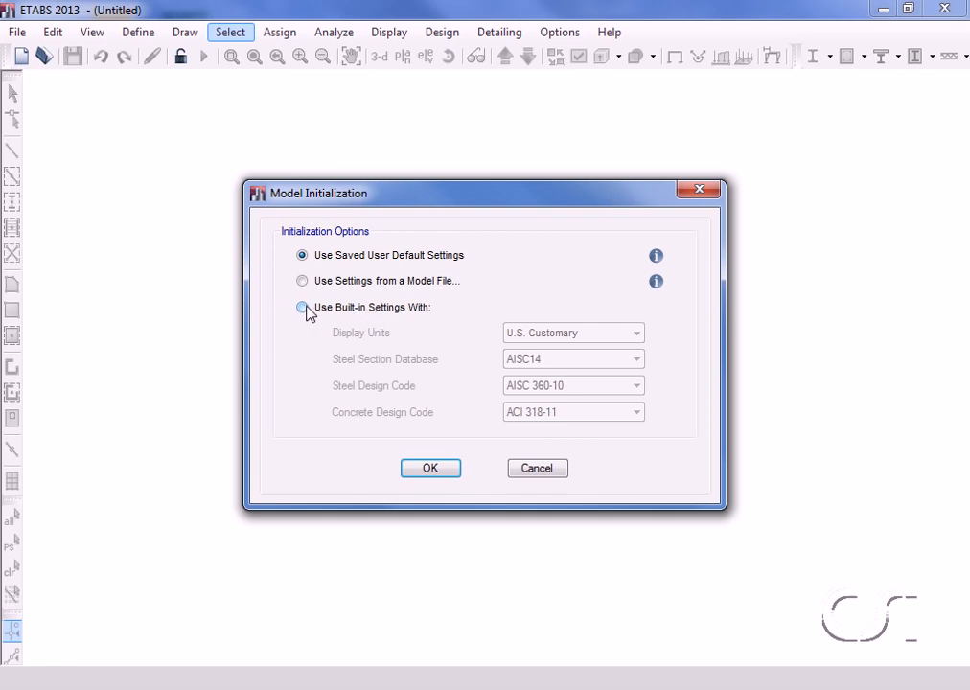
pyautogui.click(302, 308)
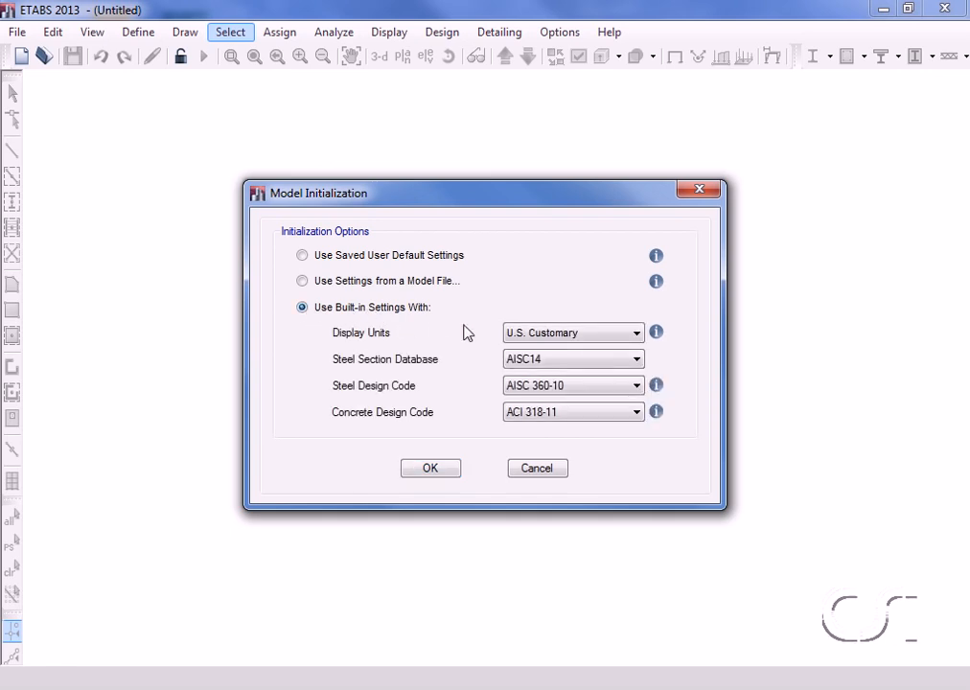
pyautogui.click(571, 337)
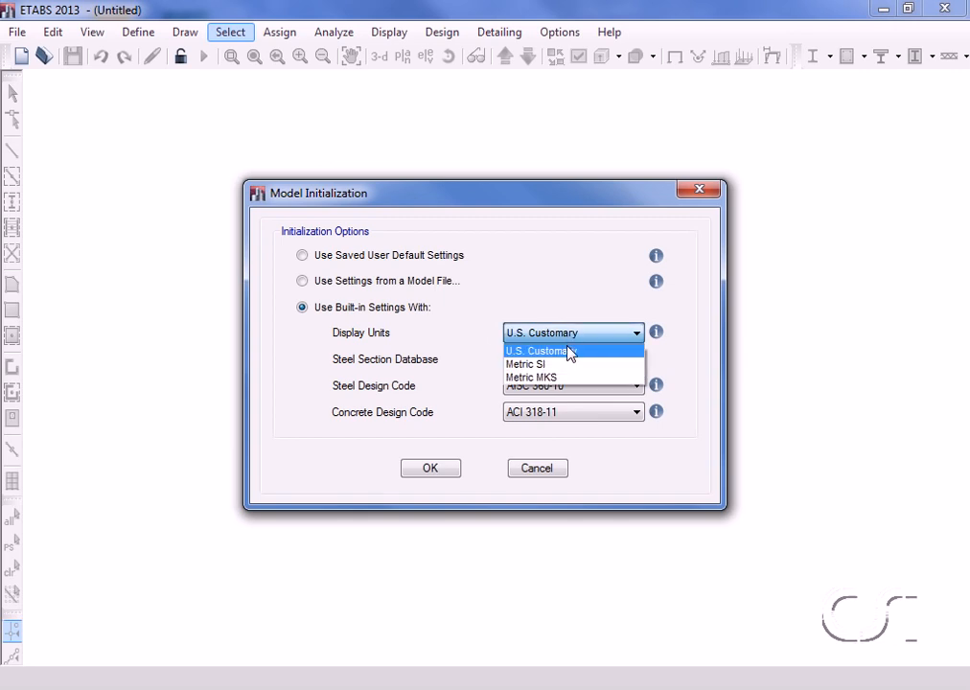
pyautogui.click(569, 351)
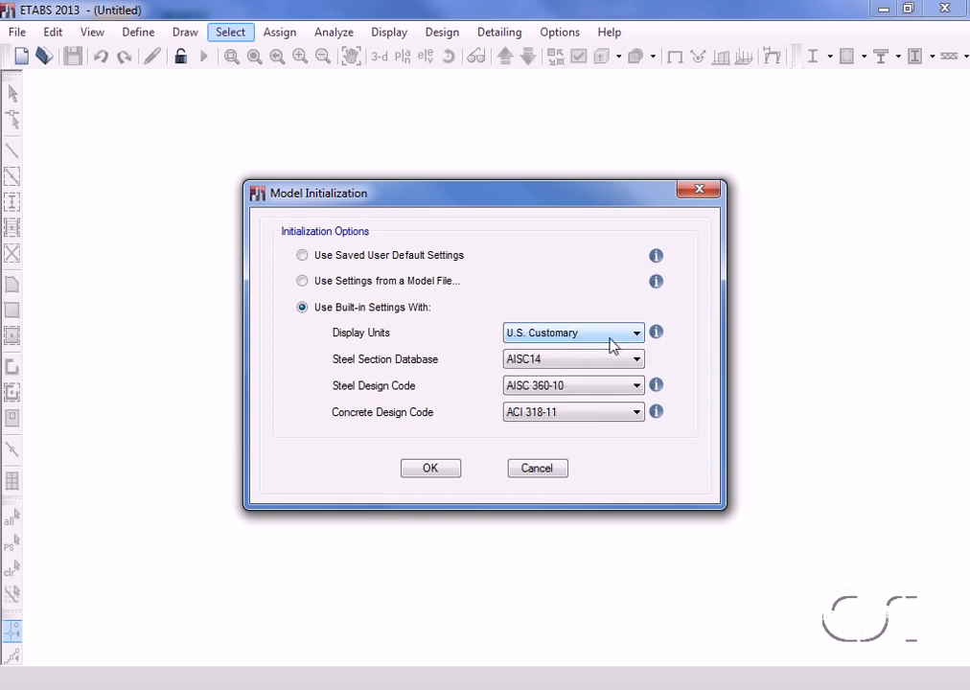
pyautogui.moveTo(661, 343)
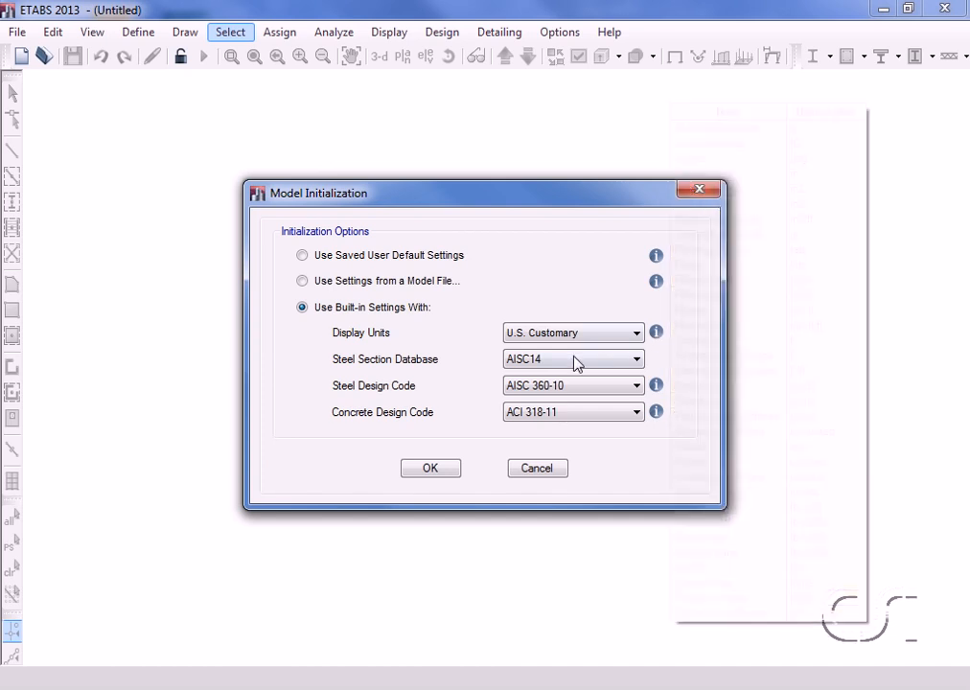
pyautogui.click(636, 360)
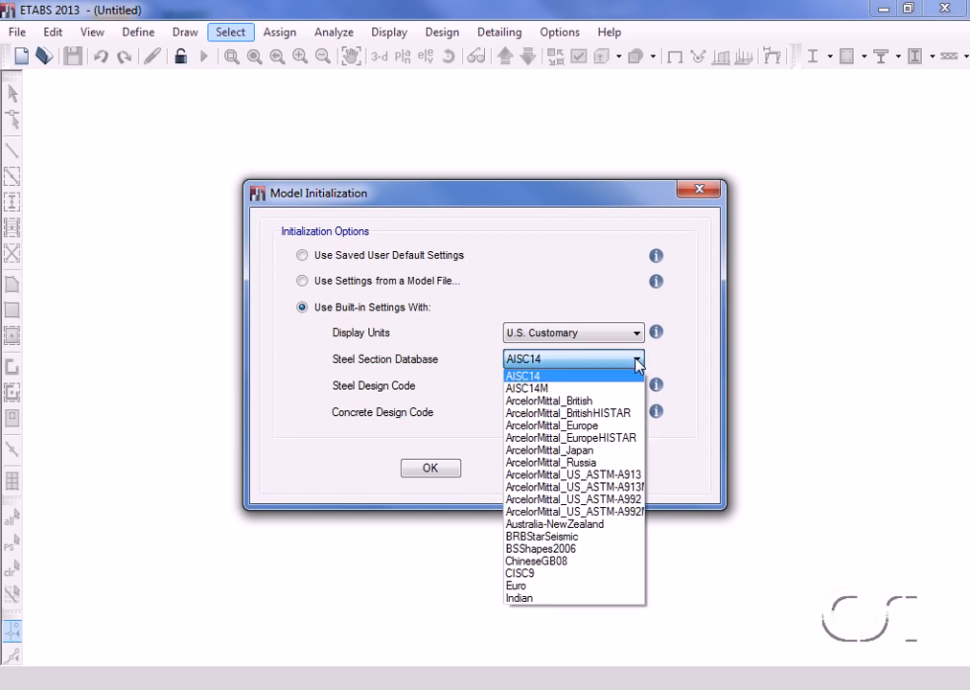
pyautogui.click(632, 376)
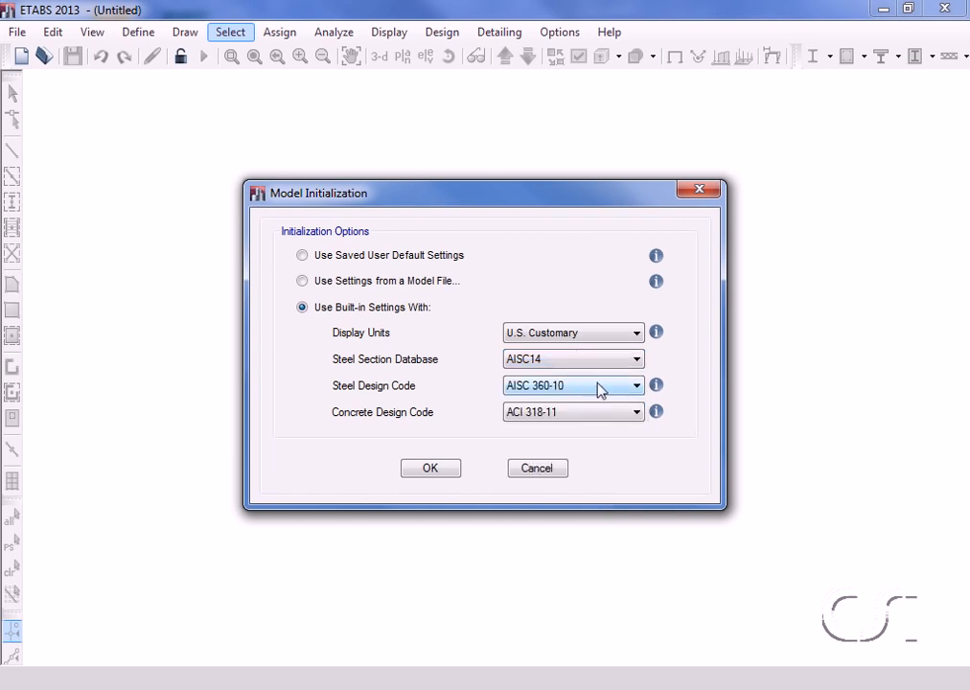
pyautogui.click(637, 386)
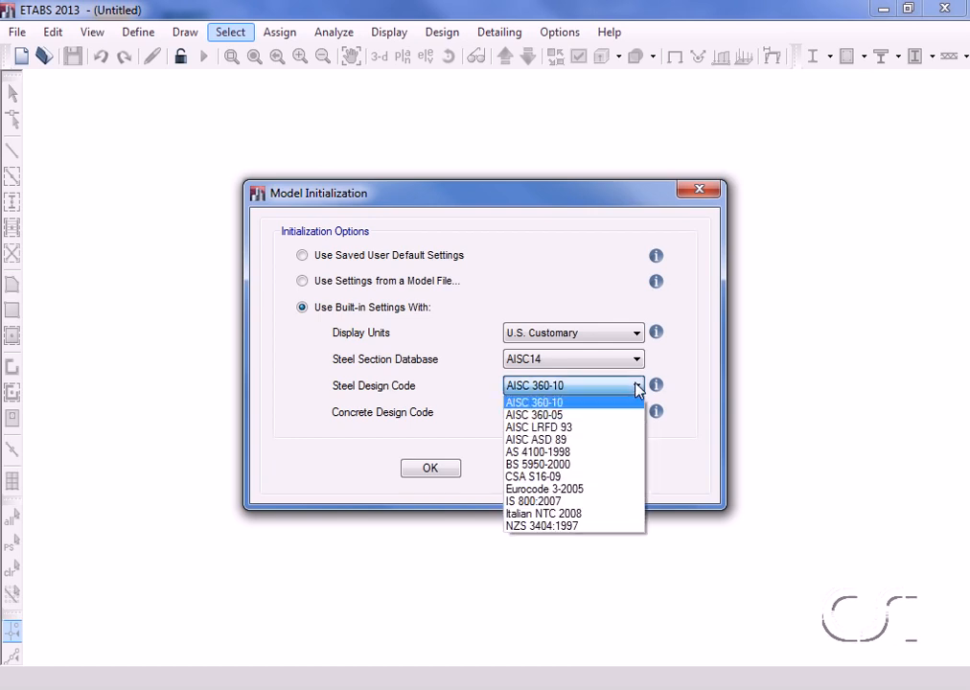
pyautogui.click(633, 403)
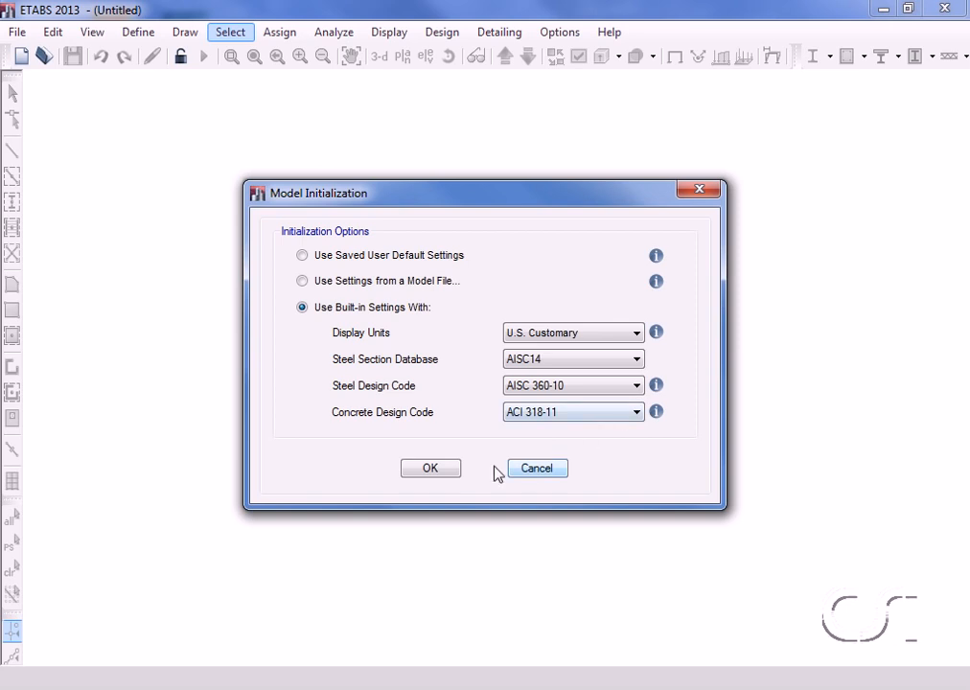
pyautogui.click(431, 468)
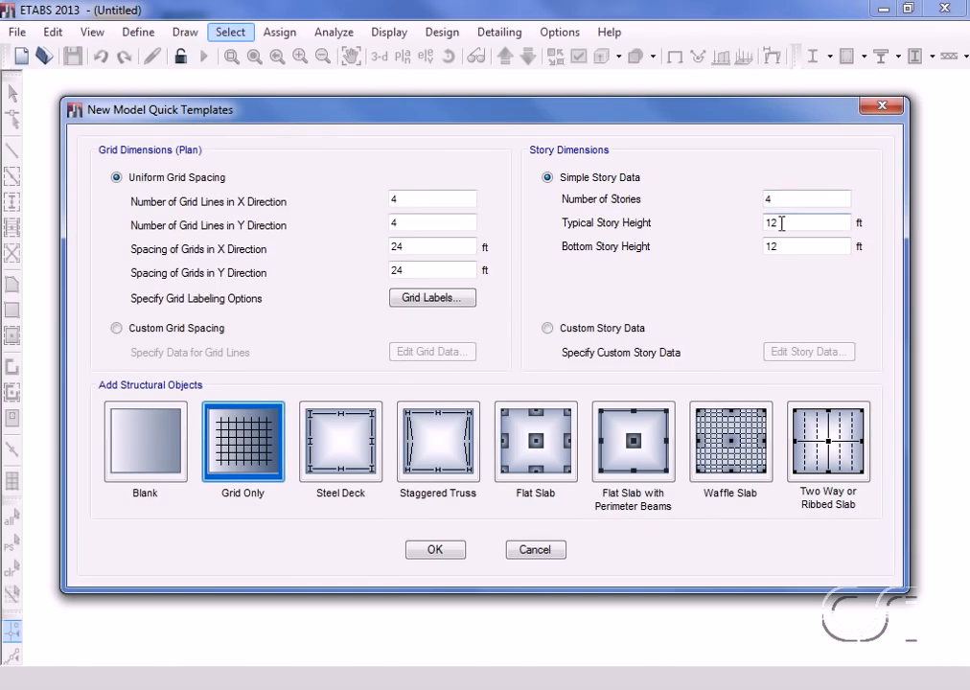
# Set the bottom story height to 15 ft and create the model from the Blank template.
pyautogui.doubleClick(782, 248)
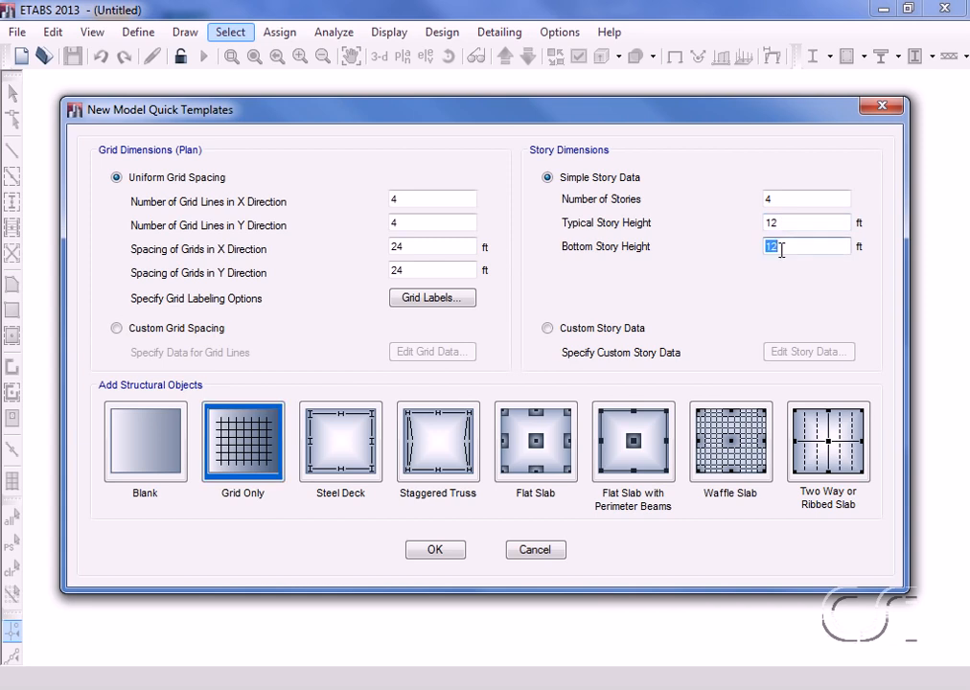
pyautogui.write('15')
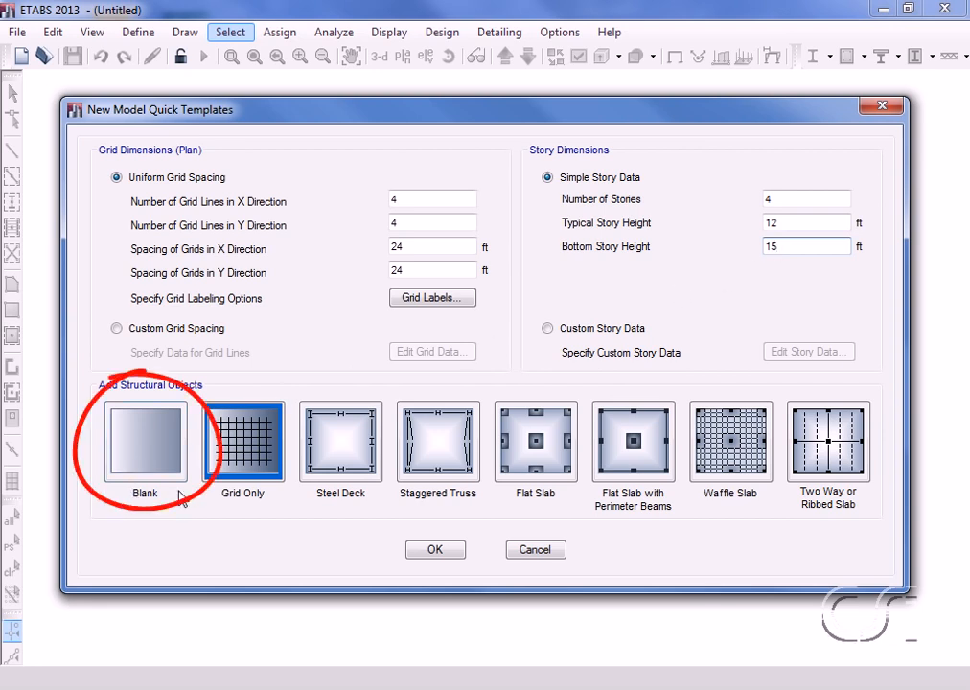
pyautogui.click(134, 444)
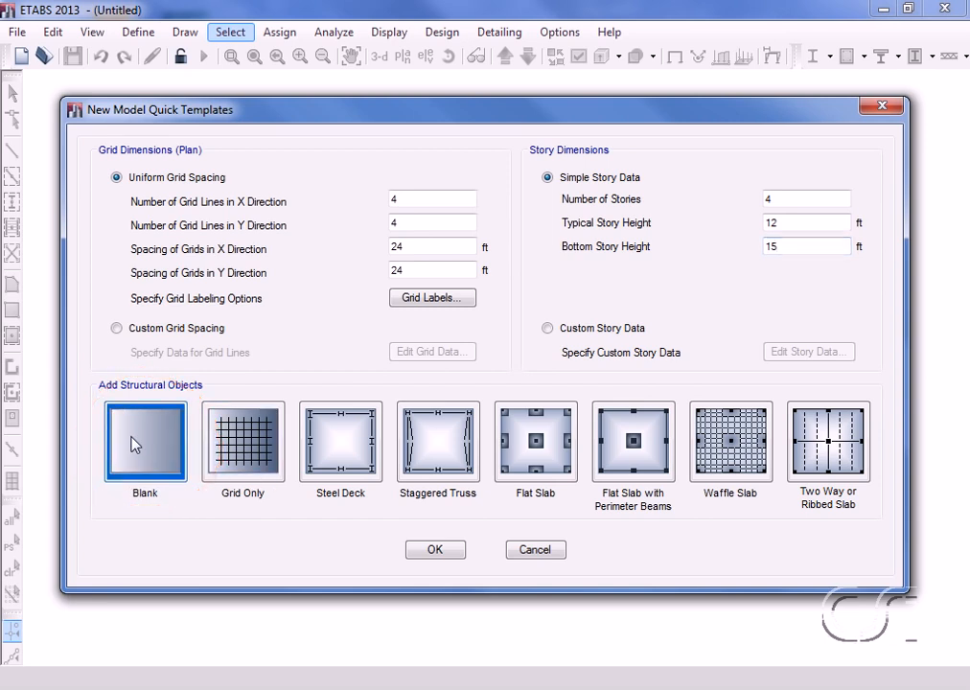
pyautogui.click(434, 550)
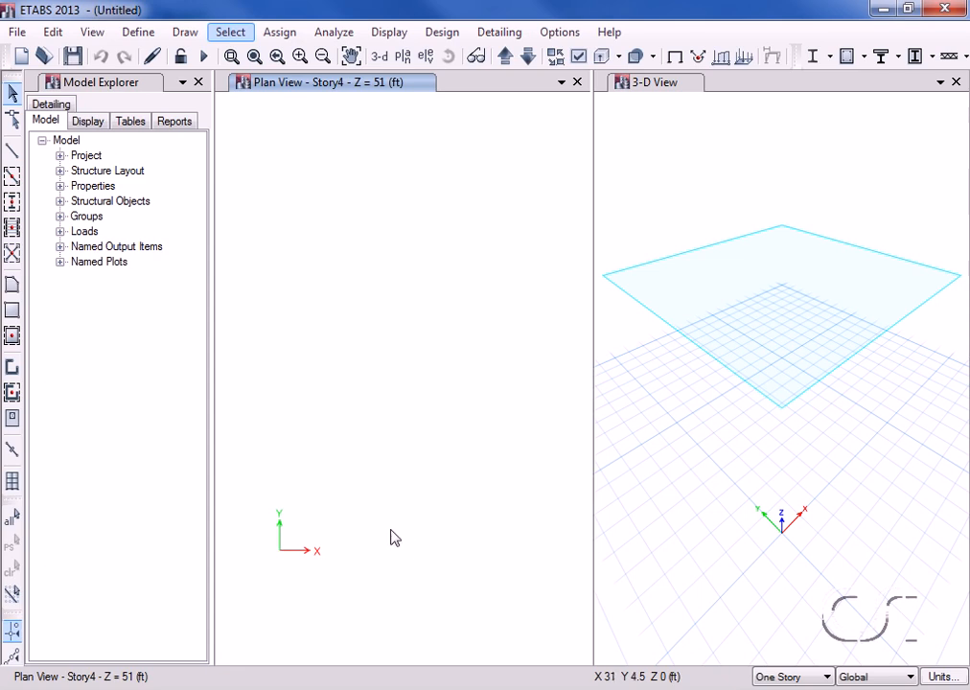
# Open grid system G1 for editing in the story and grid system editor.
pyautogui.click(52, 32)
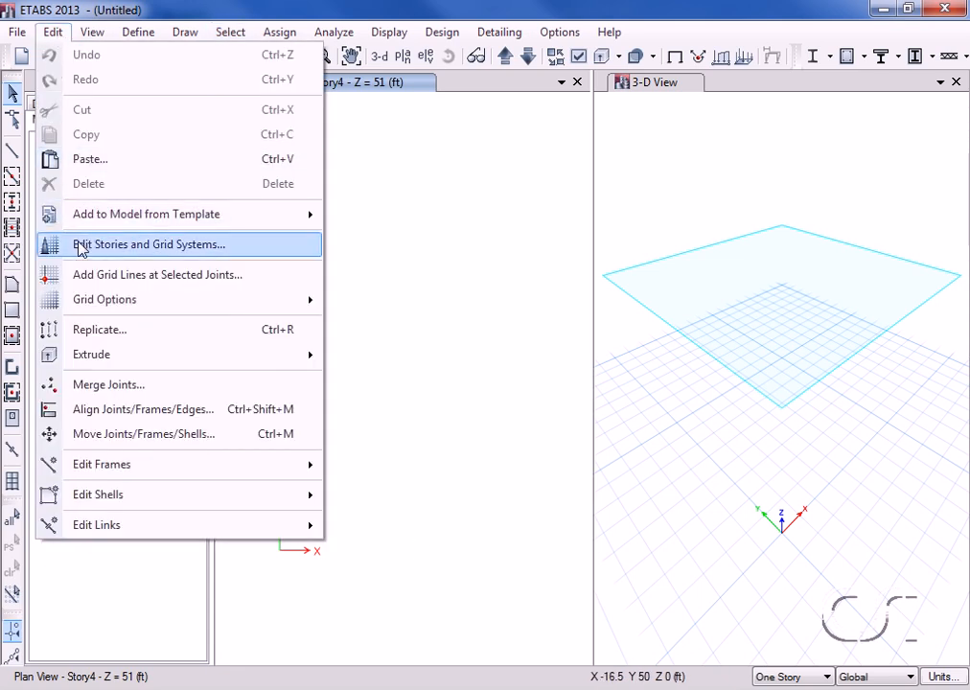
pyautogui.click(241, 251)
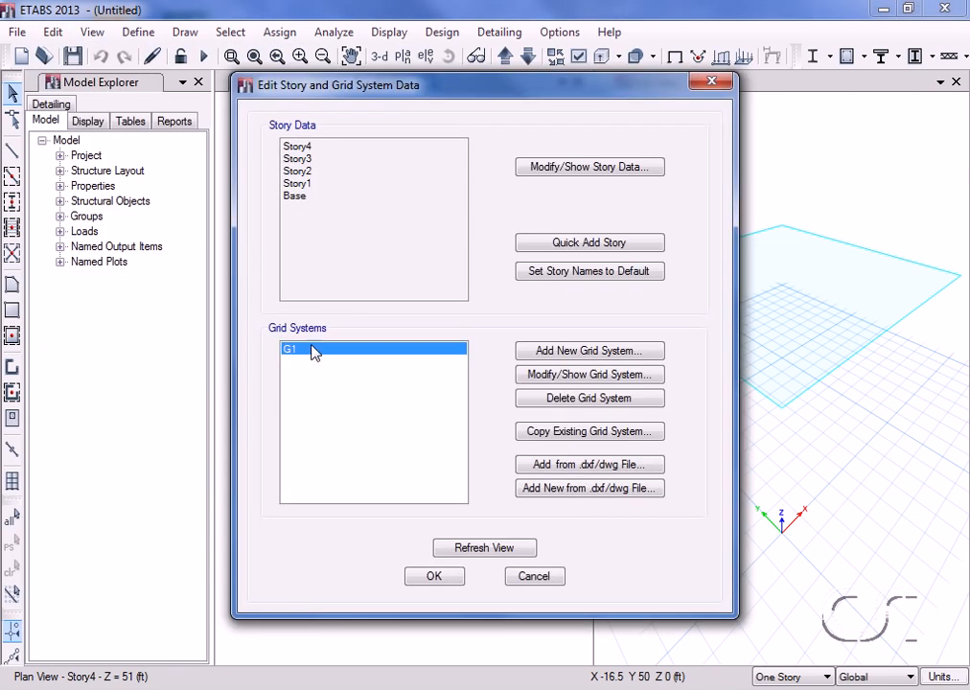
pyautogui.click(607, 382)
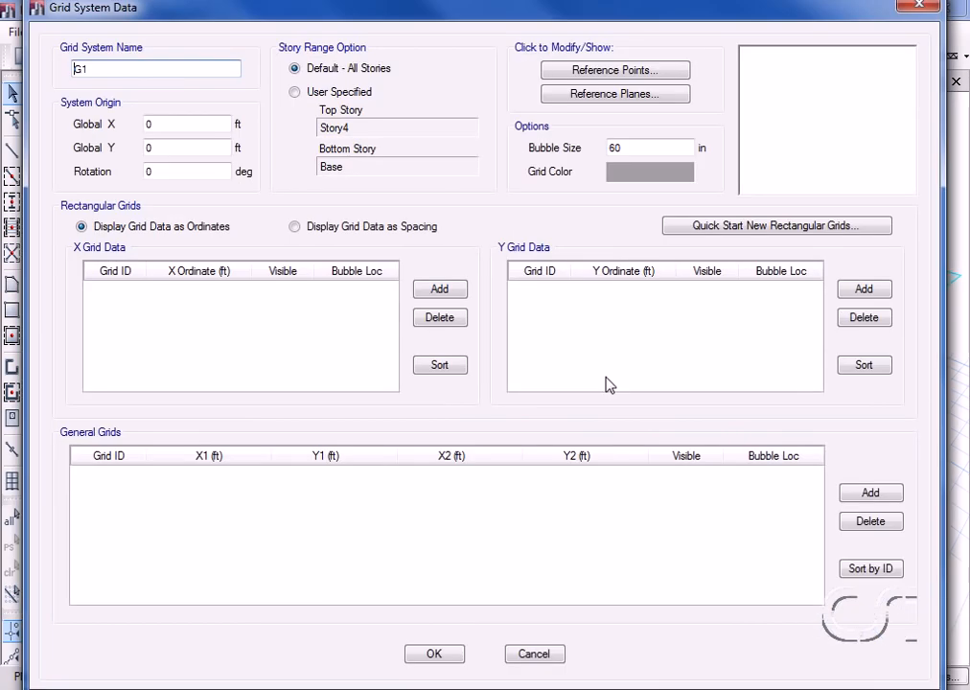
# Generate a quick 4×4 rectangular grid at 24 ft spacing in both directions and accept it.
pyautogui.click(705, 238)
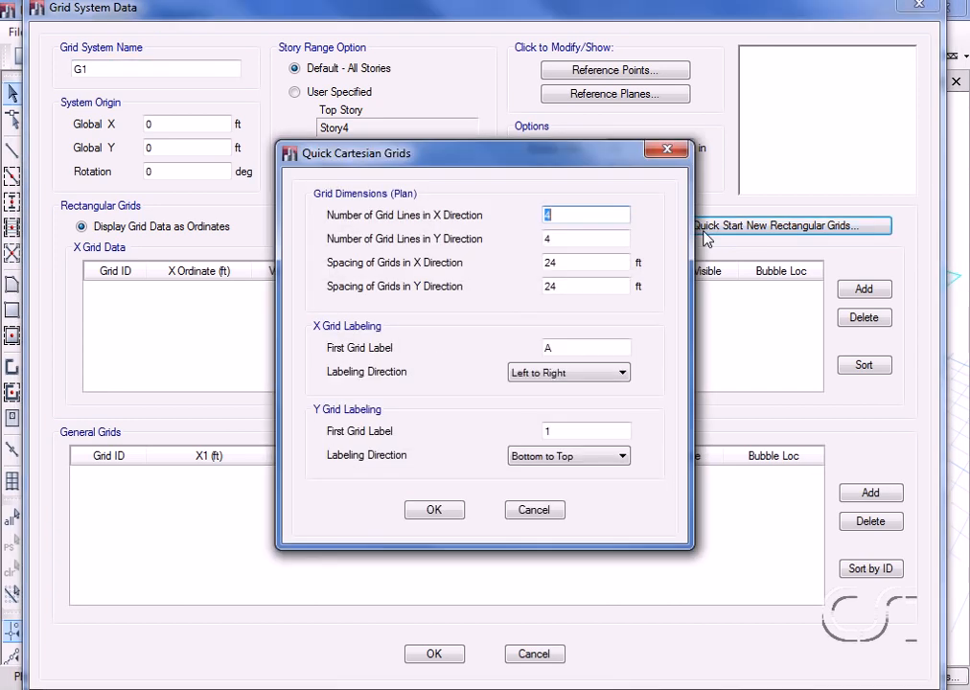
pyautogui.click(568, 239)
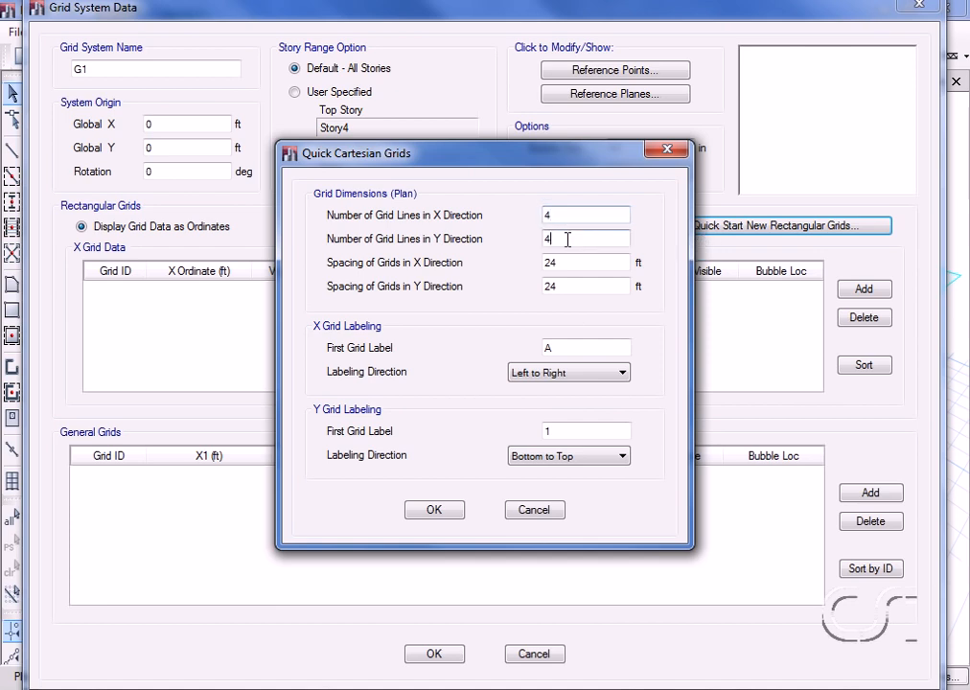
pyautogui.click(568, 263)
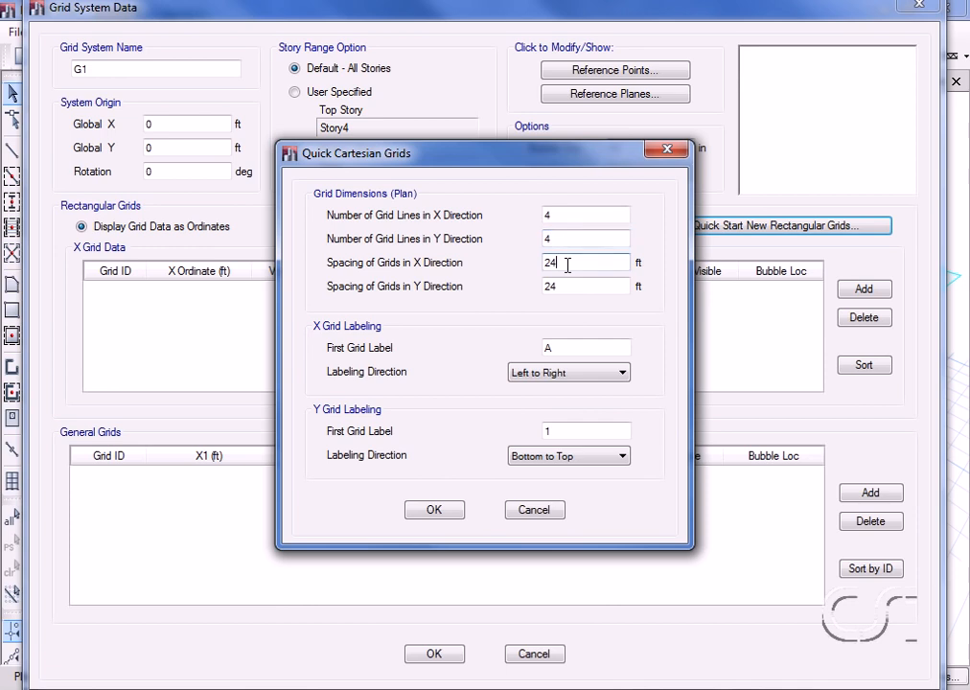
pyautogui.click(570, 286)
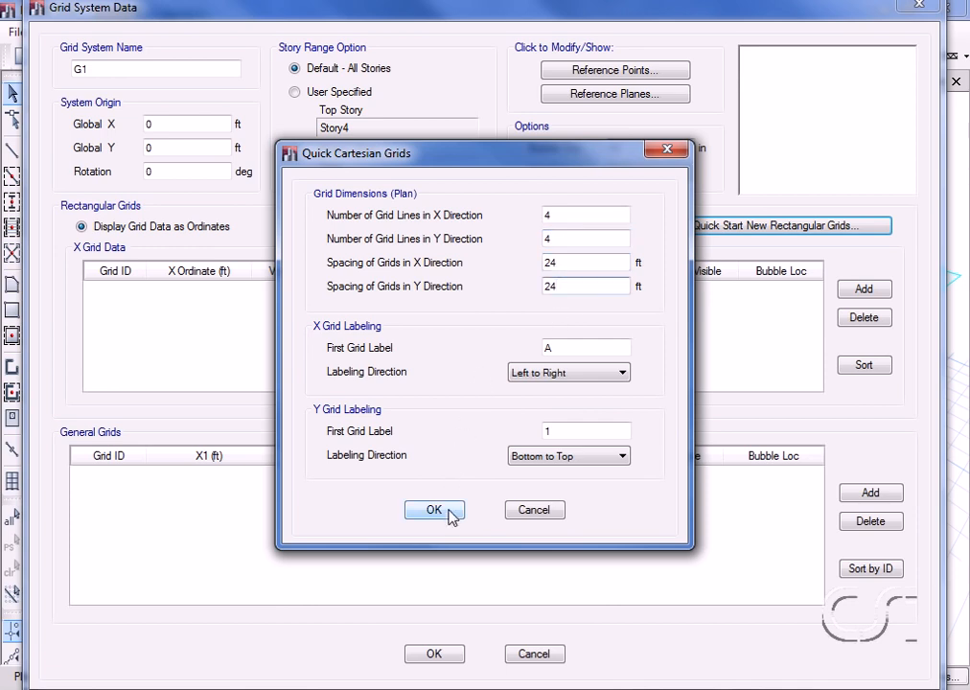
pyautogui.click(413, 514)
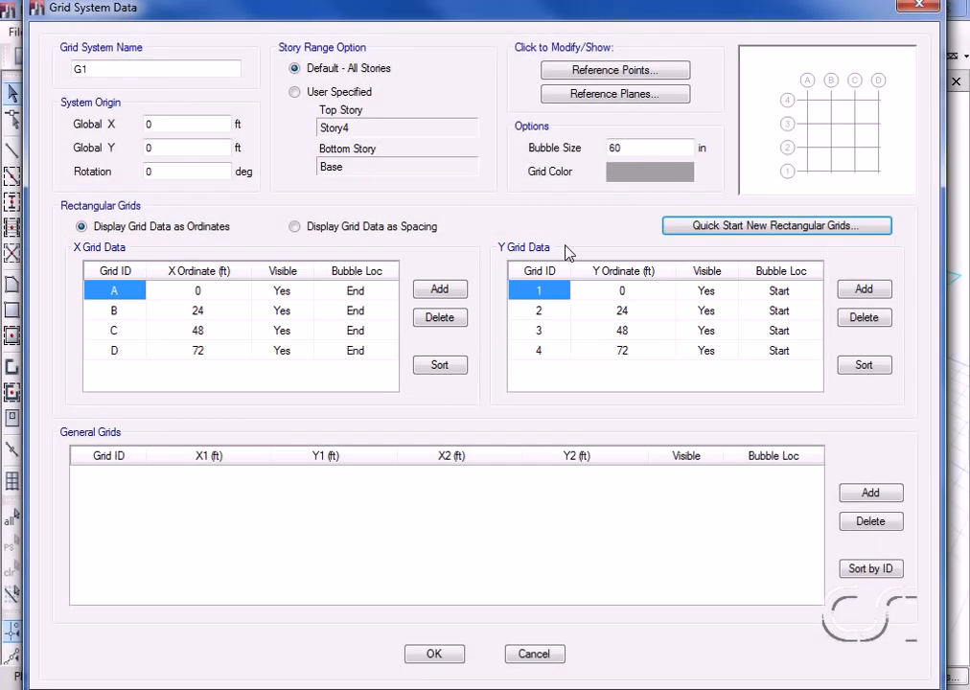
pyautogui.click(444, 654)
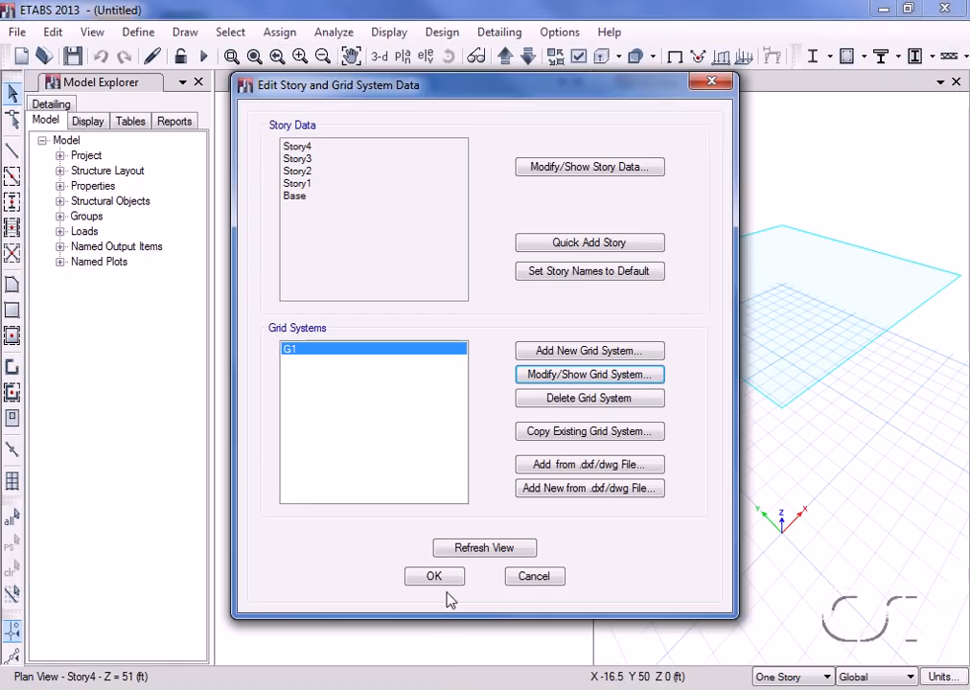
# Apply the story and grid changes so the 24 ft A–D, 1–4 grid appears in both views.
pyautogui.click(442, 579)
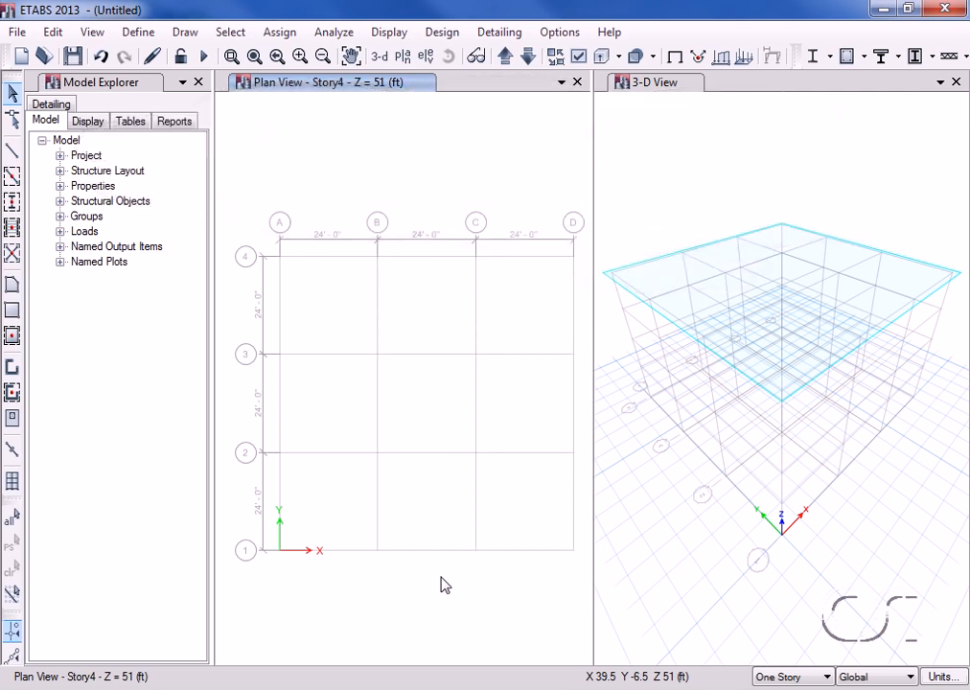
pyautogui.click(139, 32)
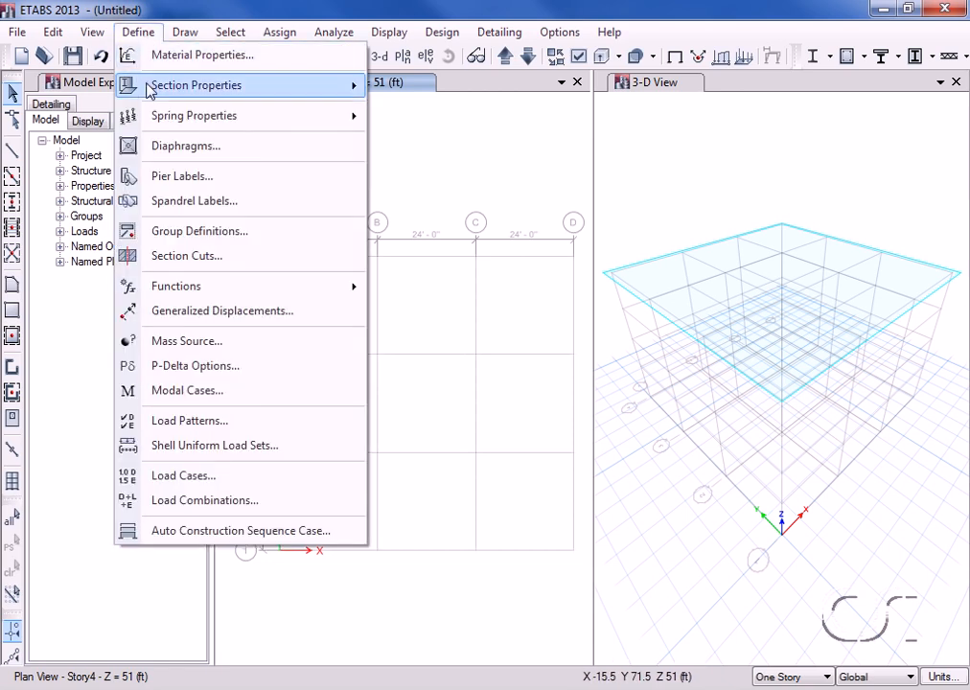
pyautogui.moveTo(153, 85)
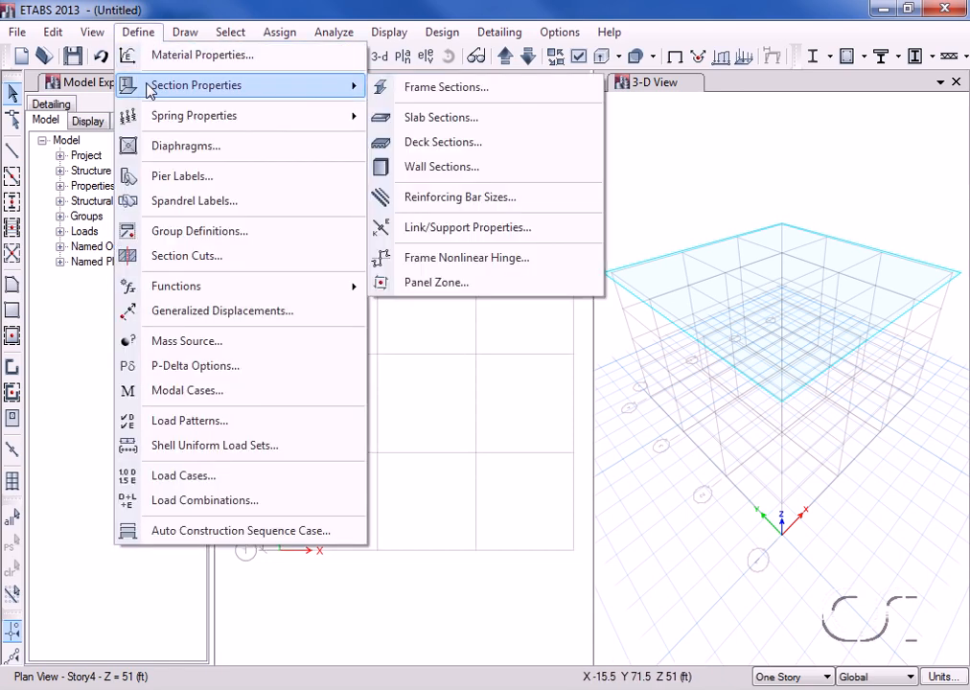
# Start importing I/wide flange frame sections from the AISC14 database.
pyautogui.click(465, 97)
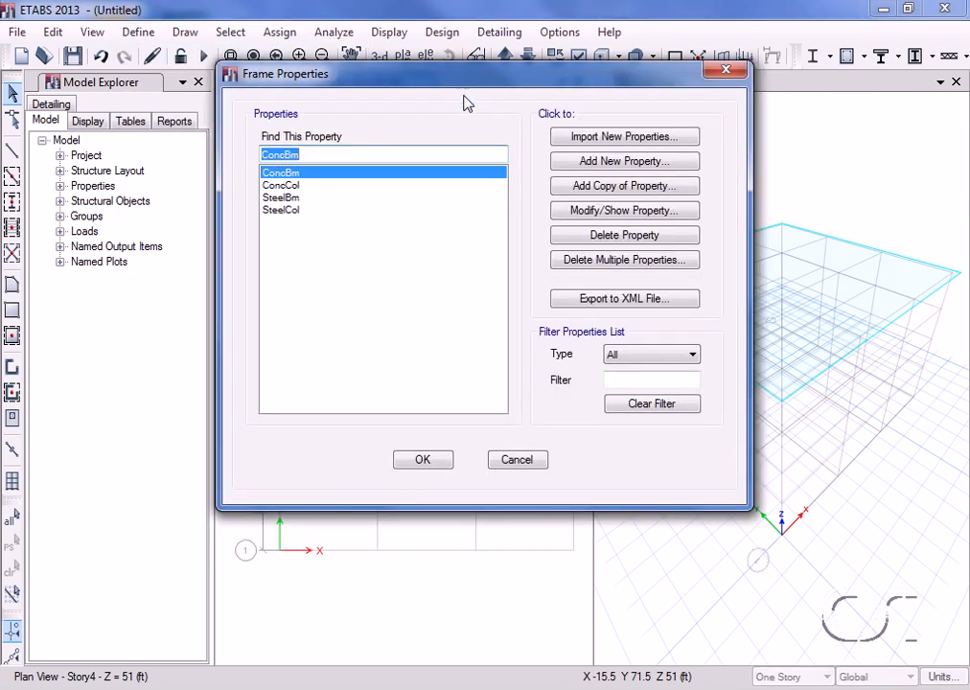
pyautogui.click(635, 140)
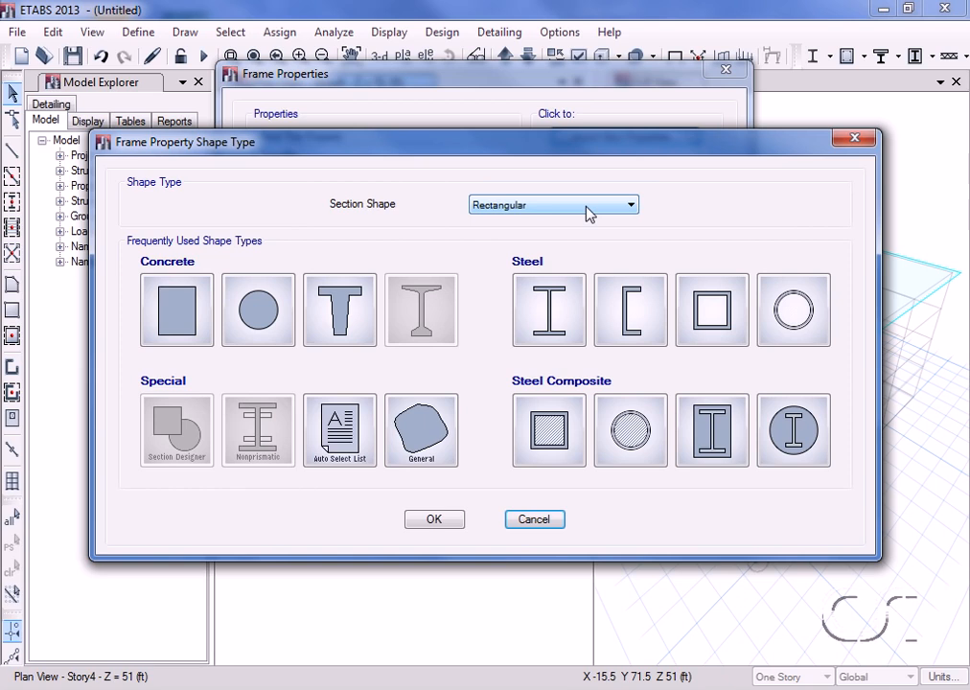
pyautogui.click(569, 319)
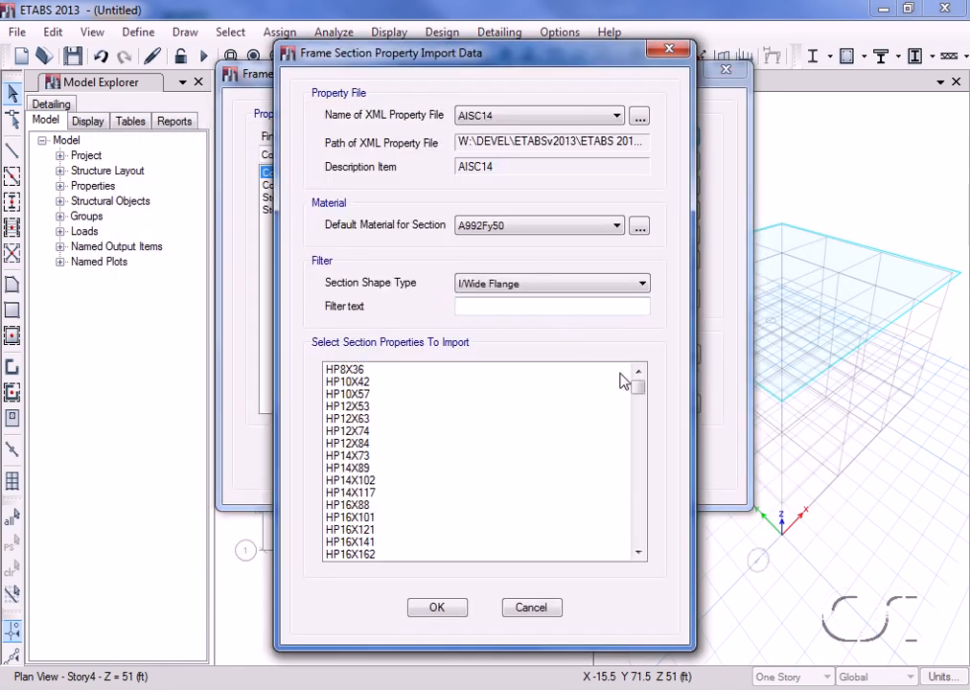
pyautogui.moveTo(638, 391); pyautogui.dragTo(638, 467)
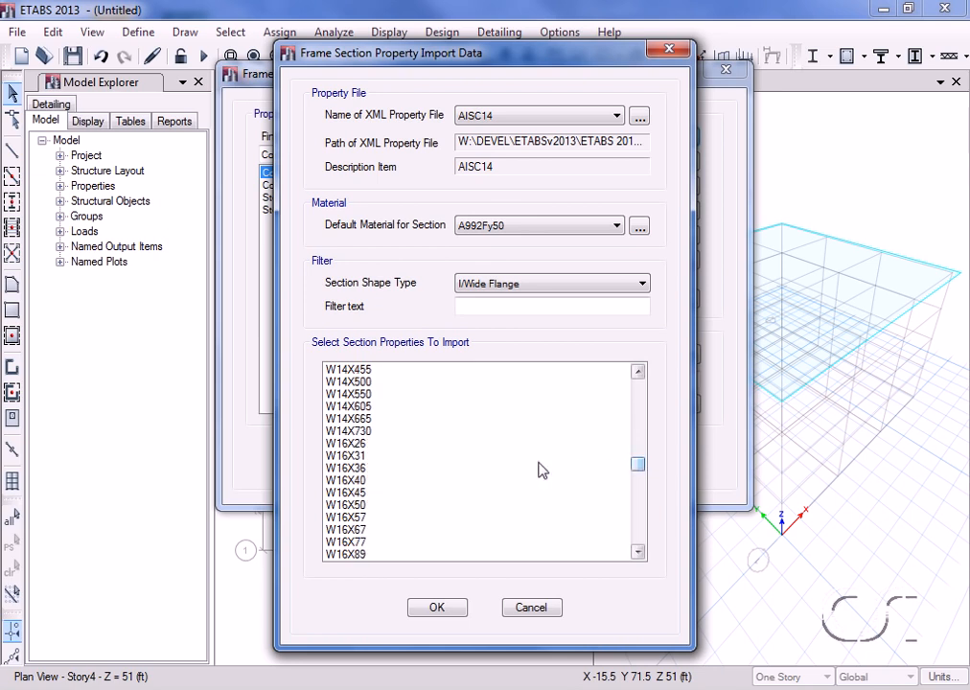
# Import sections W16X26 through W18X175 and close Frame Properties.
pyautogui.click(368, 444)
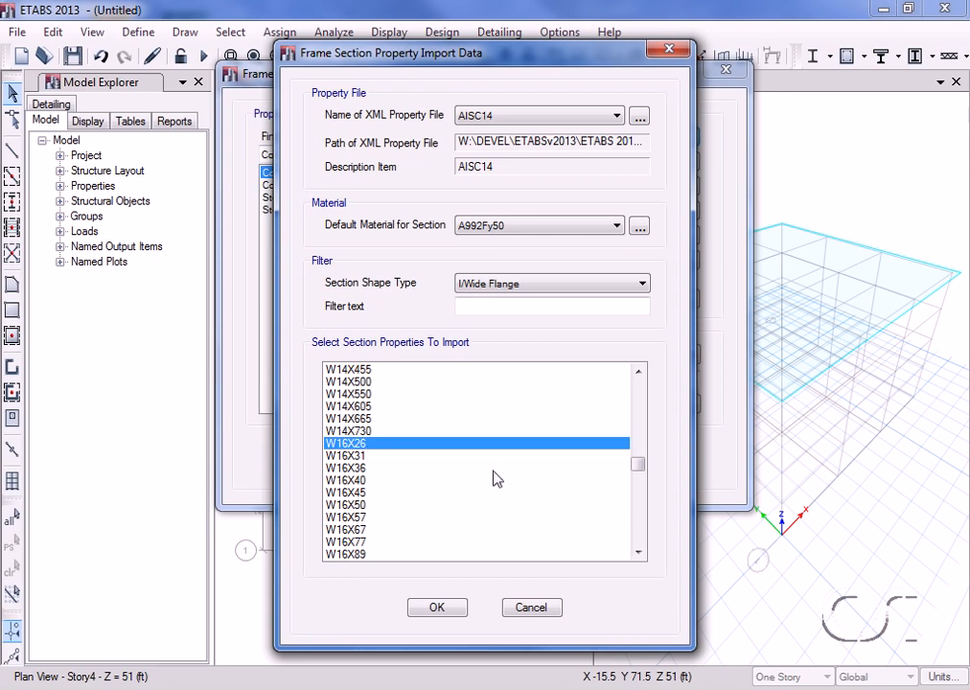
pyautogui.click(639, 553)
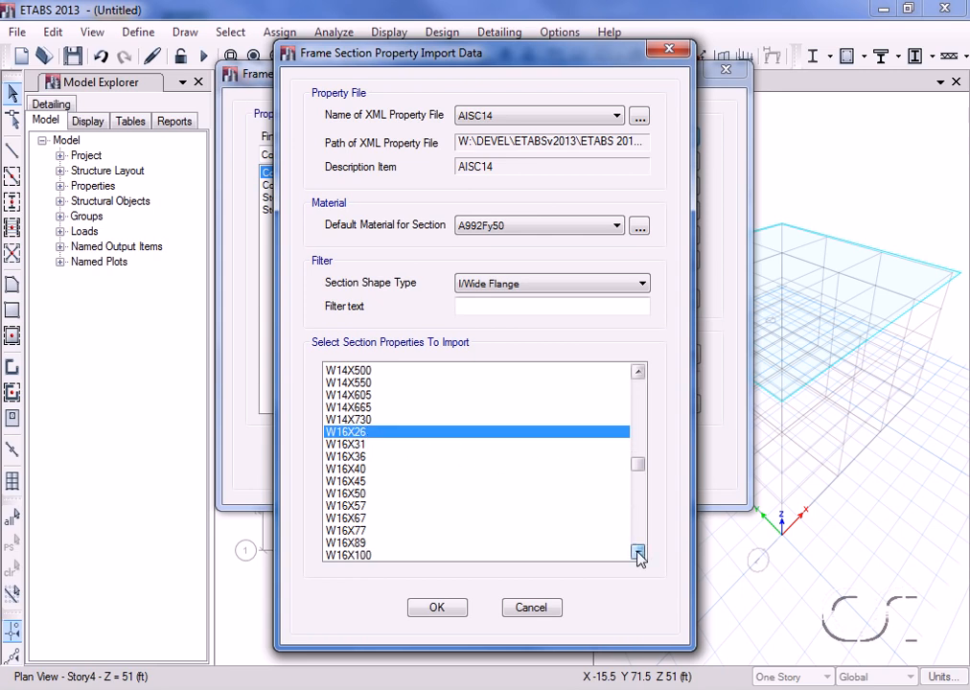
pyautogui.click(639, 553)
pyautogui.click(639, 553)
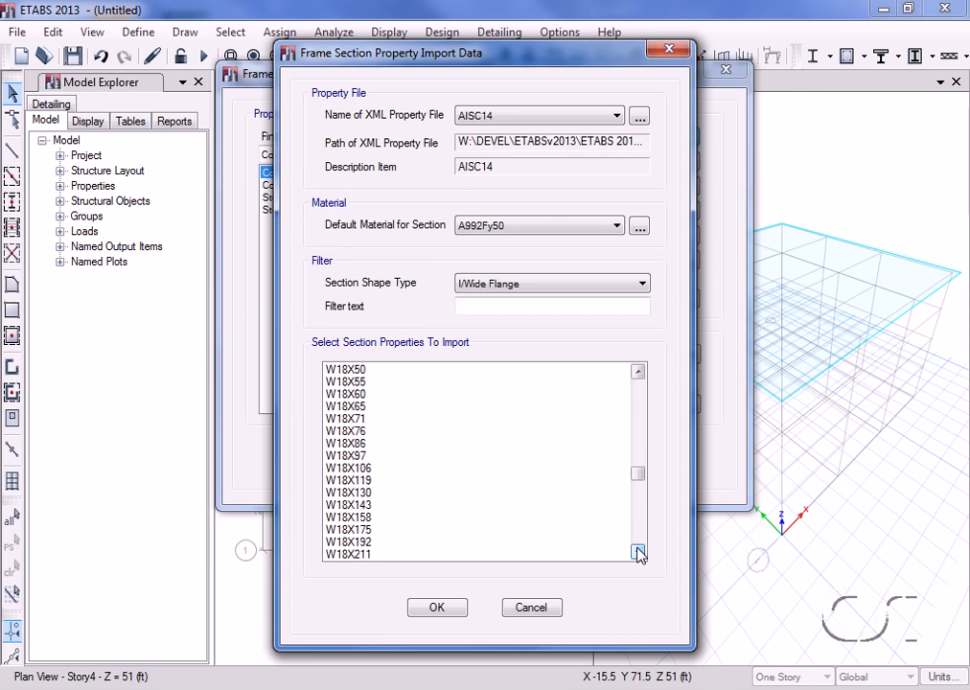
pyautogui.keyDown('shift'); pyautogui.click(362, 530); pyautogui.keyUp('shift')
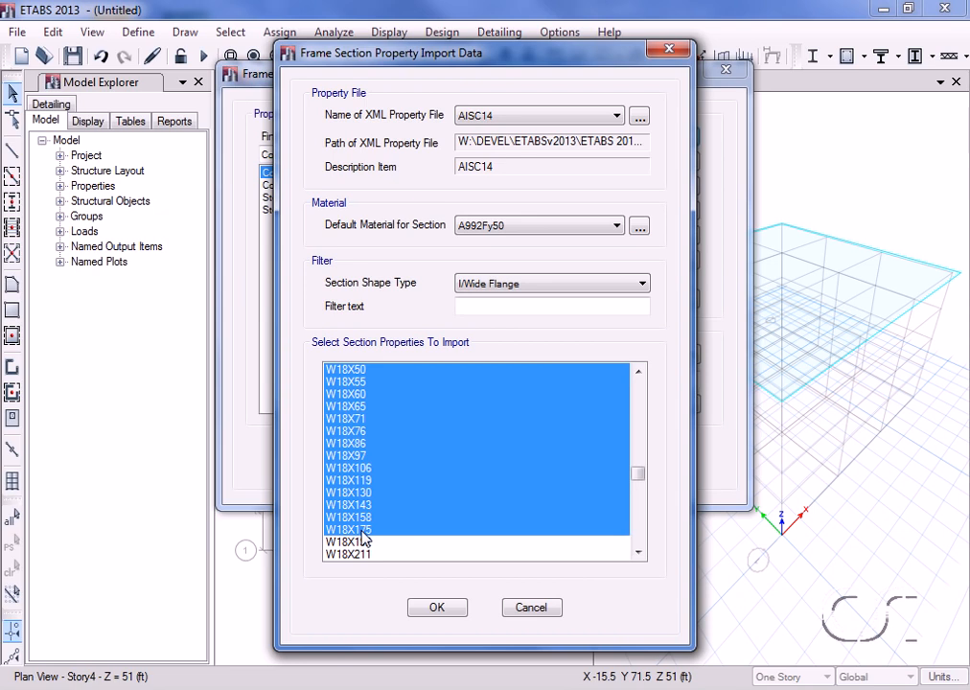
pyautogui.click(436, 609)
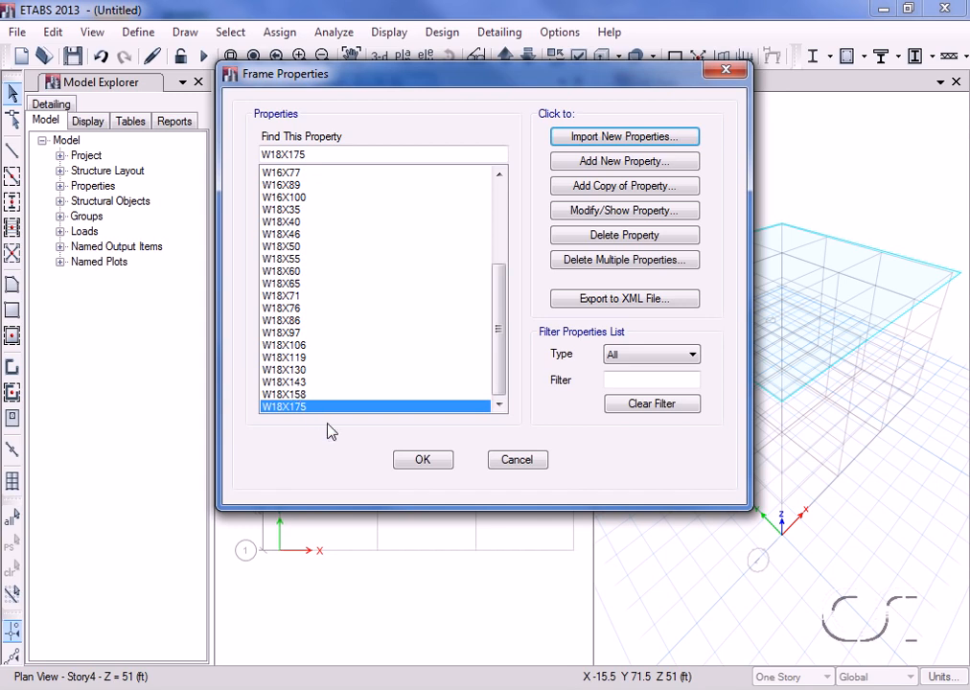
pyautogui.click(423, 460)
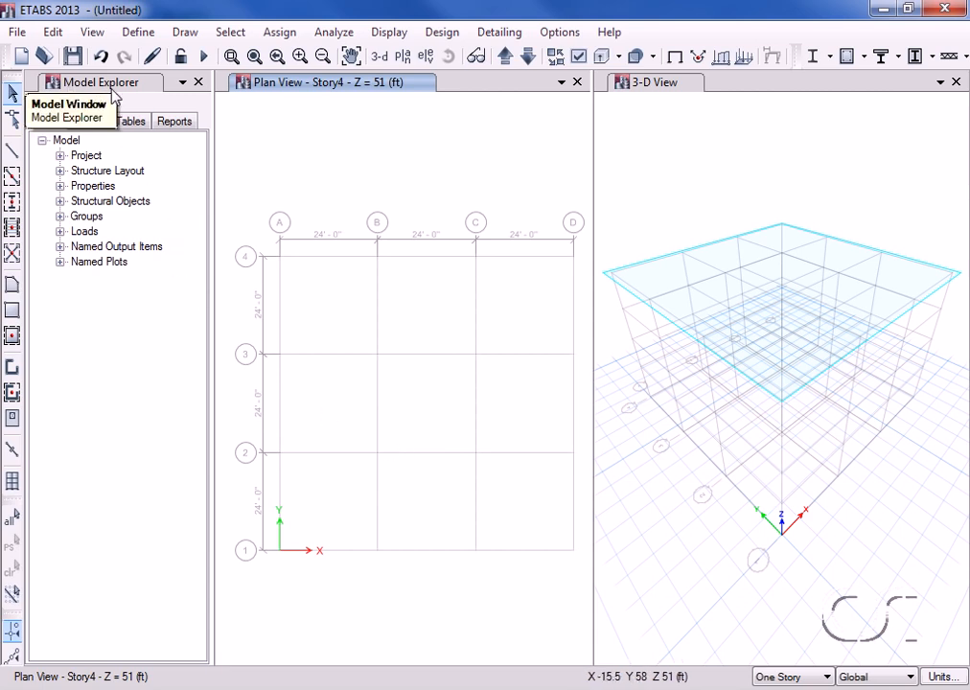
# Add a new frame property from Frame Sections in the Model Explorer.
pyautogui.click(60, 185)
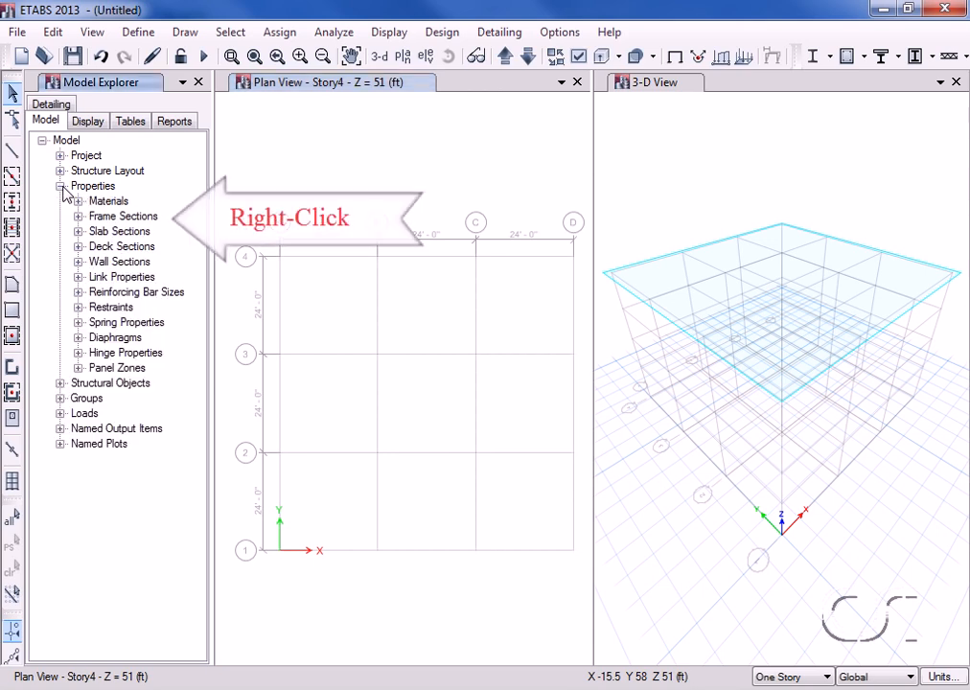
pyautogui.rightClick(110, 218)
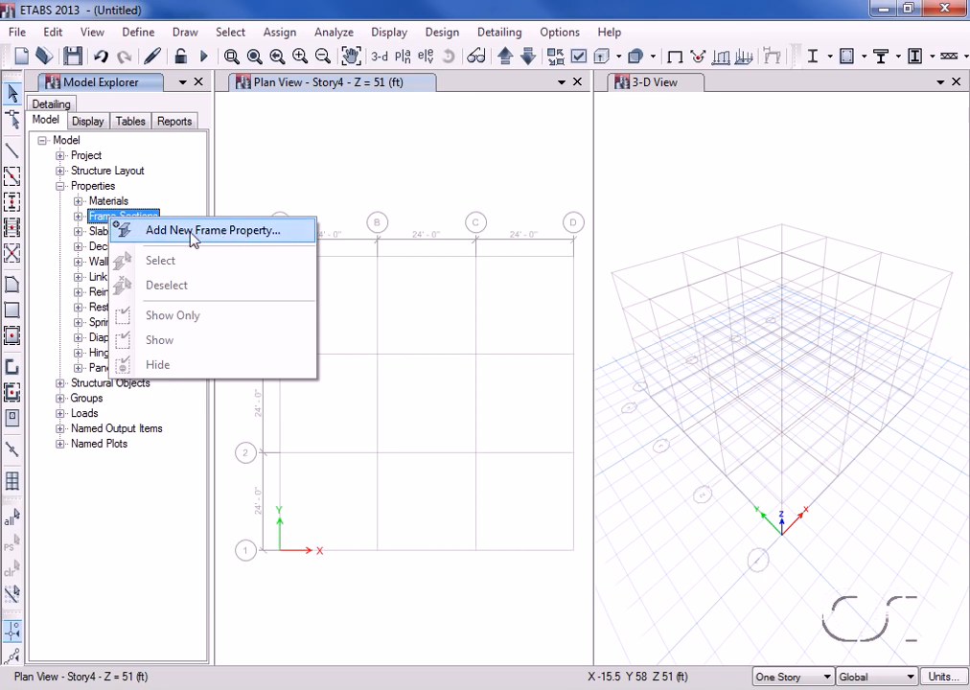
pyautogui.click(194, 238)
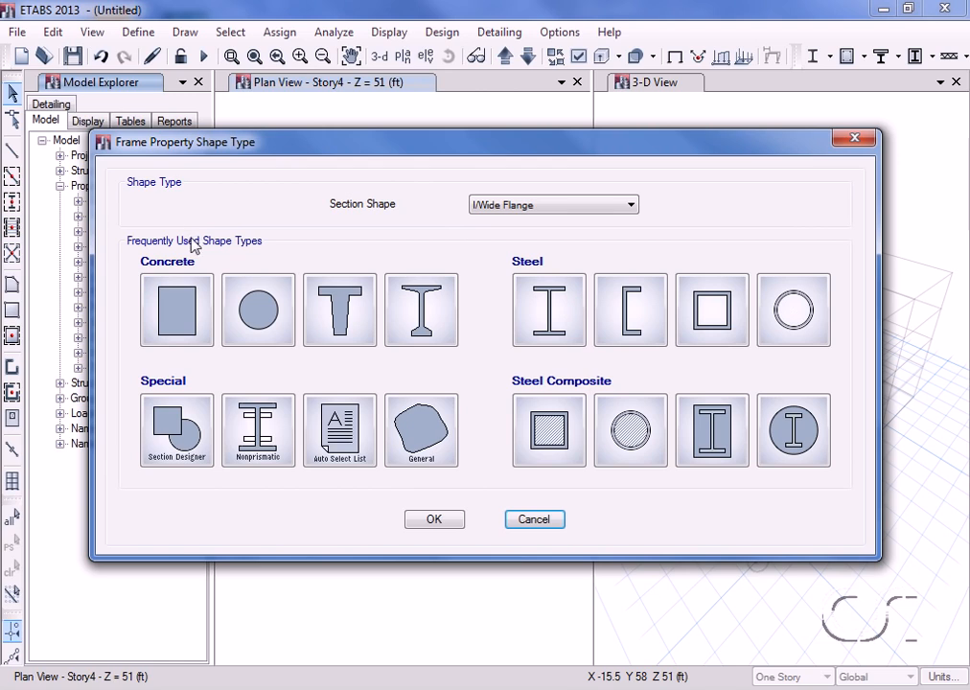
# Create auto-select list AUTOLATBM with sections W16X26 through W18X175 and confirm it under Frame Sections.
pyautogui.click(342, 418)
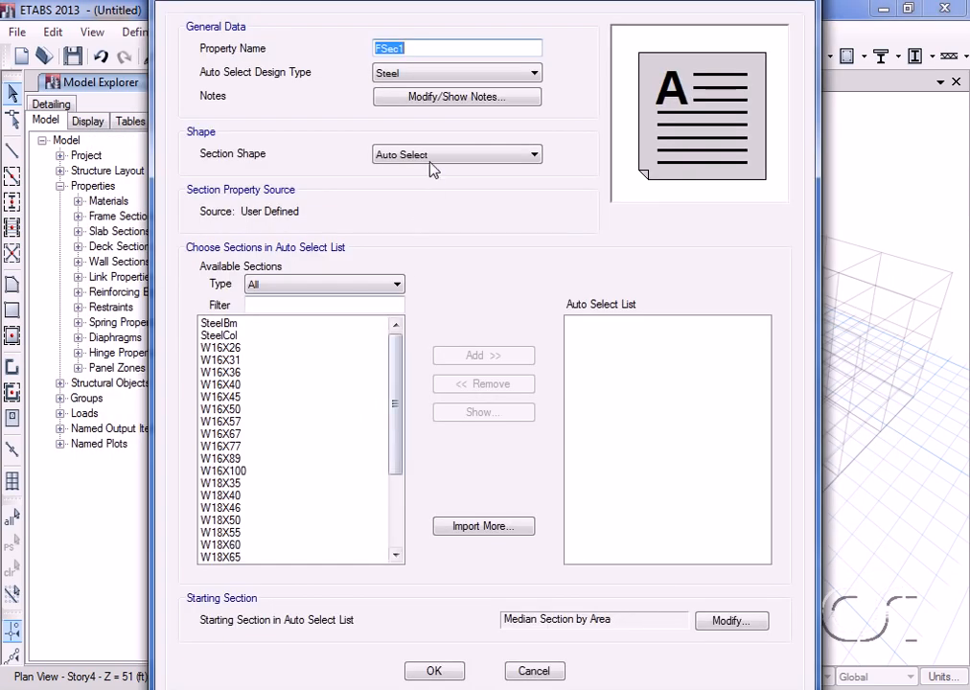
pyautogui.write('A')
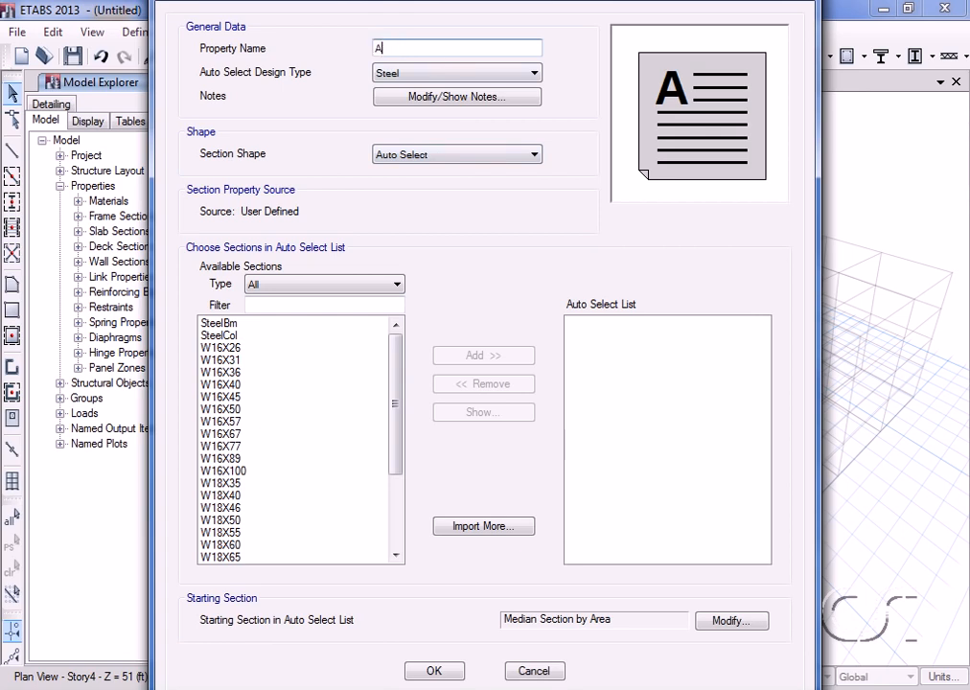
pyautogui.write('UTOLATBM')
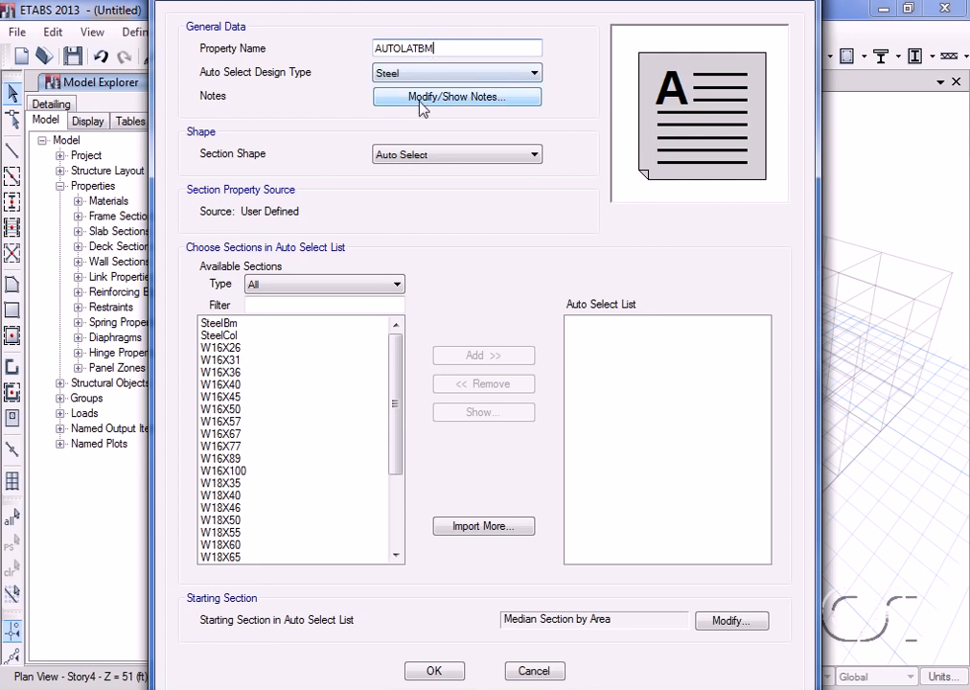
pyautogui.click(230, 350)
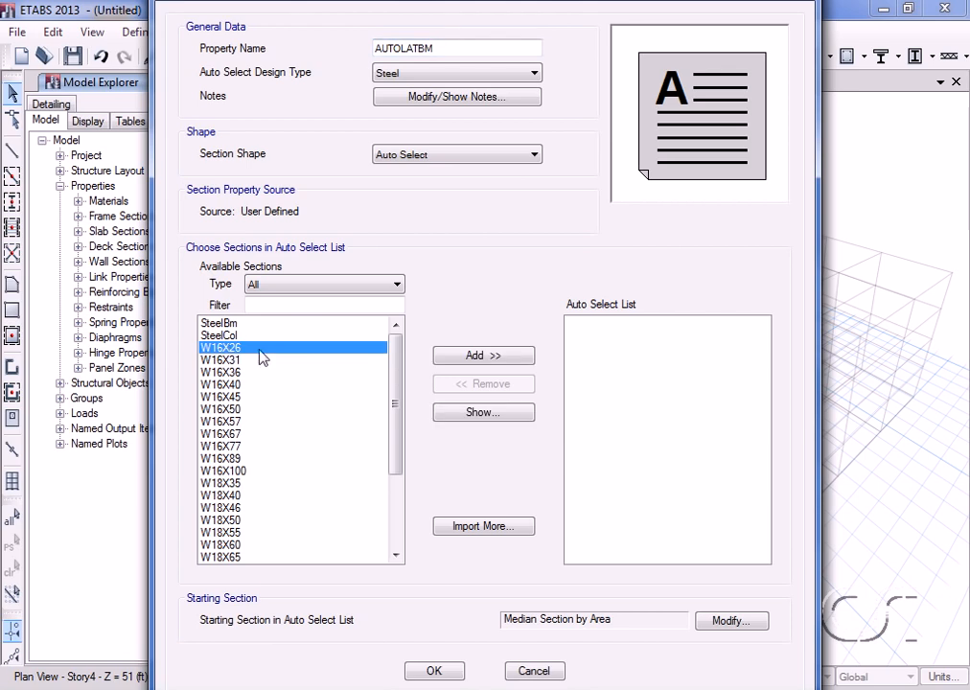
pyautogui.moveTo(403, 389); pyautogui.dragTo(396, 482)
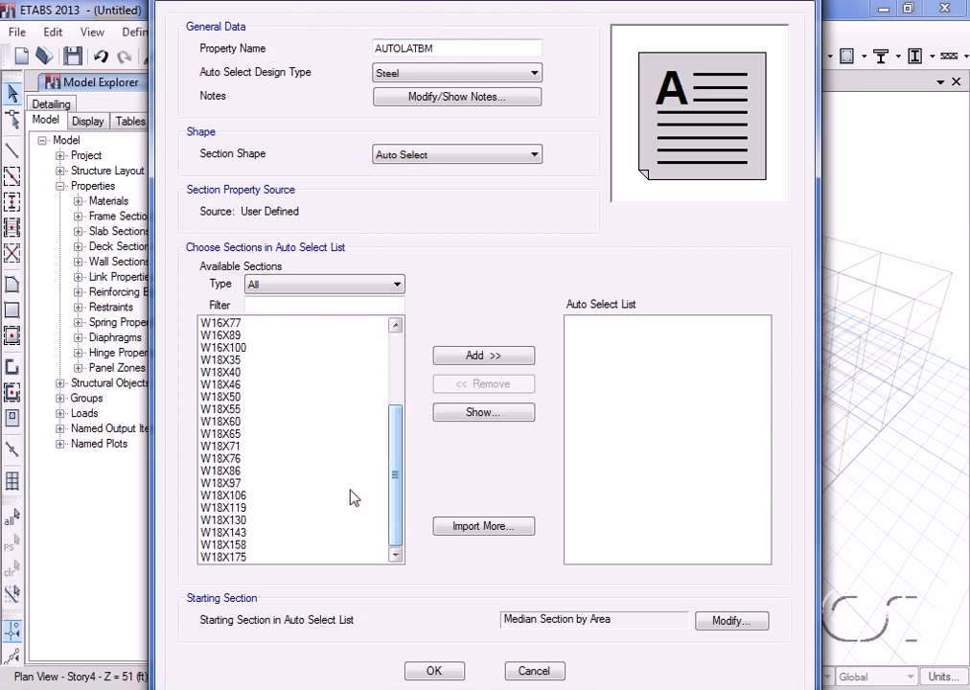
pyautogui.keyDown('shift'); pyautogui.click(238, 559); pyautogui.keyUp('shift')
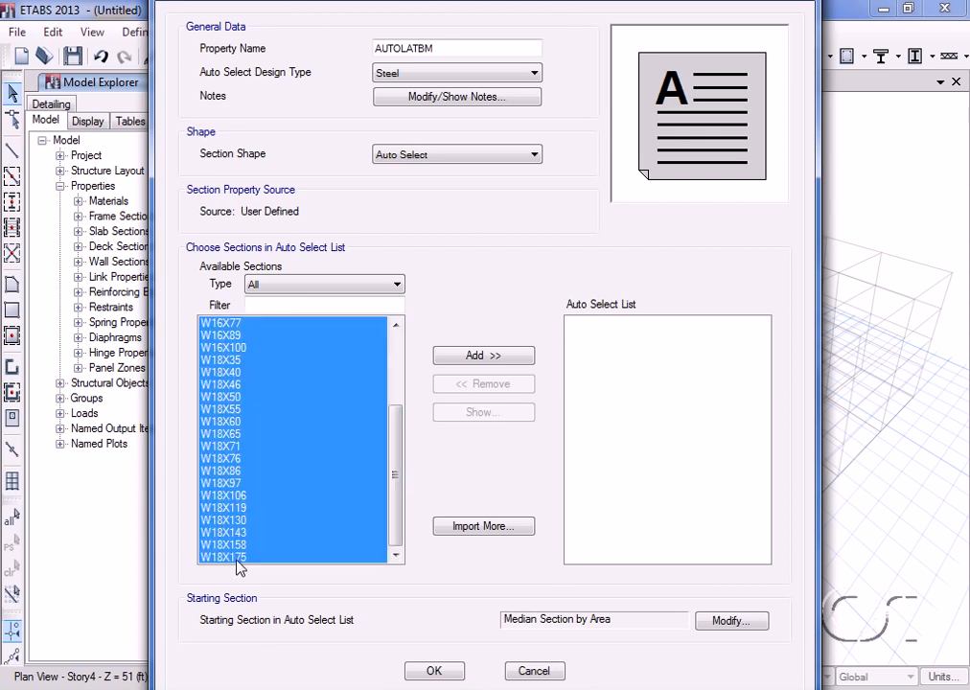
pyautogui.click(479, 357)
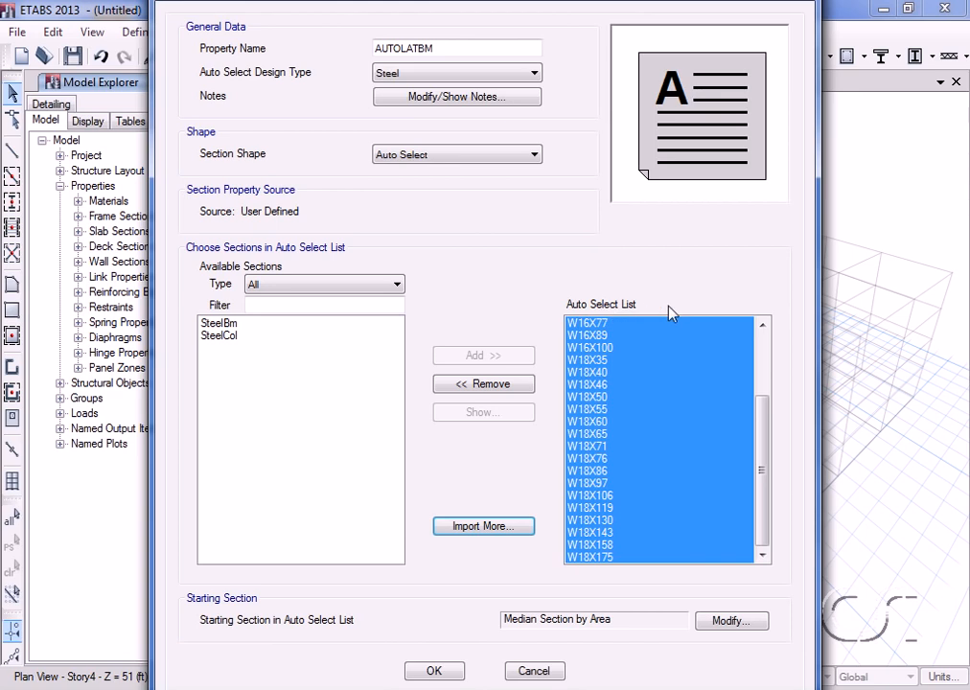
pyautogui.click(438, 673)
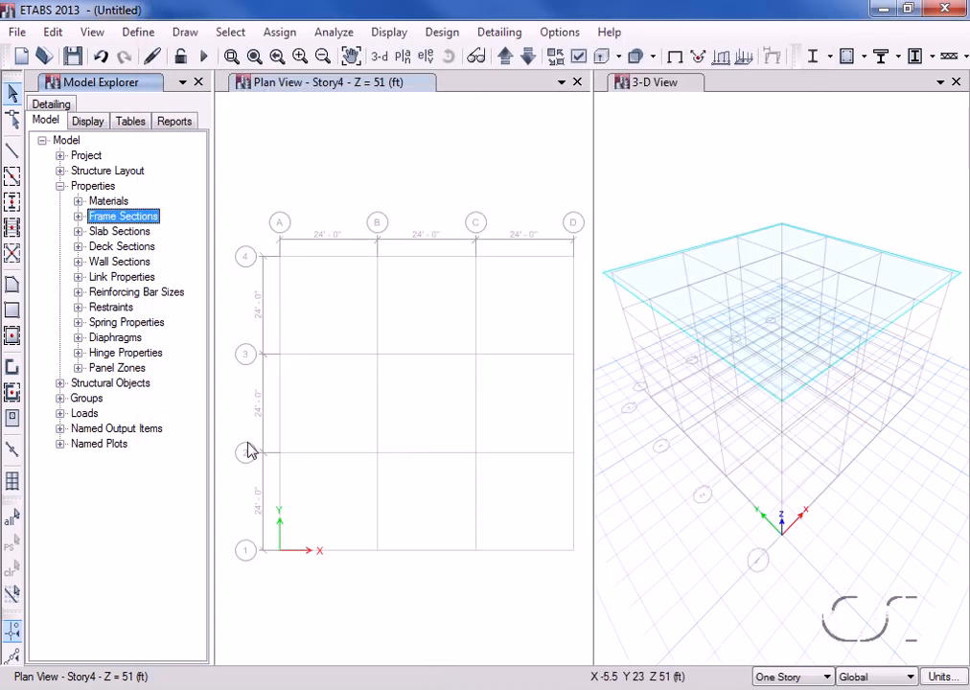
pyautogui.click(78, 217)
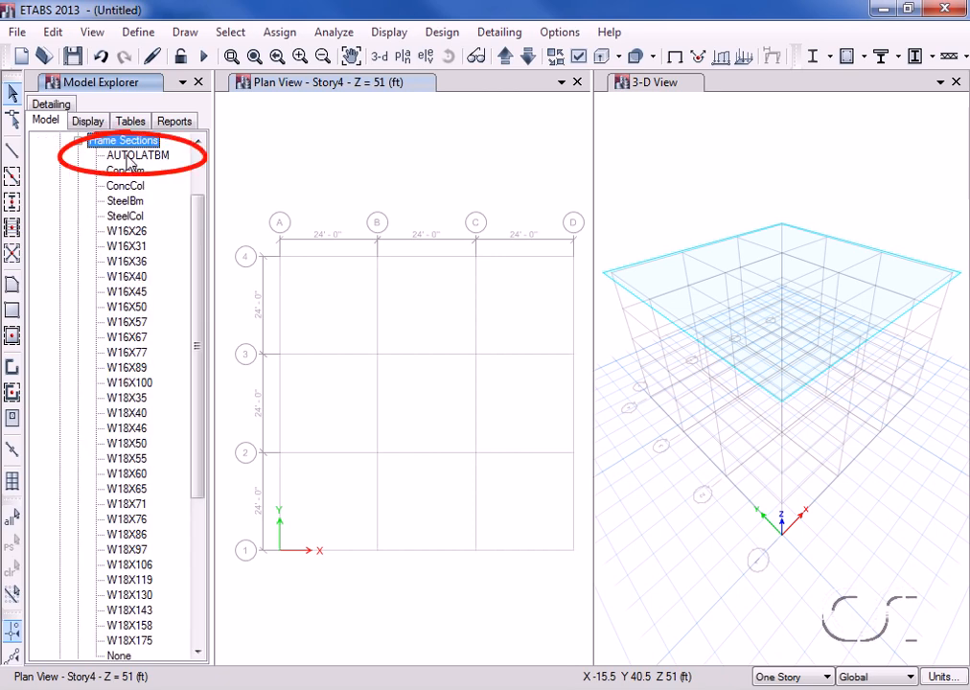
# Collapse Frame Sections and begin importing new frame properties via Define > Section Properties.
pyautogui.click(78, 142)
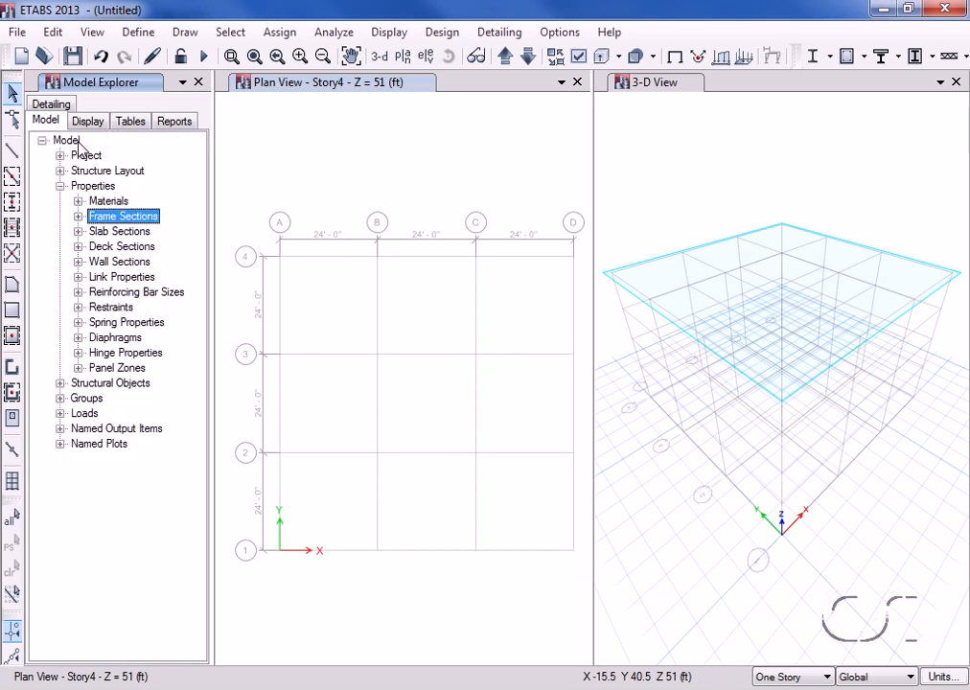
pyautogui.click(126, 34)
pyautogui.moveTo(191, 84)
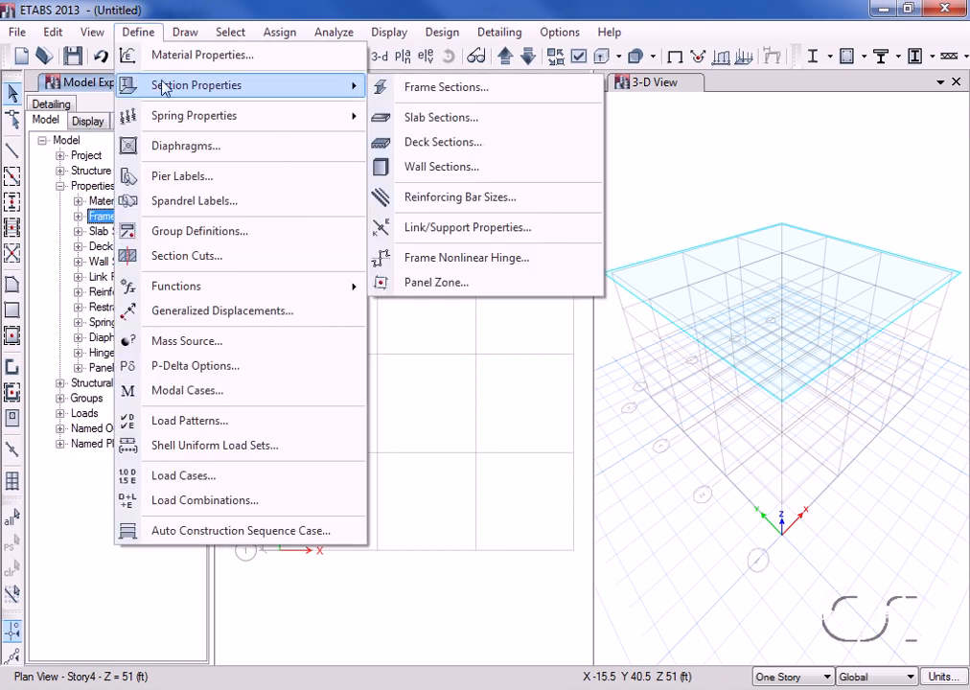
pyautogui.click(451, 88)
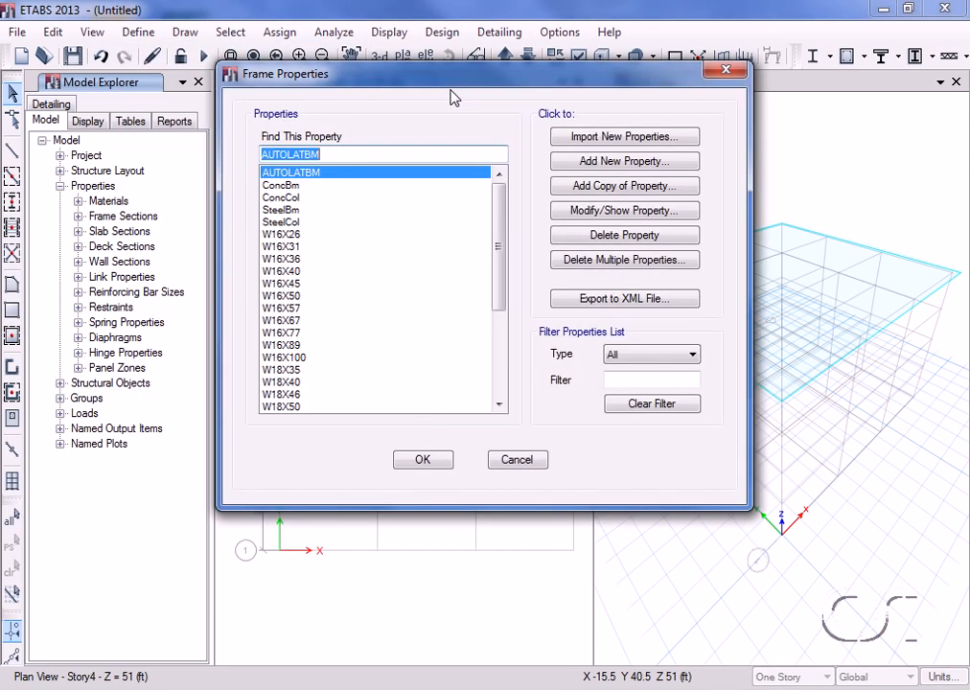
pyautogui.click(614, 137)
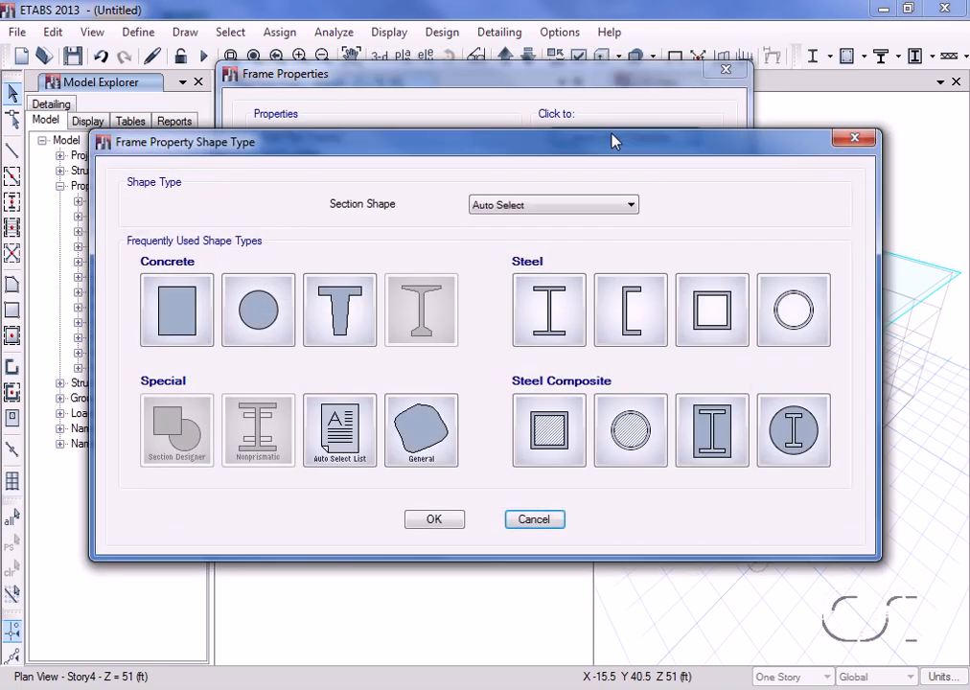
# Import the AISC14 auto-select lists A-CompBm and A-LatCol.
pyautogui.click(373, 433)
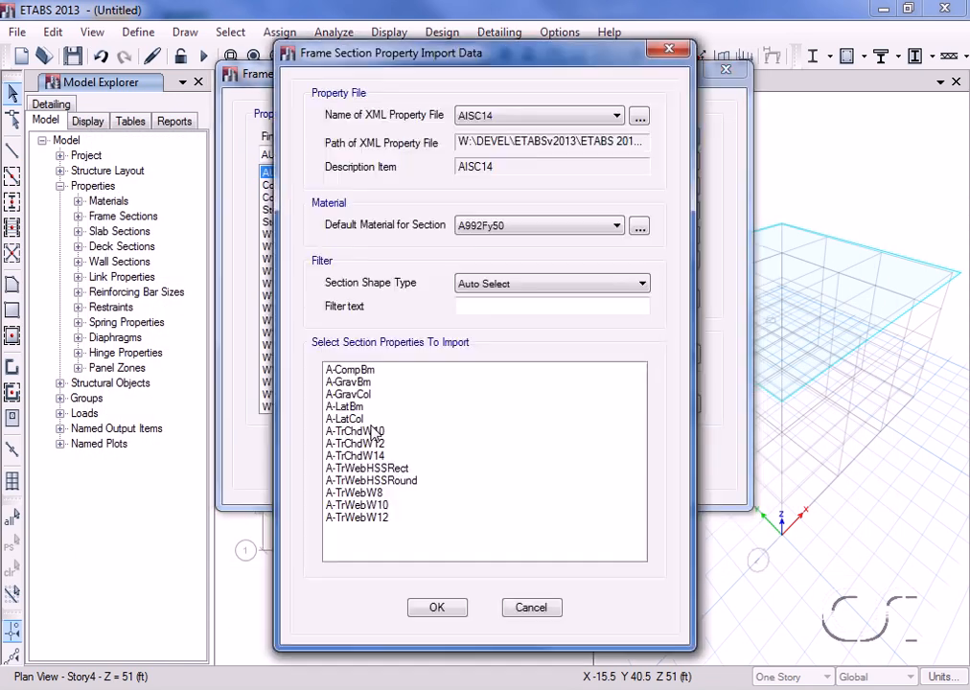
pyautogui.click(366, 373)
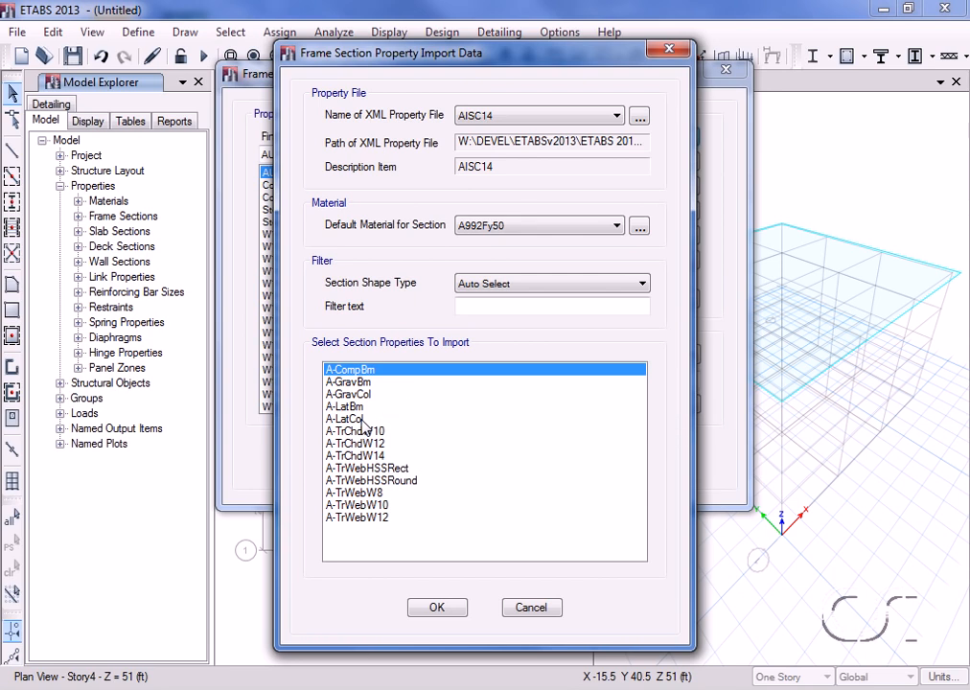
pyautogui.keyDown('ctrl'); pyautogui.click(362, 419); pyautogui.keyUp('ctrl')
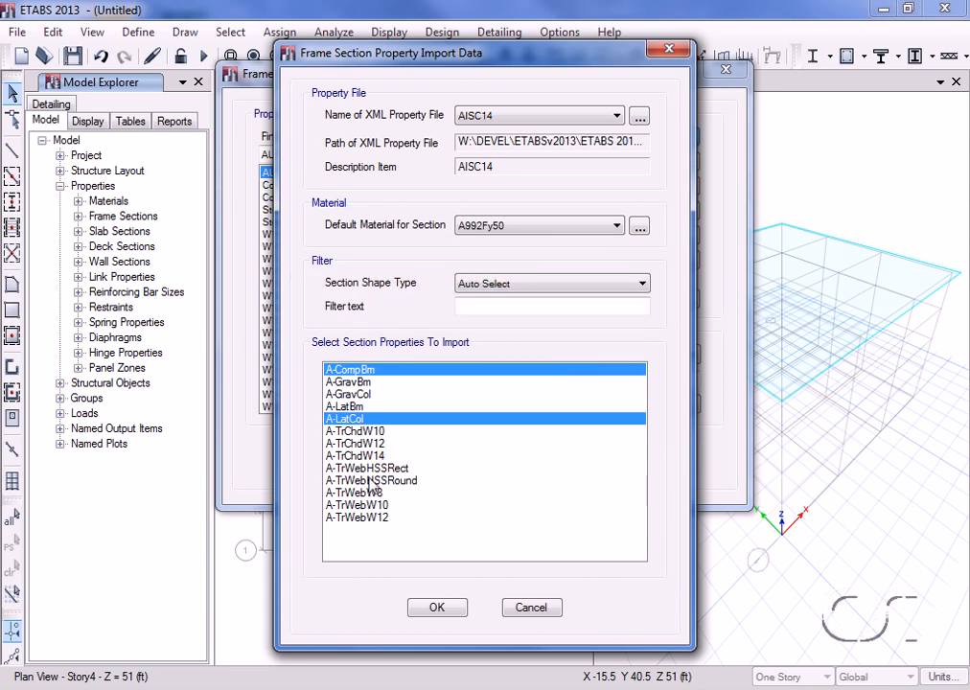
pyautogui.click(436, 606)
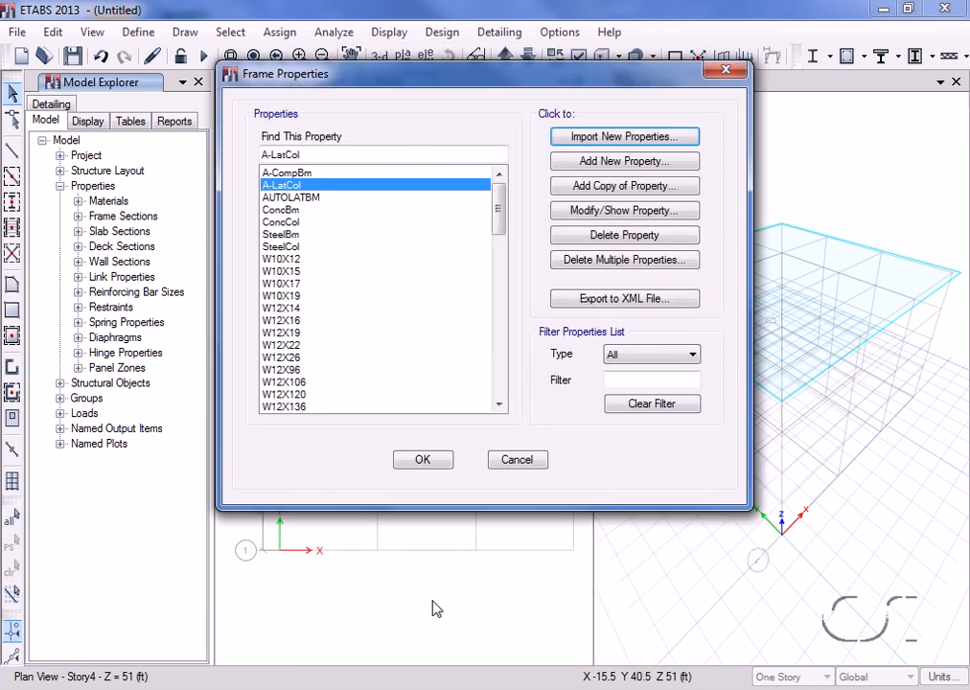
# Close Frame Properties, reactivate the plan view, and set edits to apply to Similar Stories.
pyautogui.click(426, 461)
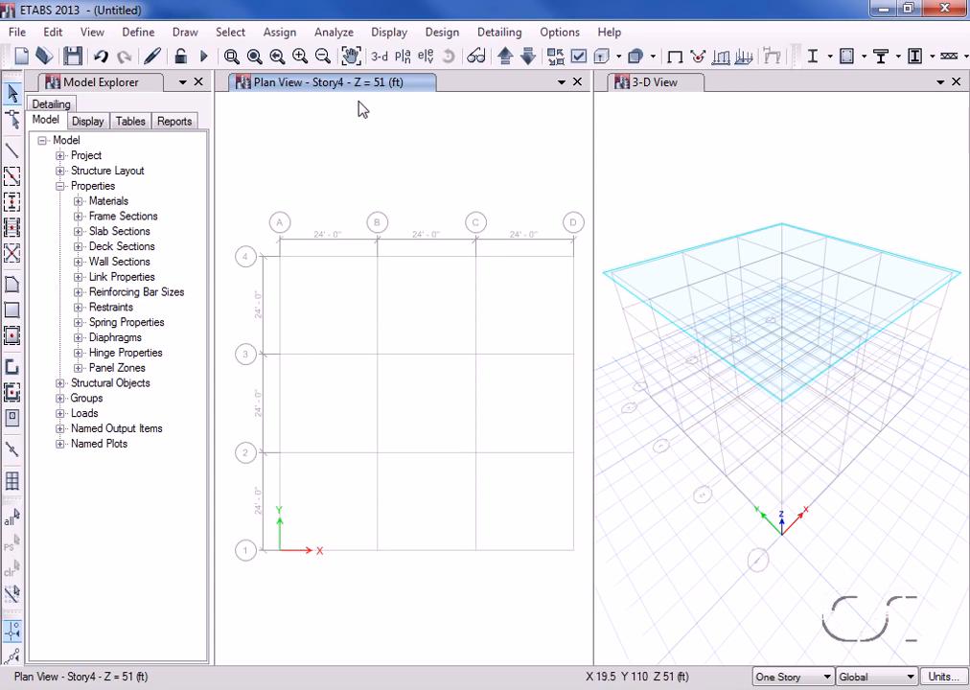
pyautogui.click(619, 125)
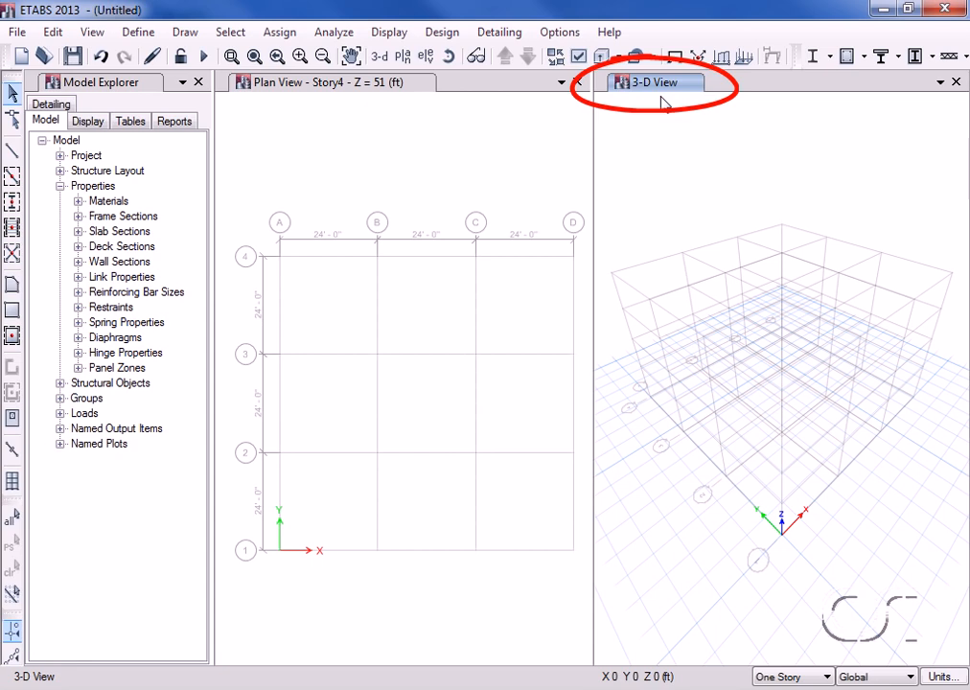
pyautogui.click(327, 102)
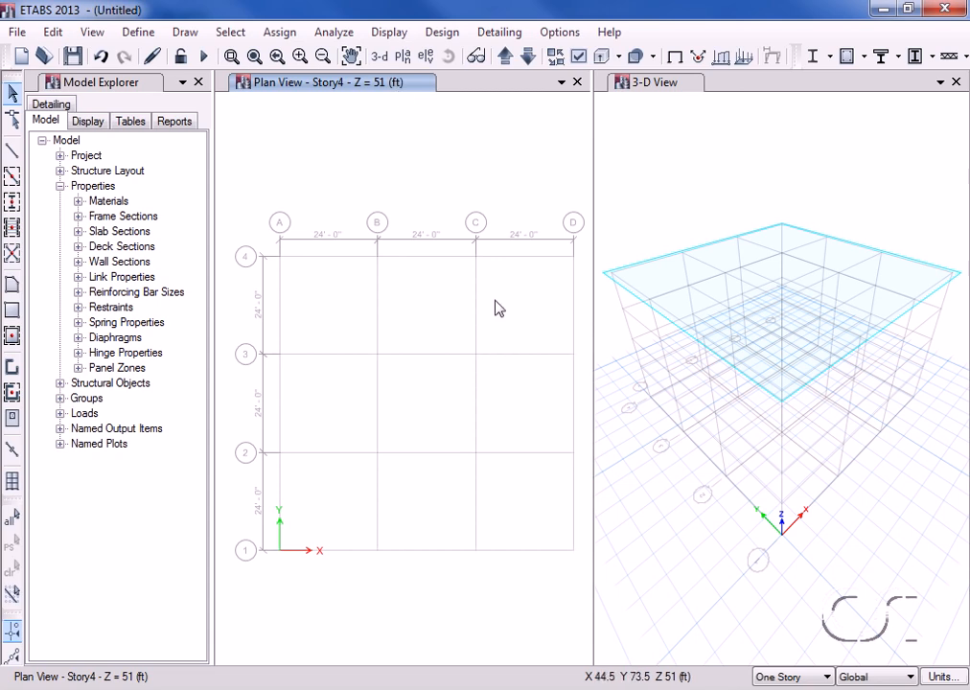
pyautogui.click(789, 679)
pyautogui.click(787, 689)
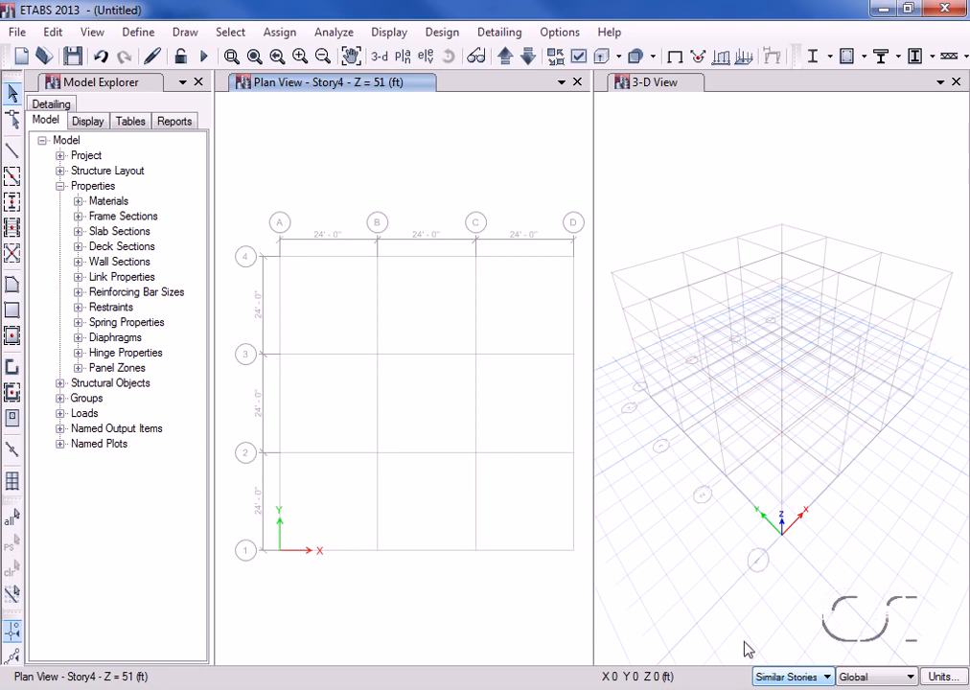
pyautogui.click(55, 32)
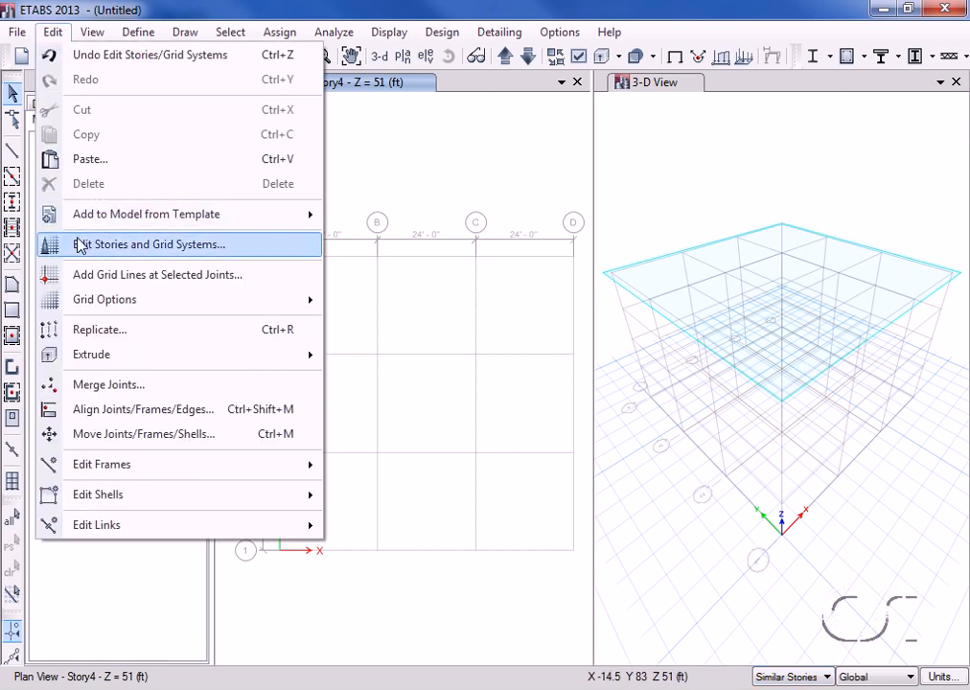
pyautogui.click(240, 246)
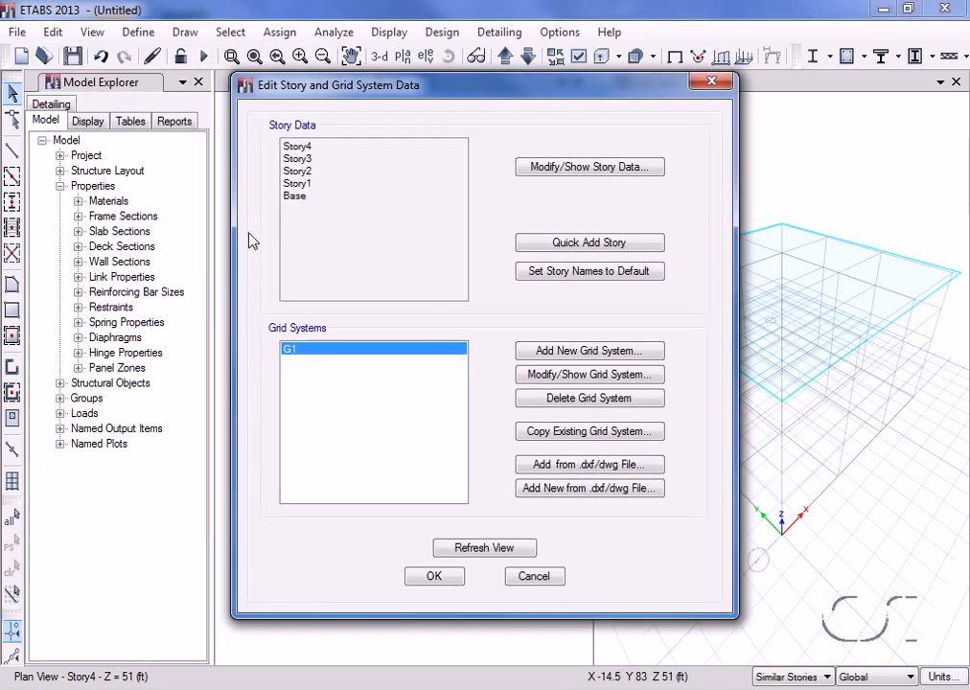
pyautogui.click(567, 170)
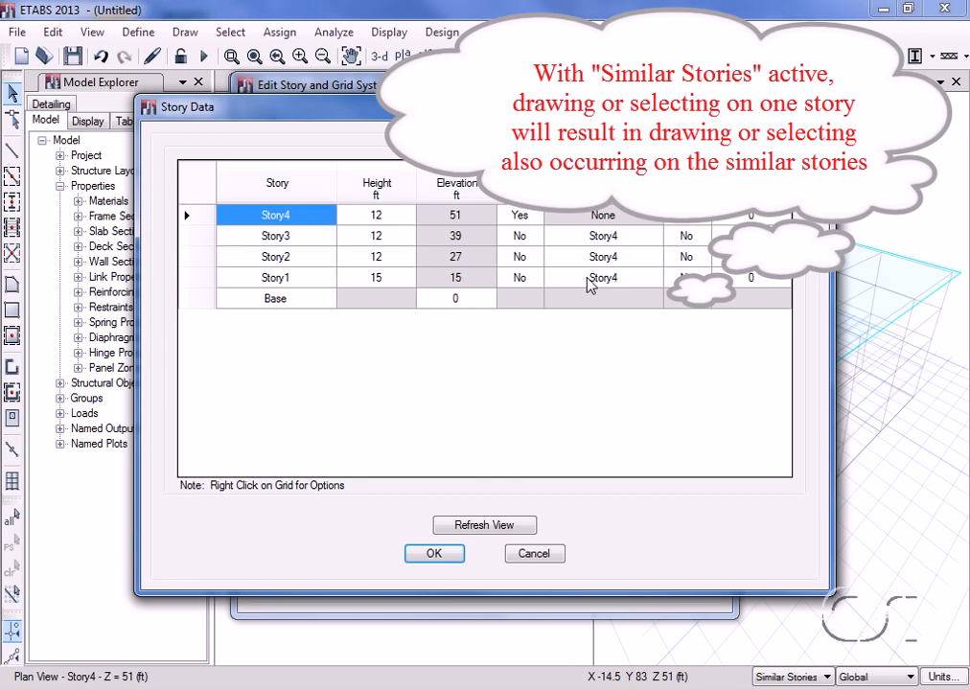
pyautogui.click(534, 554)
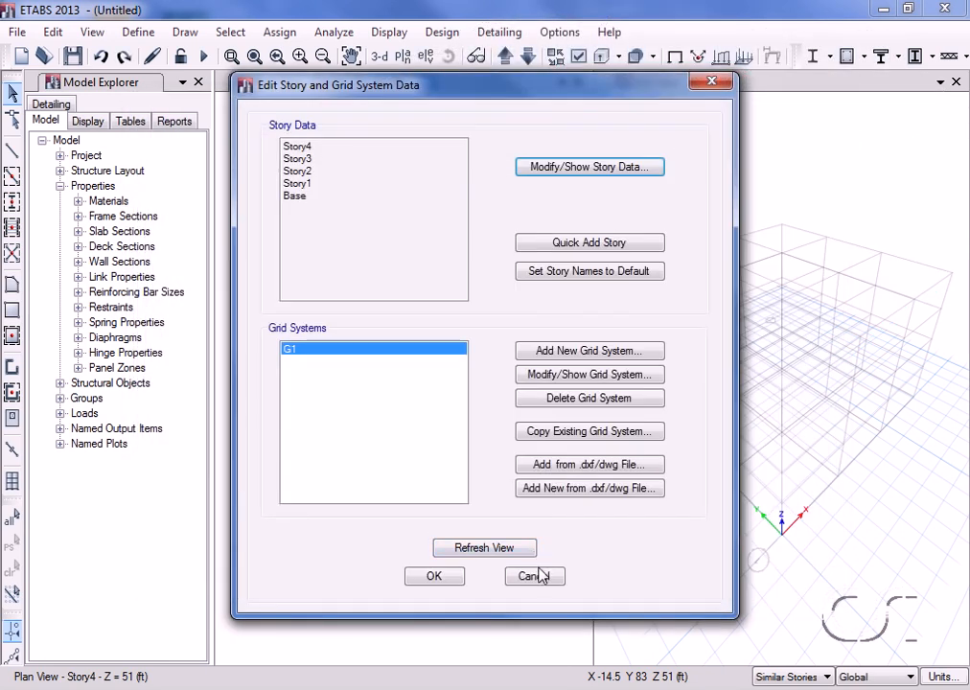
pyautogui.click(539, 577)
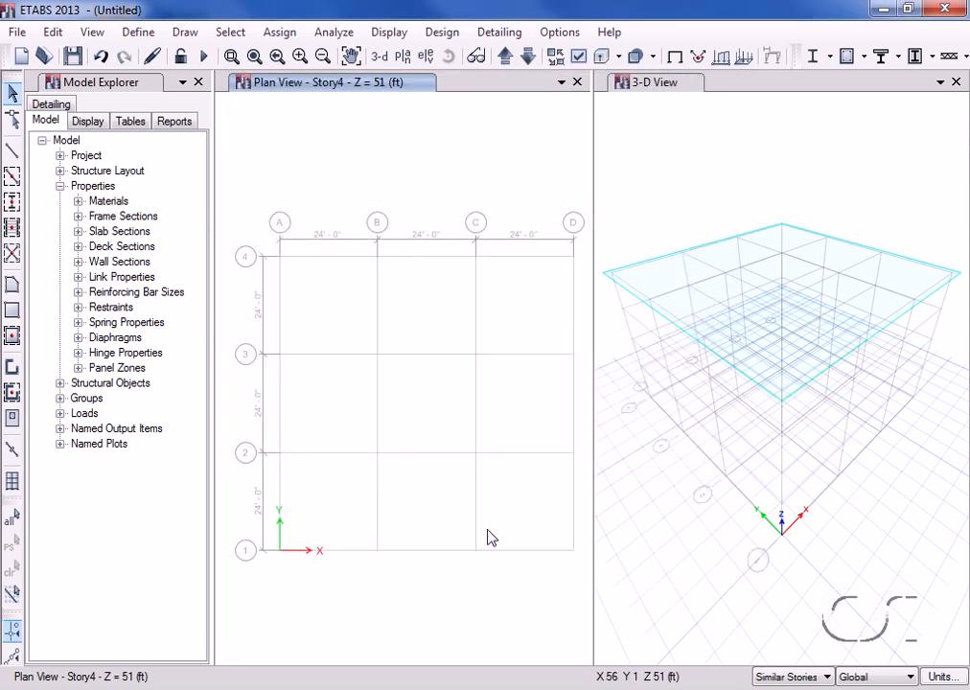
# Place A-LatCol columns rotated 90° at grid points D-1 and D-2.
pyautogui.click(12, 203)
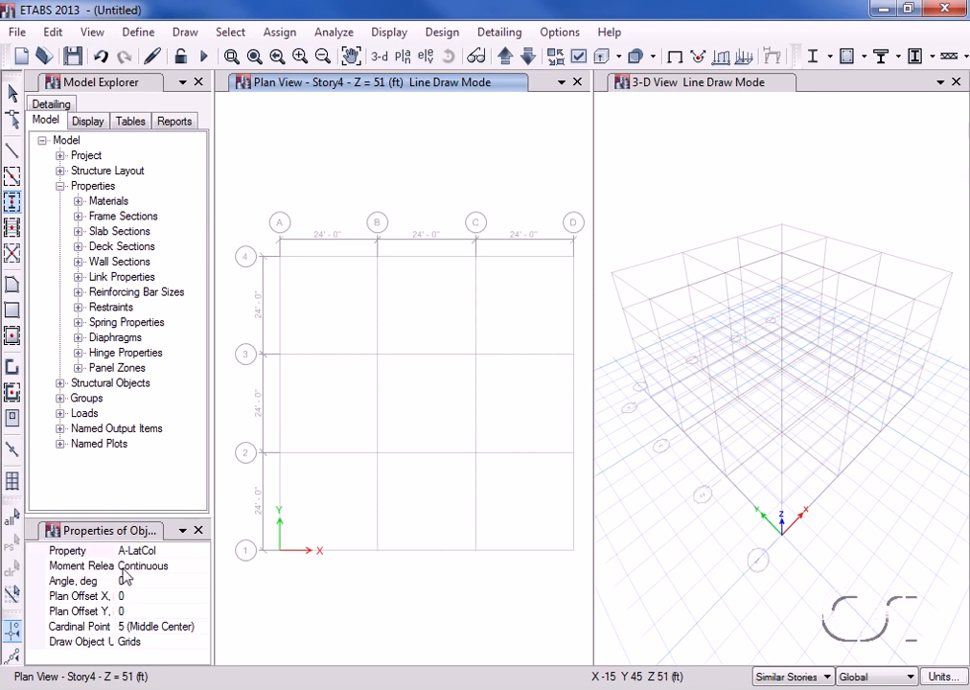
pyautogui.click(172, 579)
pyautogui.doubleClick(172, 580)
pyautogui.write('90')
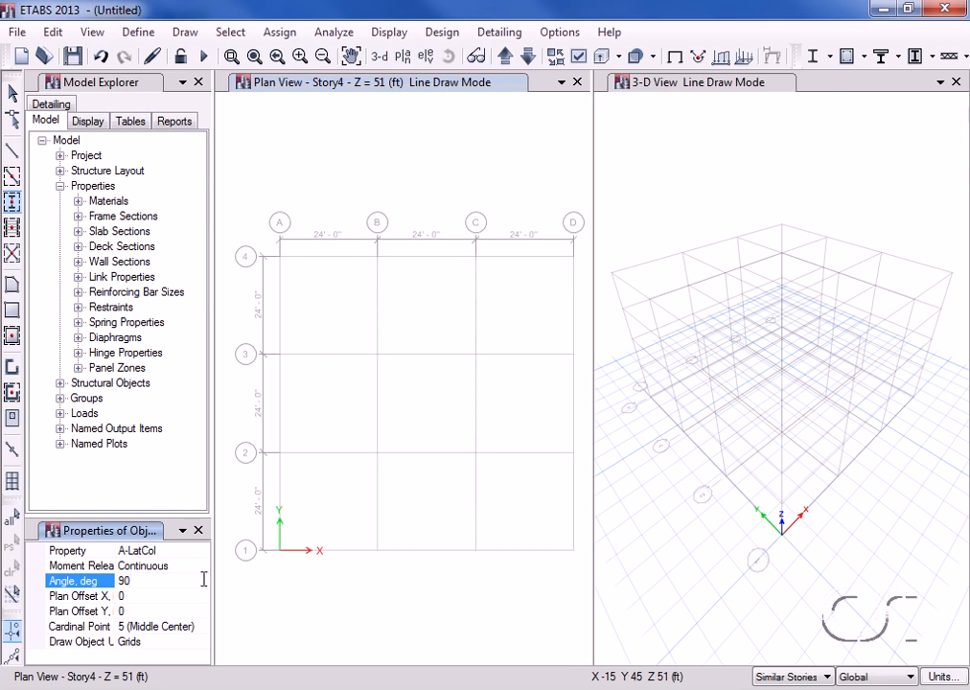
pyautogui.click(573, 551)
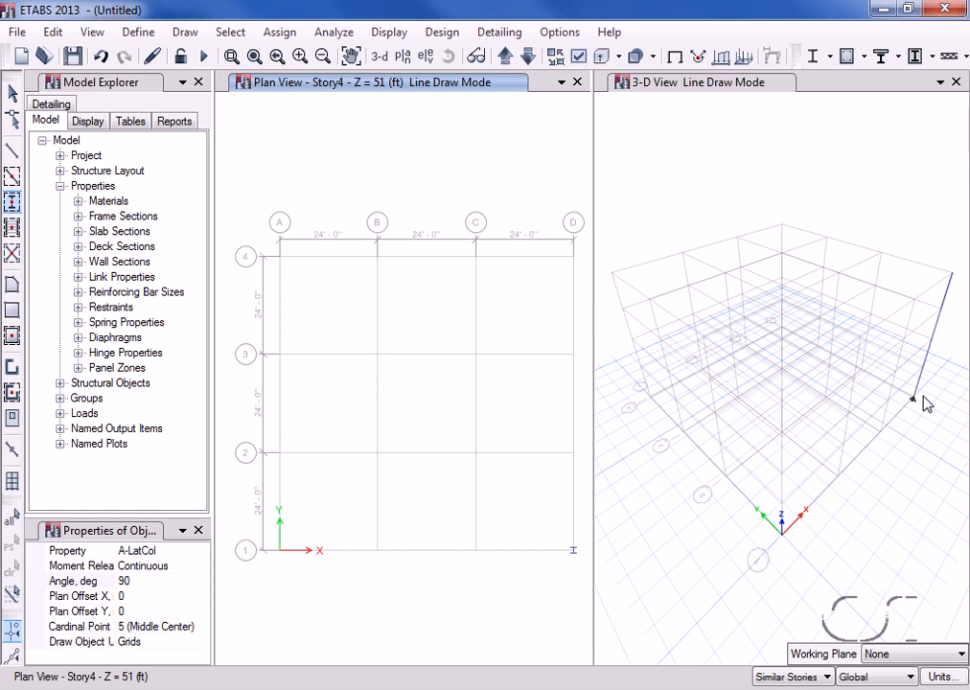
pyautogui.click(573, 460)
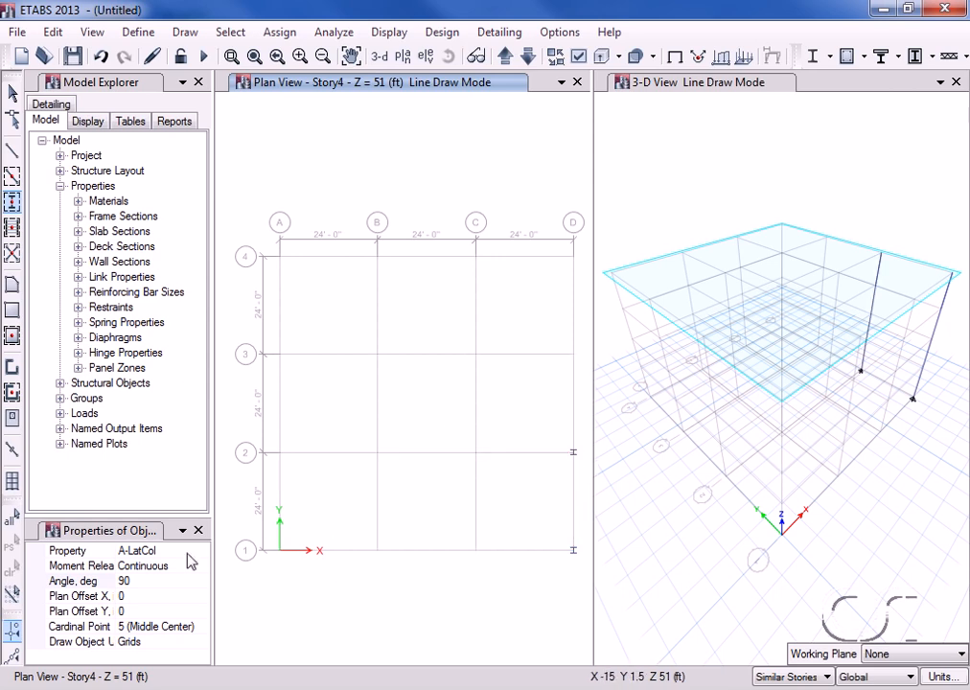
# Reset the column angle to 0 and place columns at every grid point on lines A–C.
pyautogui.click(134, 580)
pyautogui.doubleClick(135, 580)
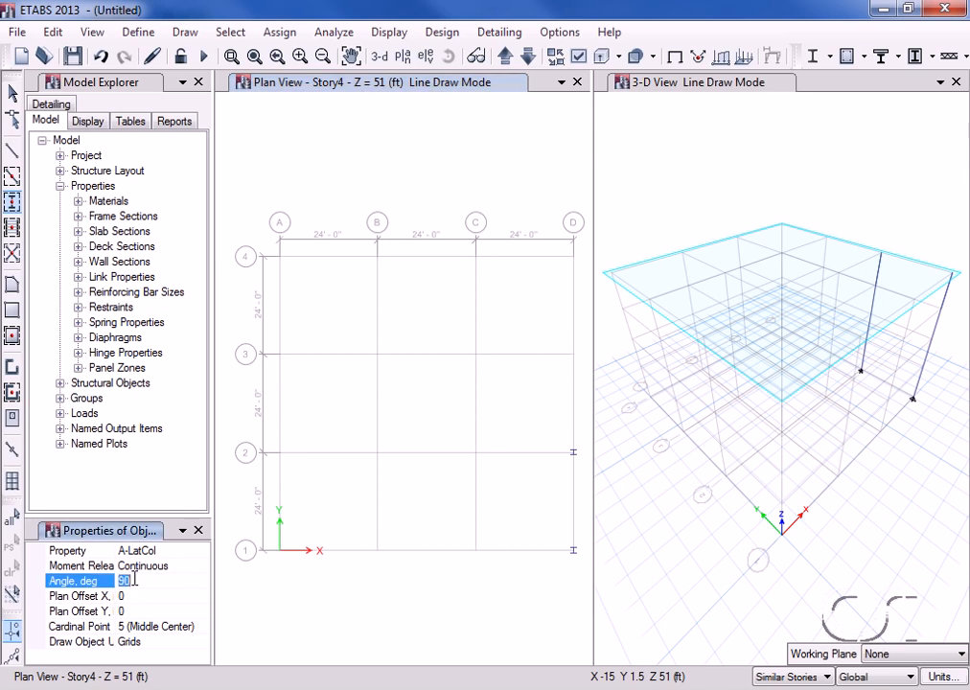
pyautogui.write('0')
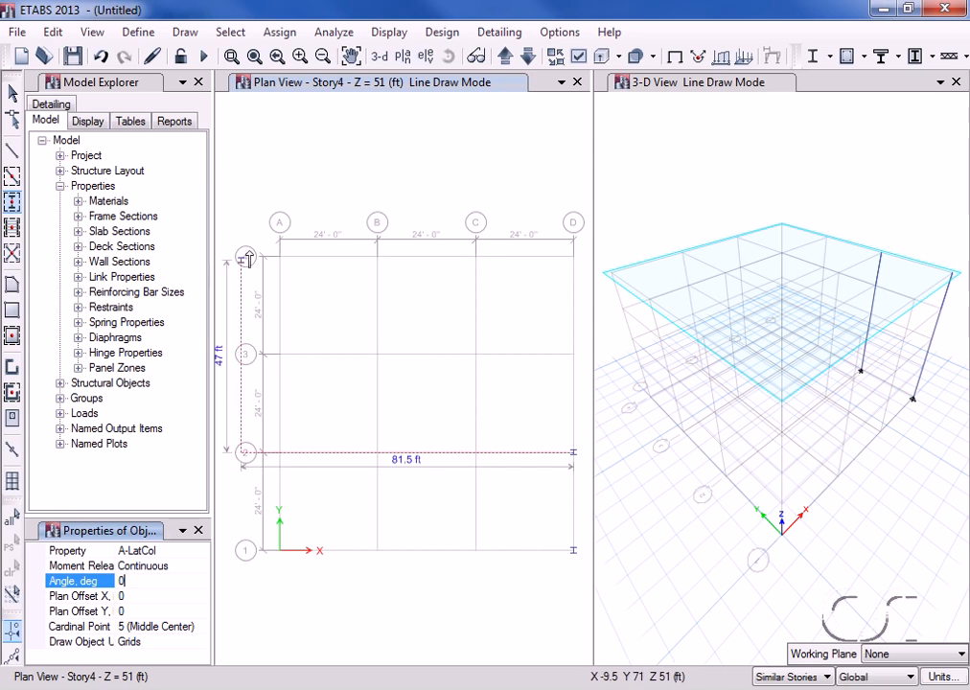
pyautogui.moveTo(259, 227); pyautogui.dragTo(496, 586)
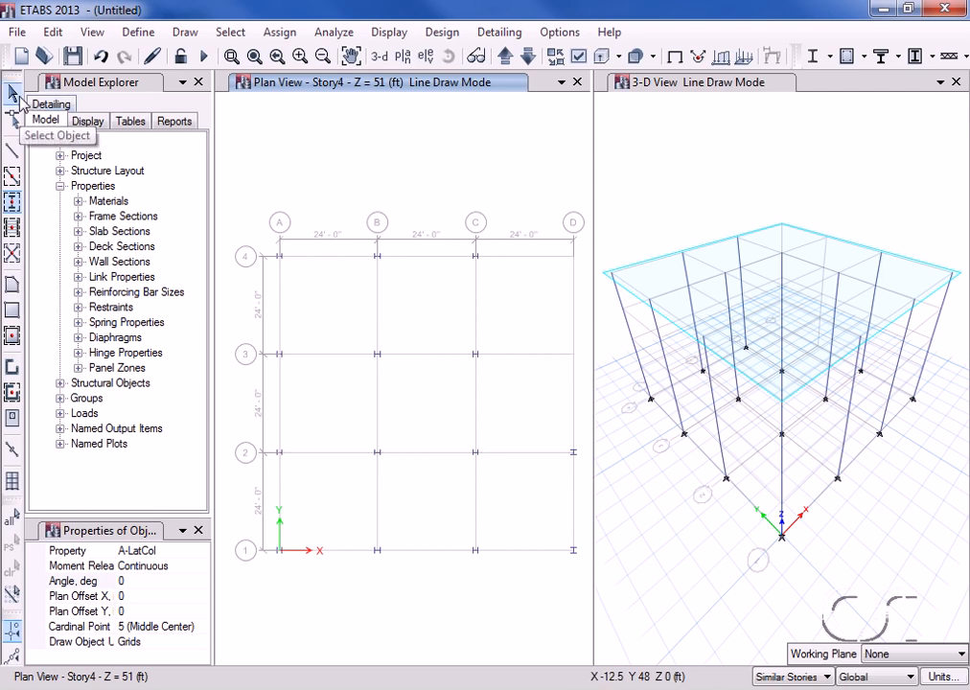
pyautogui.click(12, 93)
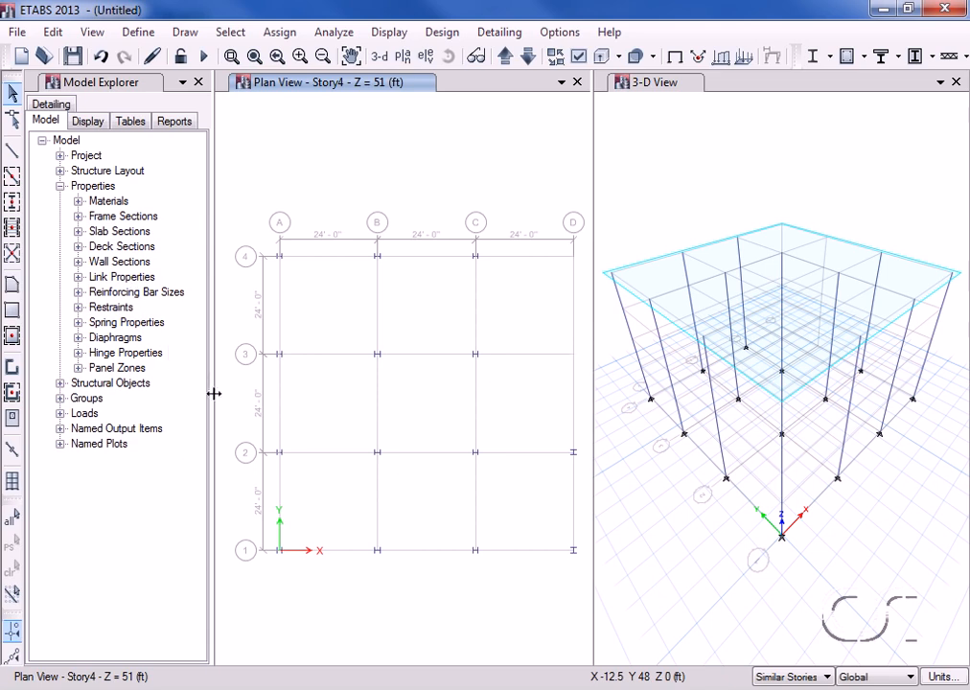
# Select columns C4, C8 and C5 at grid points A-2, B-2 and A-3 on all stories.
pyautogui.keyDown('ctrl'); pyautogui.click(284, 456); pyautogui.keyUp('ctrl')
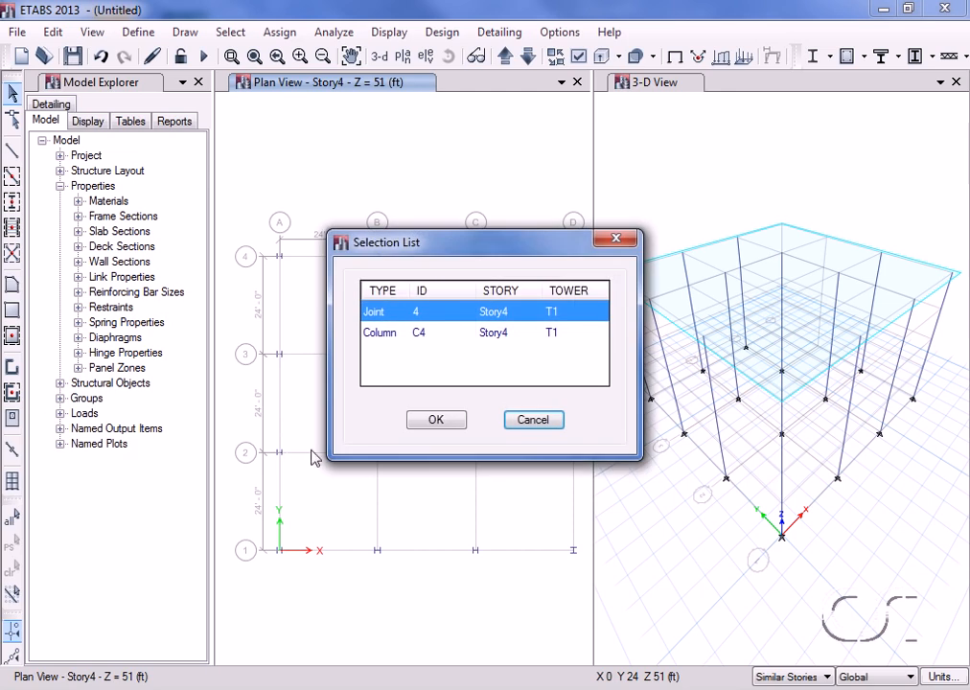
pyautogui.click(399, 343)
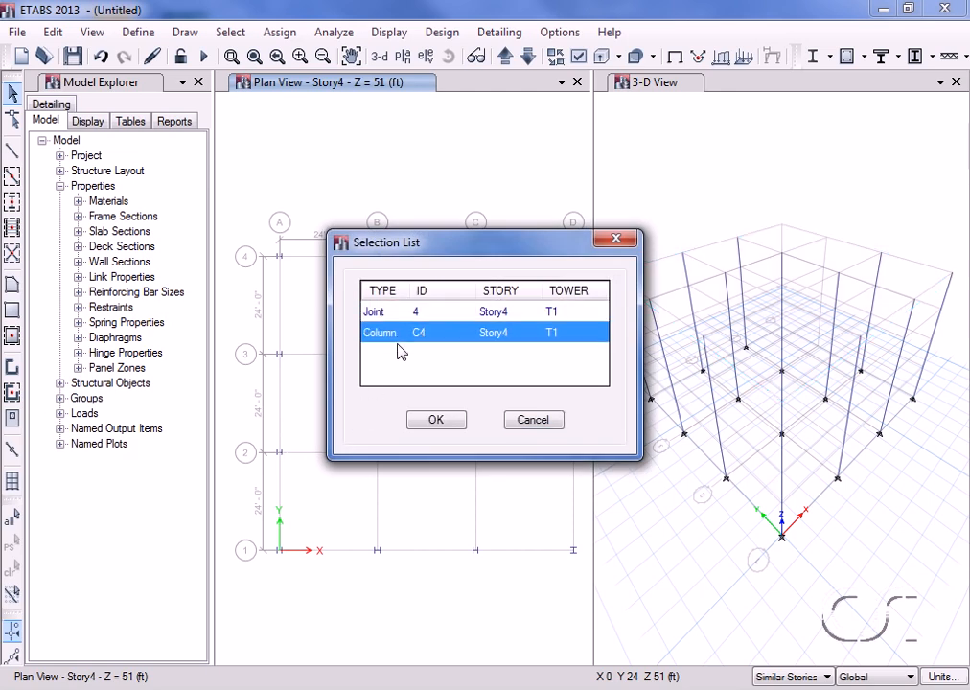
pyautogui.click(433, 421)
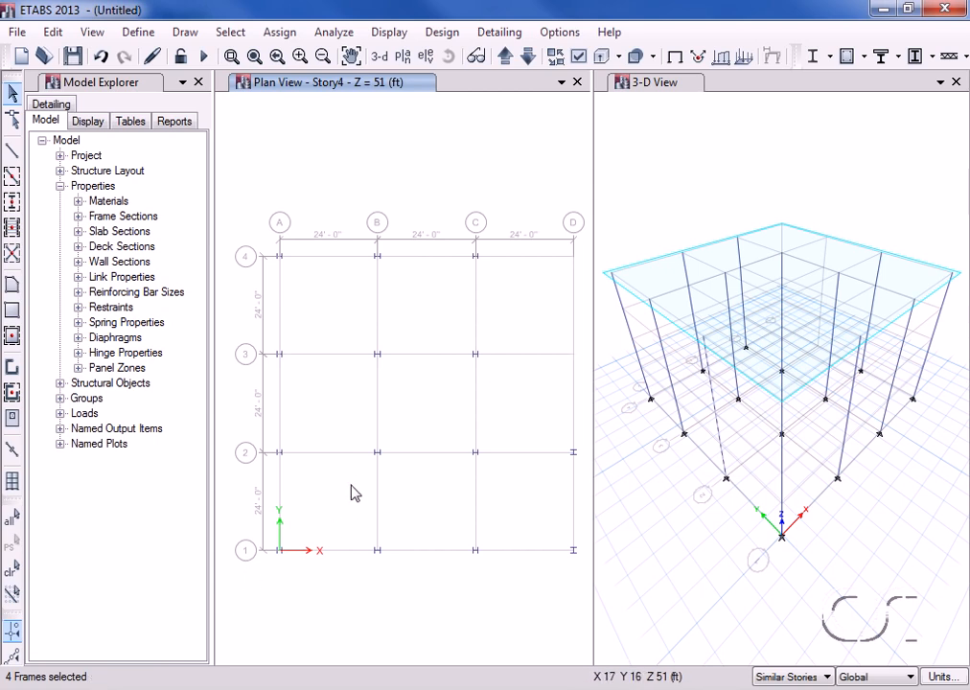
pyautogui.keyDown('ctrl'); pyautogui.click(377, 454); pyautogui.keyUp('ctrl')
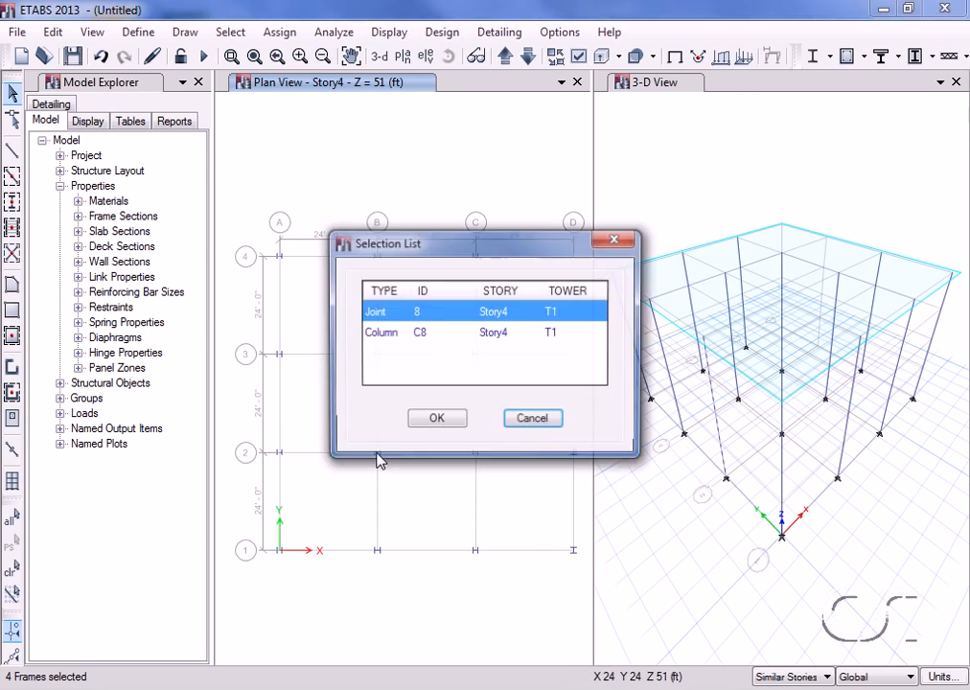
pyautogui.click(440, 418)
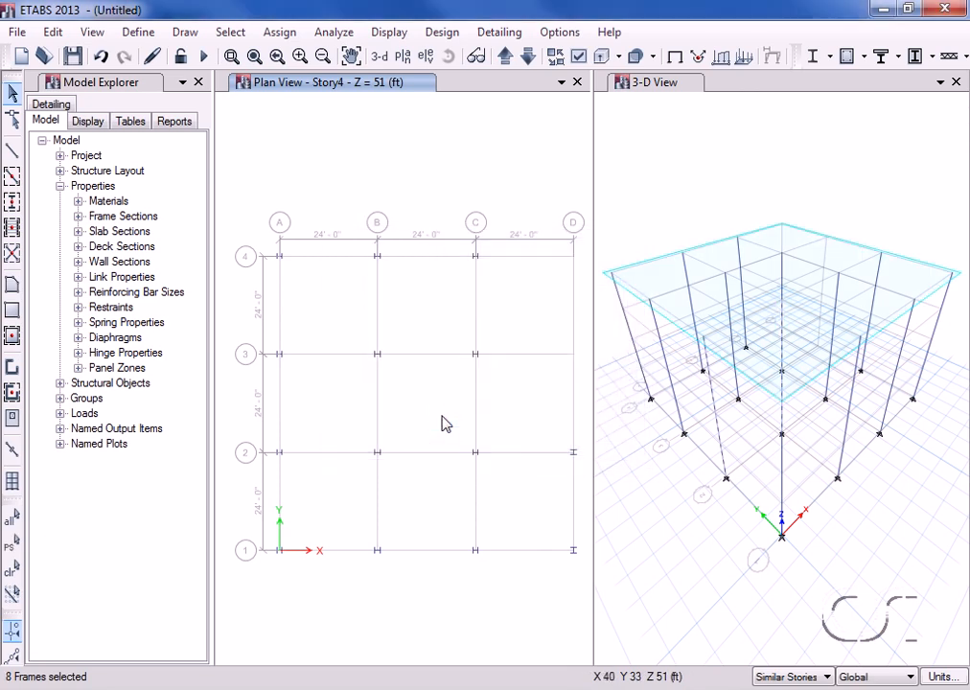
pyautogui.keyDown('ctrl'); pyautogui.click(279, 354); pyautogui.keyUp('ctrl')
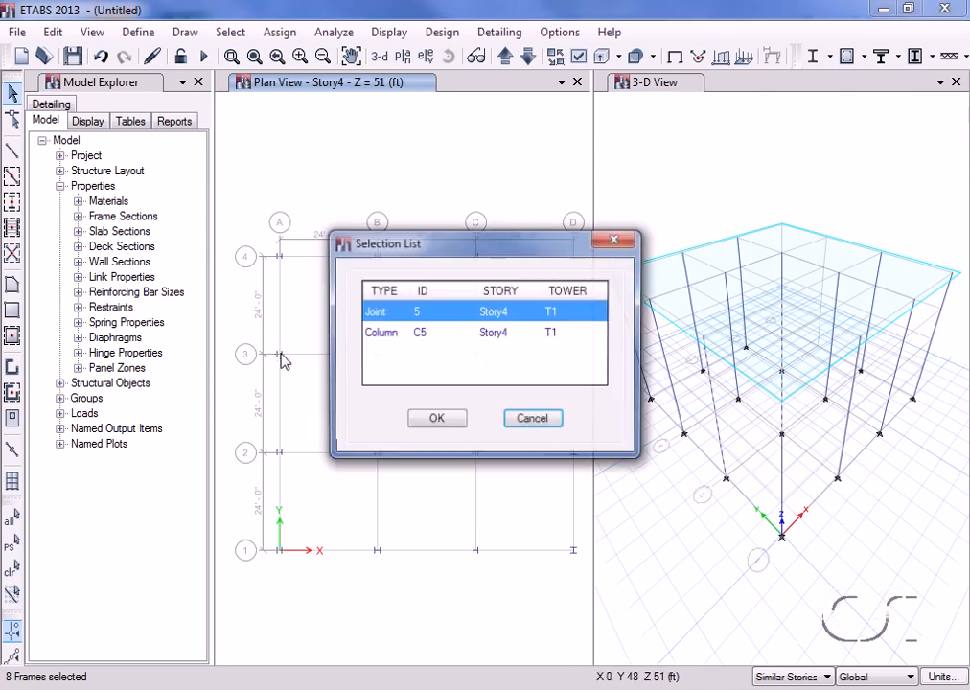
pyautogui.click(387, 335)
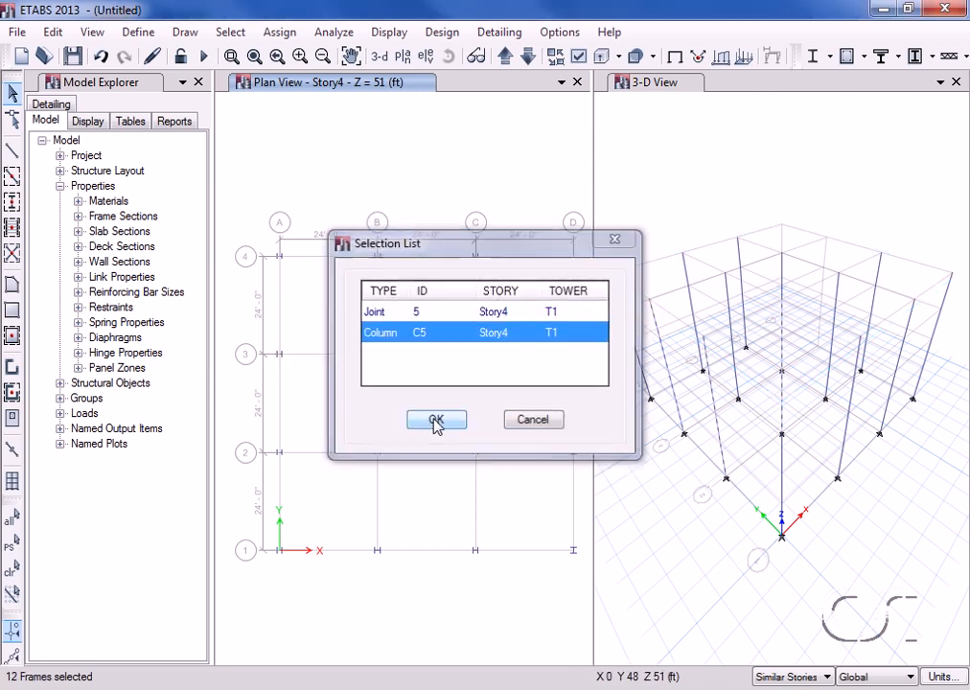
pyautogui.click(436, 421)
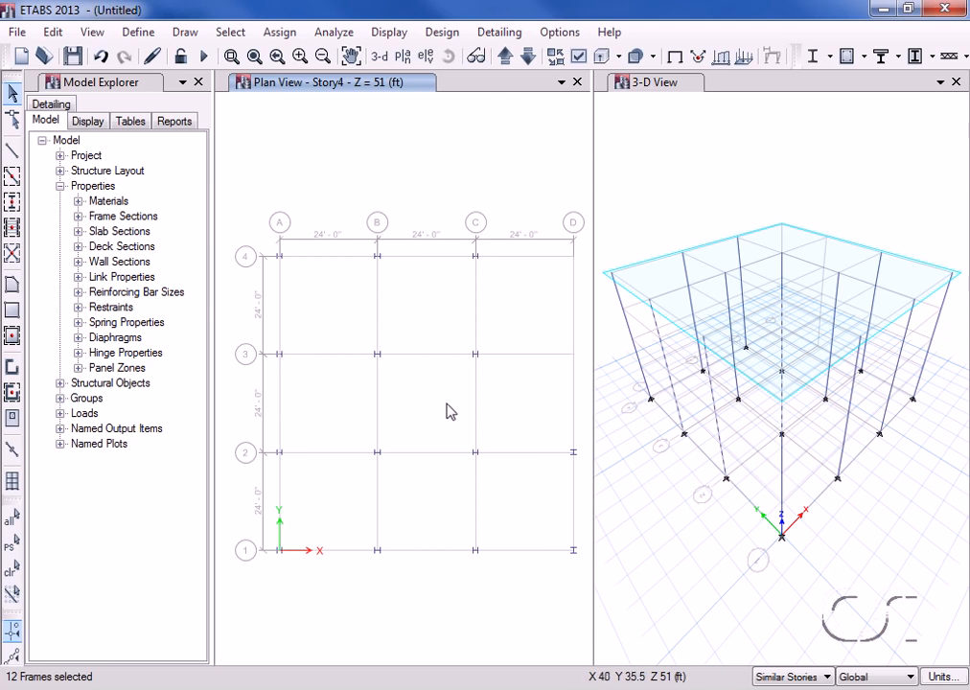
# Add columns C13 and C14 at grid points C-3 and C-4 to the selection.
pyautogui.click(478, 356)
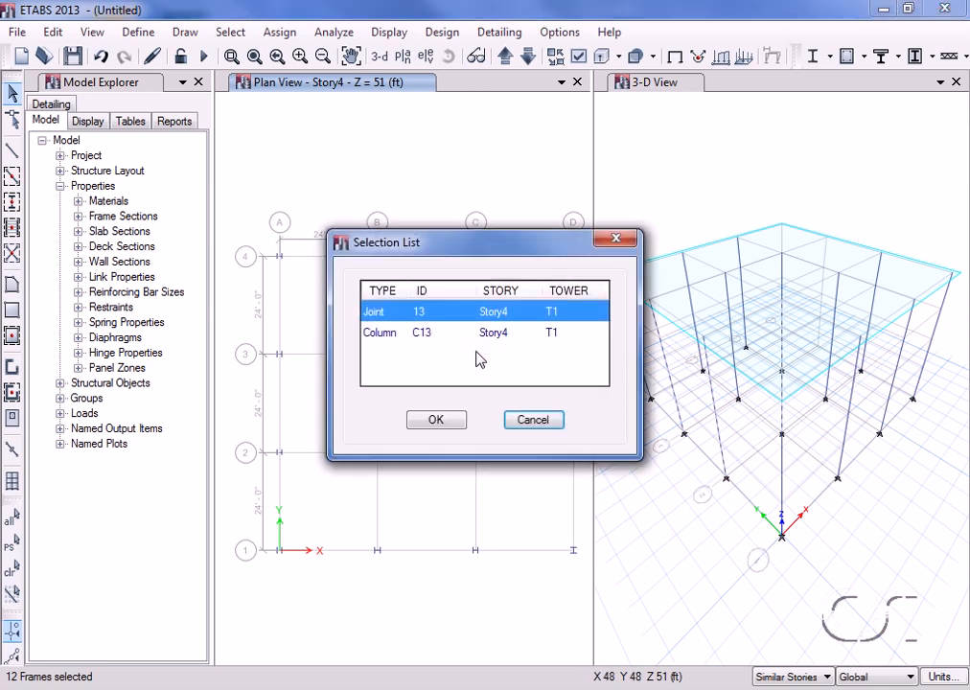
pyautogui.click(464, 332)
pyautogui.click(450, 422)
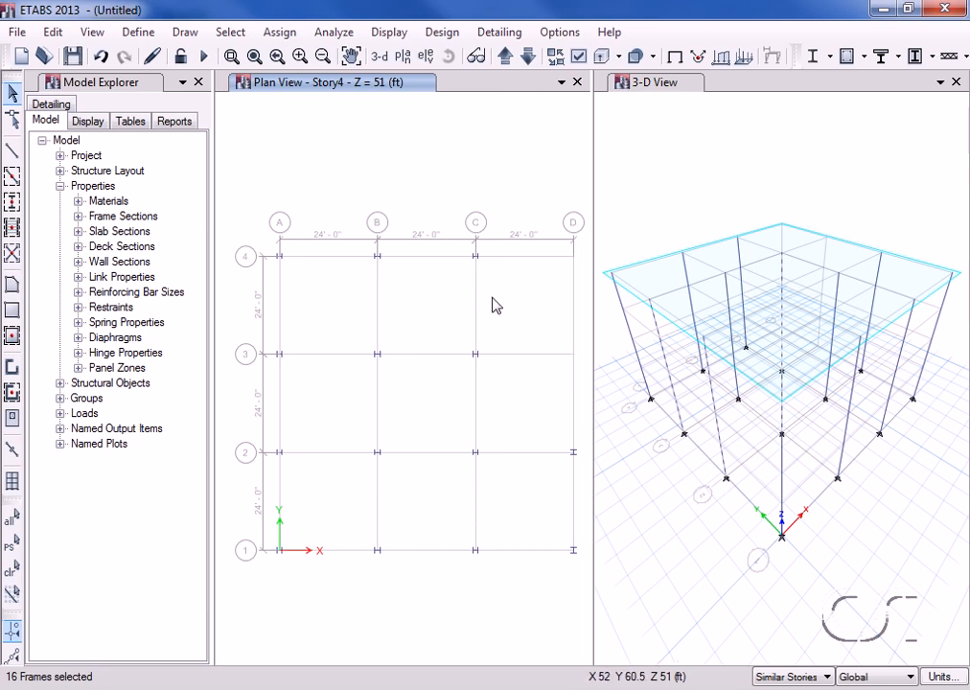
pyautogui.click(476, 259)
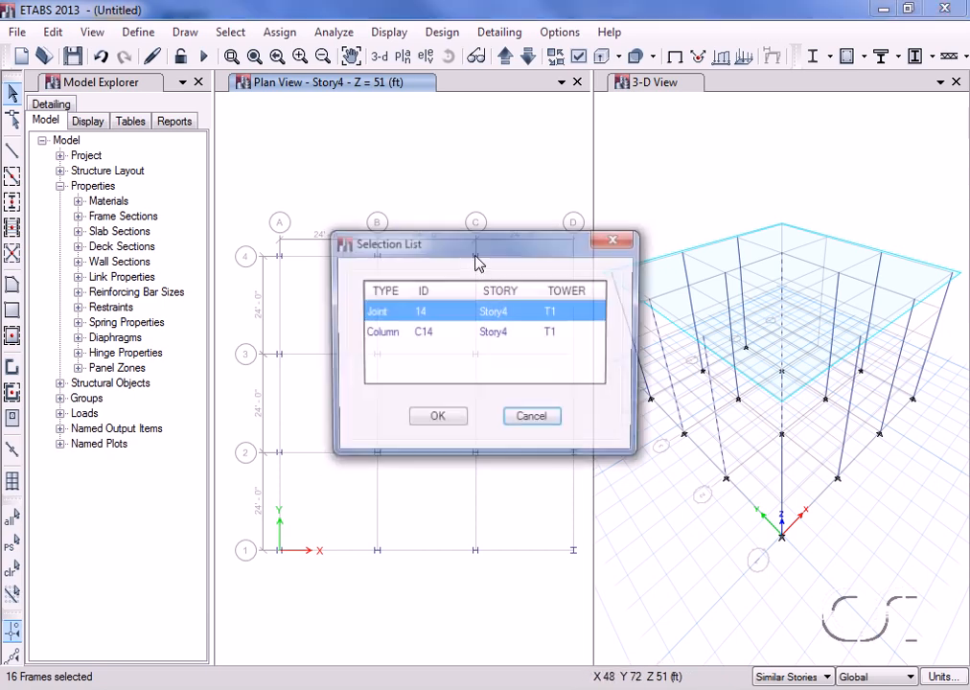
pyautogui.click(444, 332)
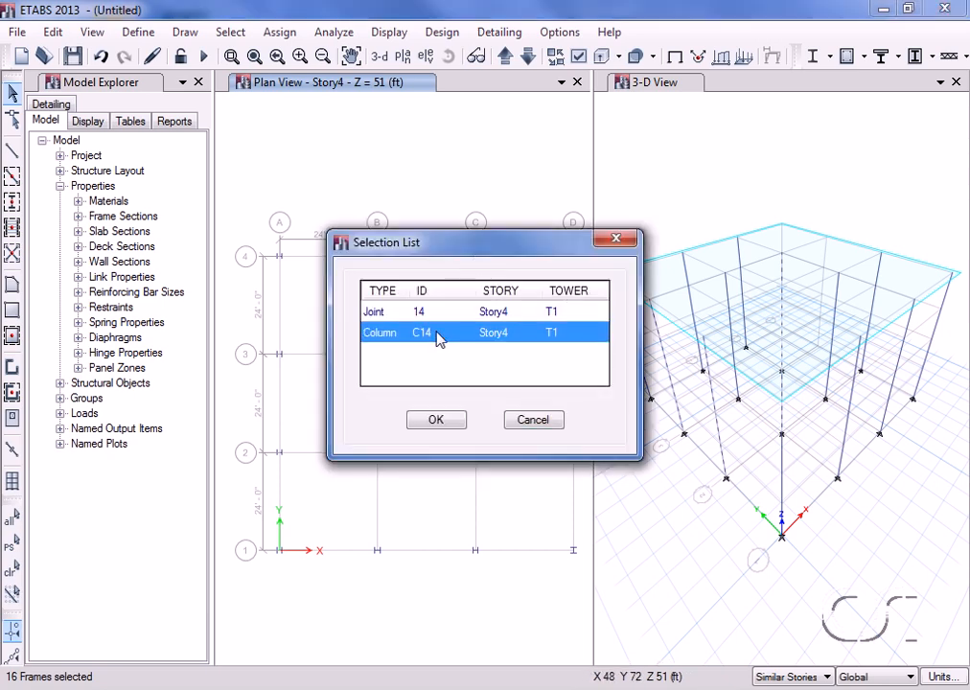
pyautogui.click(437, 423)
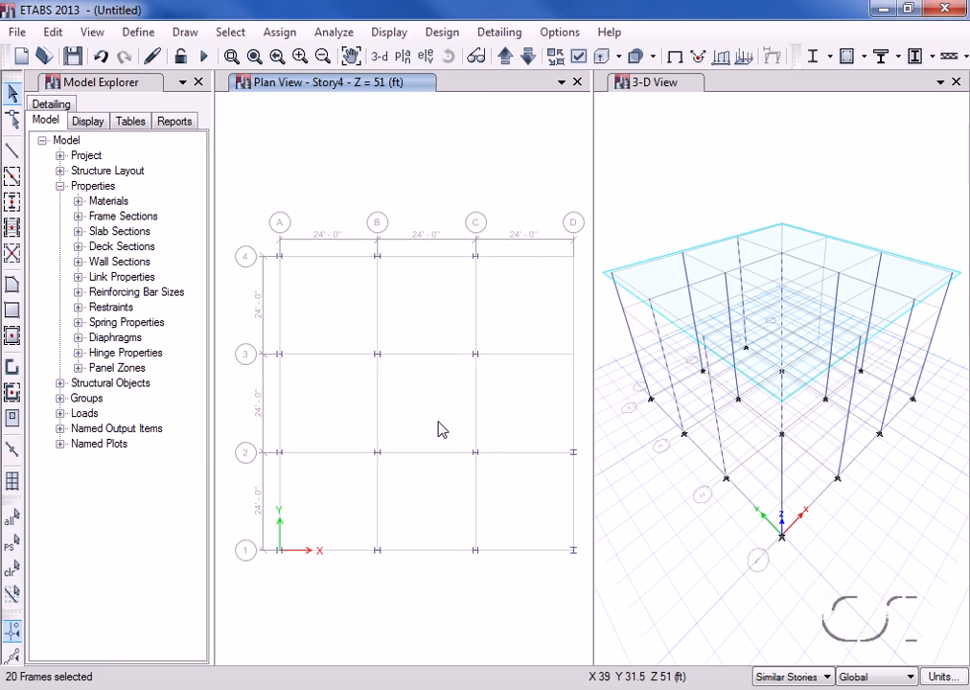
pyautogui.click(279, 34)
# Orient the selected columns' local axes with grid system G1, major direction along Y.
pyautogui.moveTo(287, 79)
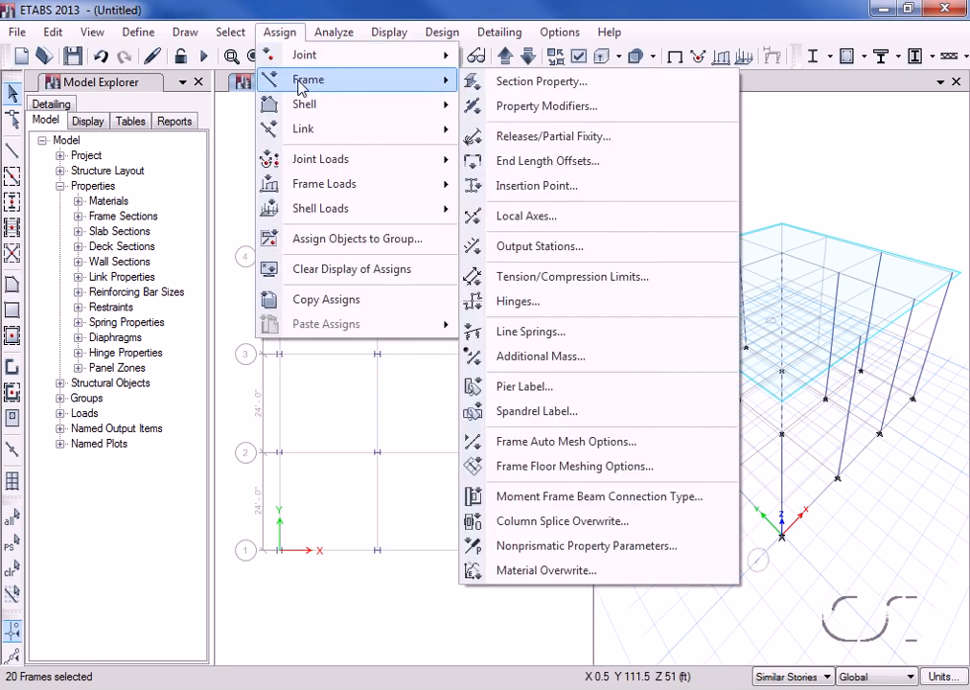
pyautogui.click(598, 220)
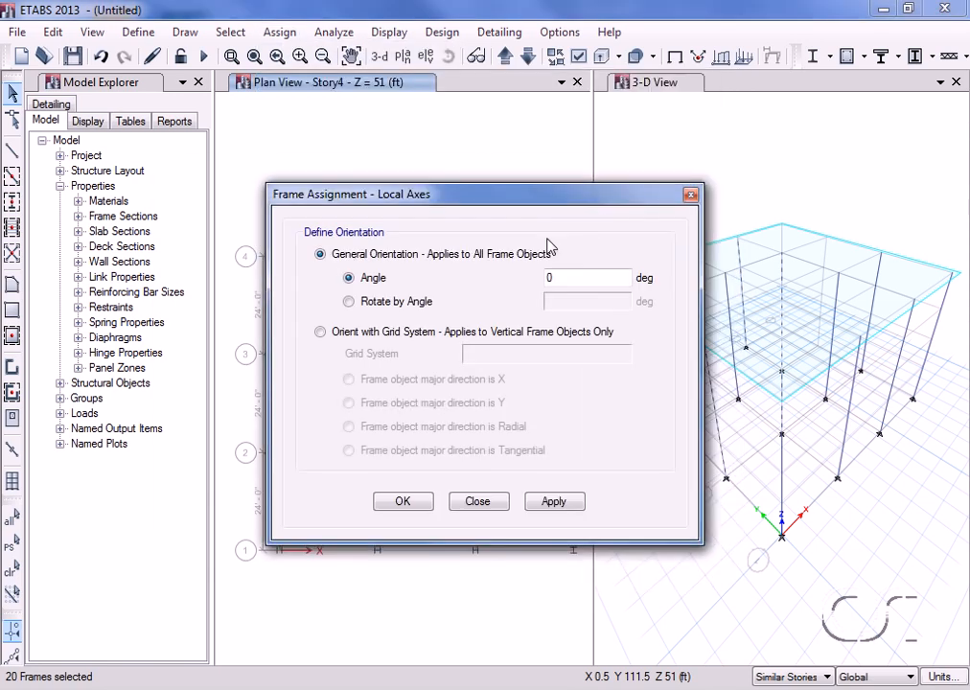
pyautogui.click(328, 332)
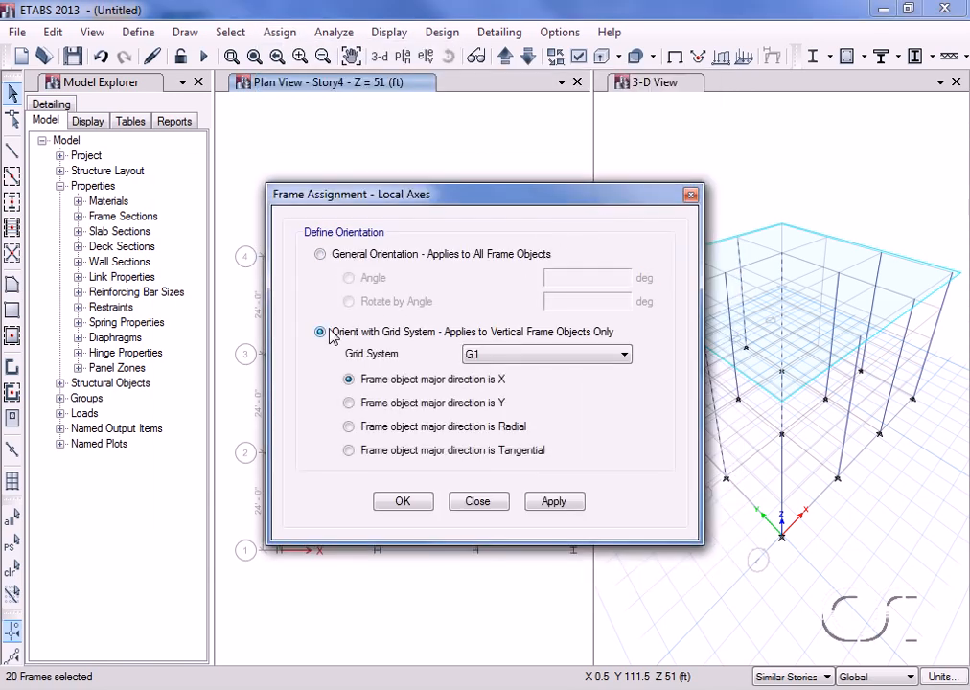
pyautogui.click(348, 402)
pyautogui.click(552, 503)
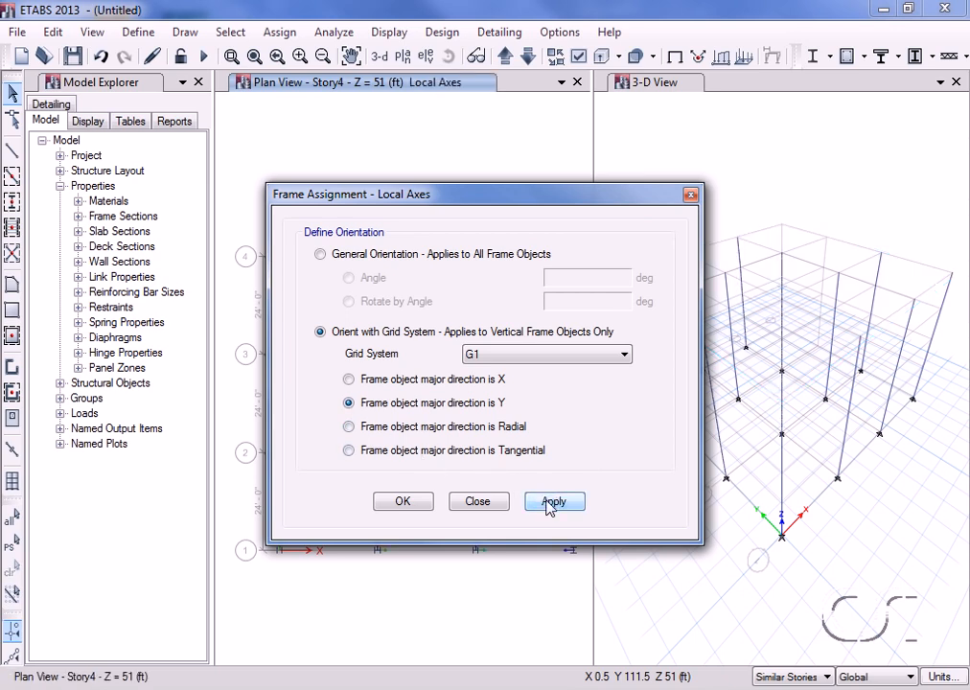
pyautogui.click(407, 503)
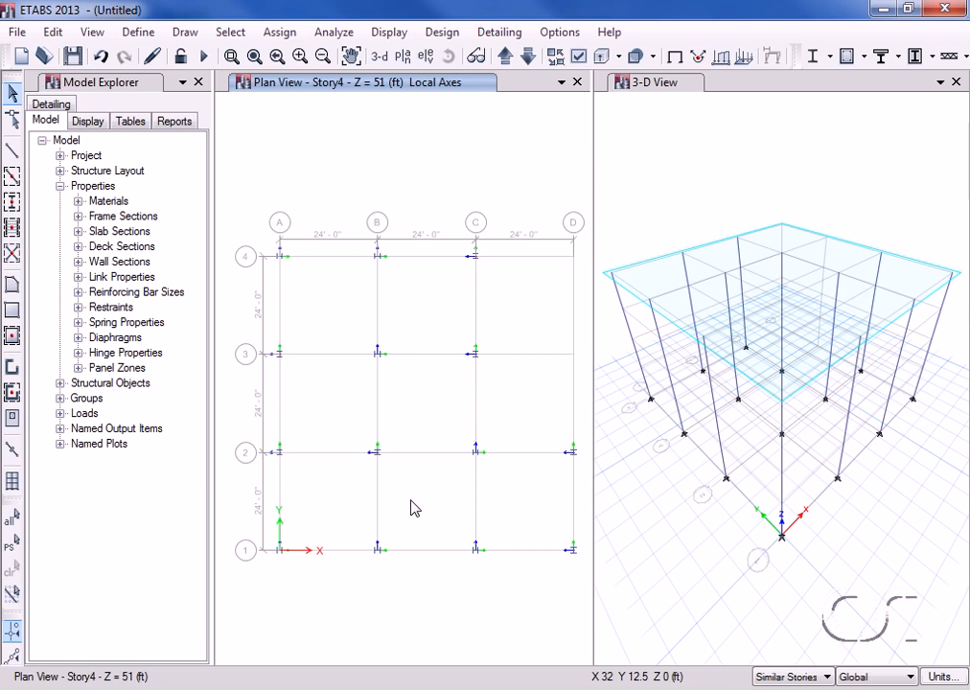
# Hide the local-axis symbols and show frames extruded as solid sections in all windows.
pyautogui.click(277, 35)
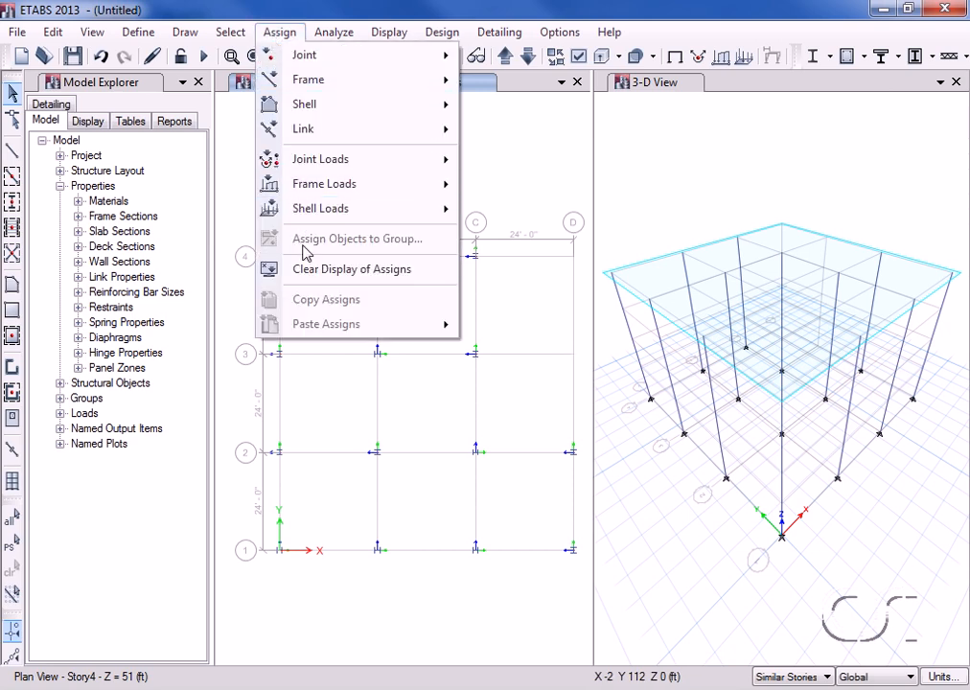
pyautogui.click(417, 273)
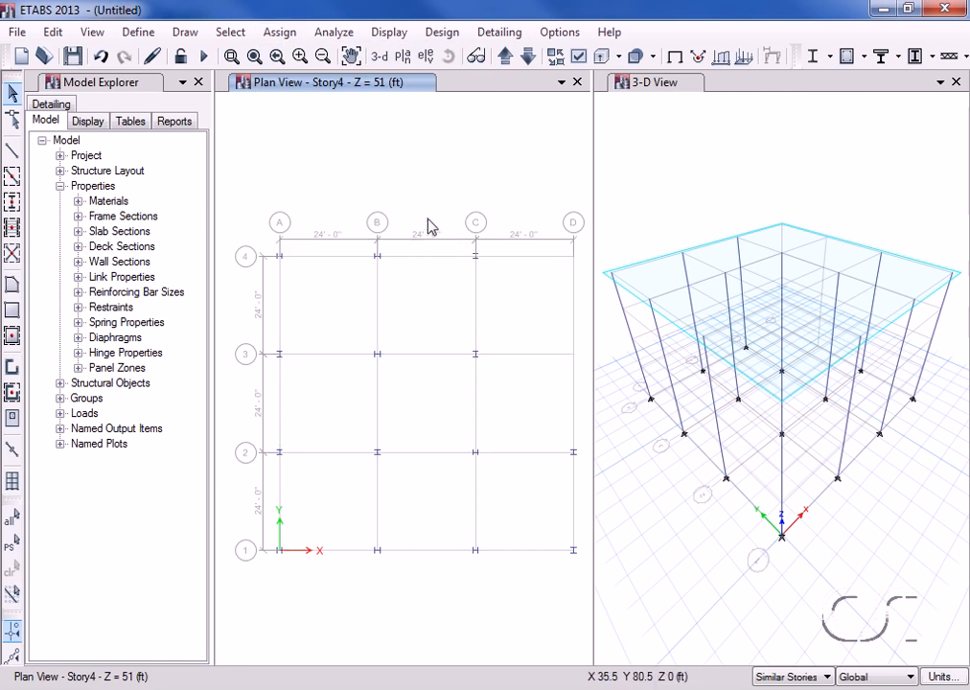
pyautogui.click(578, 59)
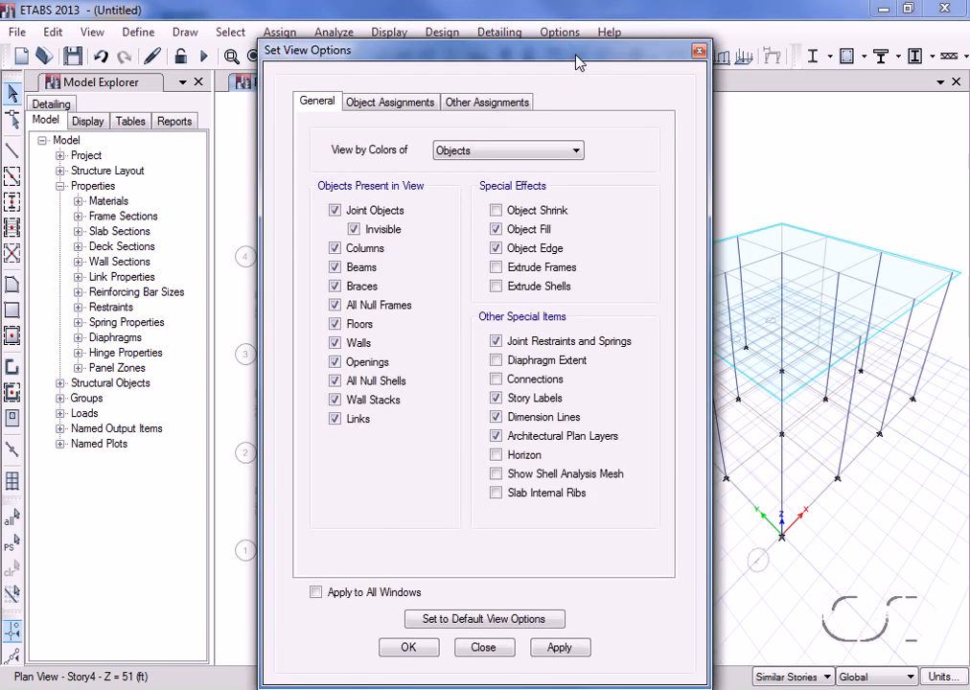
pyautogui.moveTo(575, 55); pyautogui.dragTo(572, 30)
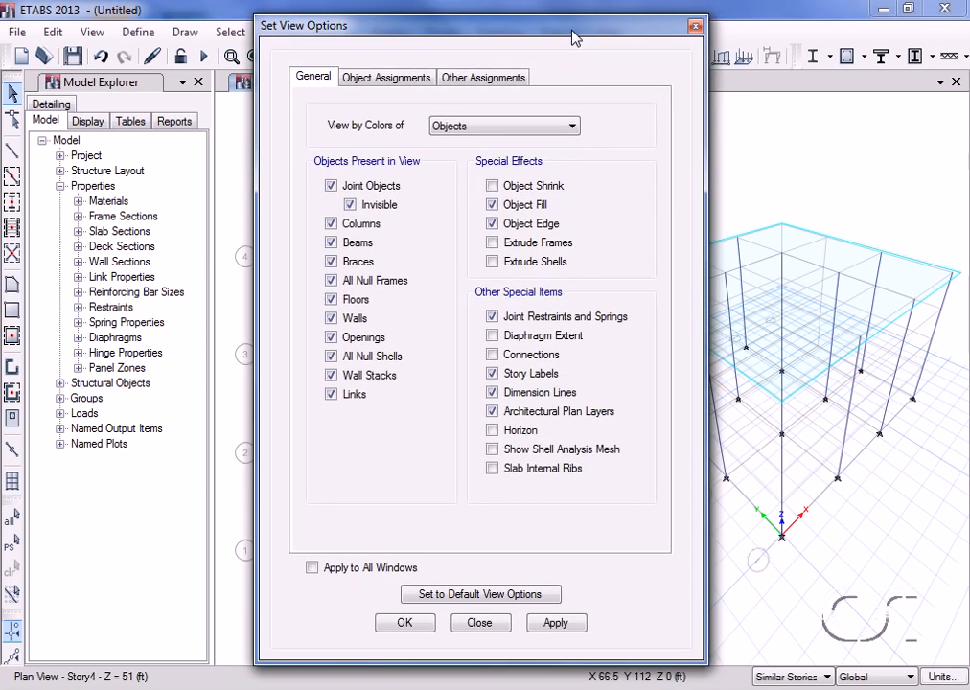
pyautogui.click(502, 245)
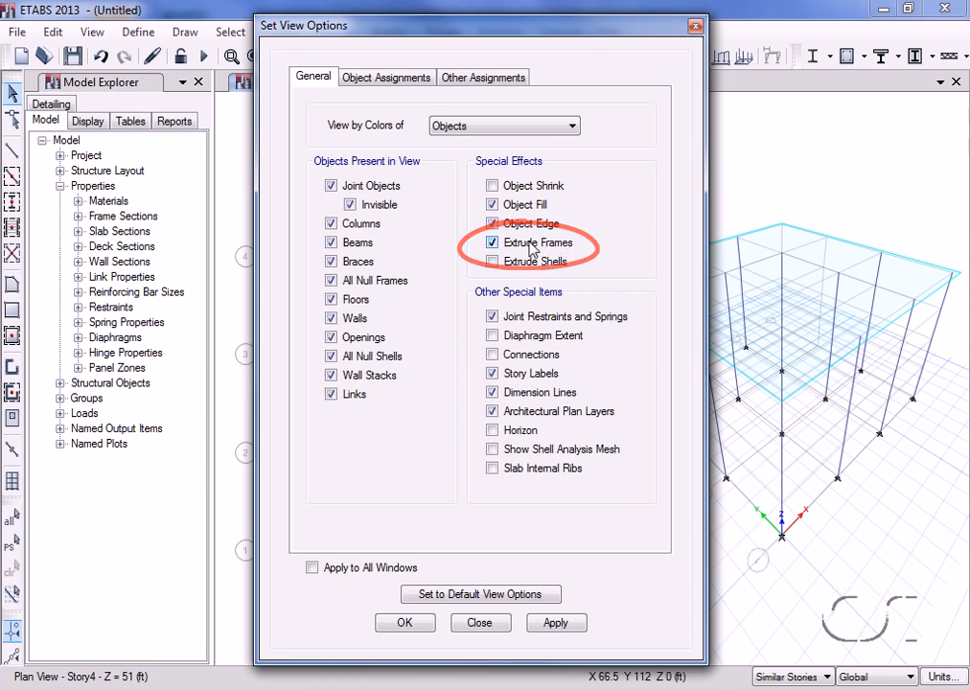
pyautogui.click(313, 569)
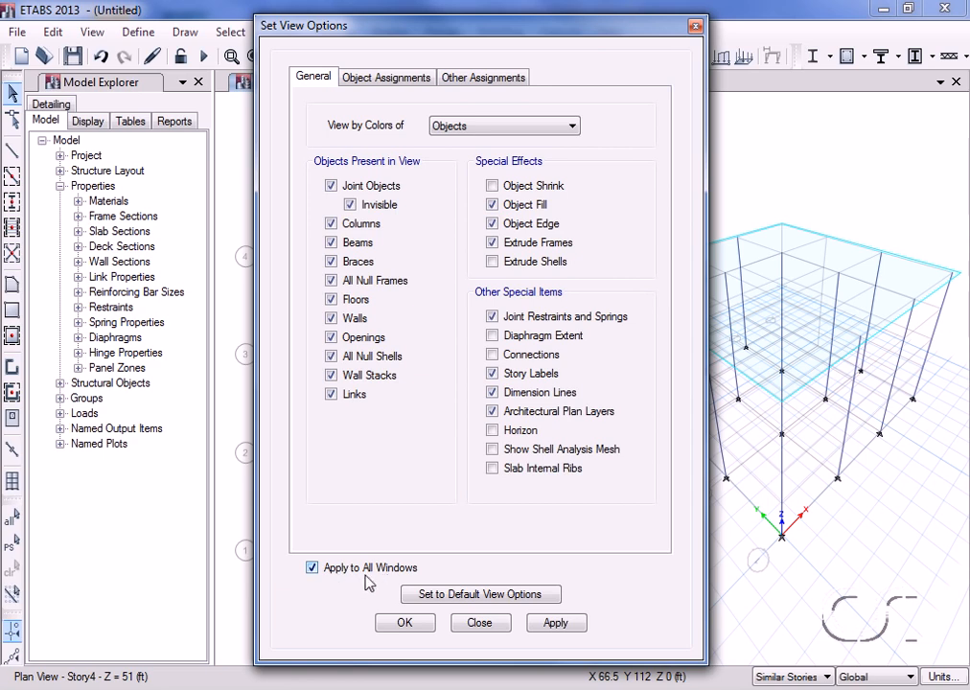
pyautogui.click(403, 622)
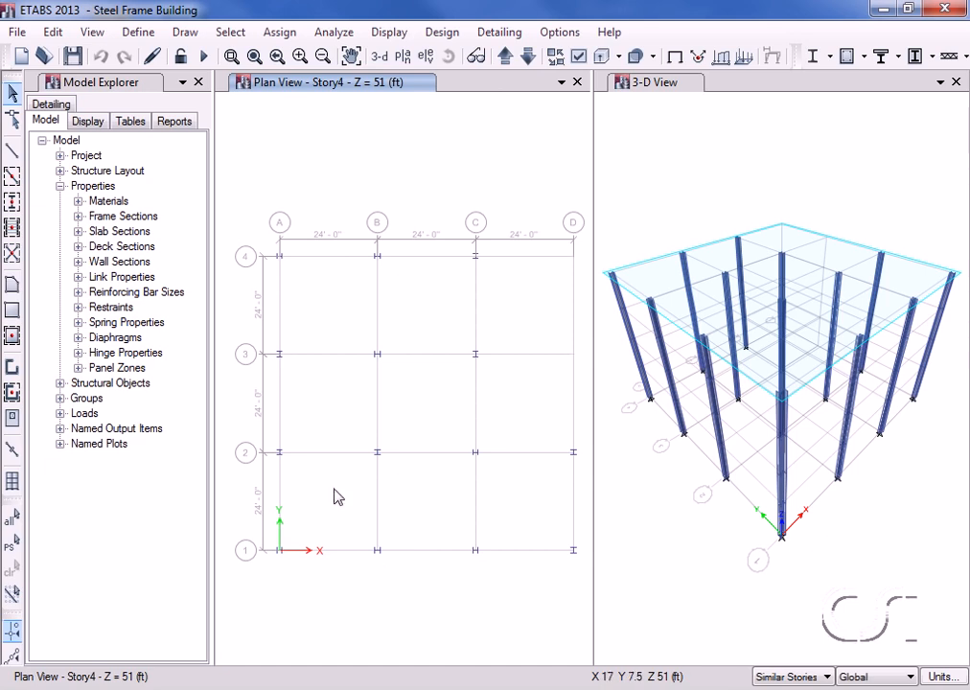
pyautogui.click(17, 32)
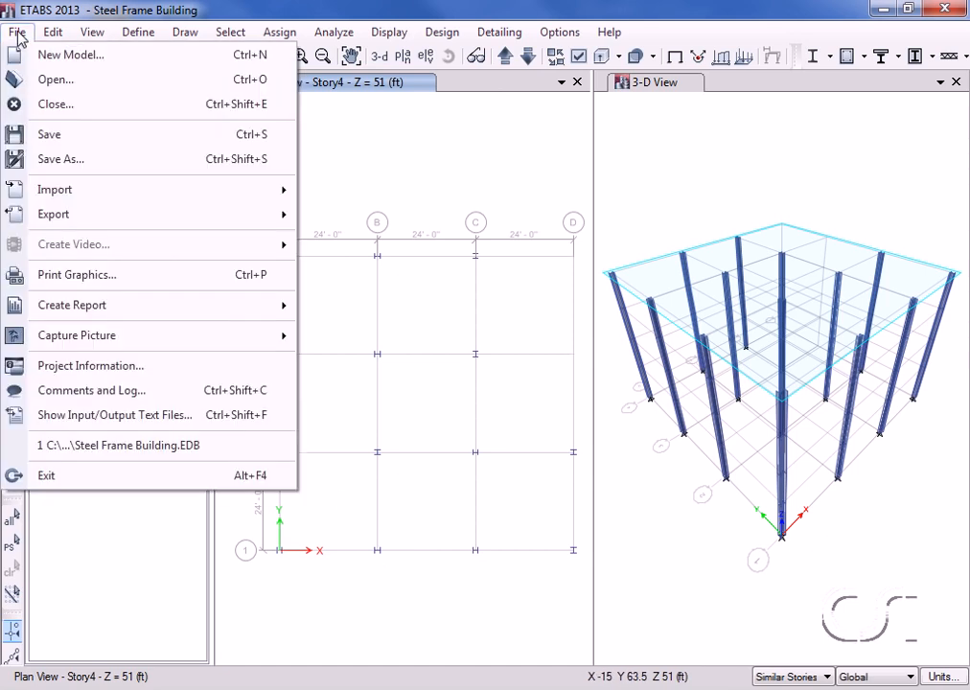
# Save the model as Steel Frame Building.
pyautogui.click(86, 139)
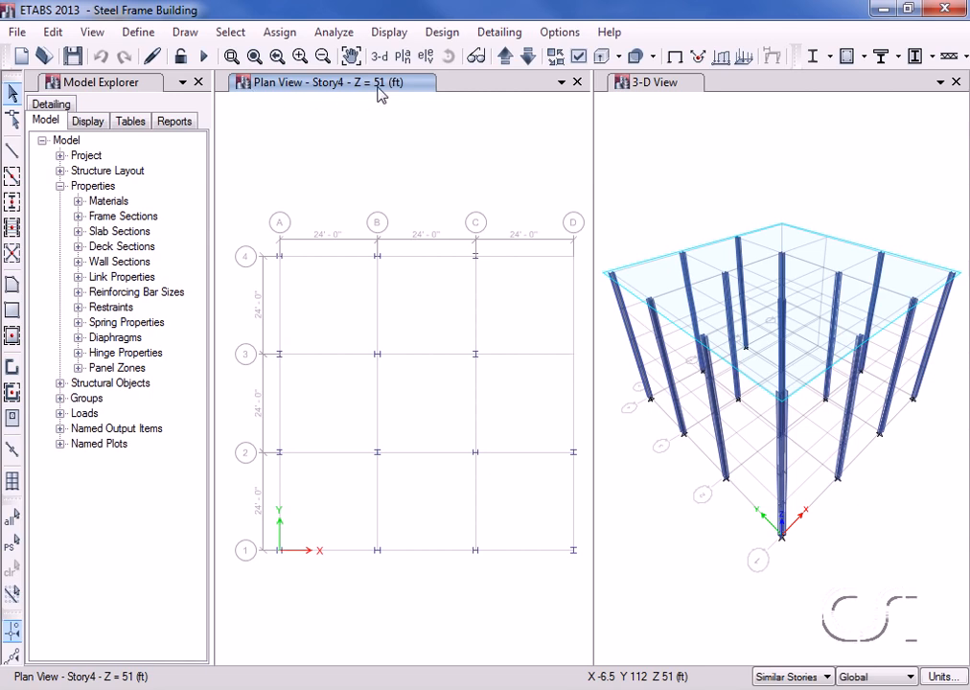
# Draw AUTOLATBM beams on the C–D segments of grids D, 1 and 2 and all grid lines A–C.
pyautogui.click(11, 179)
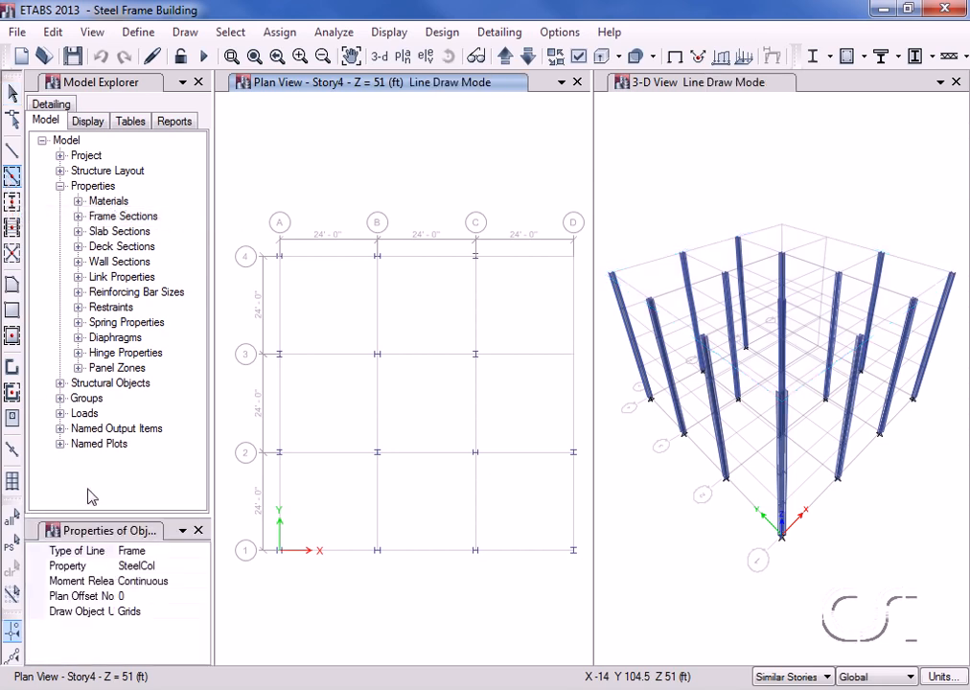
pyautogui.click(169, 566)
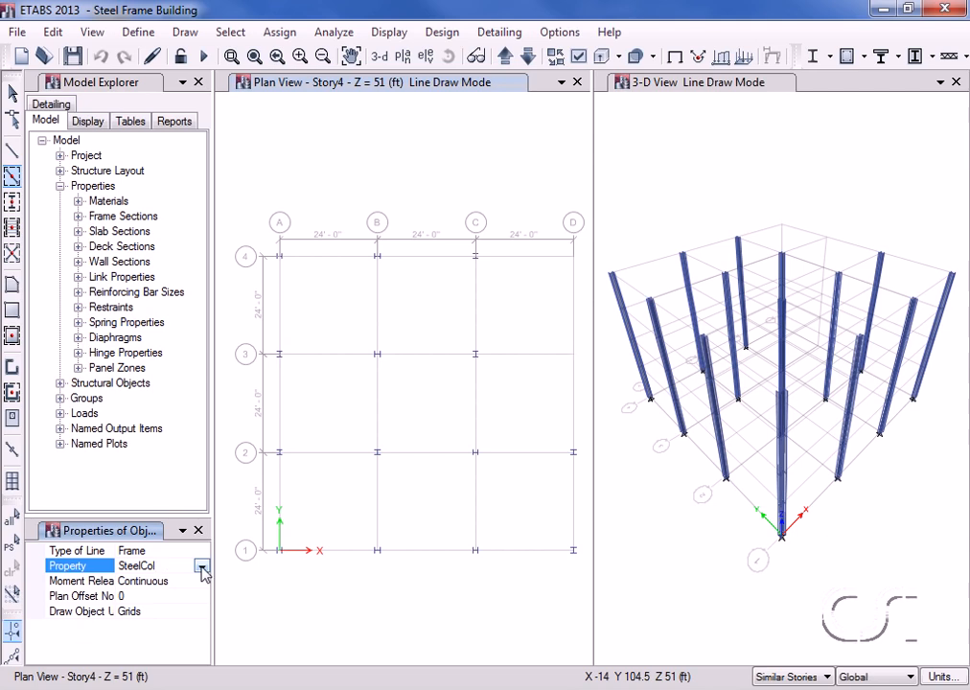
pyautogui.click(201, 566)
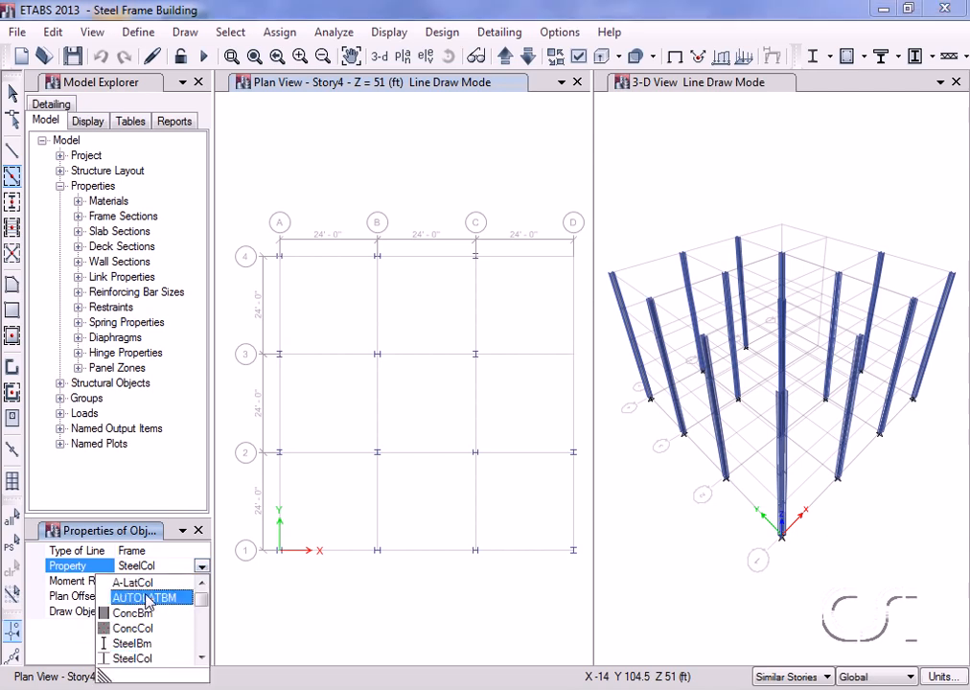
pyautogui.click(148, 598)
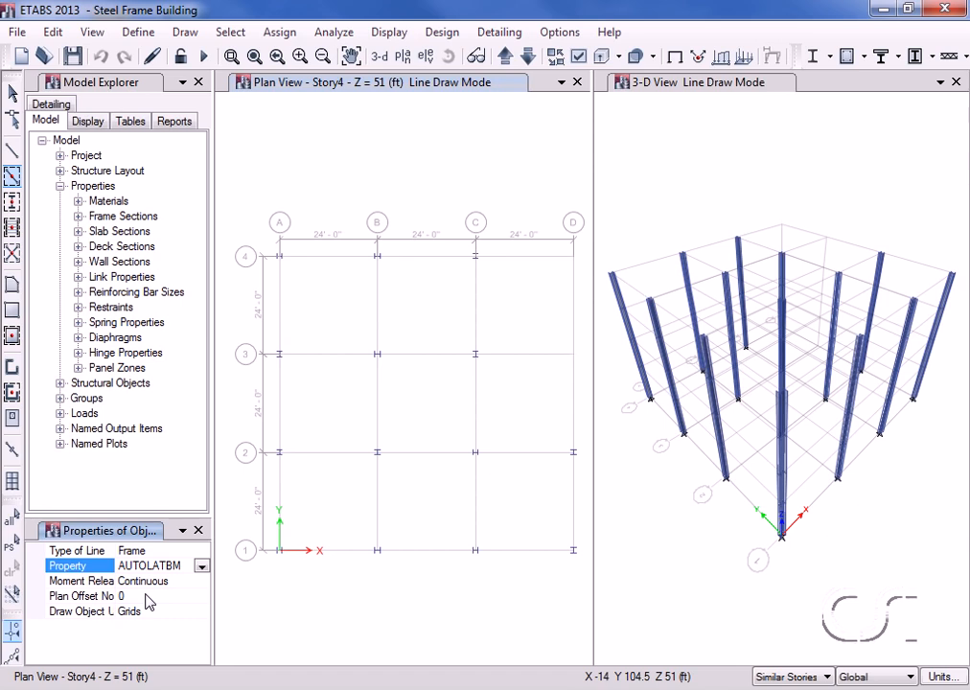
pyautogui.click(570, 502)
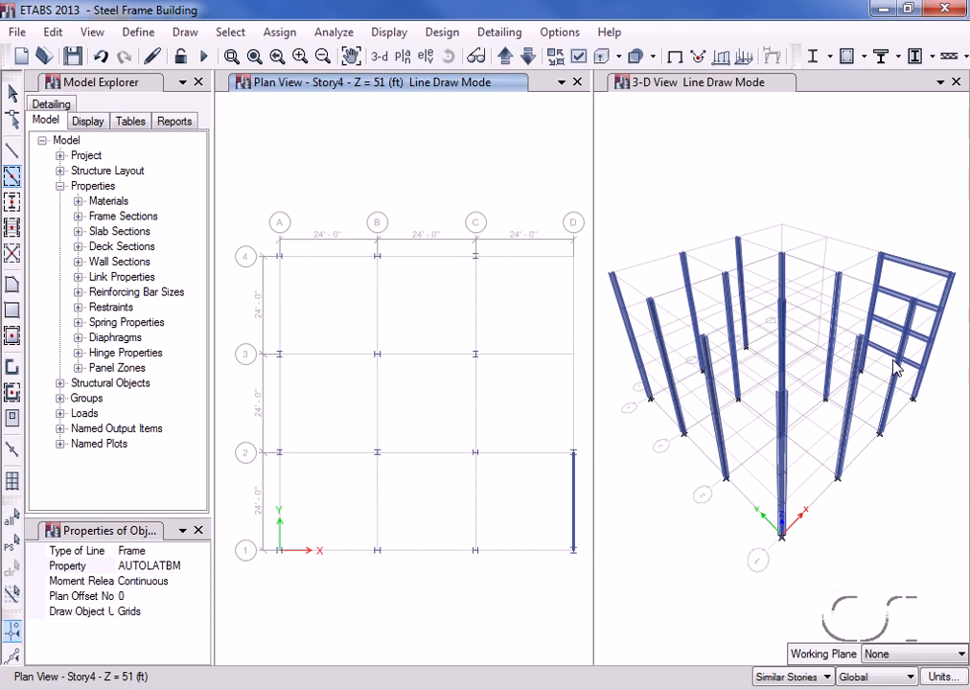
pyautogui.click(542, 554)
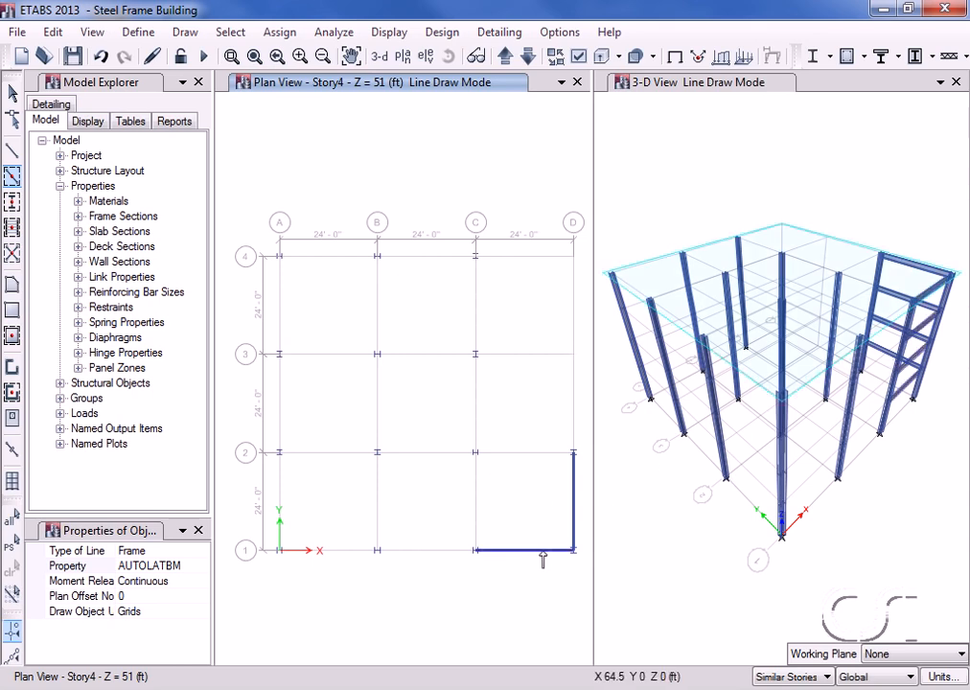
pyautogui.click(538, 456)
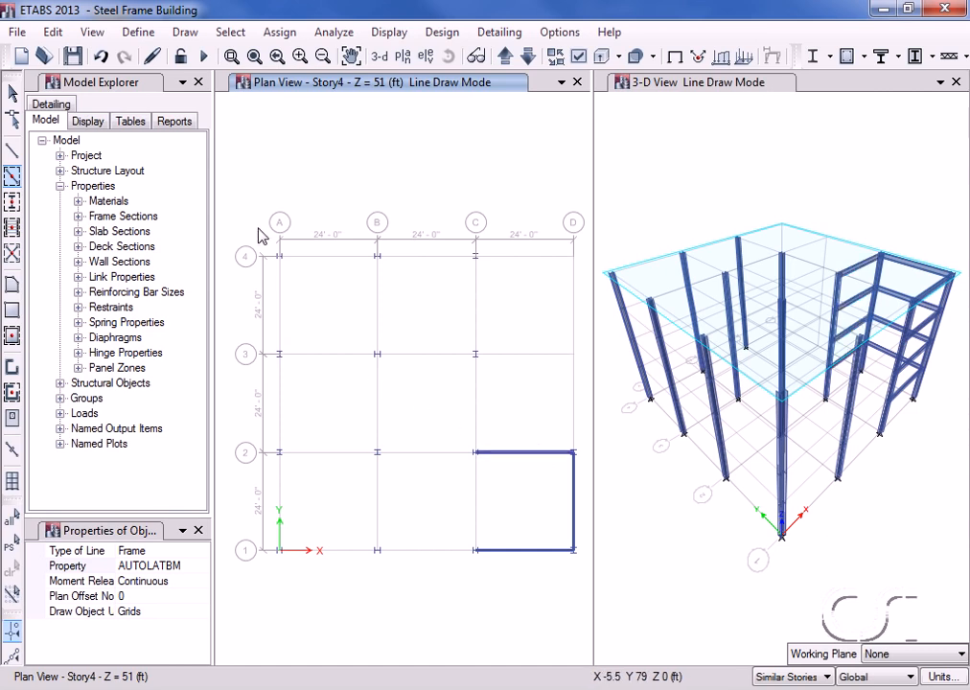
pyautogui.moveTo(258, 228)
pyautogui.mouseDown()
pyautogui.moveTo(301, 387)
pyautogui.moveTo(361, 494)
pyautogui.moveTo(496, 574)
pyautogui.mouseUp()
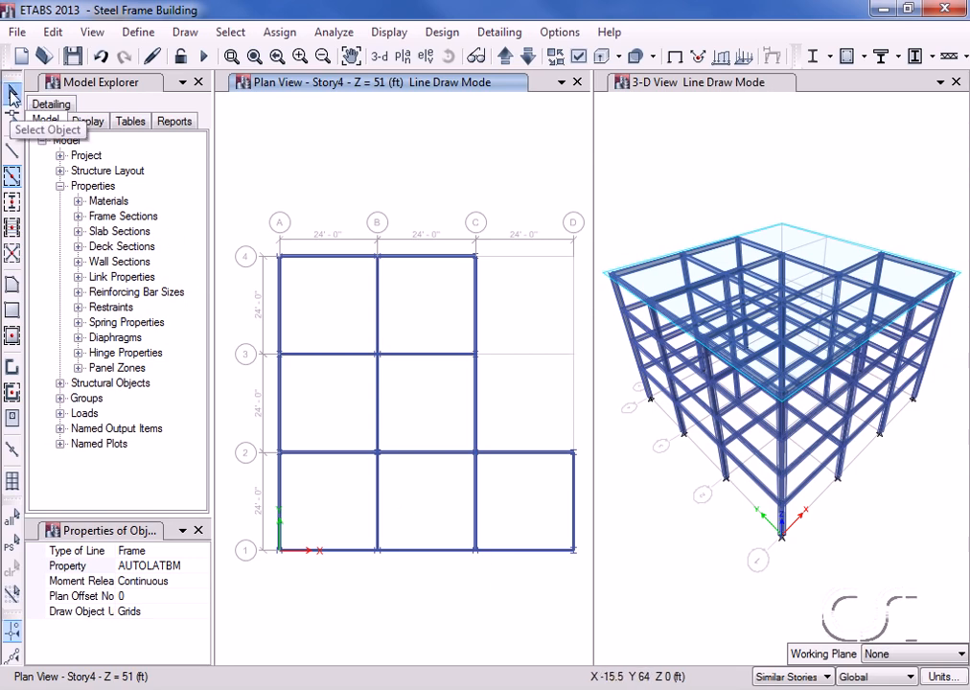
pyautogui.click(12, 93)
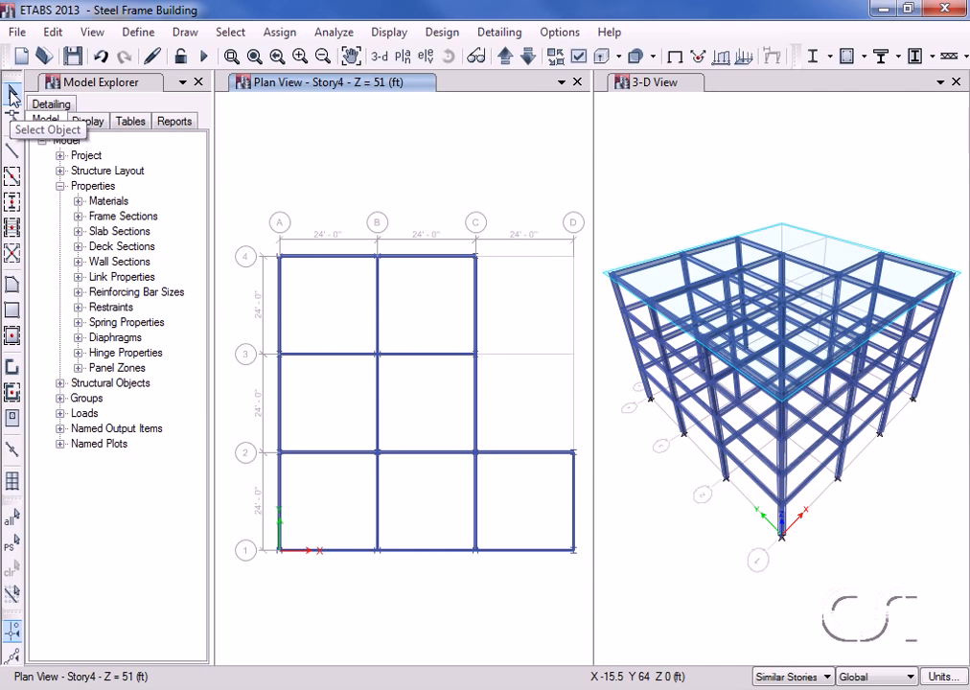
# Delete the grid C beam between lines 3 and 2 on every story.
pyautogui.click(477, 404)
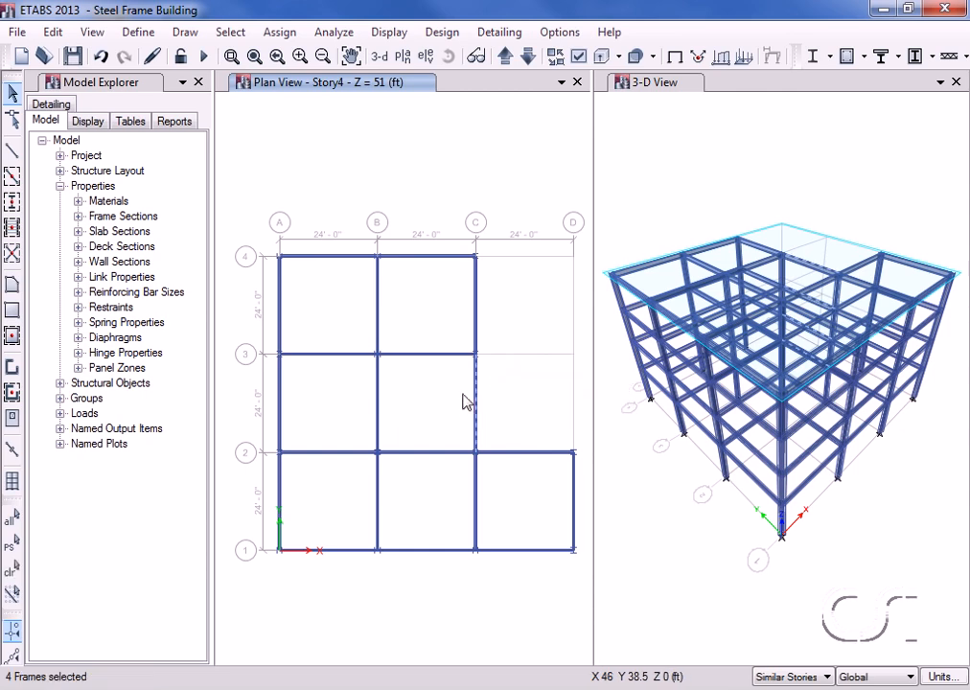
pyautogui.click(55, 33)
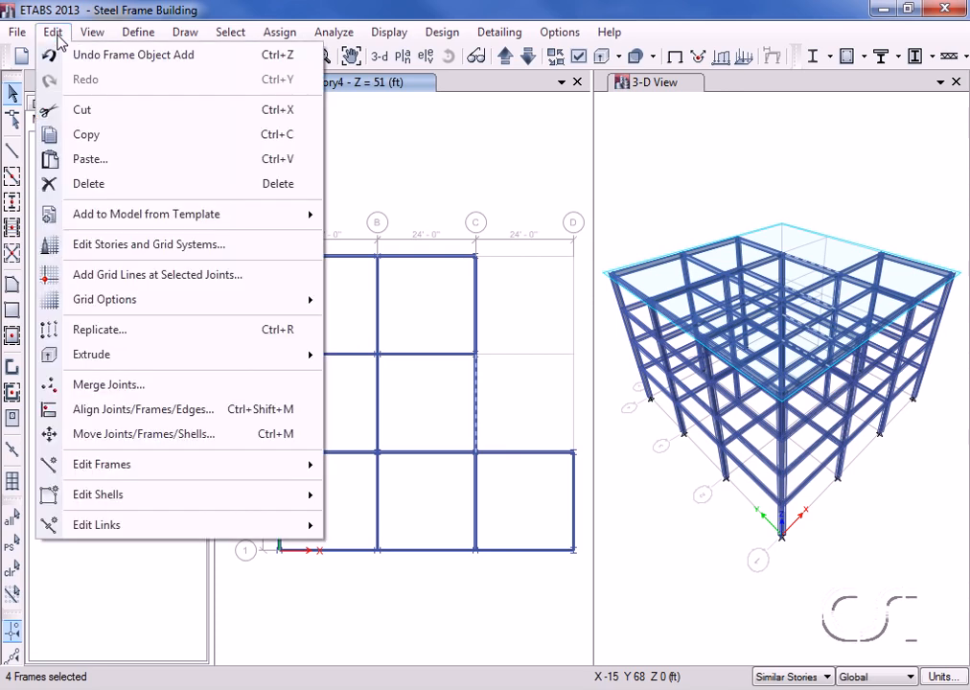
pyautogui.click(82, 184)
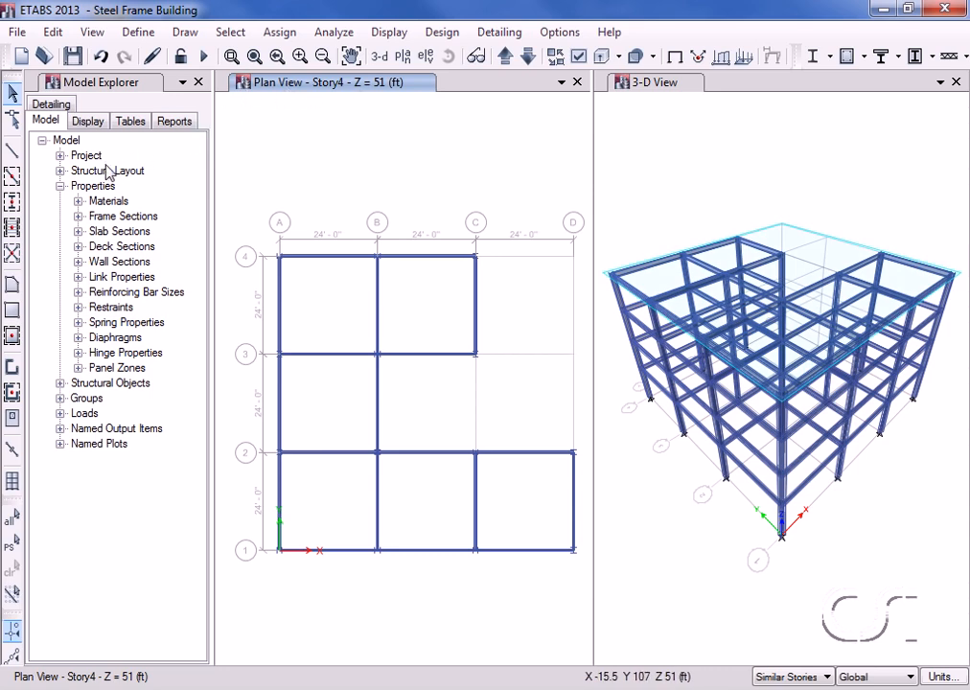
# Add three secondary beams to bay C–D between grids 1–2 and to every bay from A to C.
pyautogui.click(13, 228)
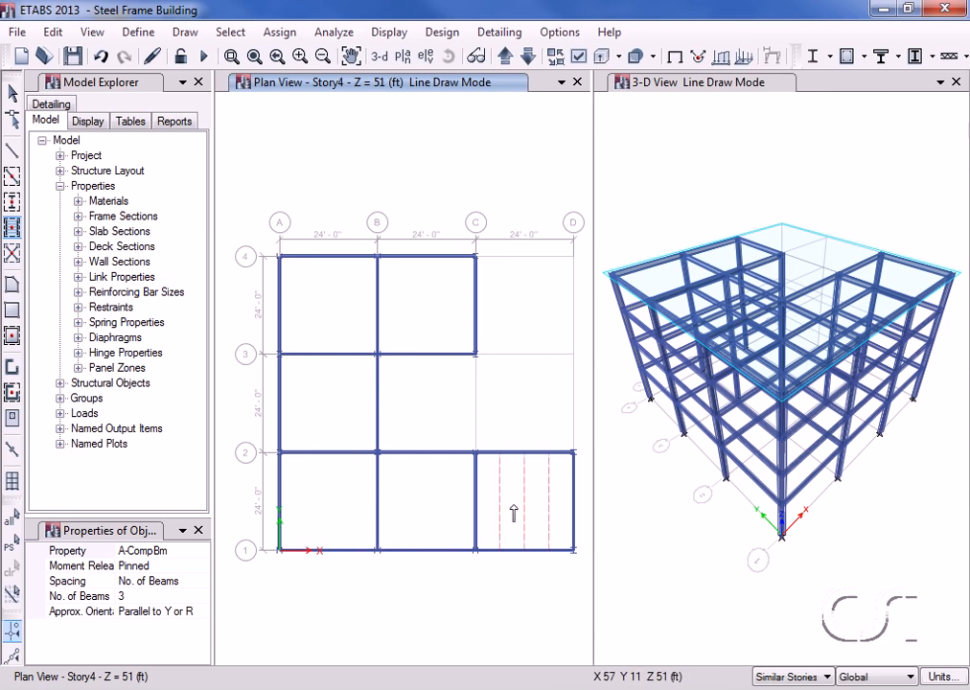
pyautogui.click(513, 514)
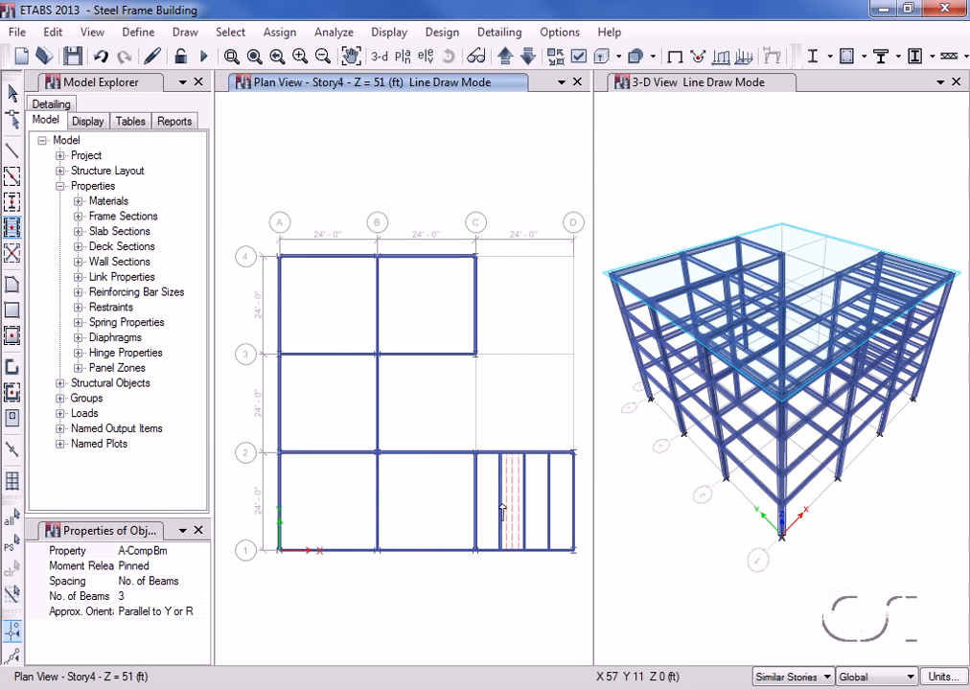
pyautogui.moveTo(258, 224); pyautogui.dragTo(499, 596)
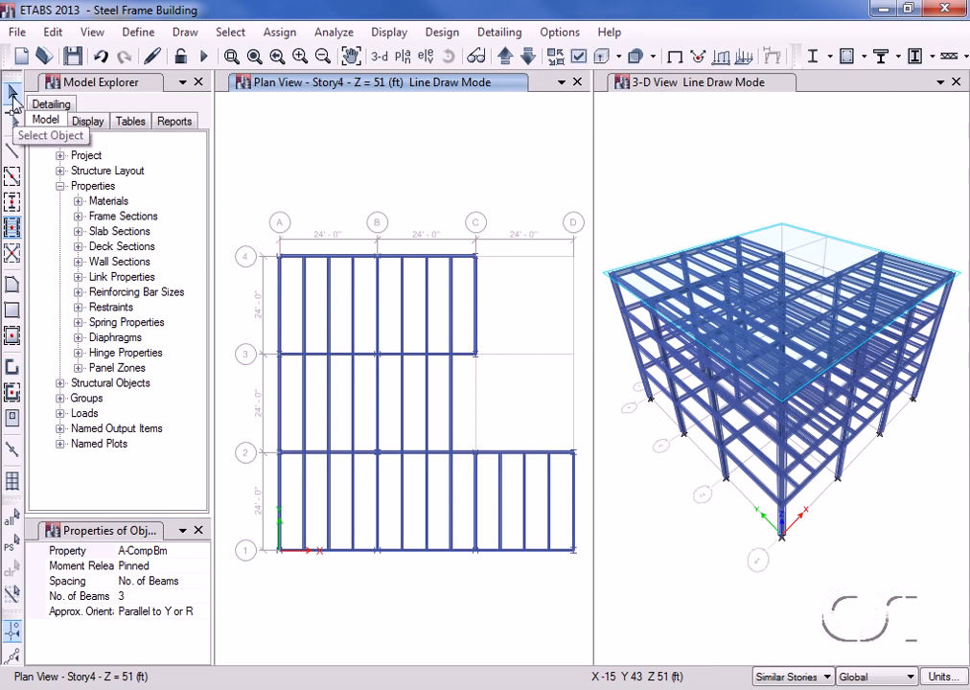
pyautogui.click(13, 93)
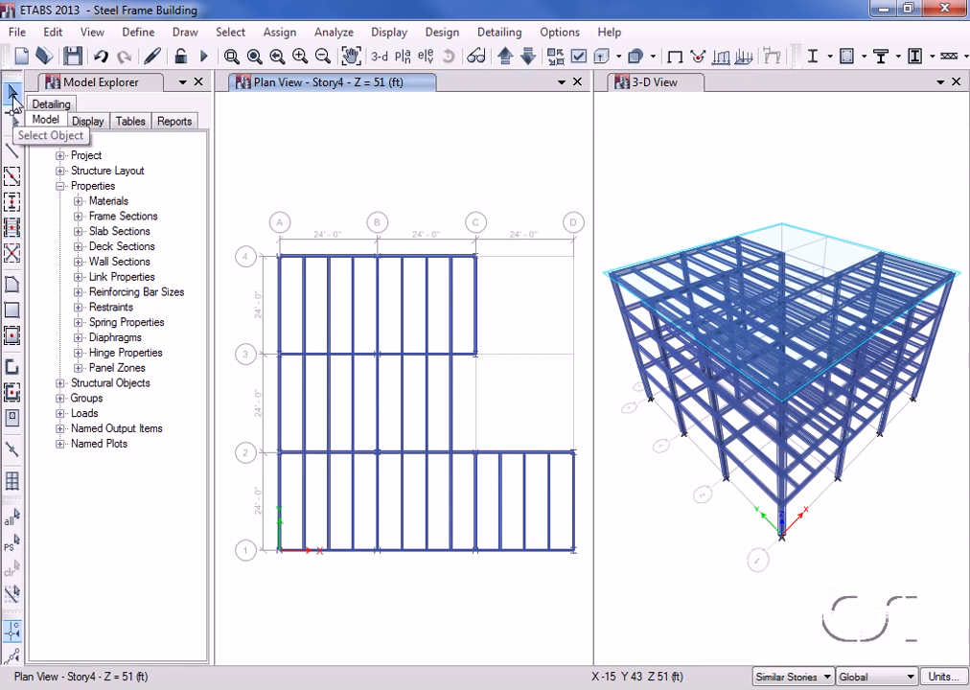
# Select the secondary beams in bay B–C/2–3 with an intersecting line and delete them.
pyautogui.click(230, 32)
pyautogui.moveTo(247, 59)
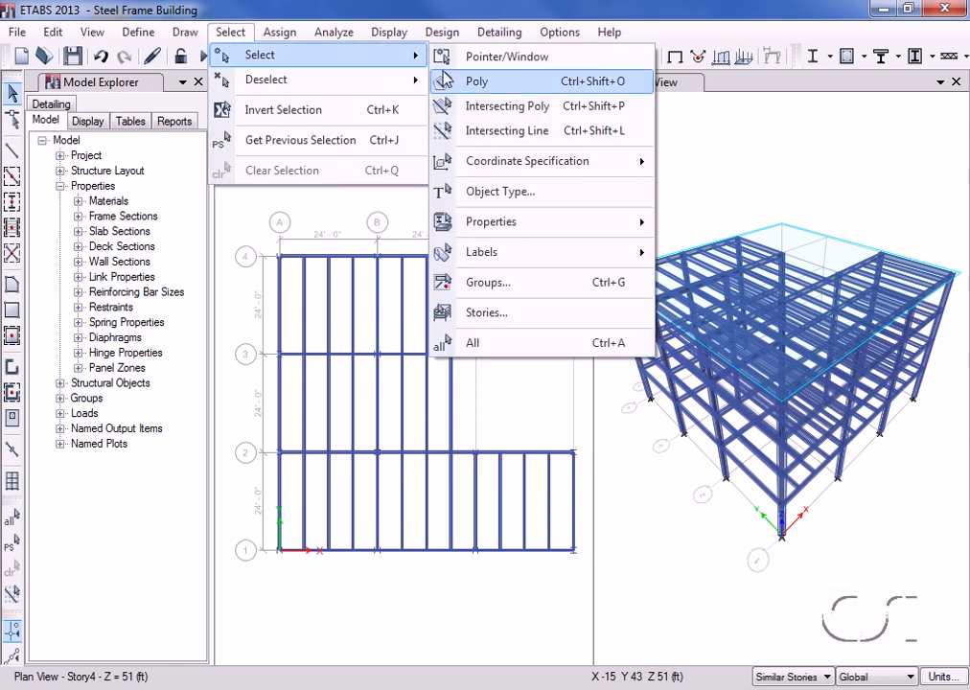
pyautogui.click(505, 135)
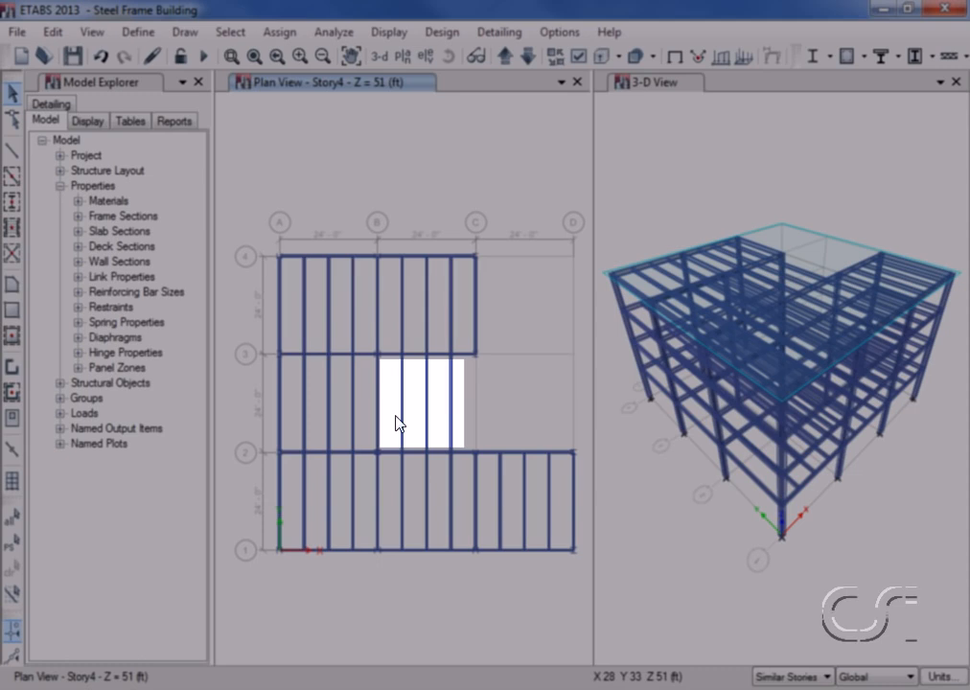
pyautogui.click(393, 416)
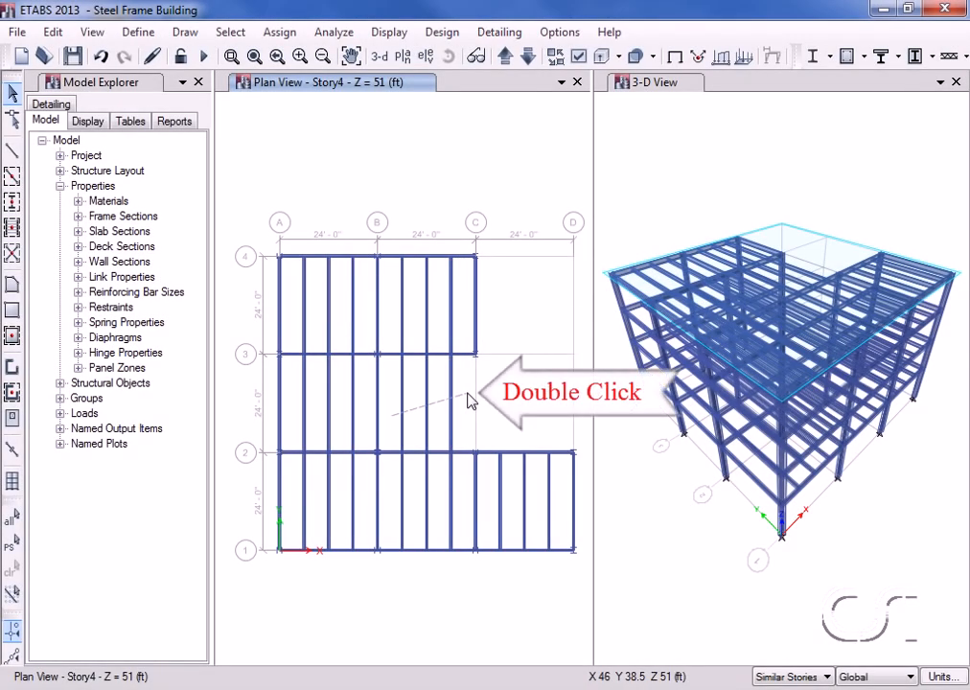
pyautogui.doubleClick(469, 401)
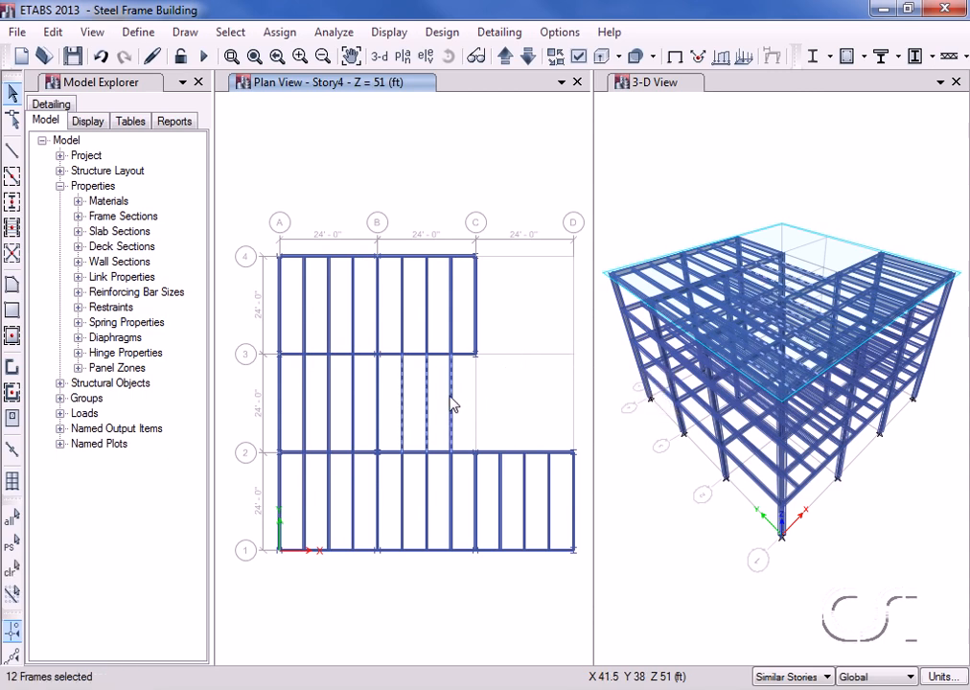
pyautogui.click(53, 32)
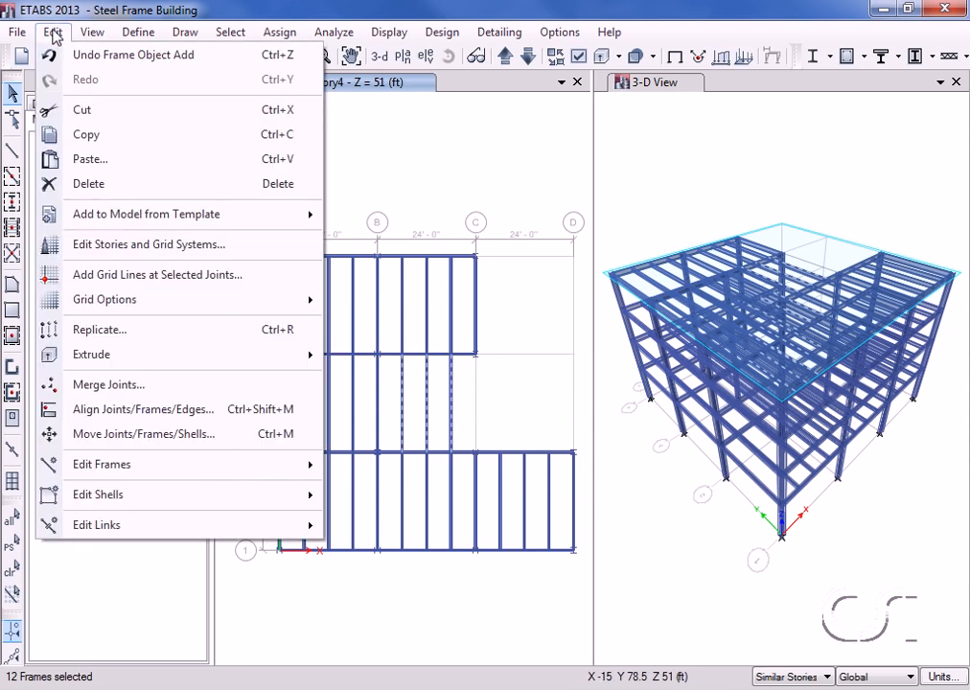
pyautogui.click(116, 192)
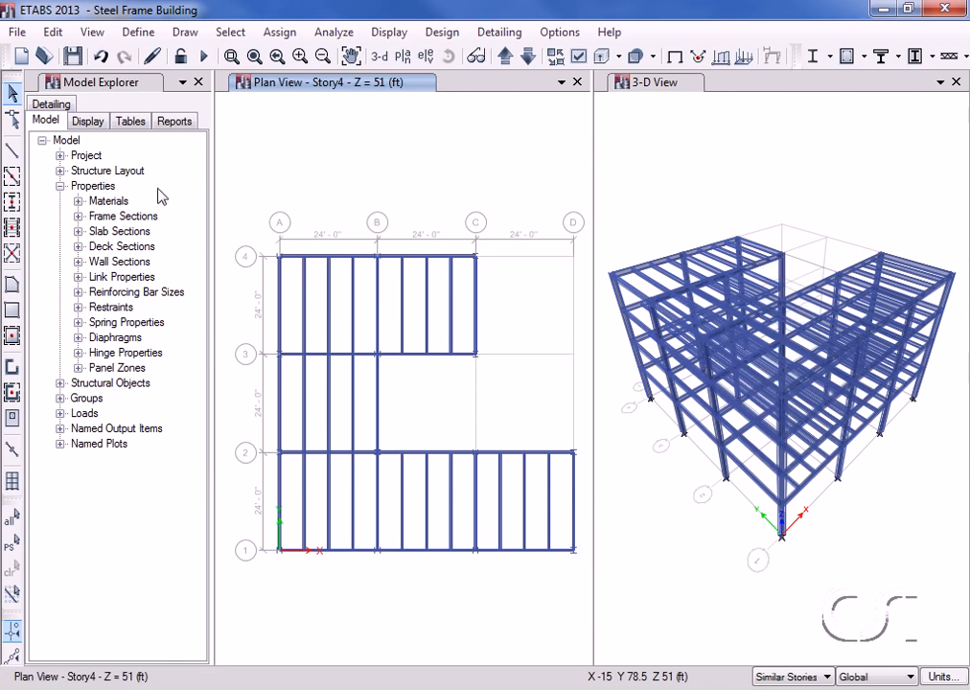
# Turn off Extrude Frames and apply the display change to all windows.
pyautogui.click(578, 59)
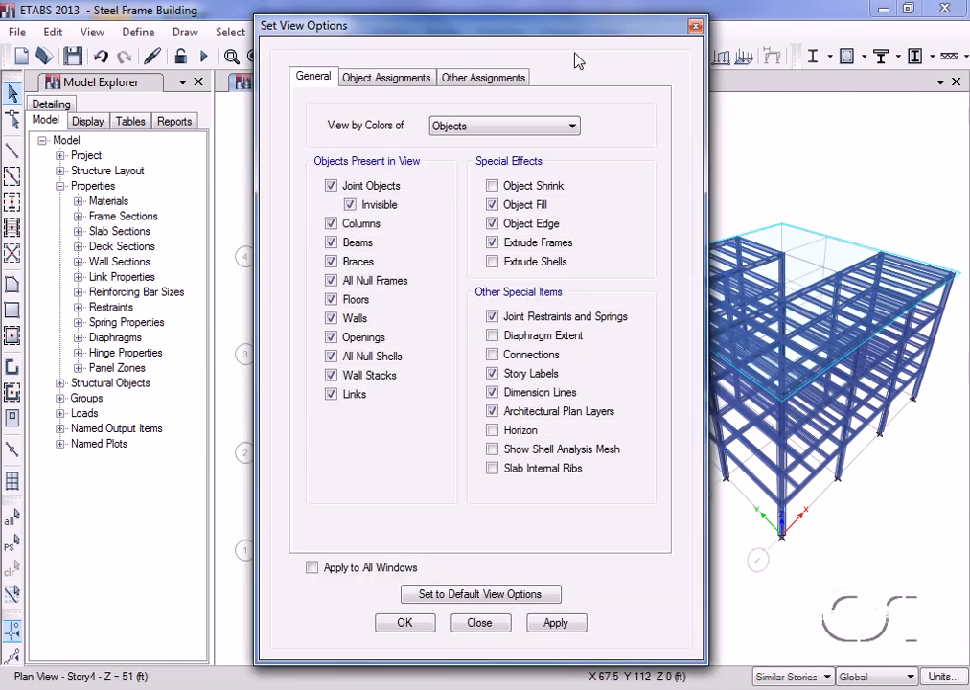
pyautogui.click(492, 244)
pyautogui.click(311, 567)
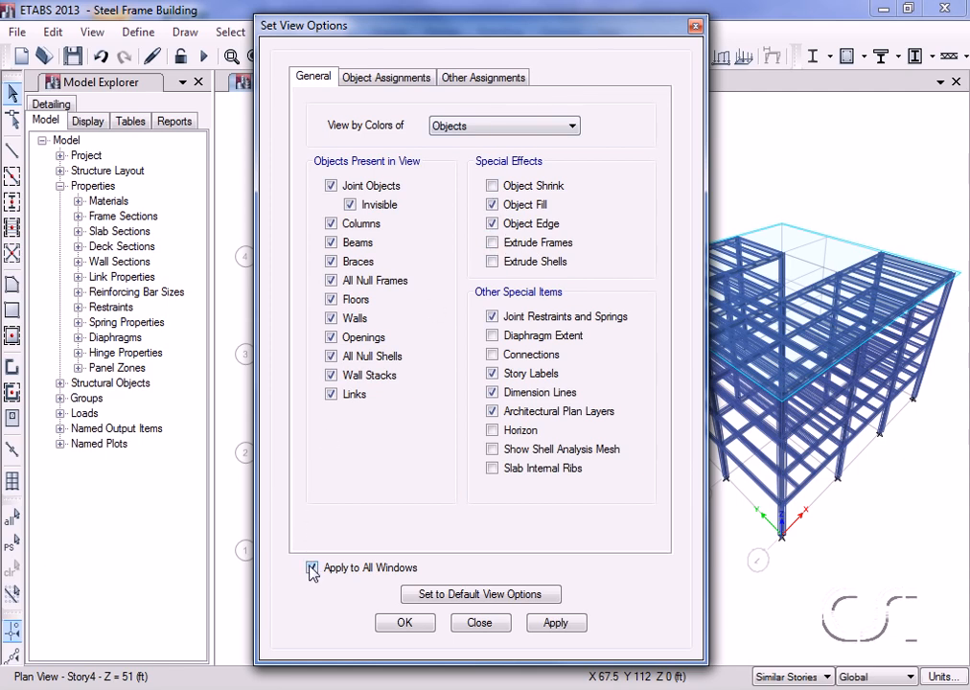
pyautogui.click(403, 624)
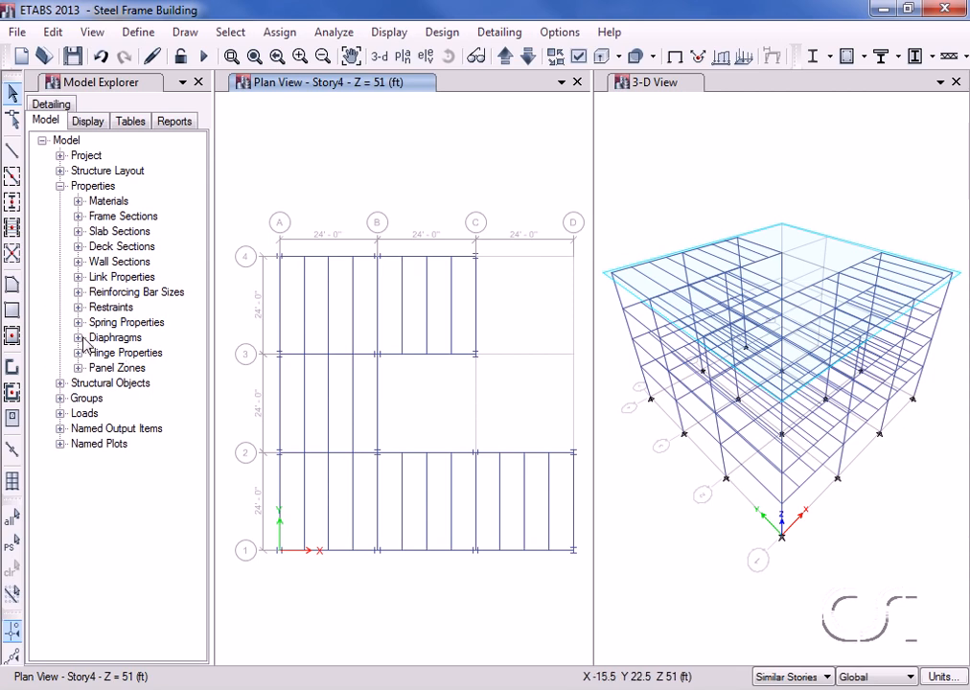
# Choose Deck1 as the section property for new floor areas.
pyautogui.click(11, 287)
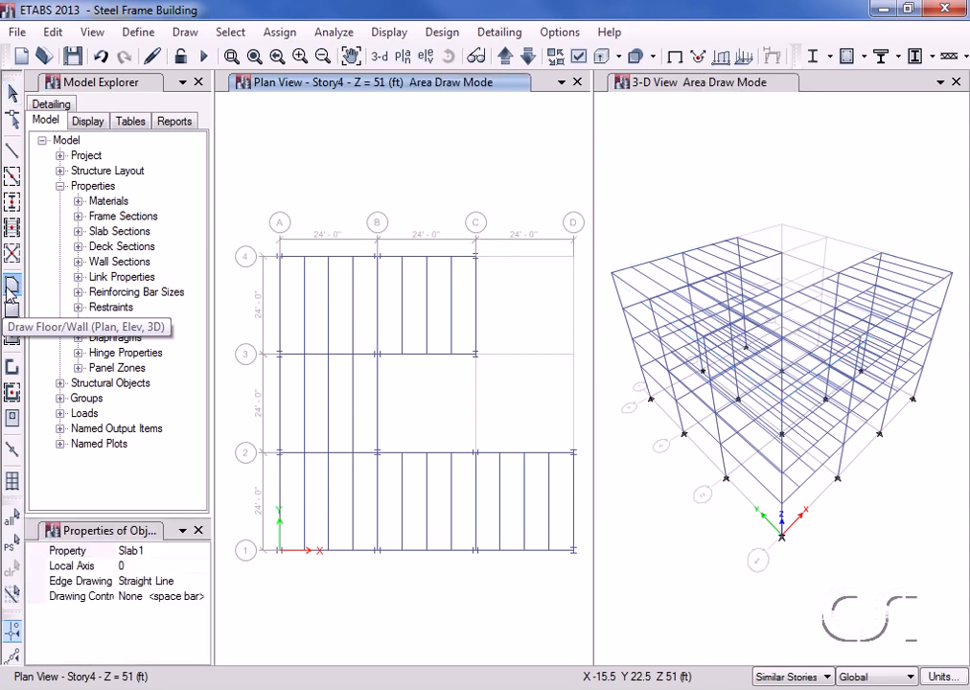
pyautogui.click(127, 550)
pyautogui.click(201, 551)
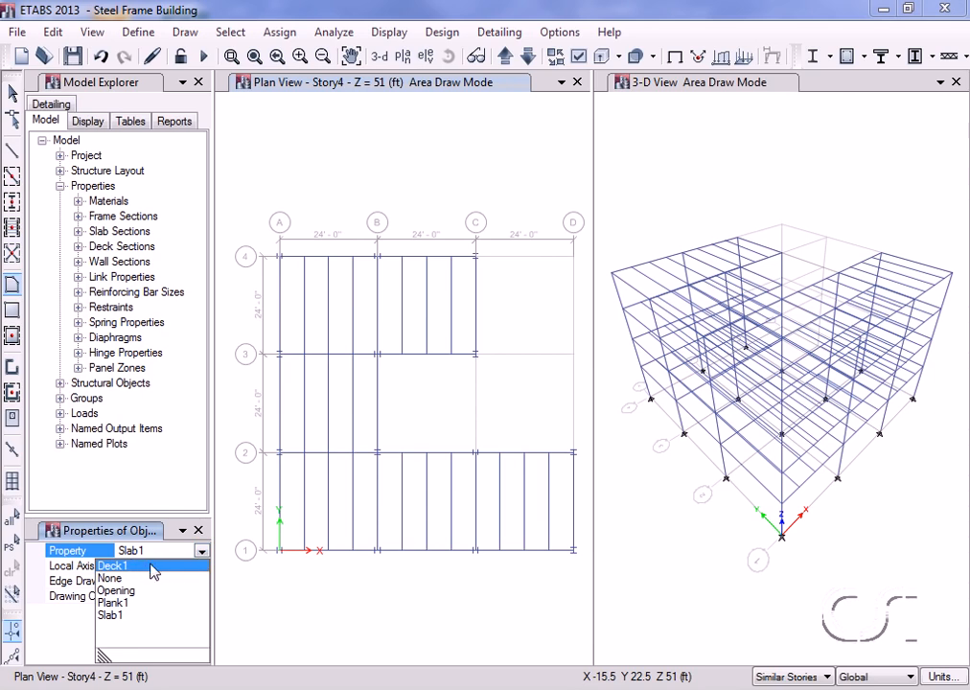
pyautogui.click(154, 566)
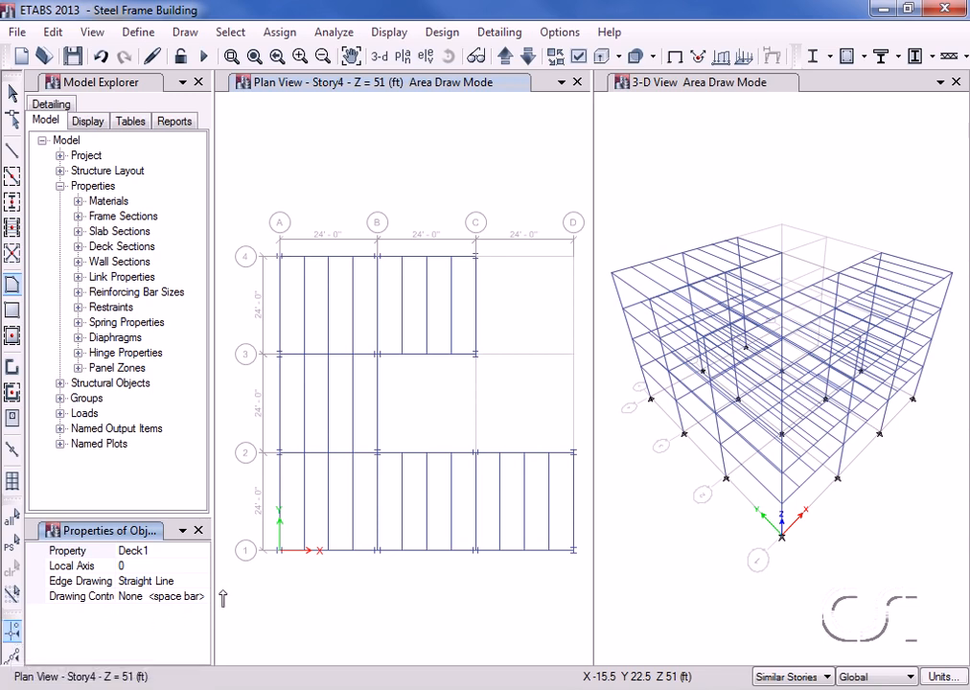
# Outline the deck through grid points A-1, A-4, C-4, C-3, B-3, B-2, D-2 and D-1.
pyautogui.click(278, 551)
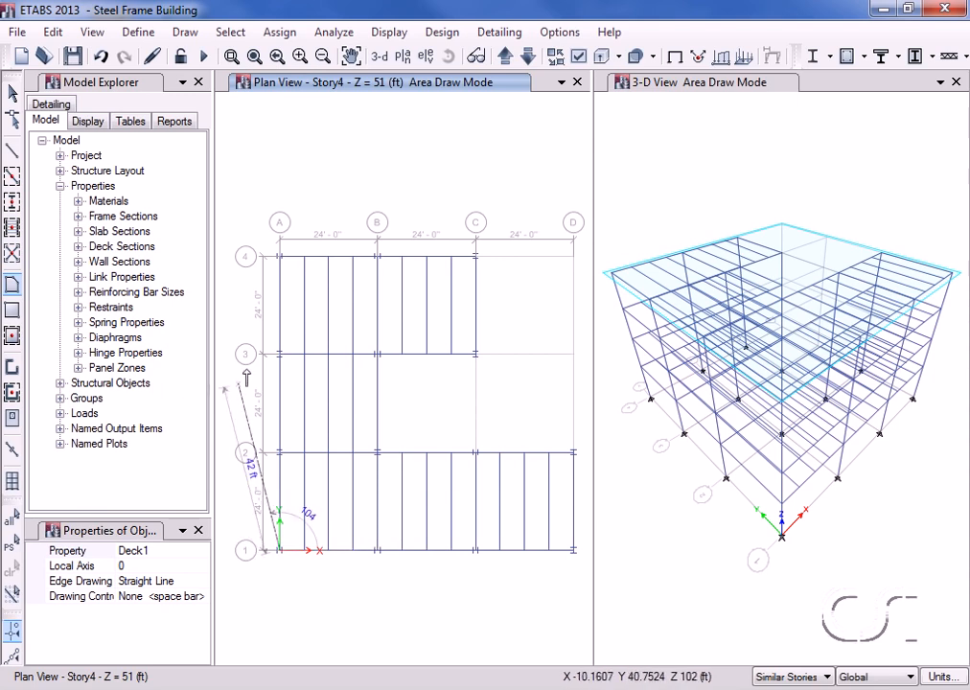
pyautogui.click(279, 256)
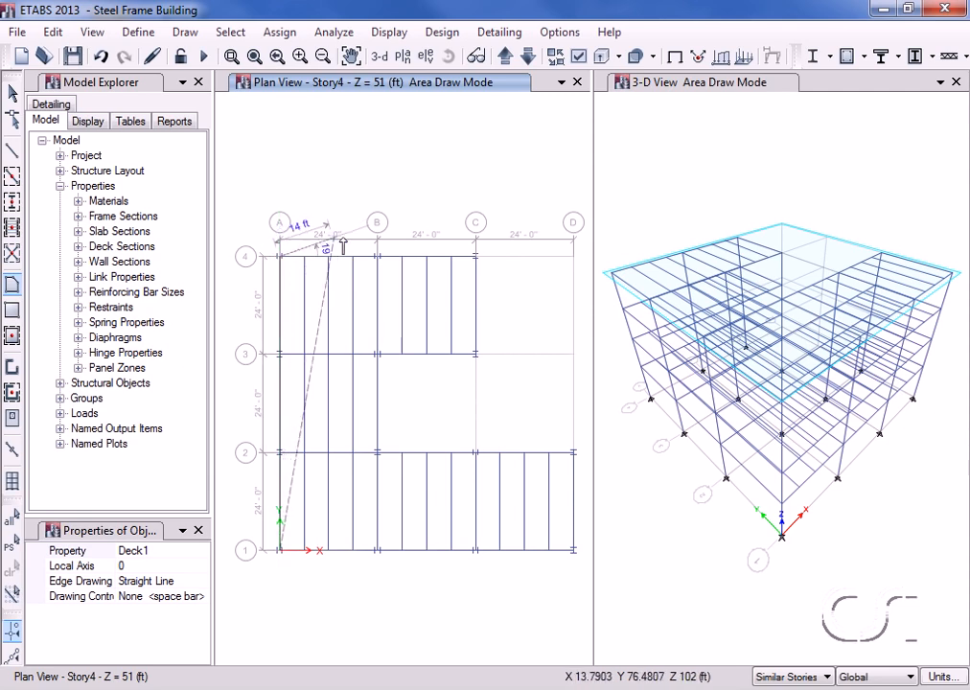
pyautogui.click(473, 257)
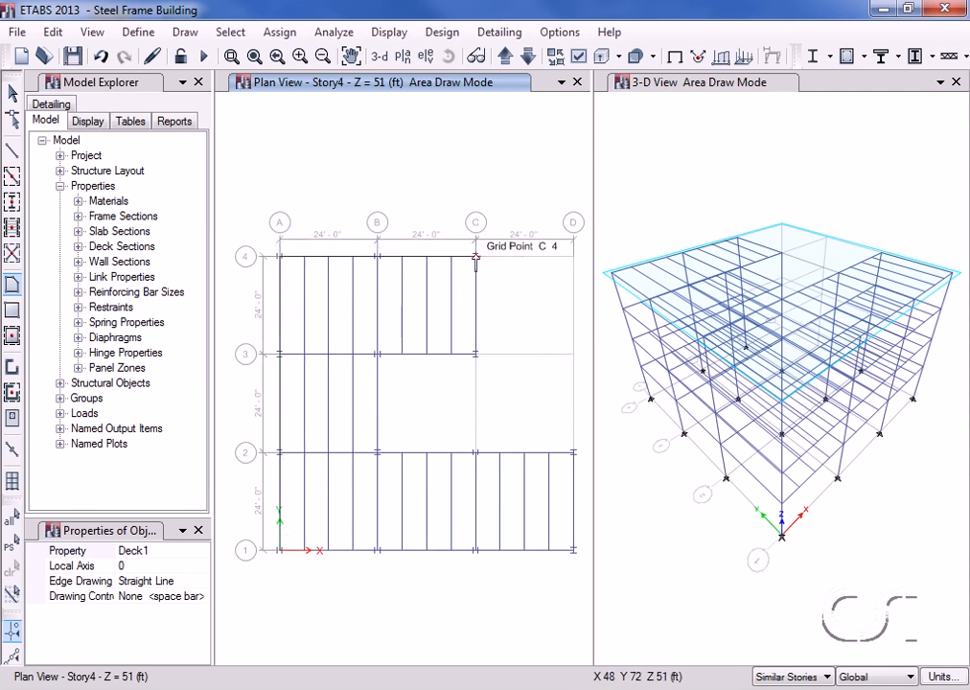
pyautogui.click(475, 353)
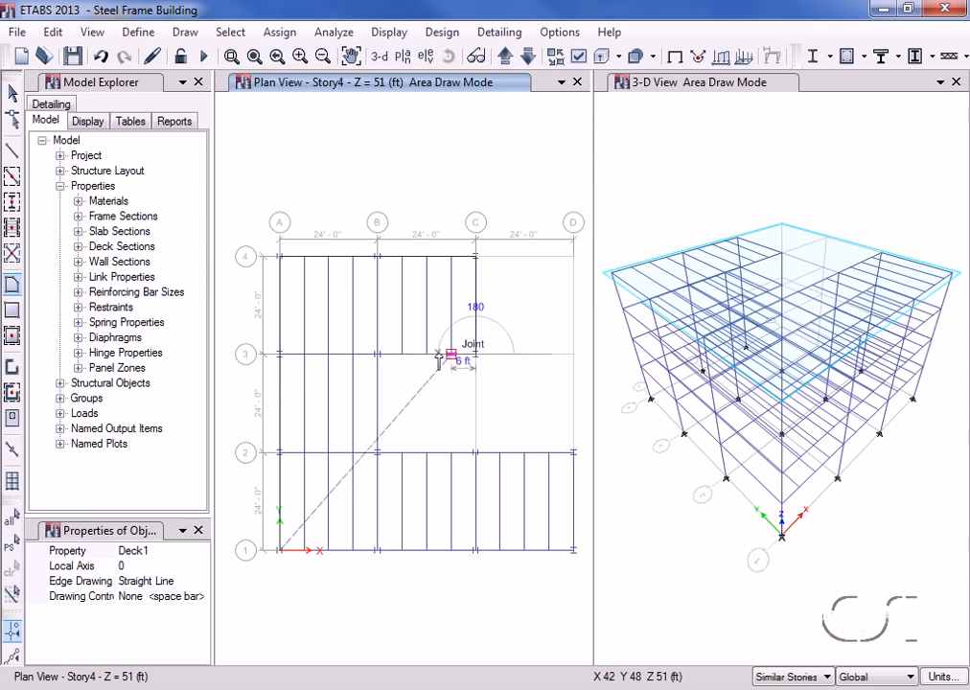
pyautogui.click(375, 354)
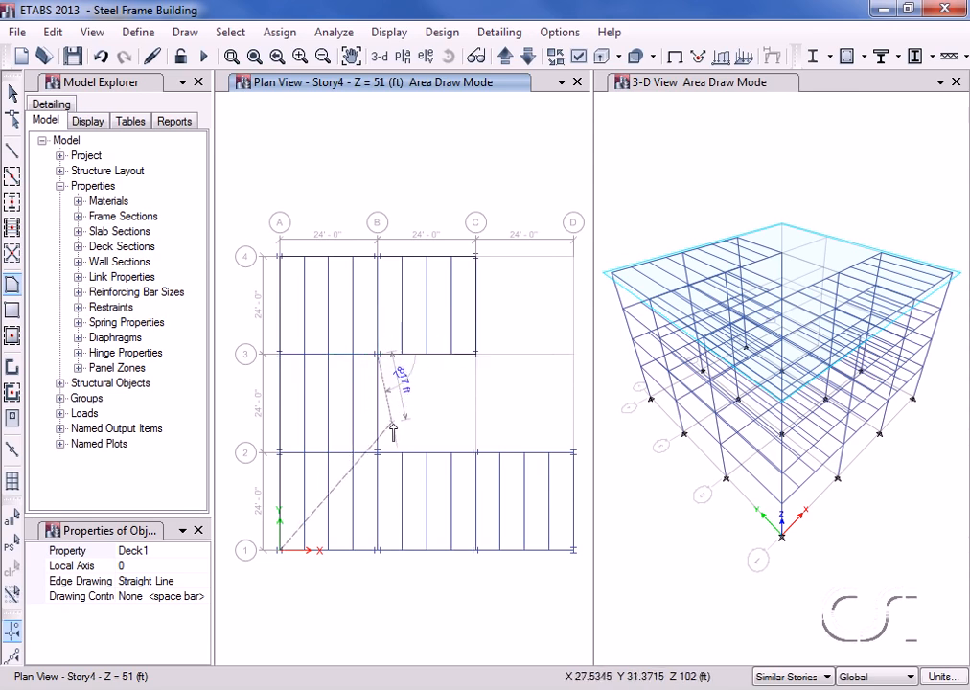
pyautogui.click(377, 451)
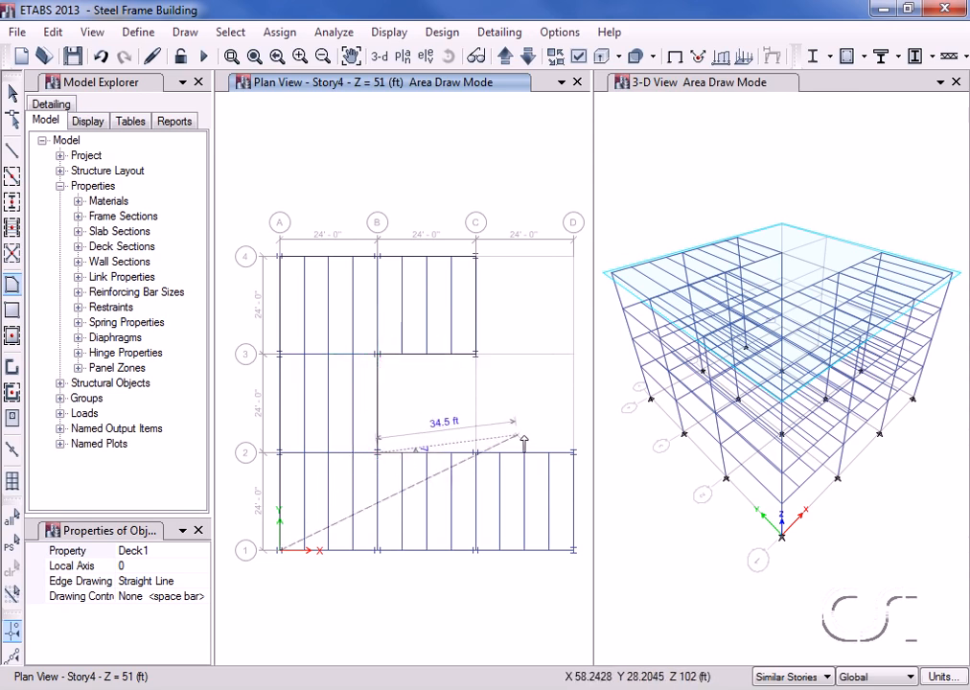
pyautogui.click(573, 452)
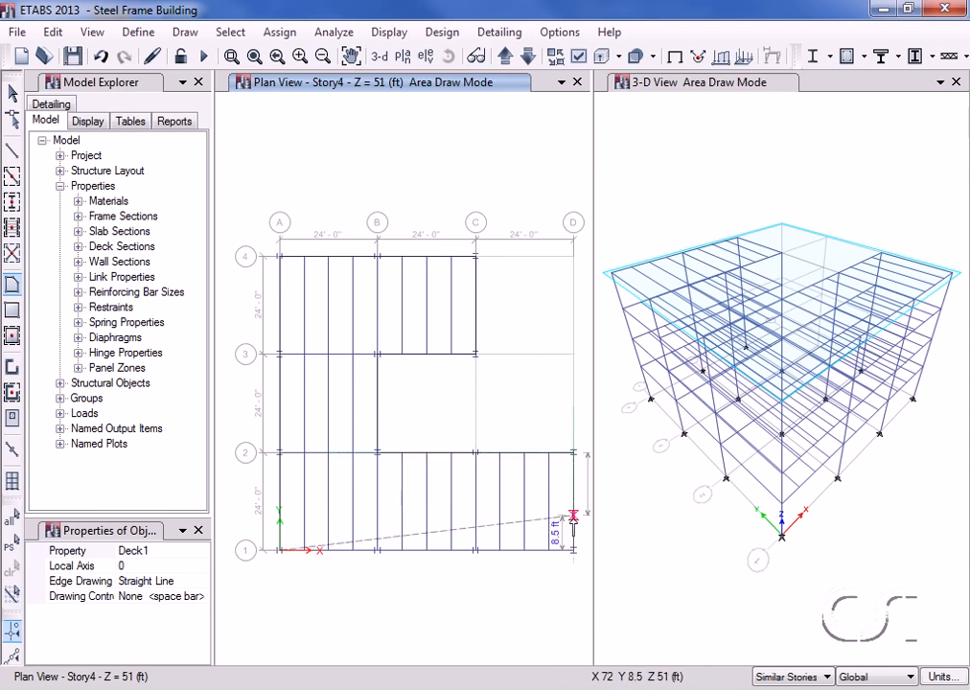
pyautogui.click(573, 551)
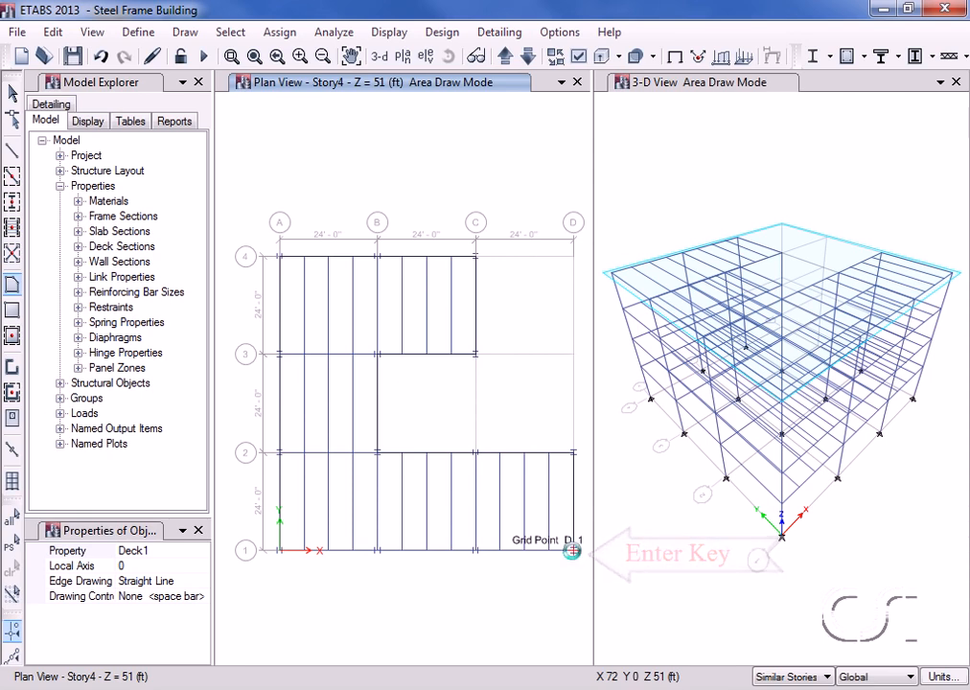
pyautogui.press('Return')
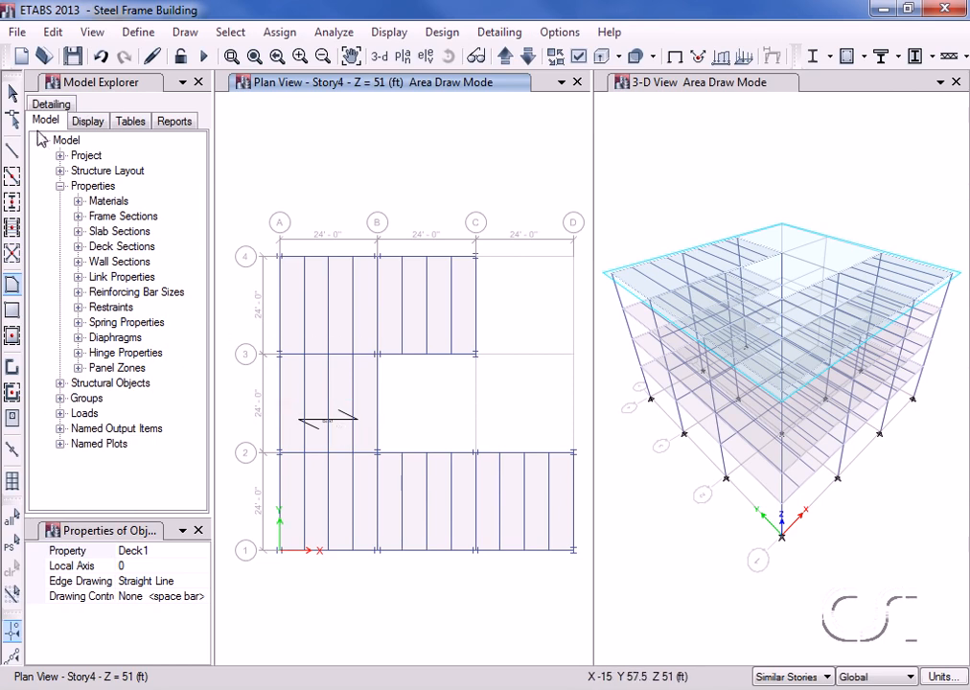
pyautogui.click(12, 93)
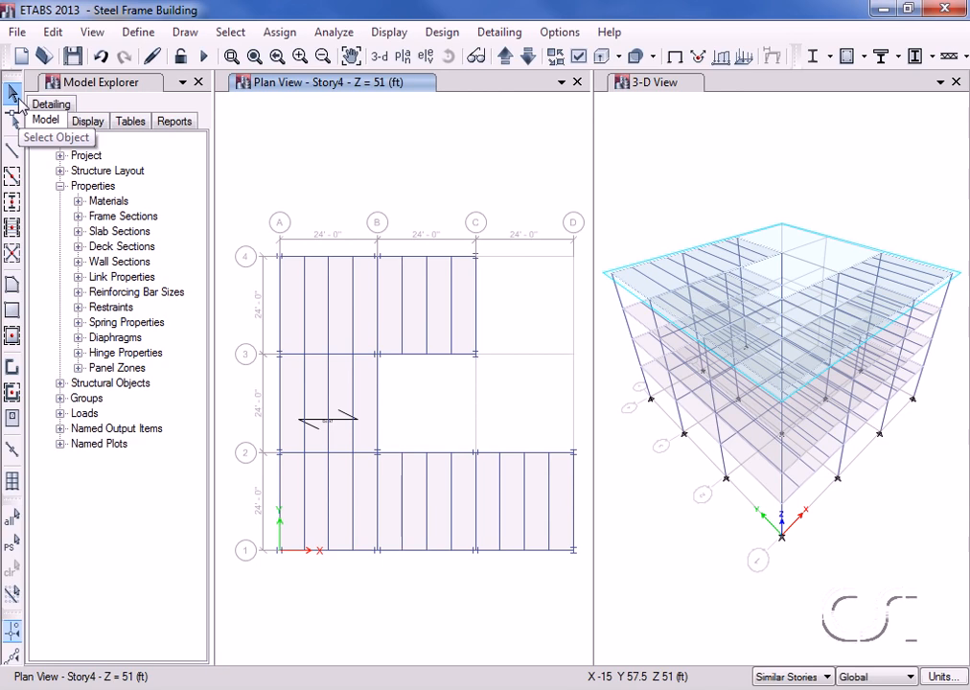
# Change the Deck1 deck section's slab depth from 3.5 in to 3 in.
pyautogui.click(137, 32)
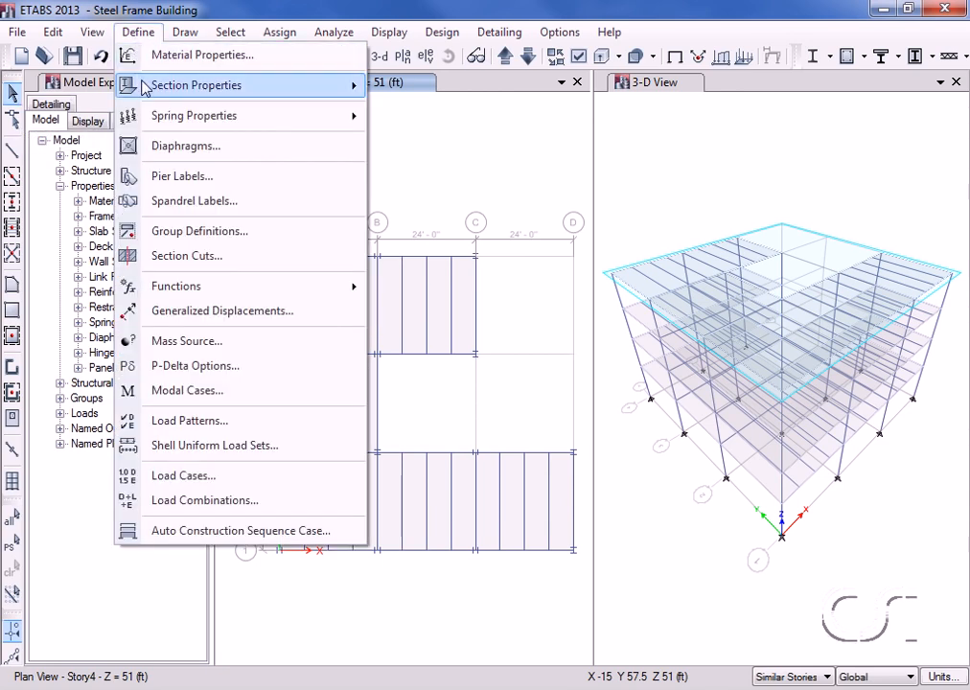
pyautogui.moveTo(125, 85)
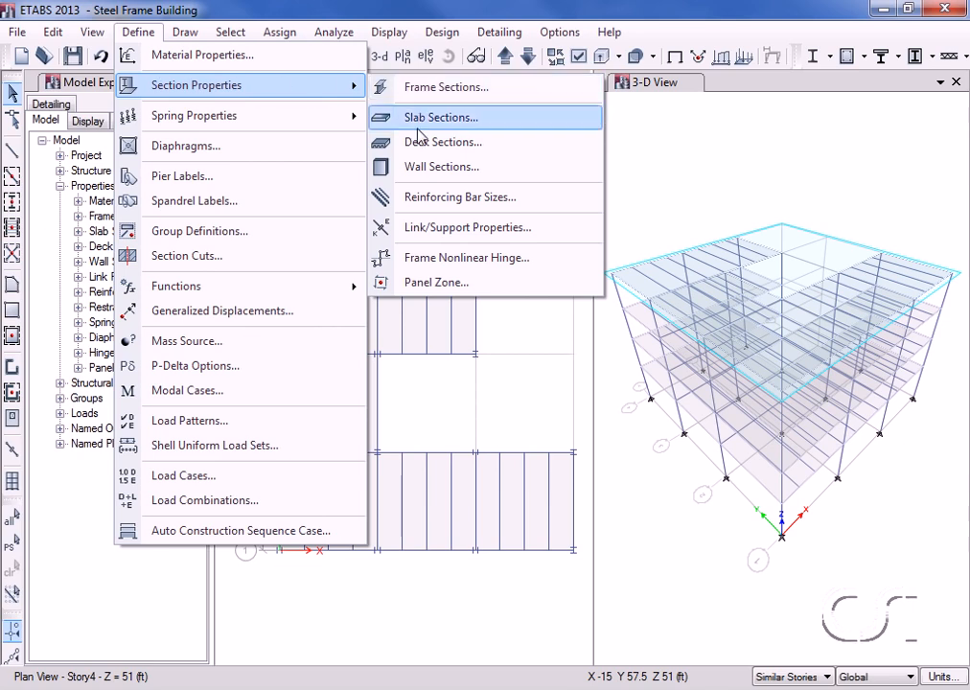
pyautogui.click(504, 145)
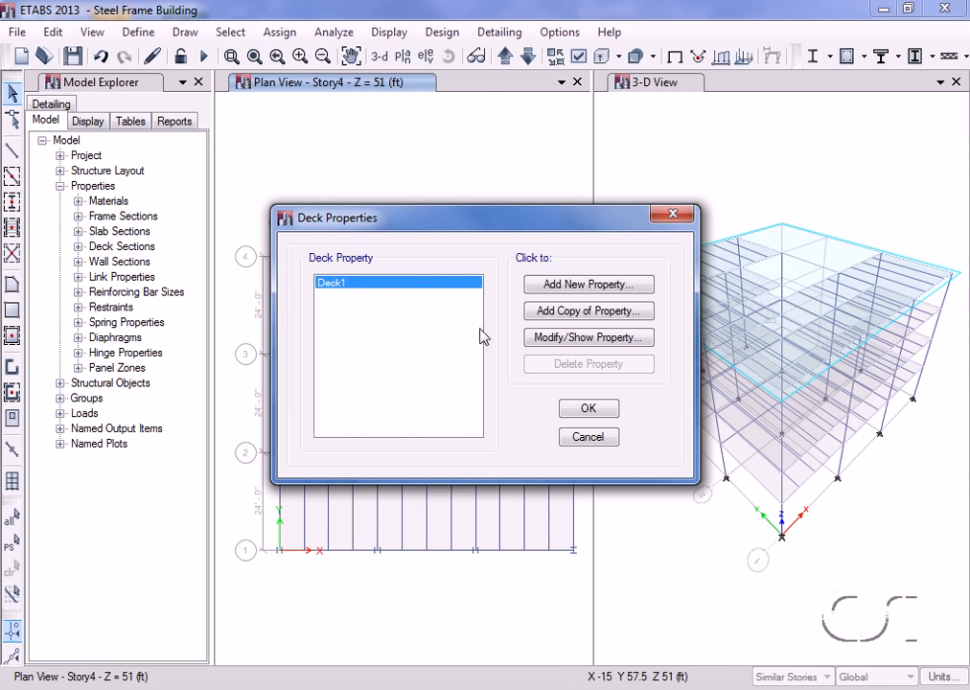
pyautogui.click(606, 339)
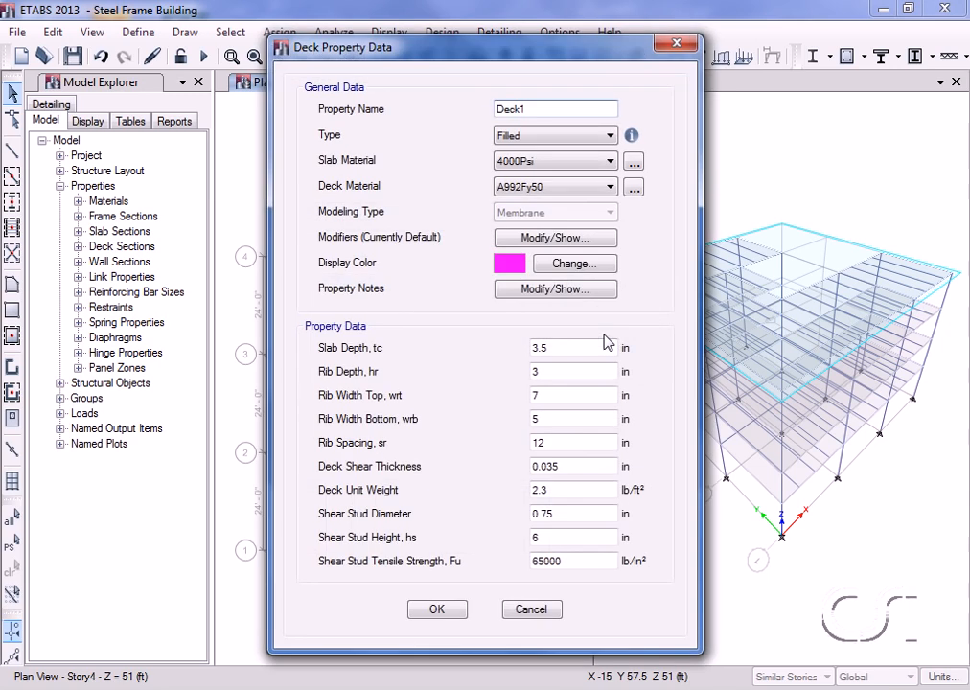
pyautogui.moveTo(632, 137)
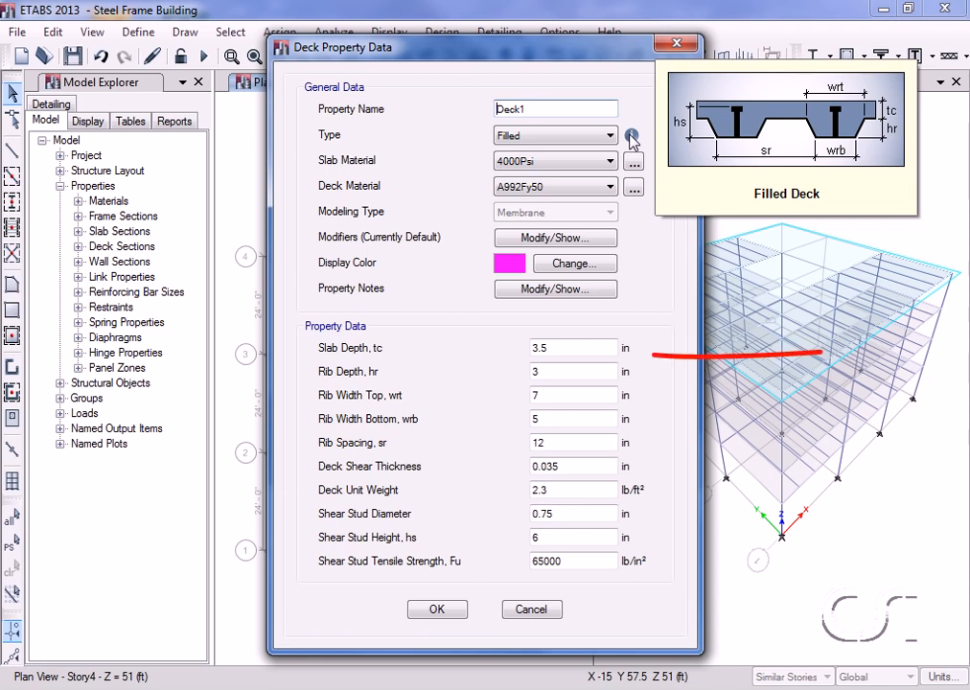
pyautogui.doubleClick(566, 346)
pyautogui.write('3')
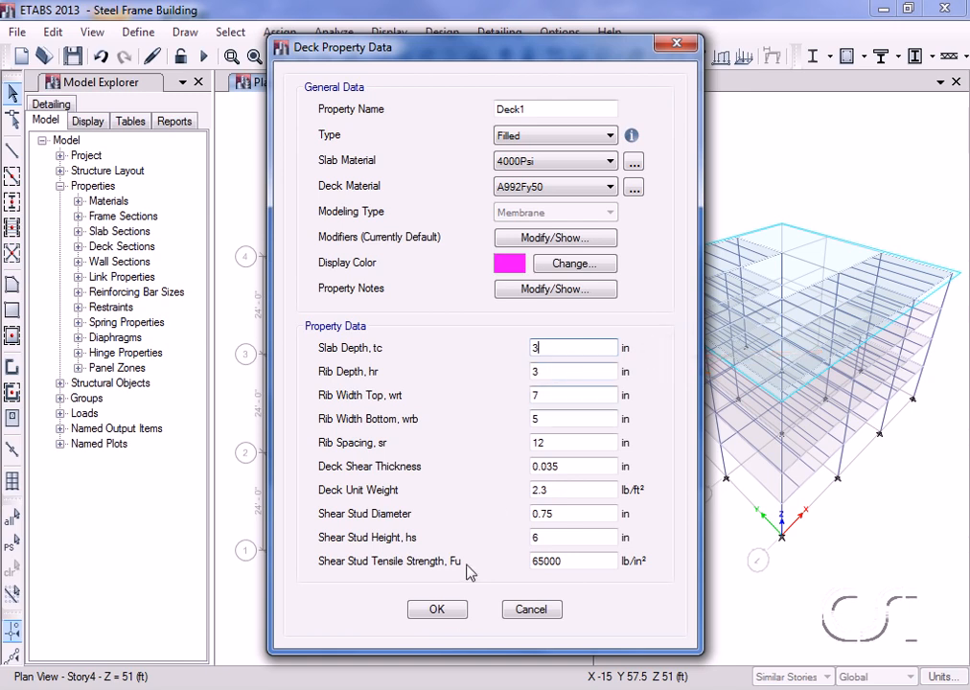
pyautogui.click(437, 610)
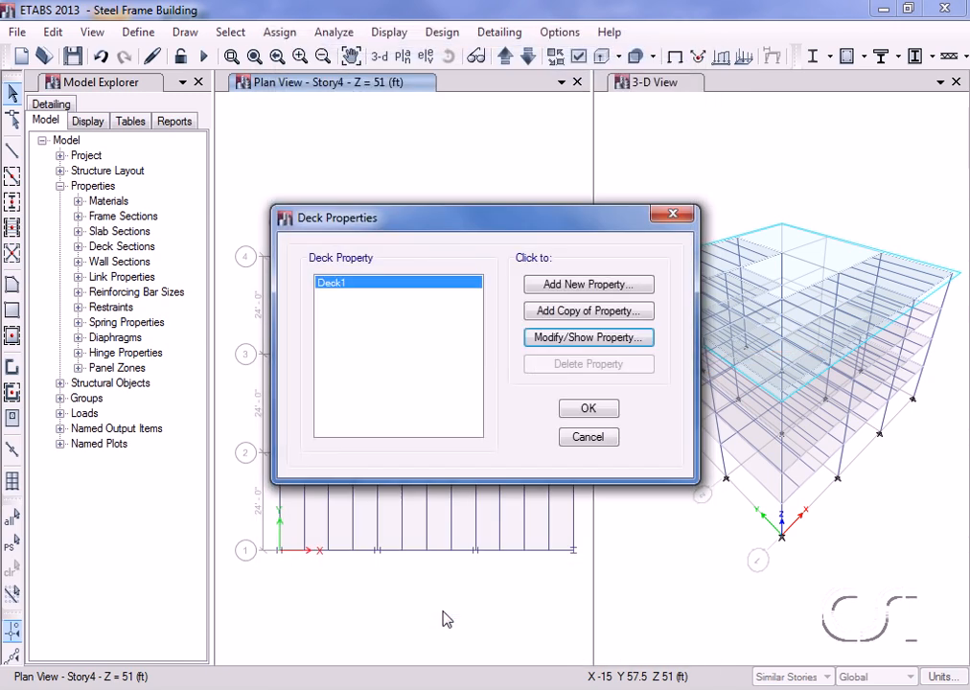
pyautogui.click(588, 409)
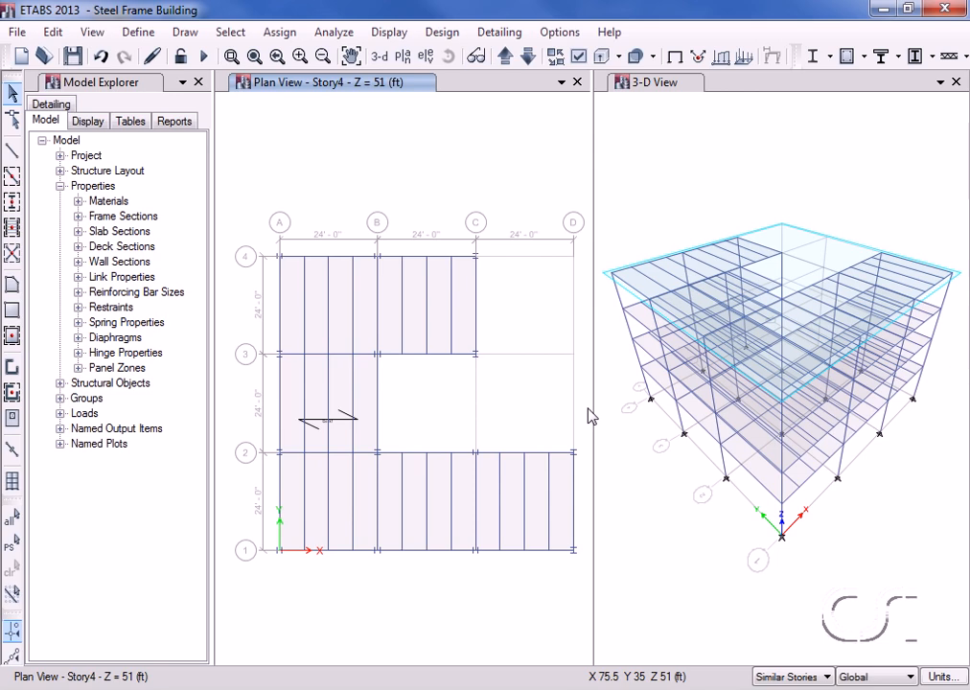
# Auto-draw cladding around the building perimeter using the floor outlines.
pyautogui.click(187, 34)
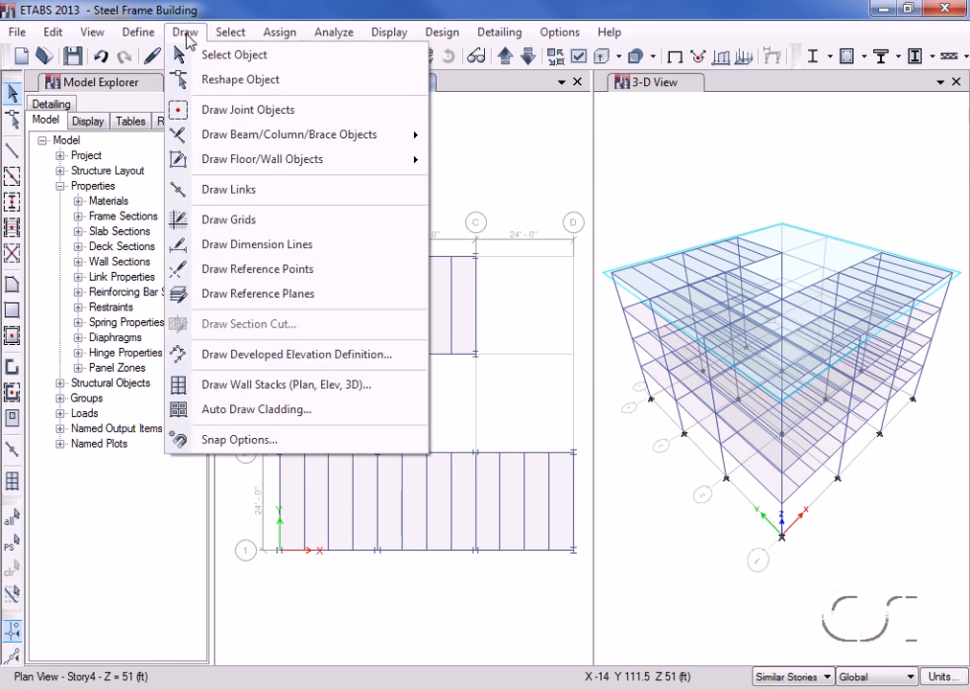
pyautogui.click(268, 416)
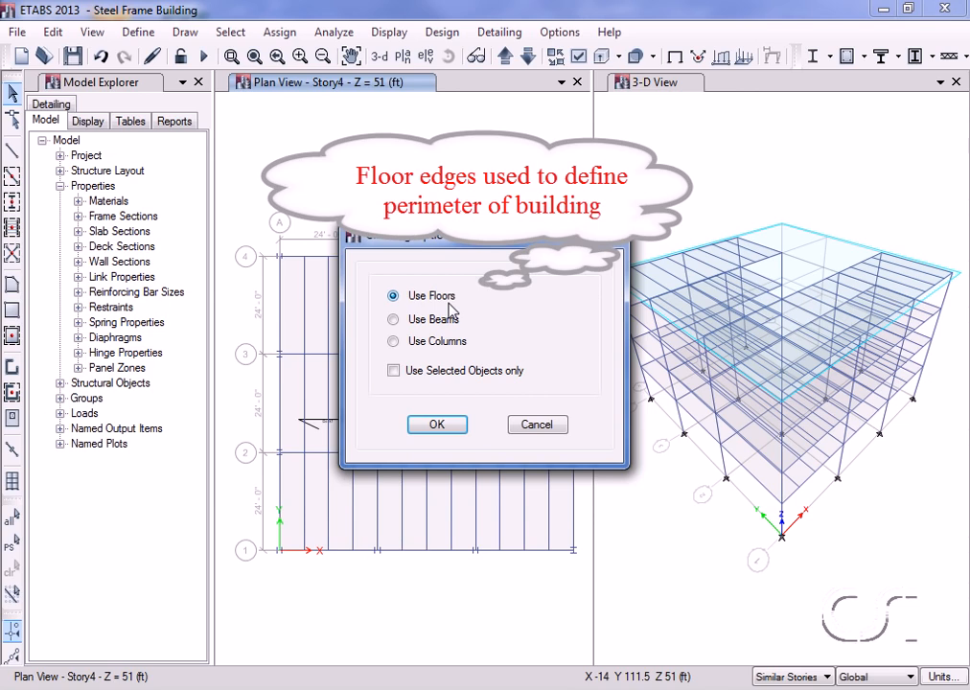
pyautogui.click(434, 426)
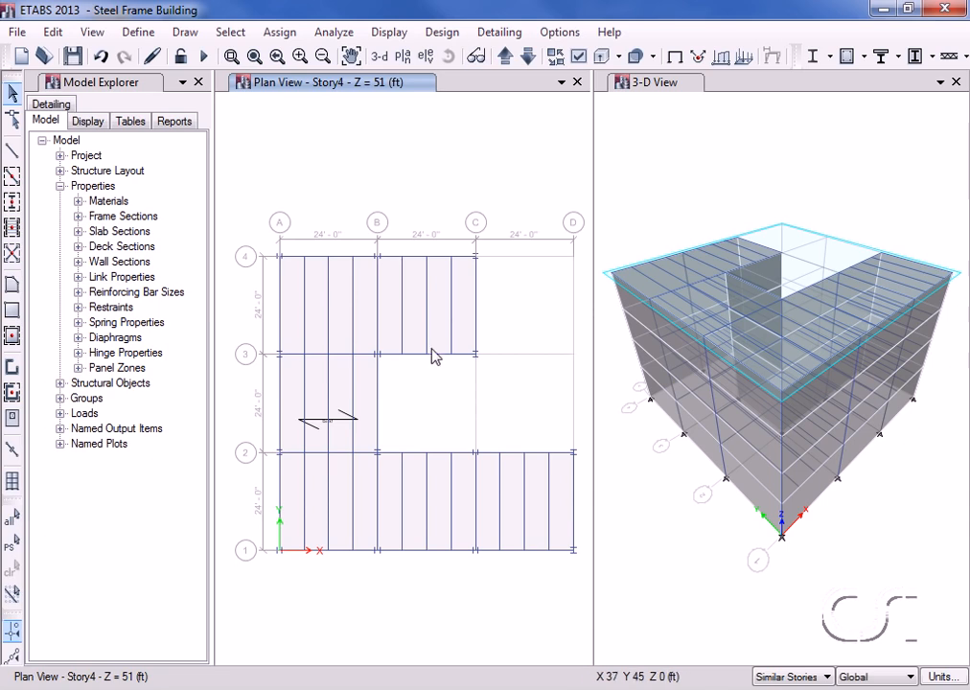
pyautogui.click(430, 58)
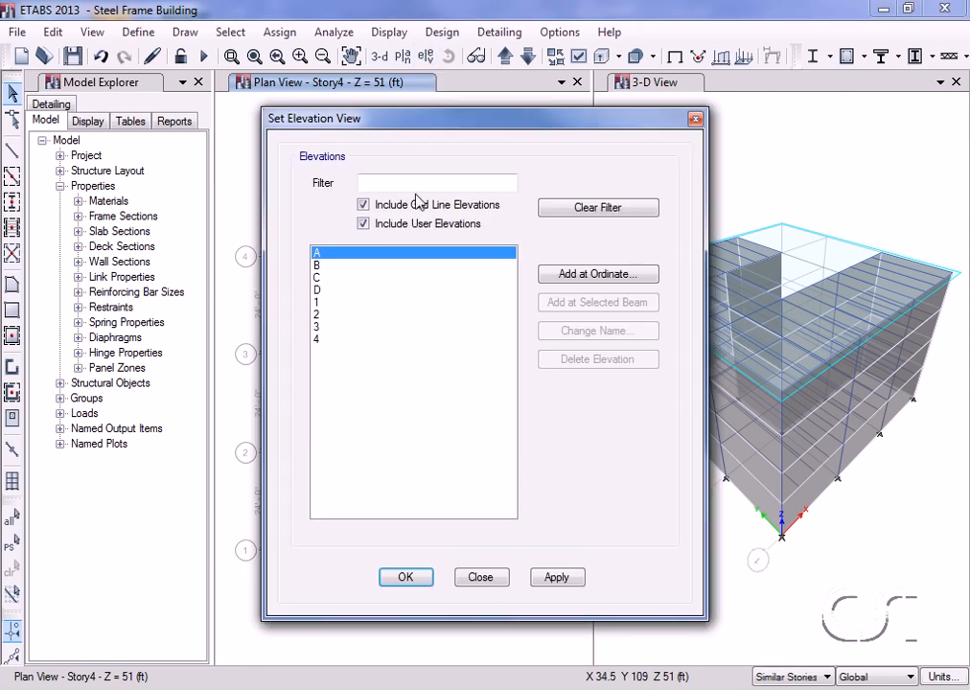
pyautogui.click(402, 577)
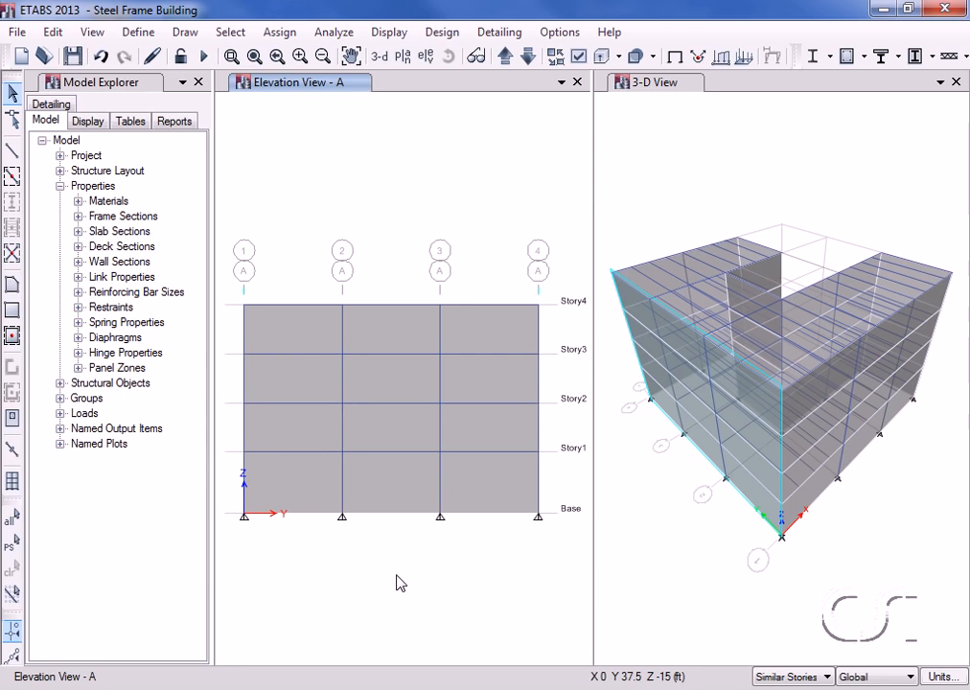
pyautogui.rightClick(398, 346)
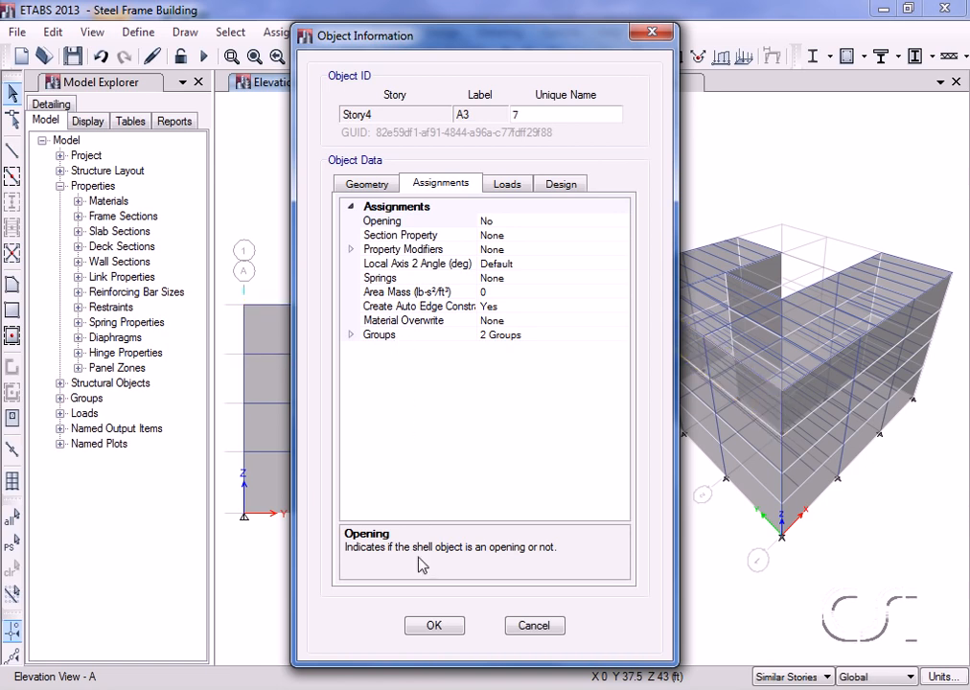
pyautogui.click(432, 628)
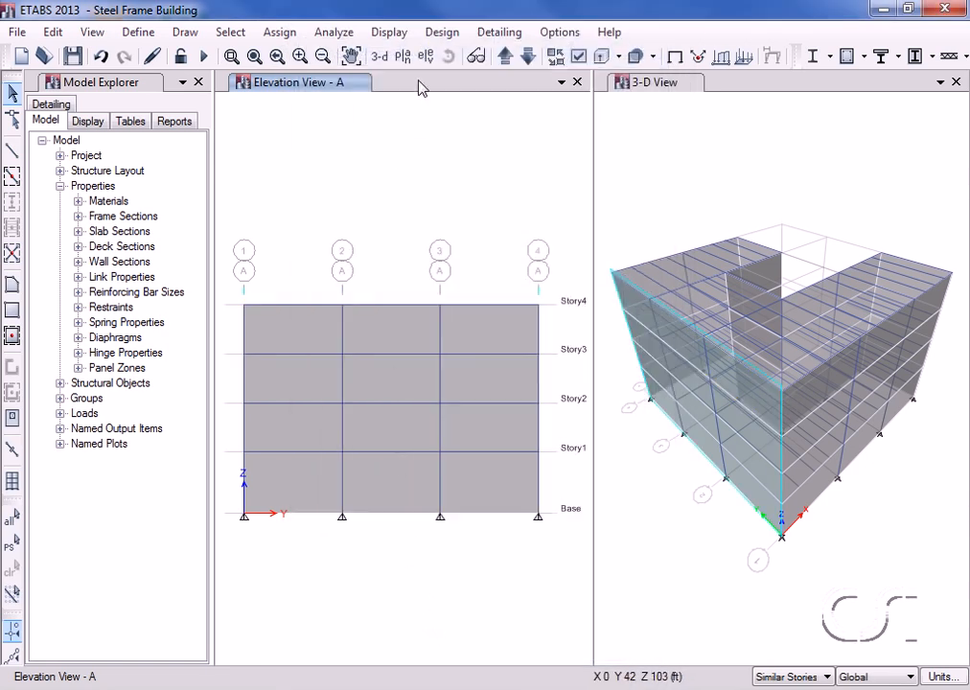
pyautogui.click(404, 56)
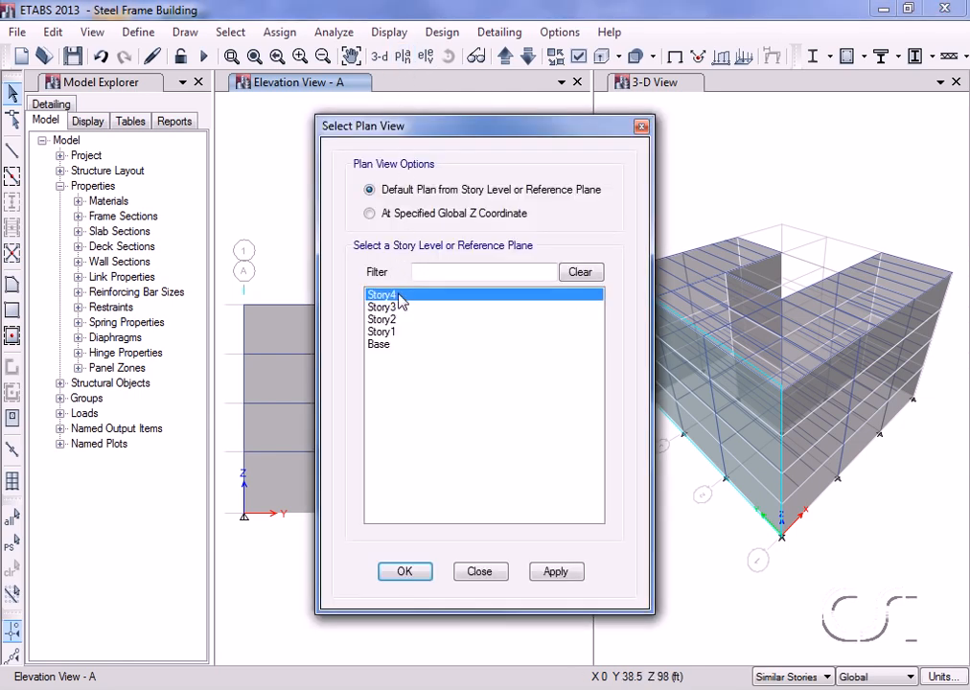
pyautogui.click(406, 572)
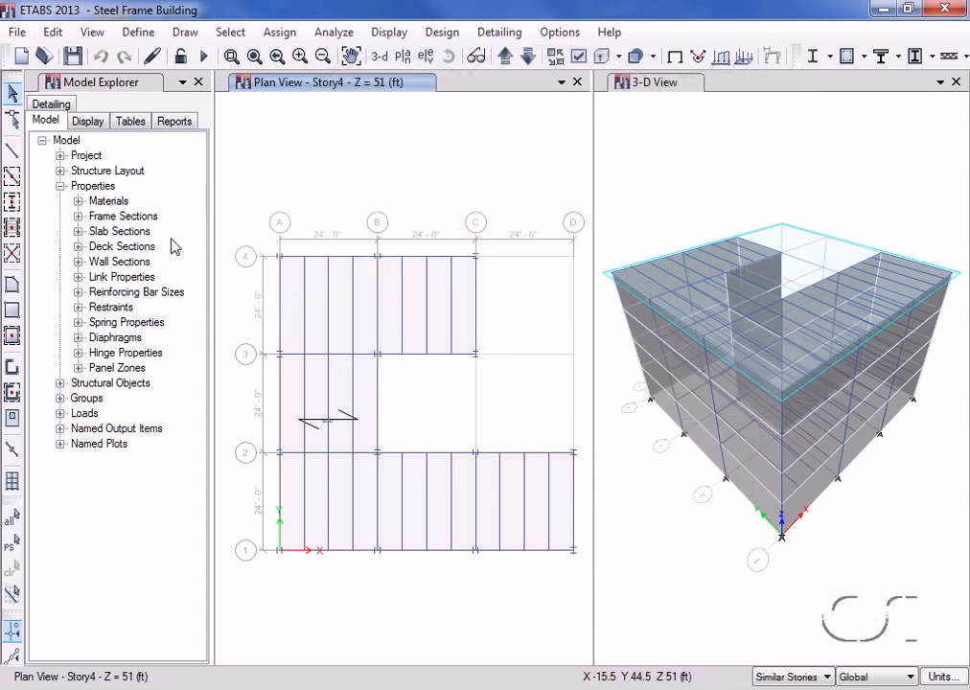
# Change the Live load pattern's type to Reducible Live.
pyautogui.click(137, 32)
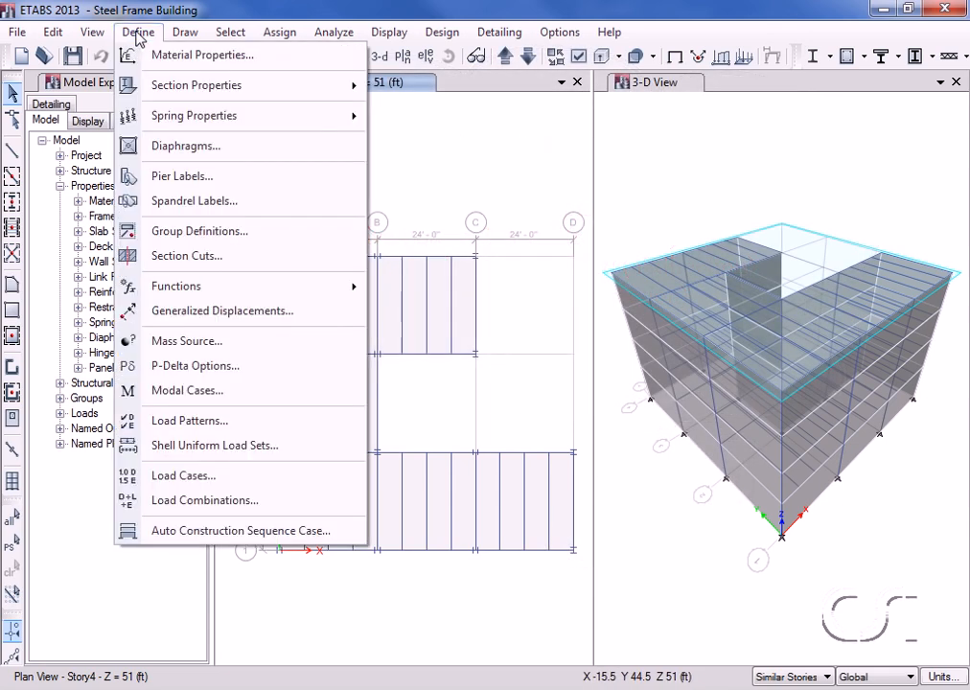
pyautogui.click(268, 424)
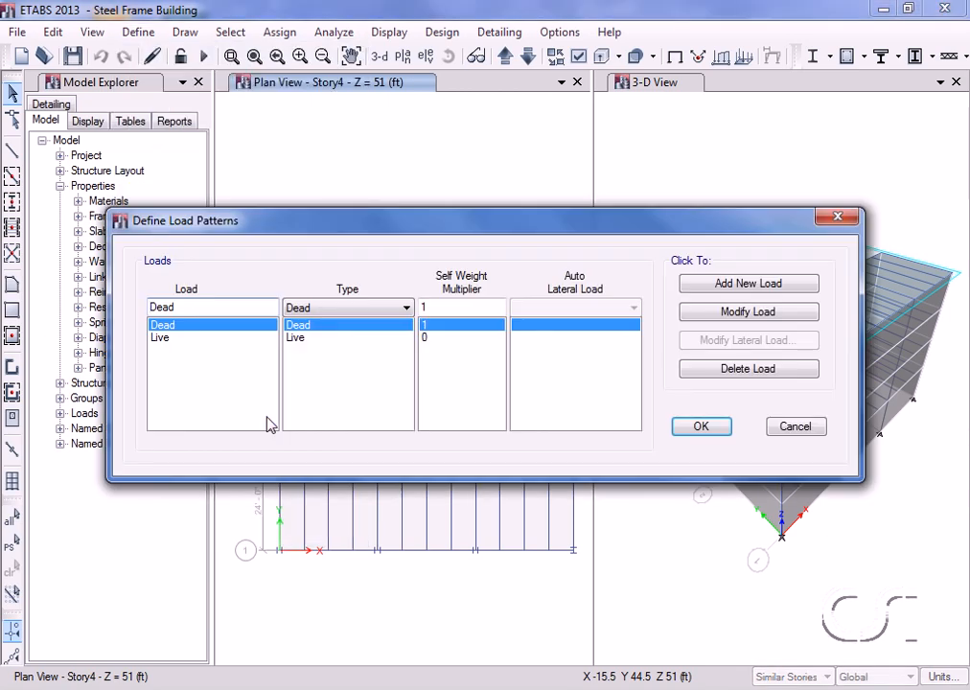
pyautogui.click(214, 340)
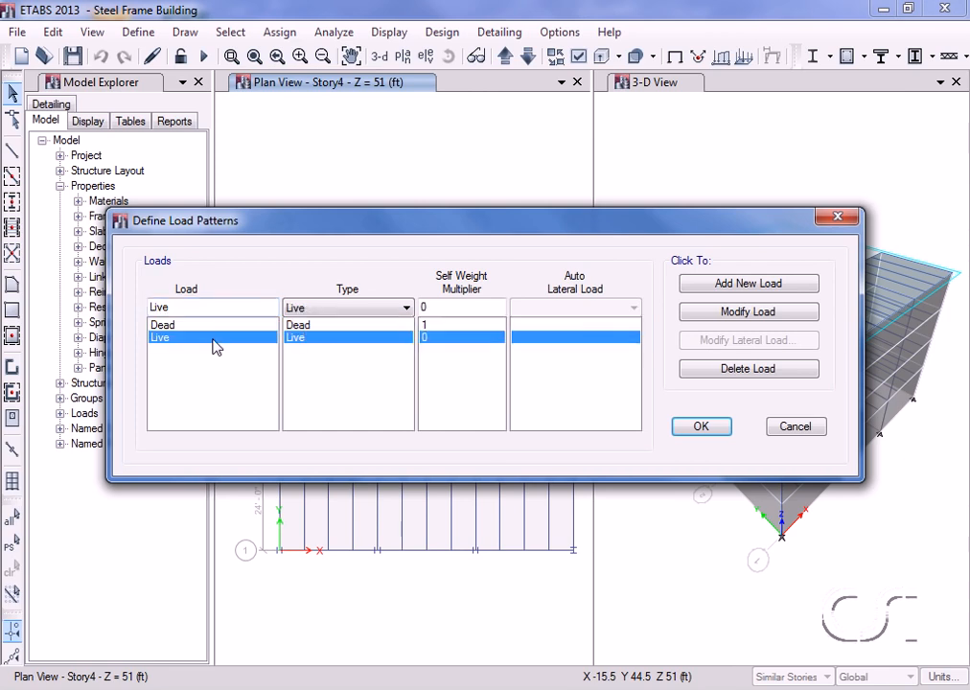
pyautogui.click(329, 307)
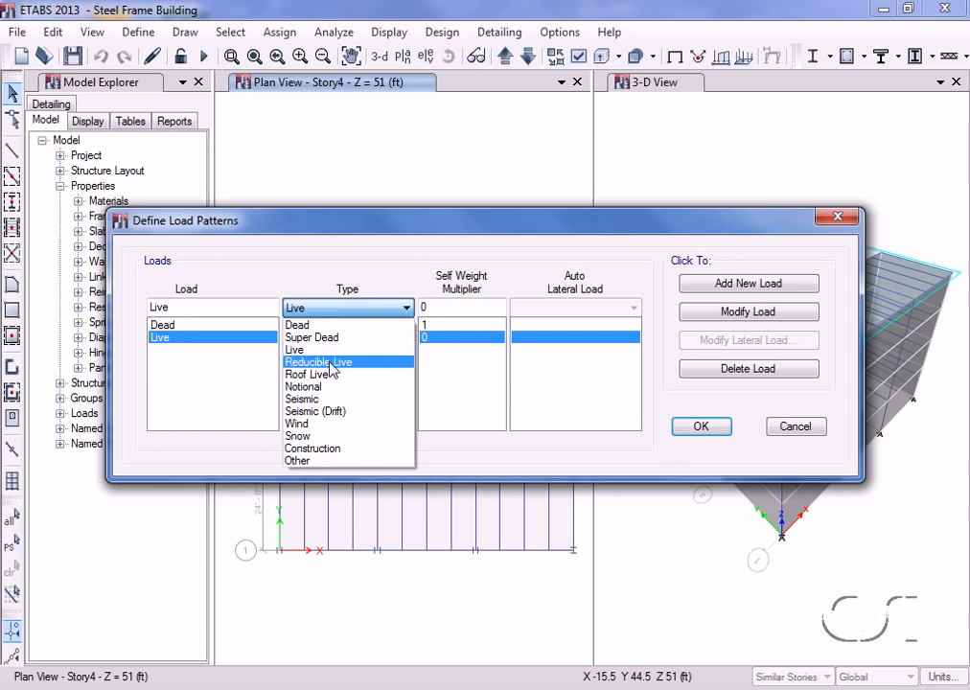
pyautogui.click(333, 362)
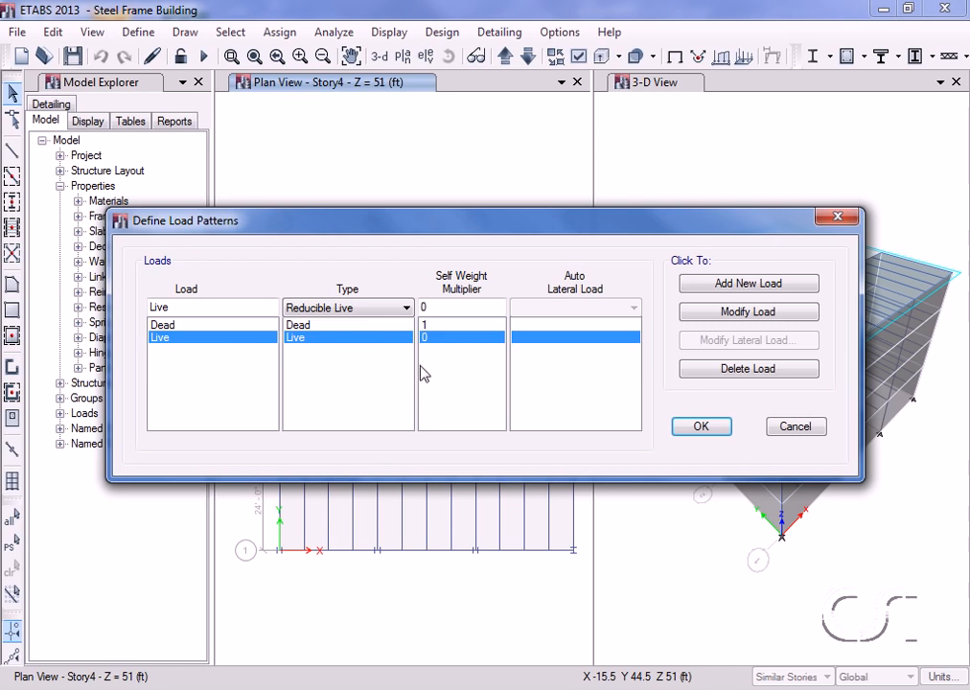
pyautogui.click(735, 316)
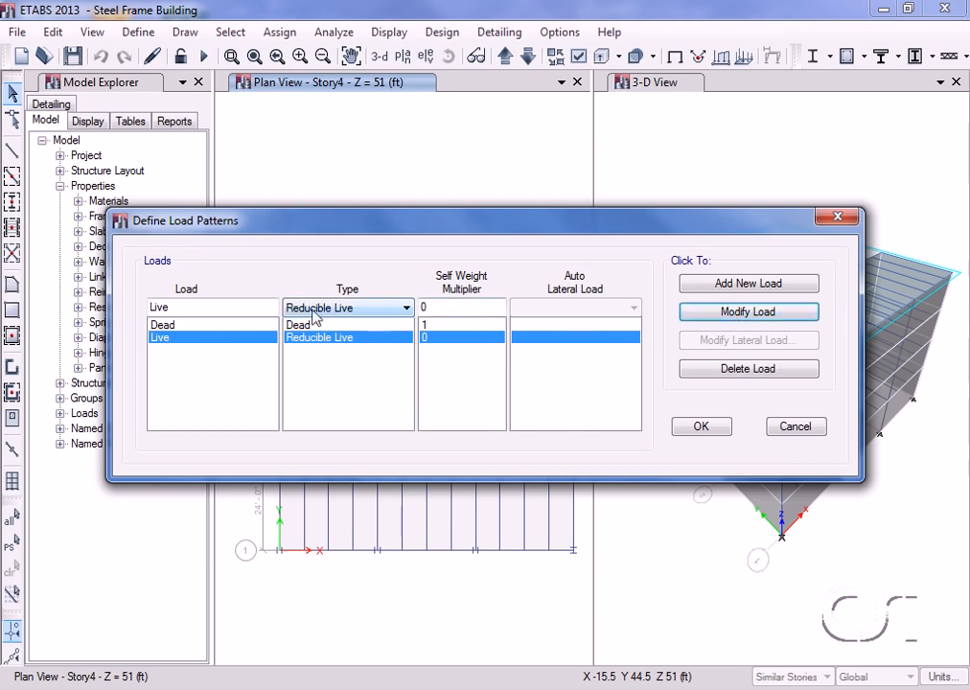
# Add a Super Dead load pattern named Sdead.
pyautogui.click(248, 308)
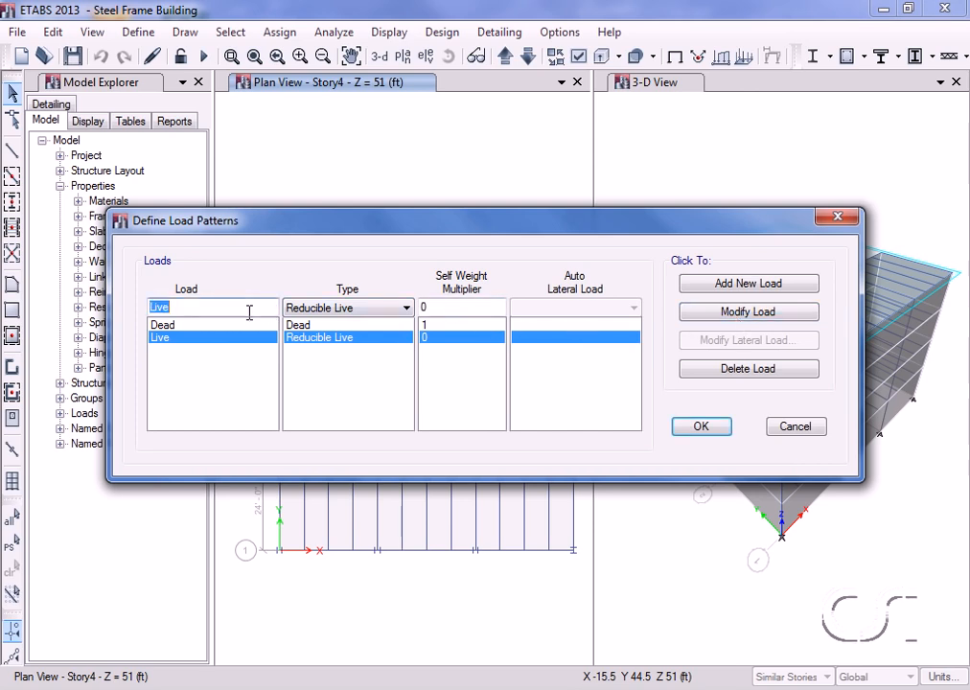
pyautogui.write('Sdead')
pyautogui.click(341, 308)
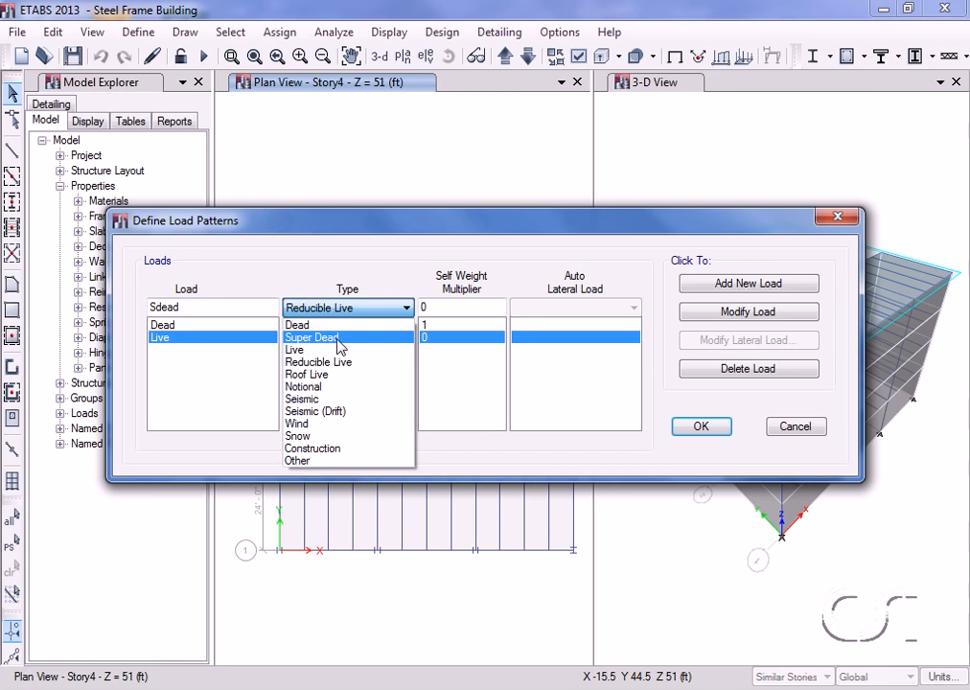
pyautogui.click(321, 337)
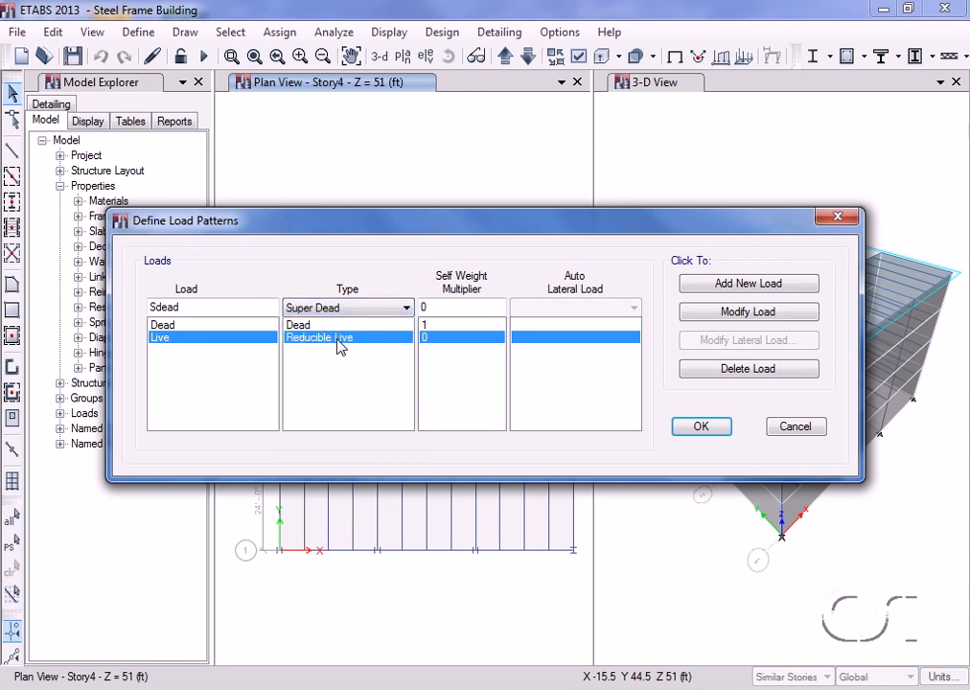
pyautogui.click(720, 288)
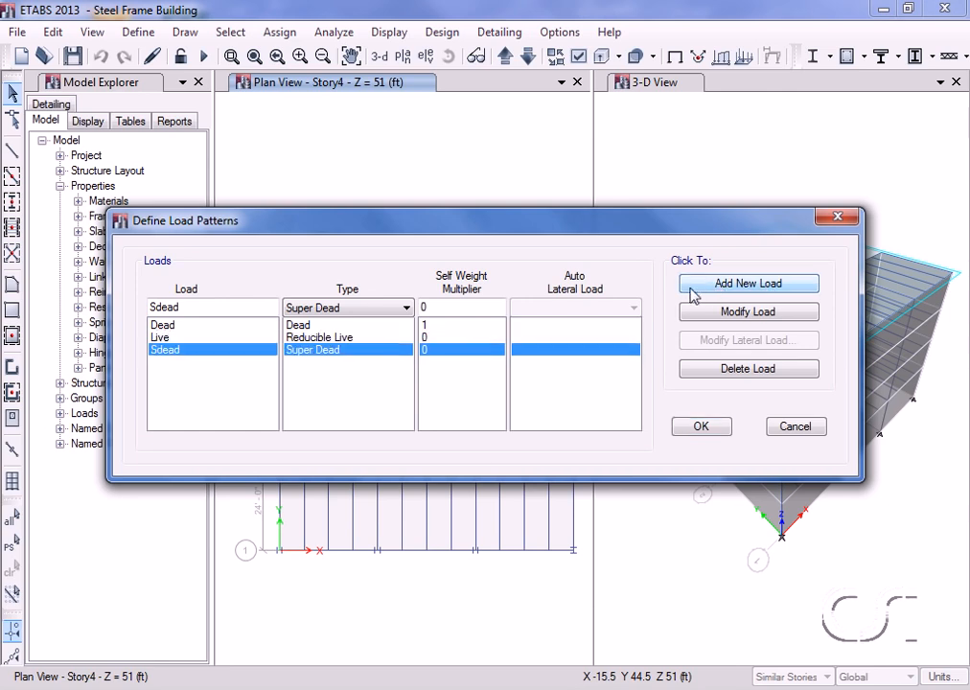
# Add a Super Dead load pattern named Cladding, then enter Eqy as the next load name.
pyautogui.click(186, 306)
pyautogui.doubleClick(187, 307)
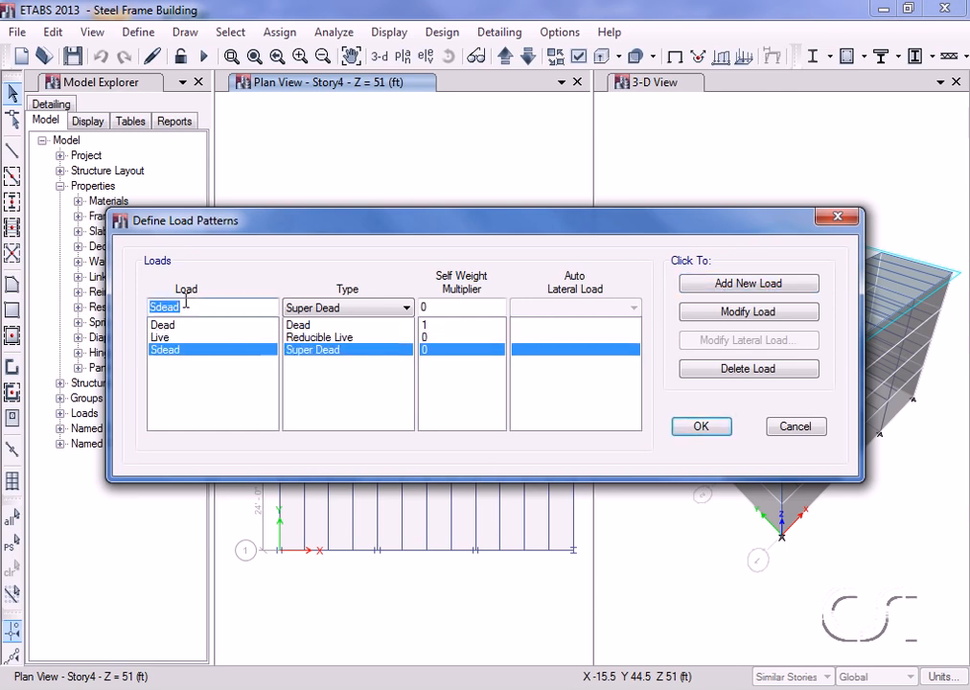
pyautogui.write('Cladding')
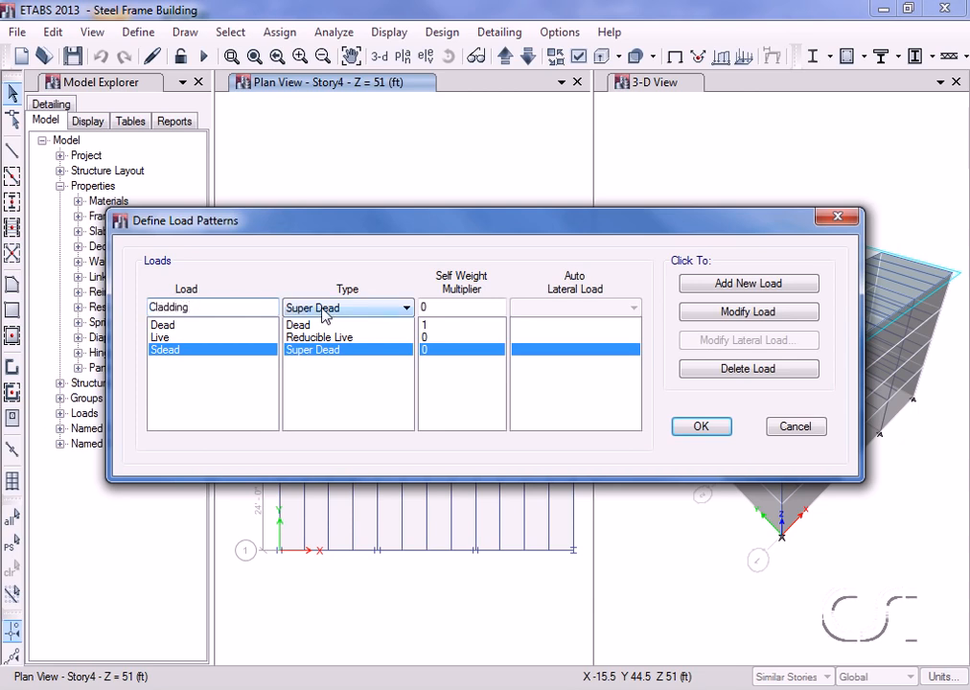
pyautogui.click(717, 288)
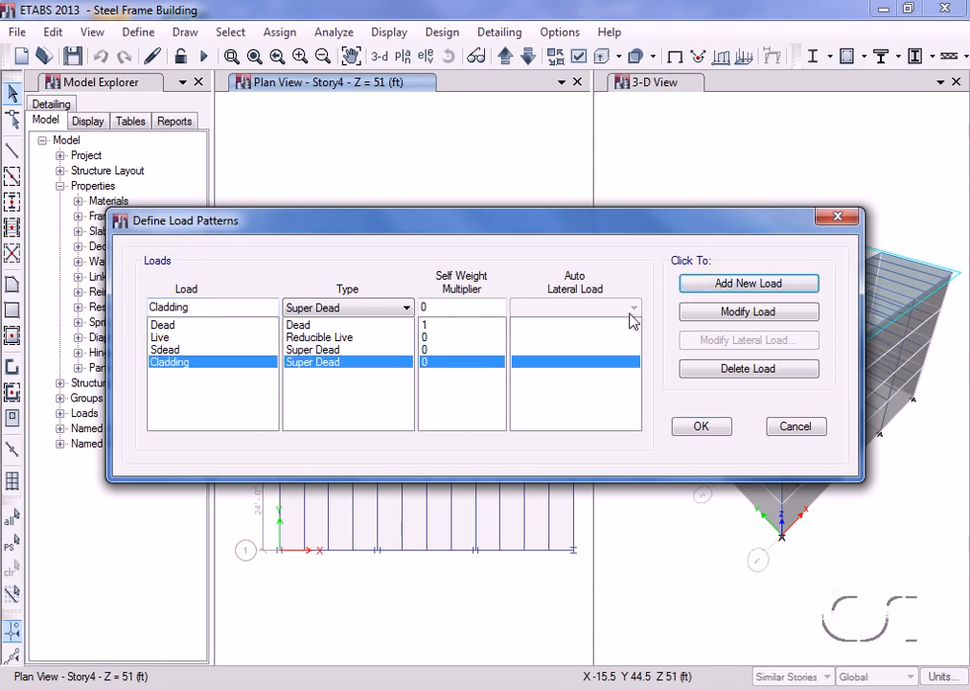
pyautogui.doubleClick(237, 307)
pyautogui.write('Eqy')
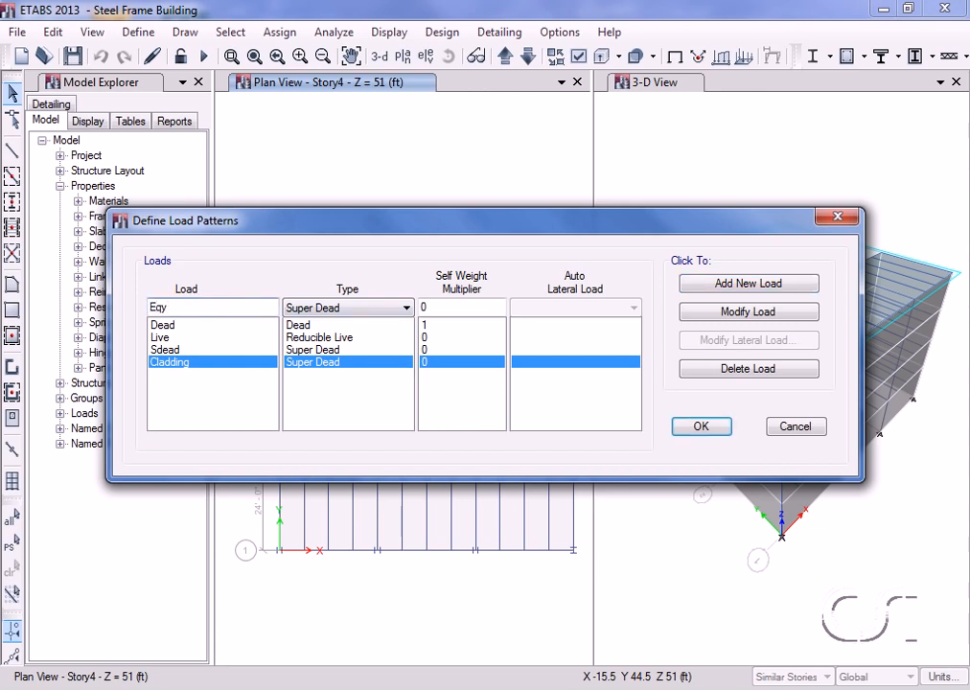
# Add Eqy as a Seismic load pattern with ASCE 7-10 auto lateral load.
pyautogui.click(352, 308)
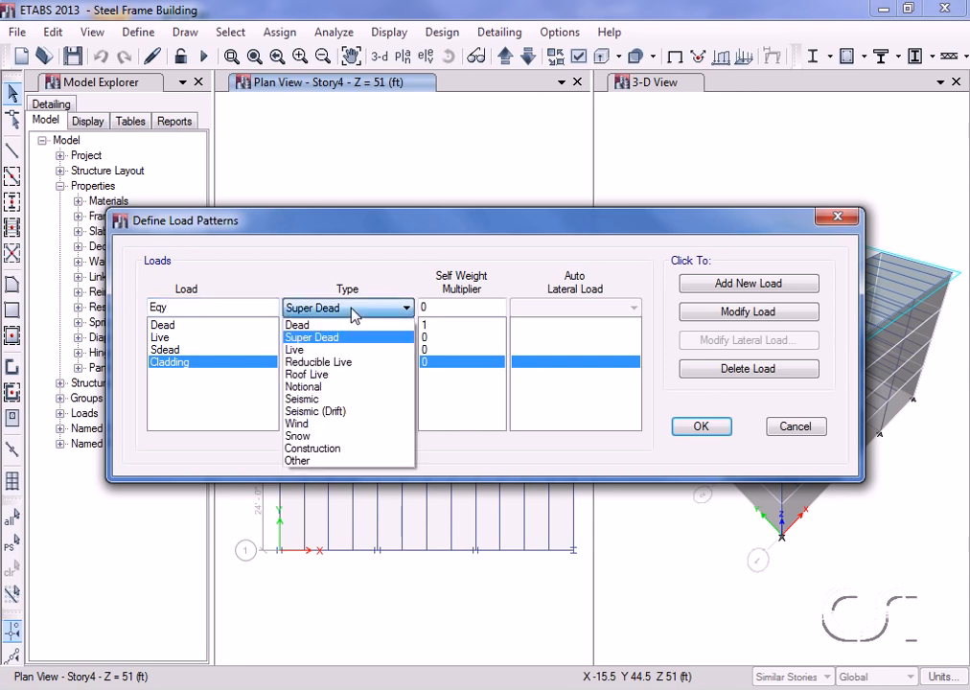
pyautogui.click(323, 400)
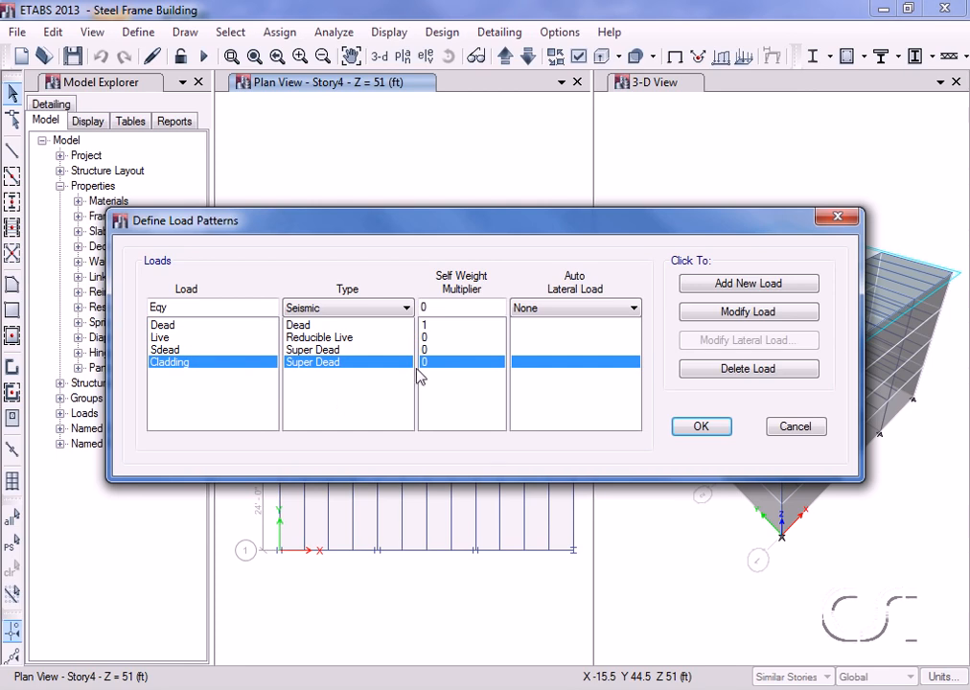
pyautogui.click(559, 311)
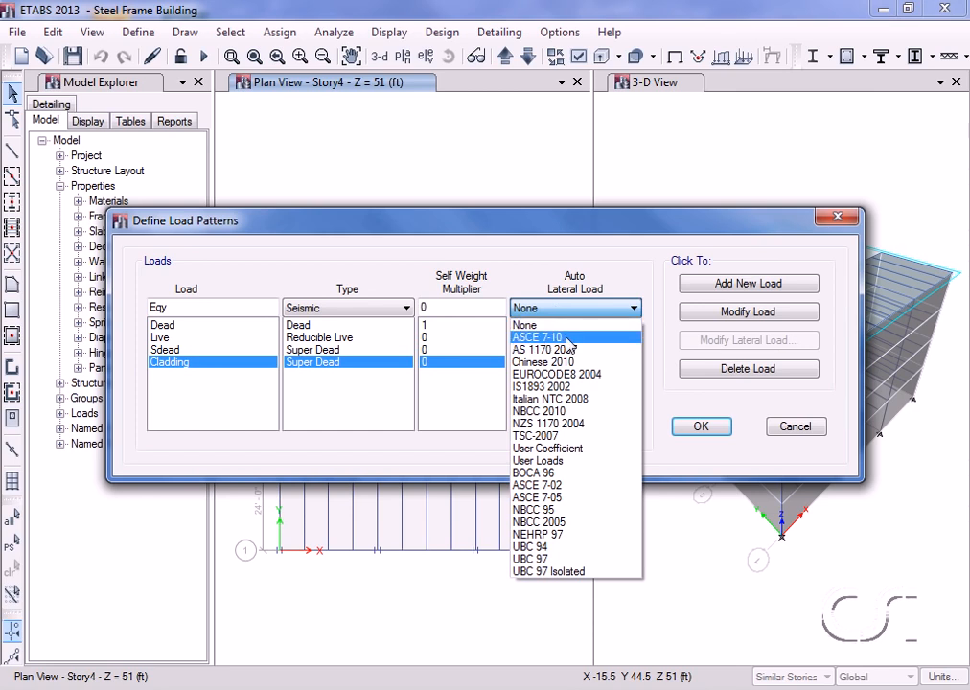
pyautogui.click(568, 341)
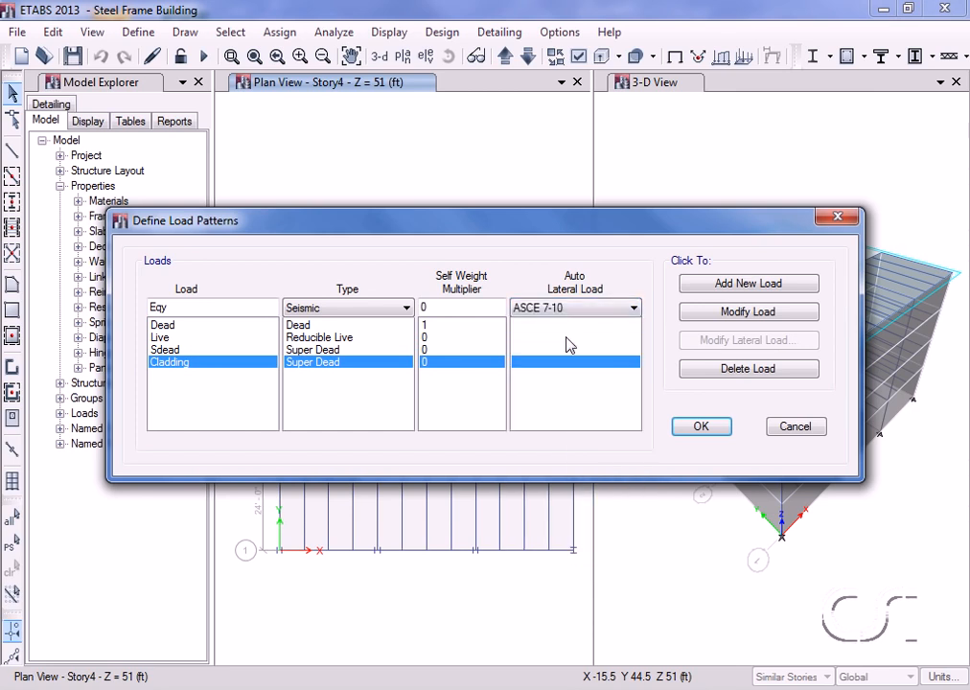
pyautogui.click(710, 286)
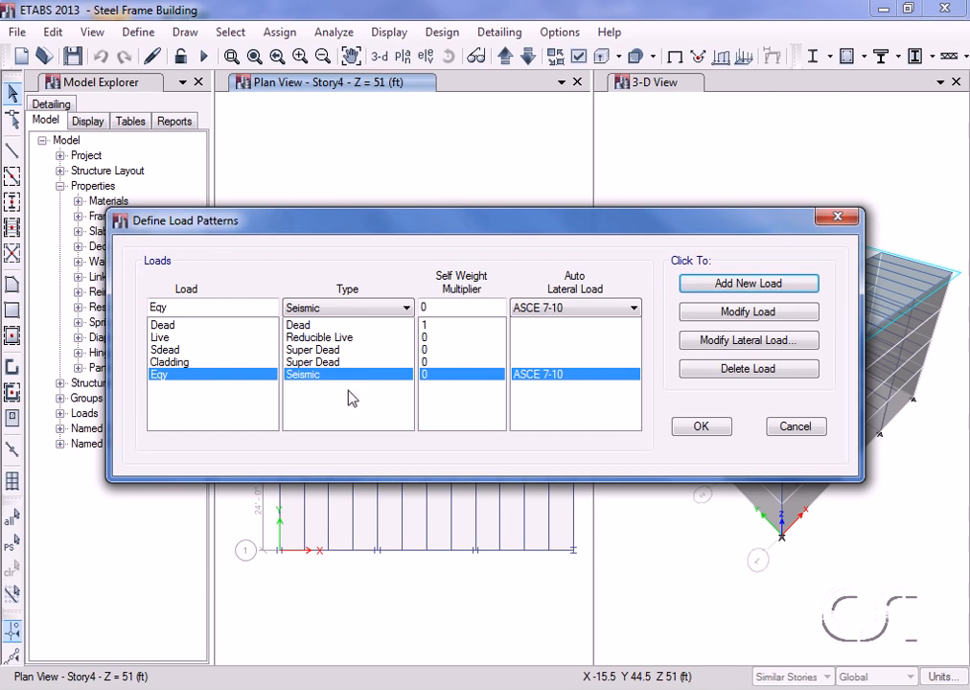
# Restrict Eqy's seismic loading to Y Dir only, removing X and eccentricity cases.
pyautogui.click(729, 342)
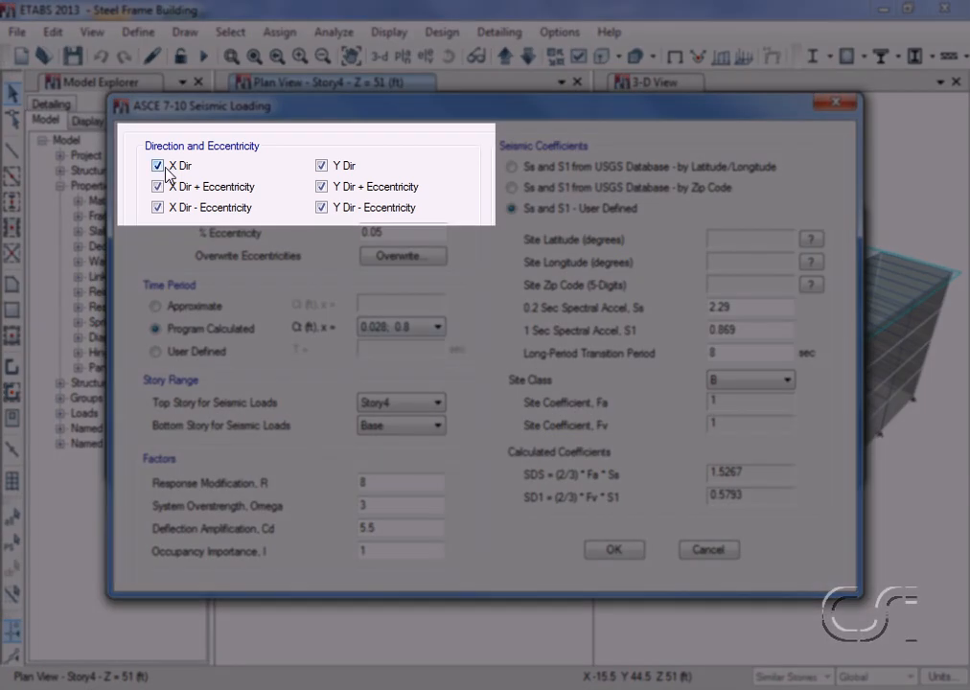
pyautogui.click(158, 166)
pyautogui.click(158, 186)
pyautogui.click(158, 208)
pyautogui.click(323, 209)
pyautogui.click(322, 188)
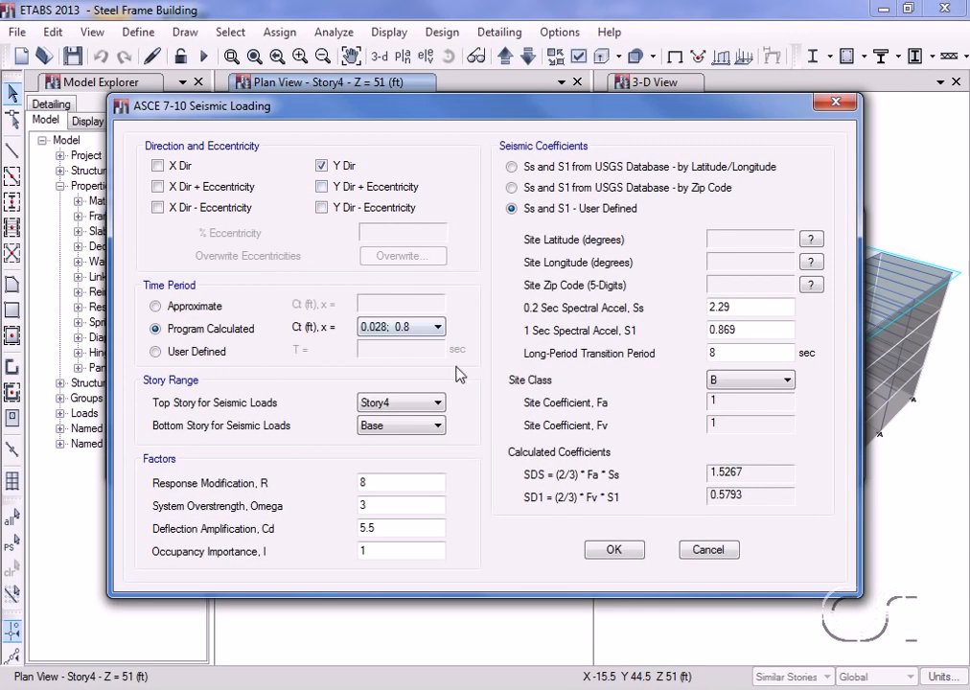
pyautogui.click(613, 549)
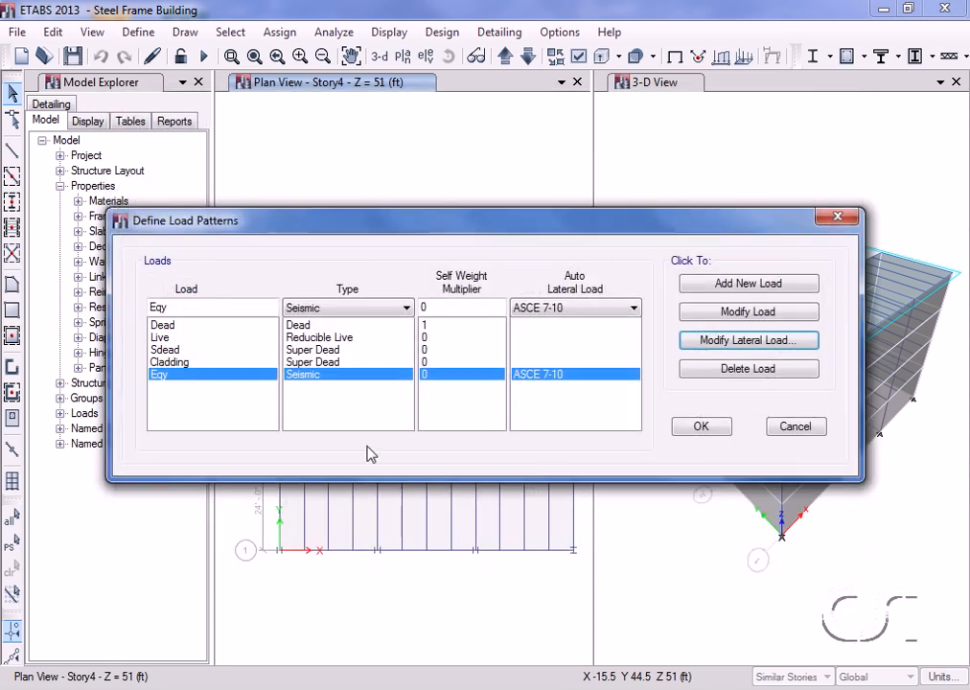
# Add Windx as a Wind load pattern using ASCE 7-10.
pyautogui.doubleClick(196, 308)
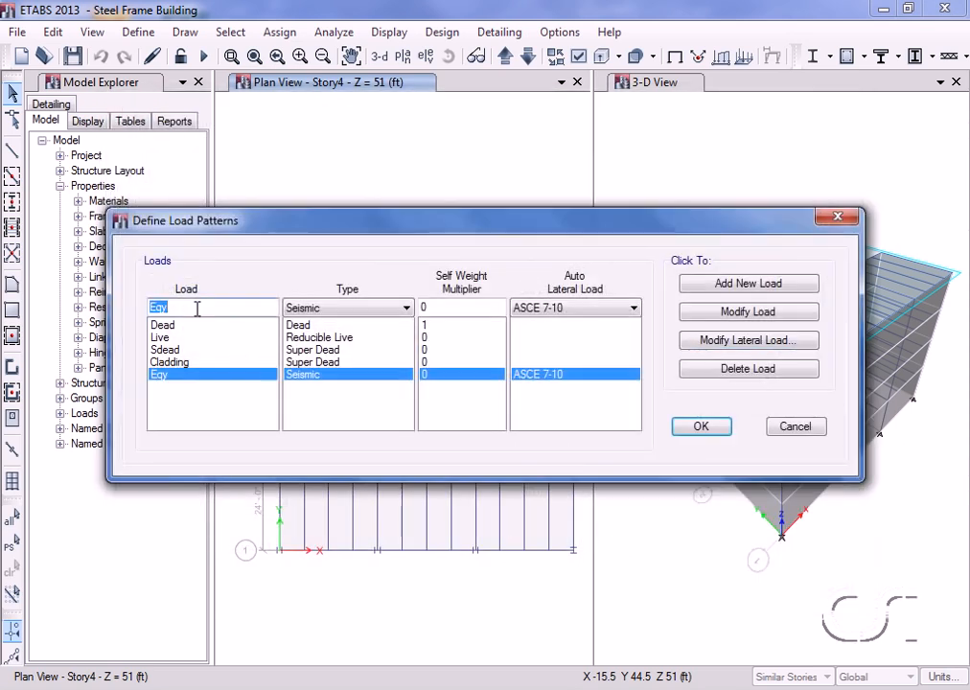
pyautogui.write('Wind')
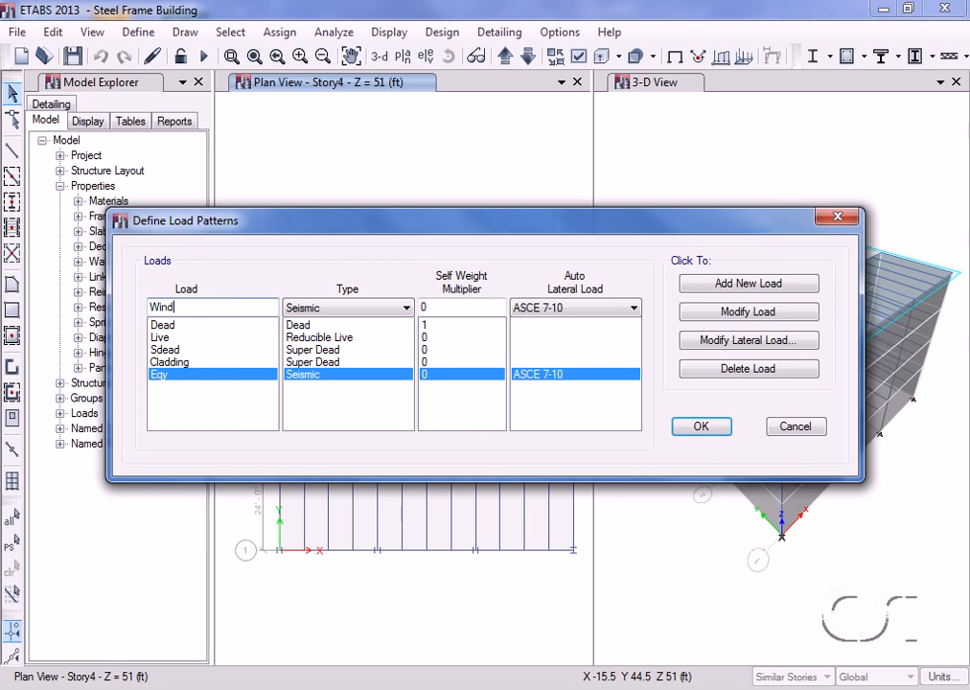
pyautogui.write('x')
pyautogui.click(307, 310)
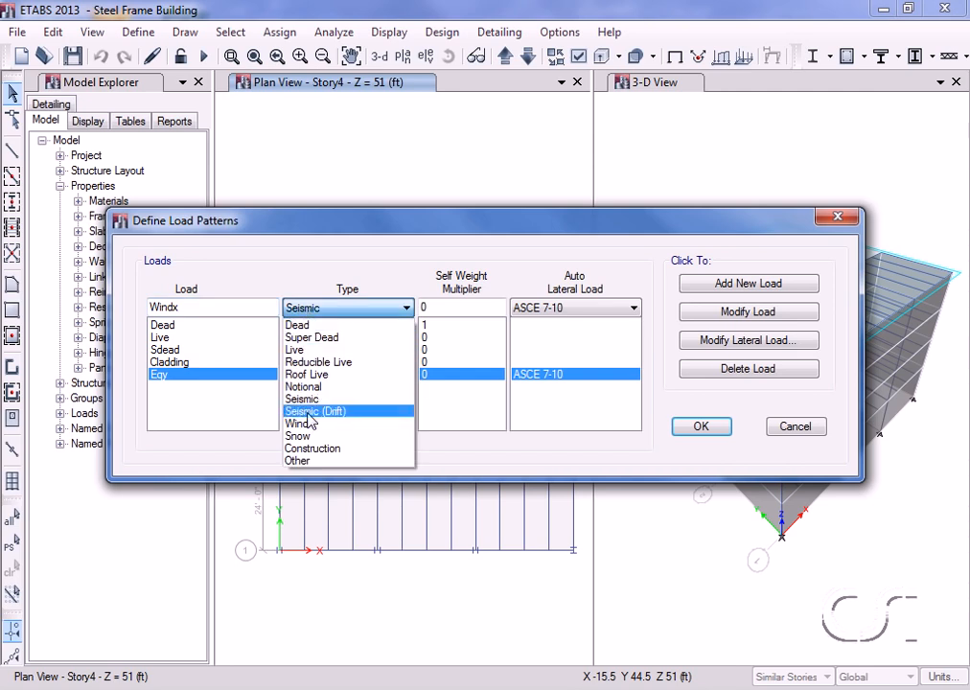
pyautogui.click(308, 425)
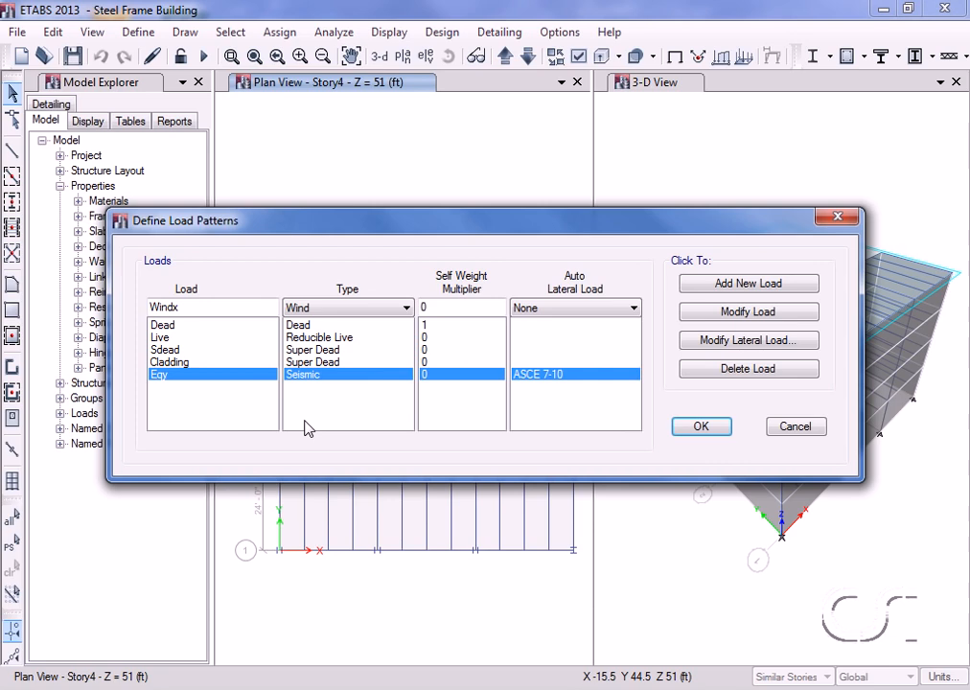
pyautogui.click(547, 308)
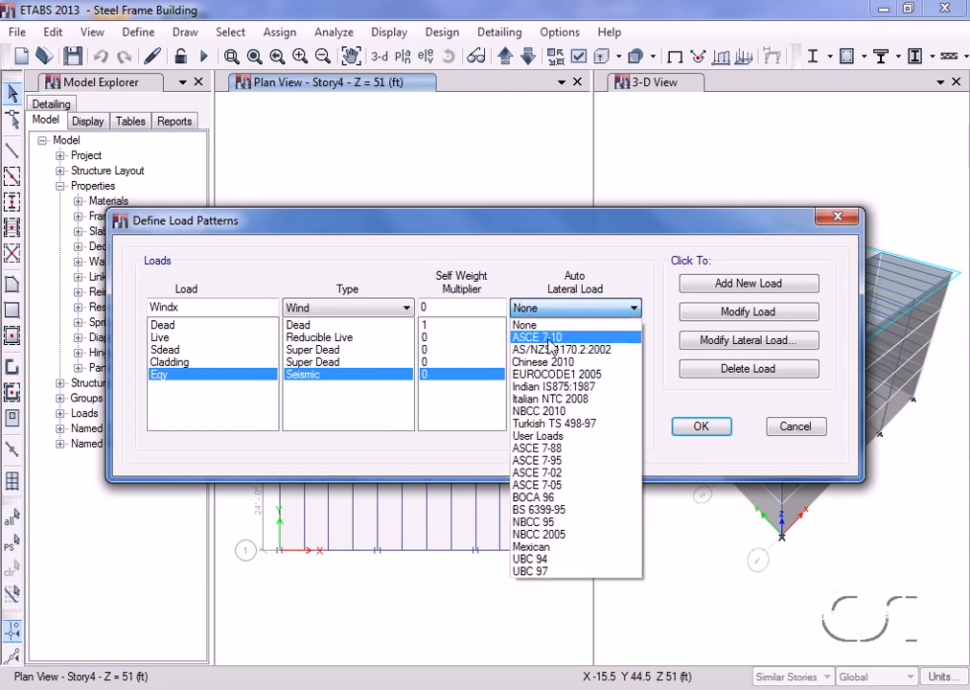
pyautogui.click(549, 340)
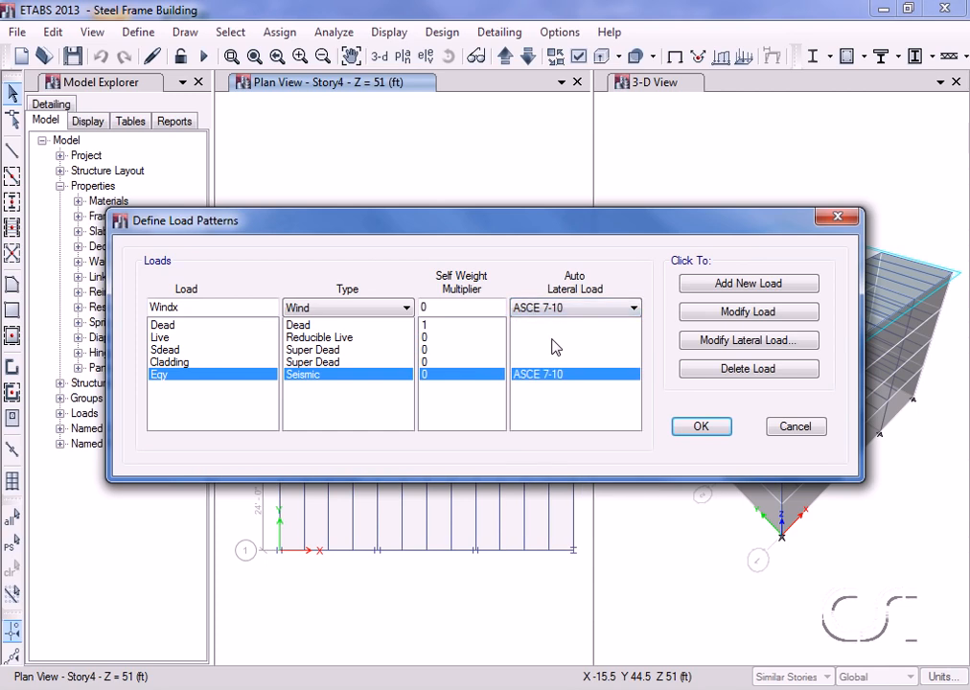
pyautogui.click(731, 286)
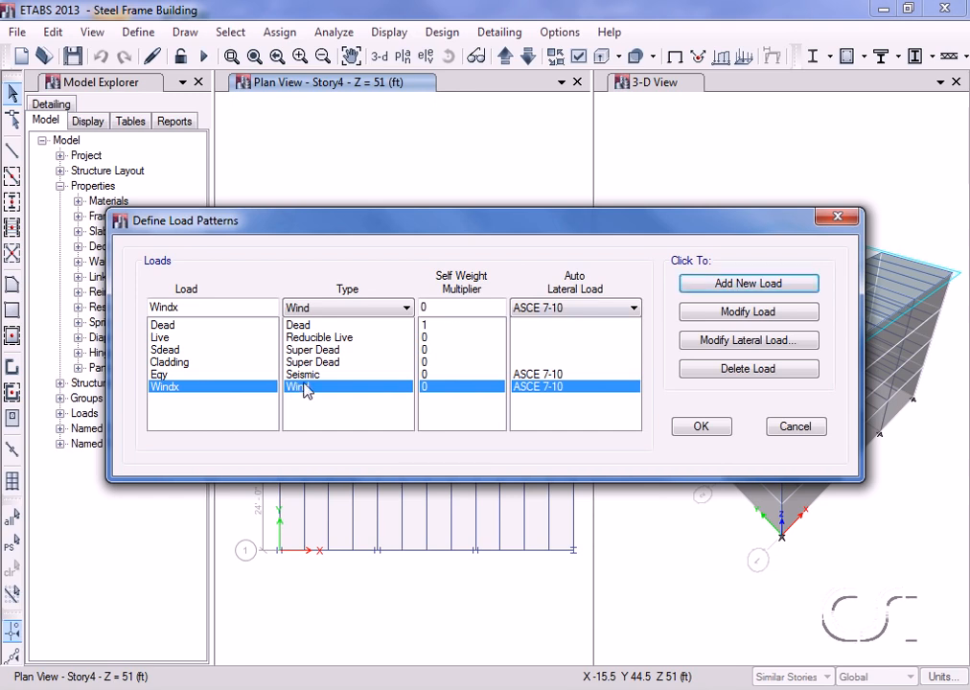
# Set Windx exposure to frame and shell objects with 100 mph wind speed, and accept the load patterns.
pyautogui.click(733, 343)
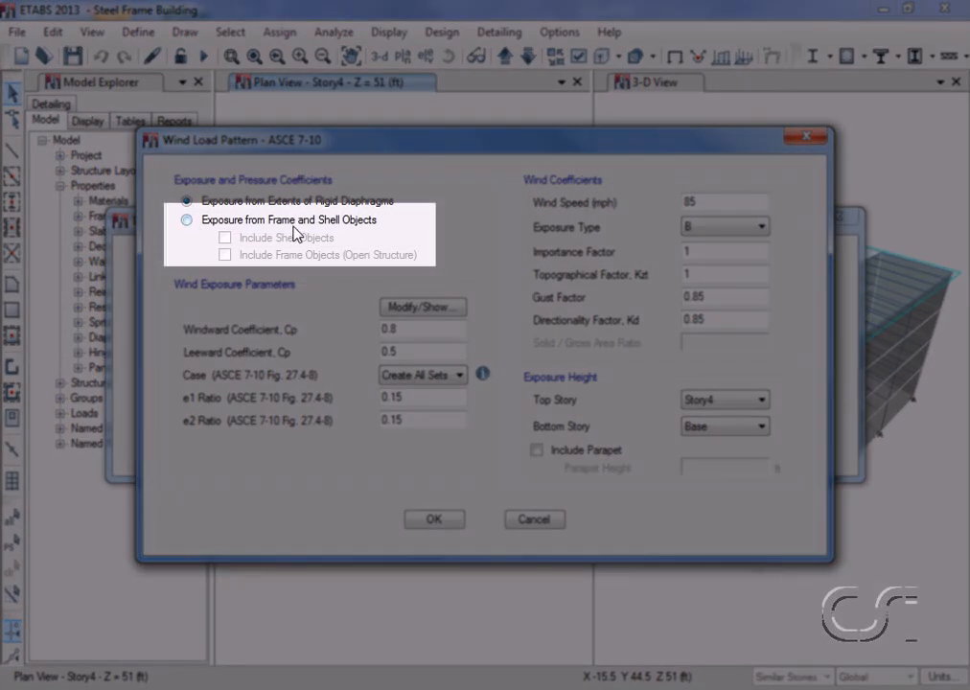
pyautogui.click(189, 221)
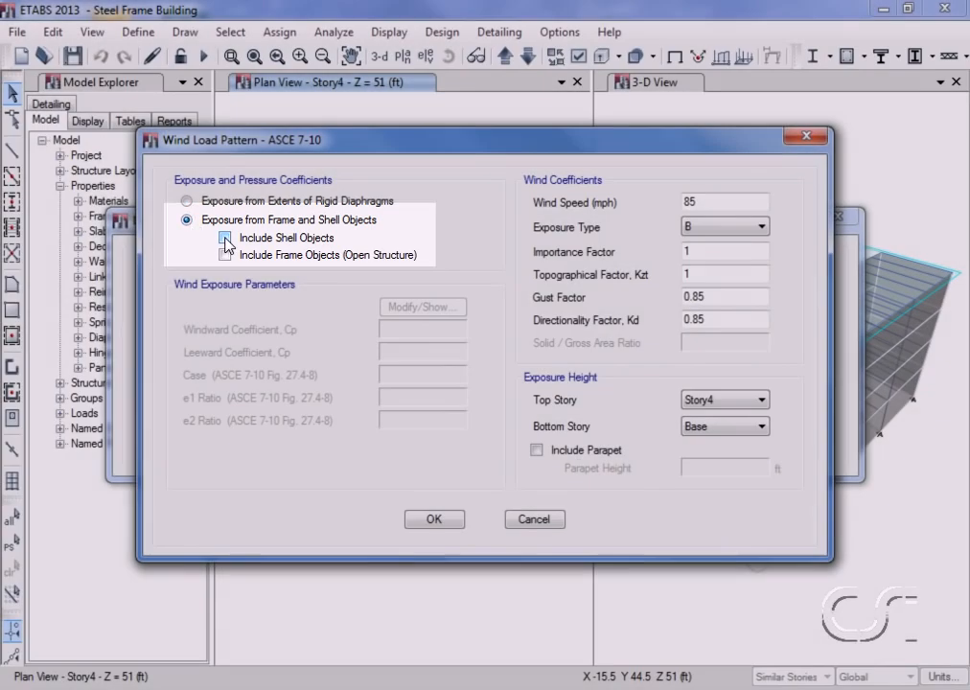
pyautogui.click(225, 239)
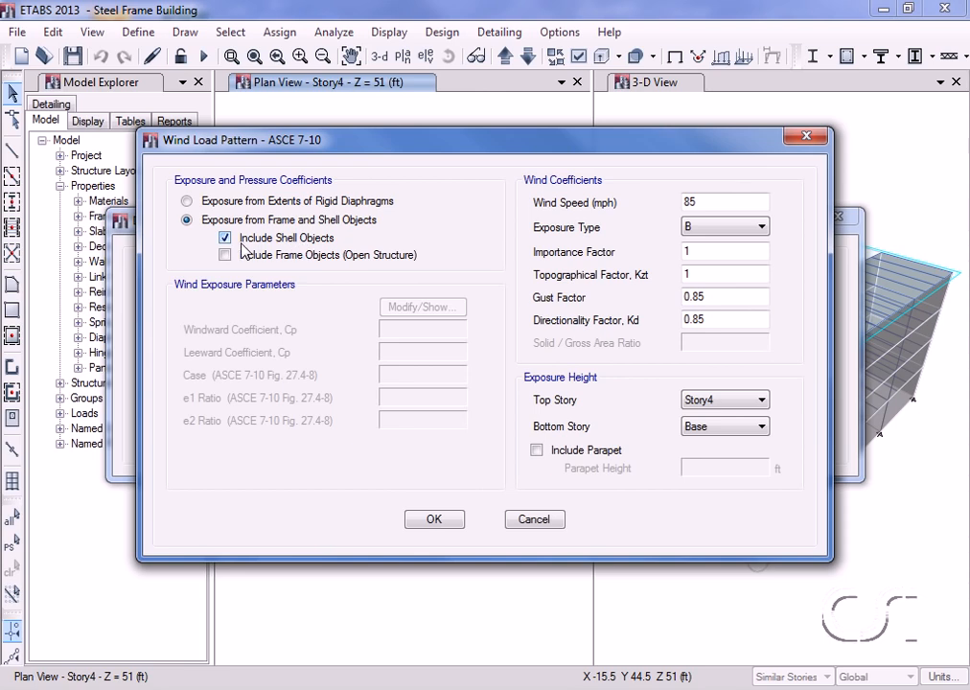
pyautogui.doubleClick(717, 201)
pyautogui.write('100')
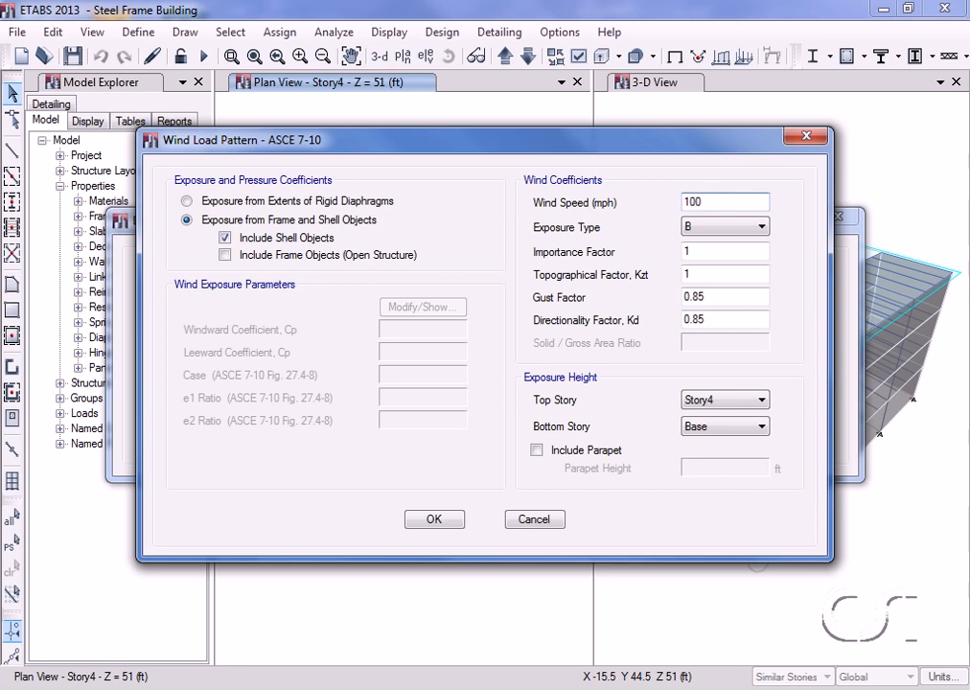
pyautogui.click(434, 520)
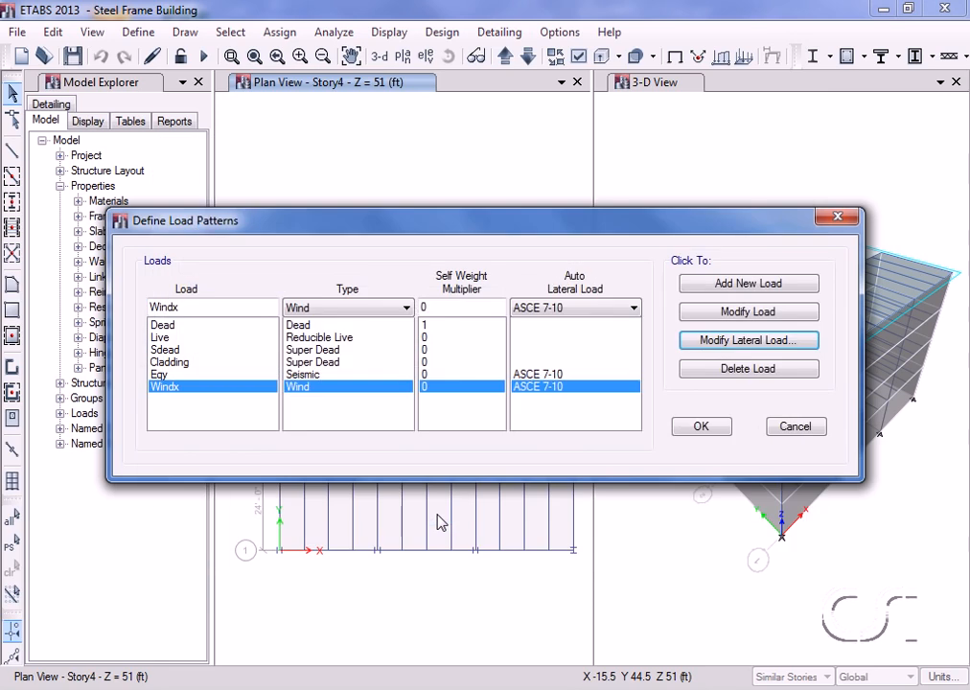
pyautogui.click(703, 427)
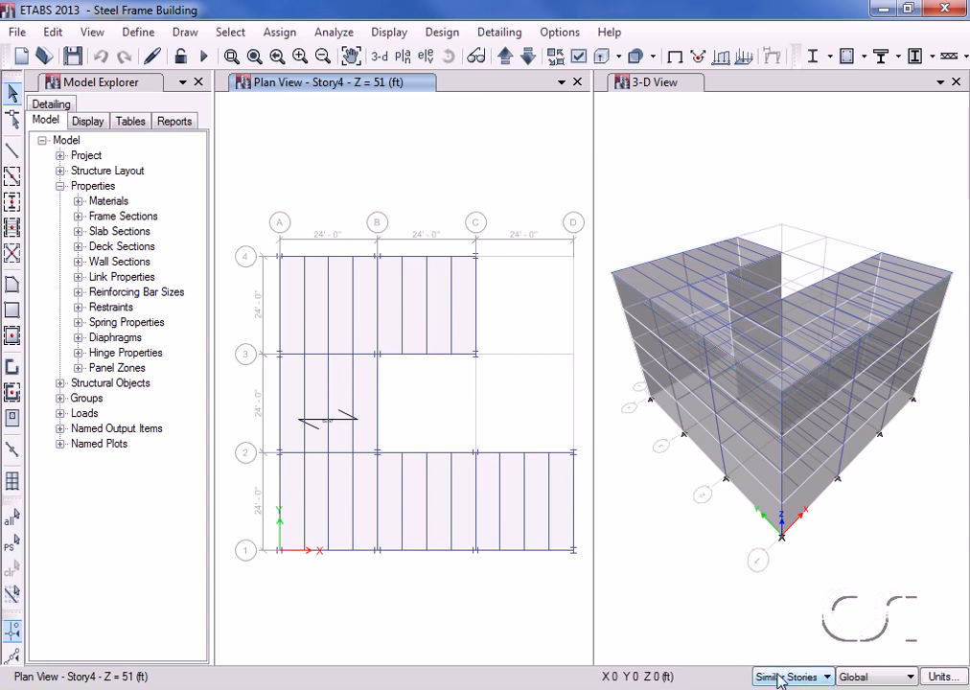
# Apply a 35 lb/ft² uniform Sdead load to the L-shaped floor shells.
pyautogui.click(343, 383)
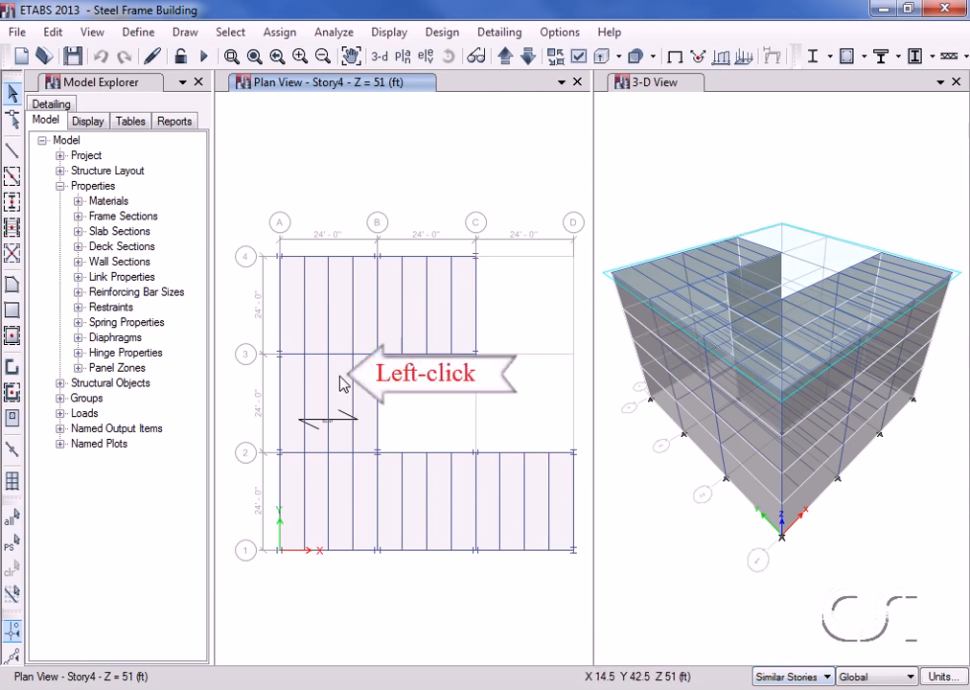
pyautogui.click(343, 384)
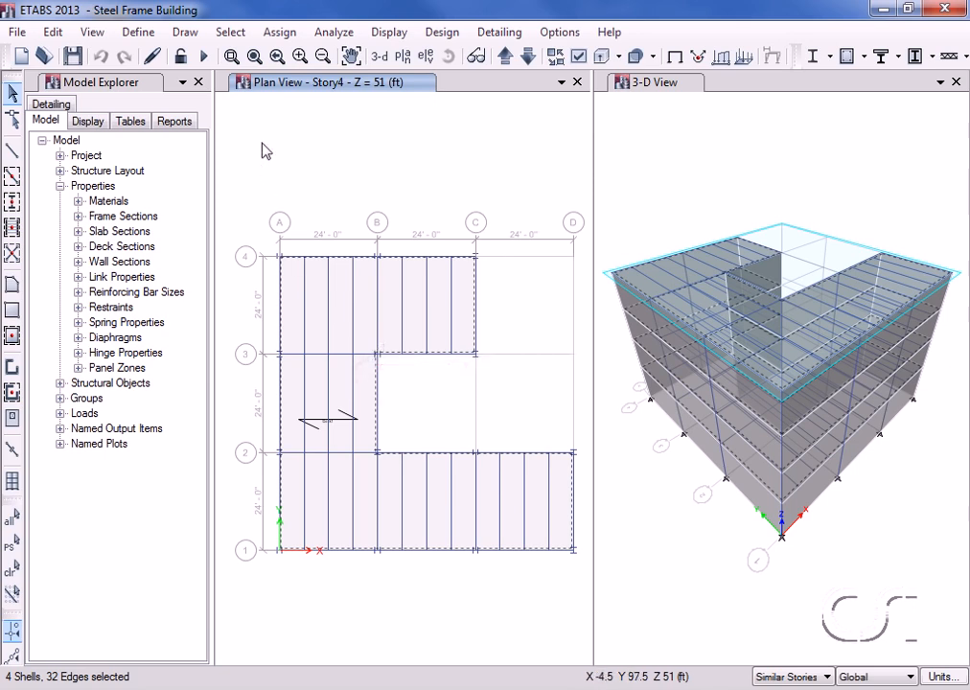
pyautogui.click(281, 33)
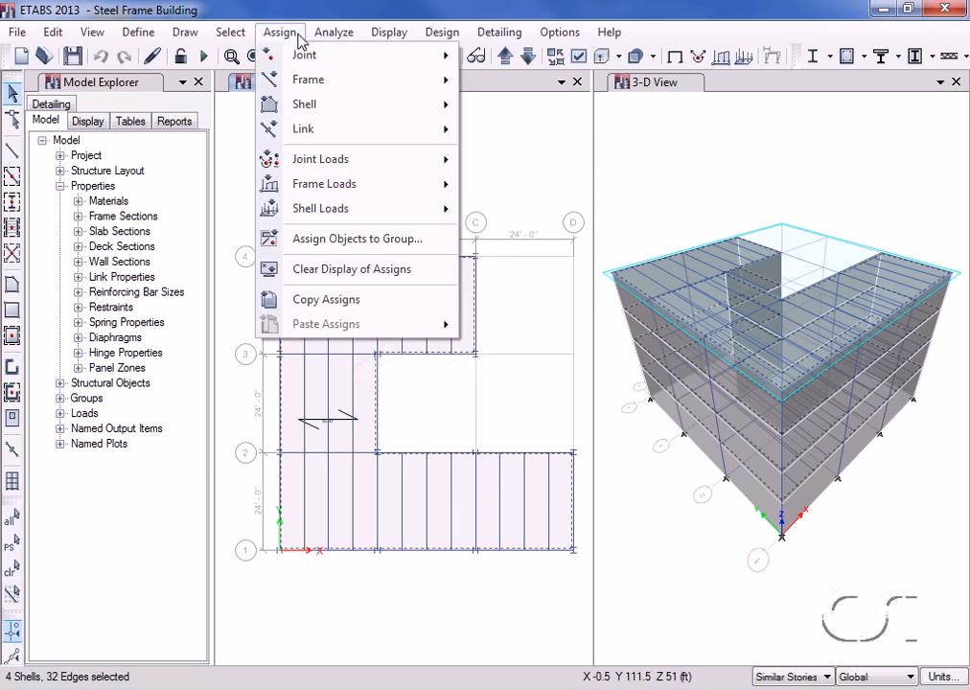
pyautogui.moveTo(306, 208)
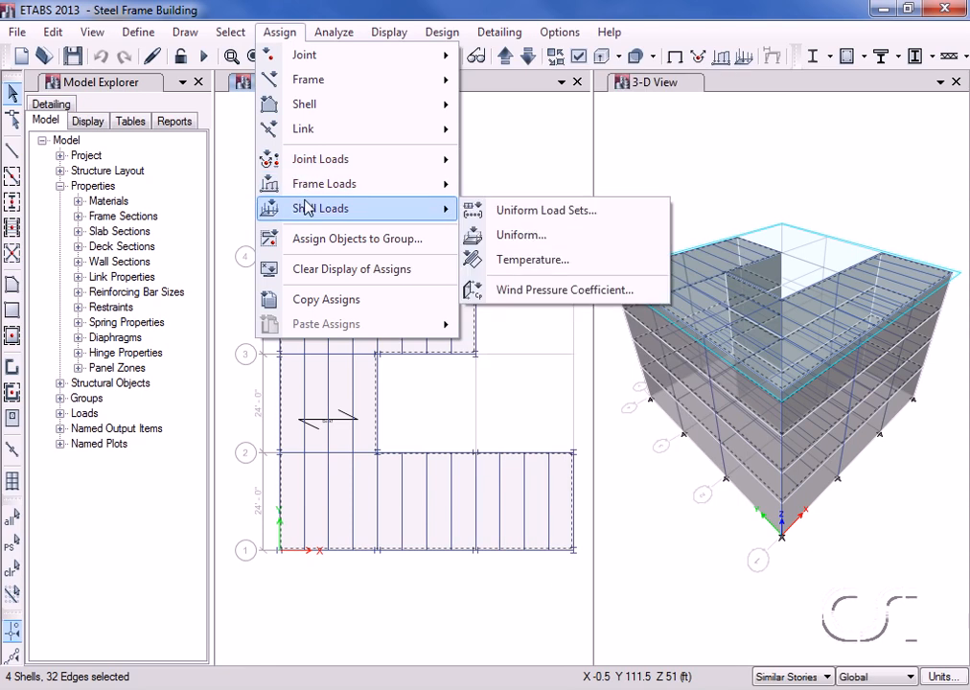
pyautogui.click(585, 235)
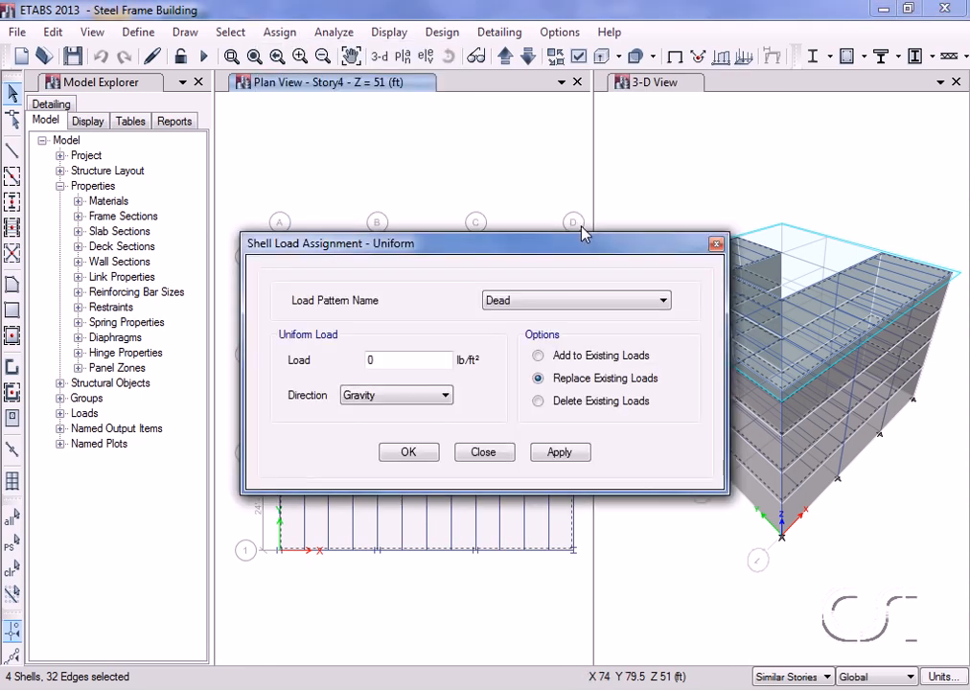
pyautogui.click(528, 305)
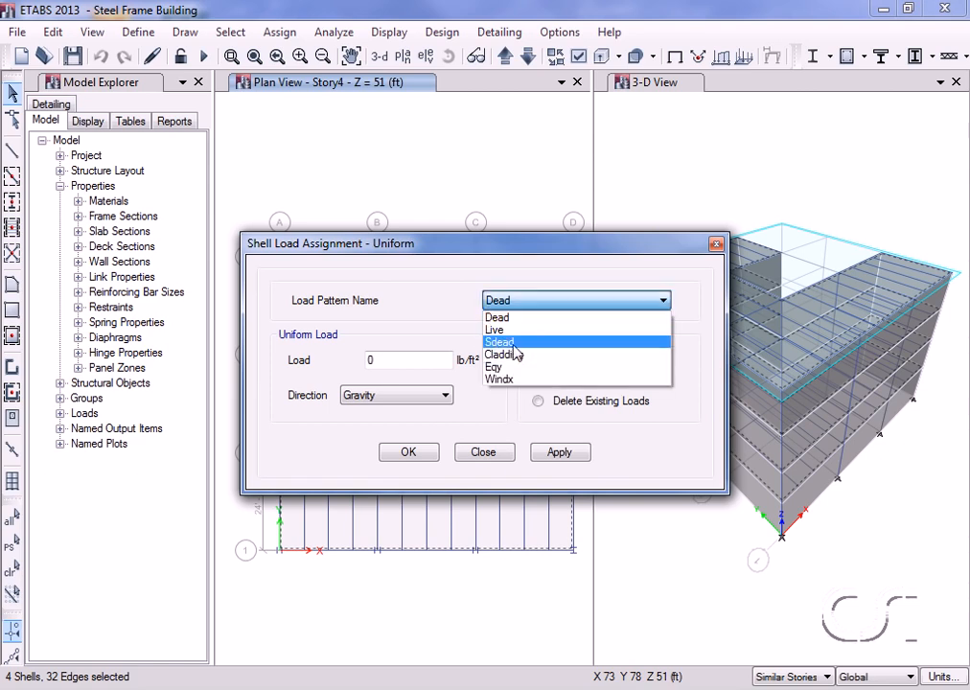
pyautogui.click(500, 342)
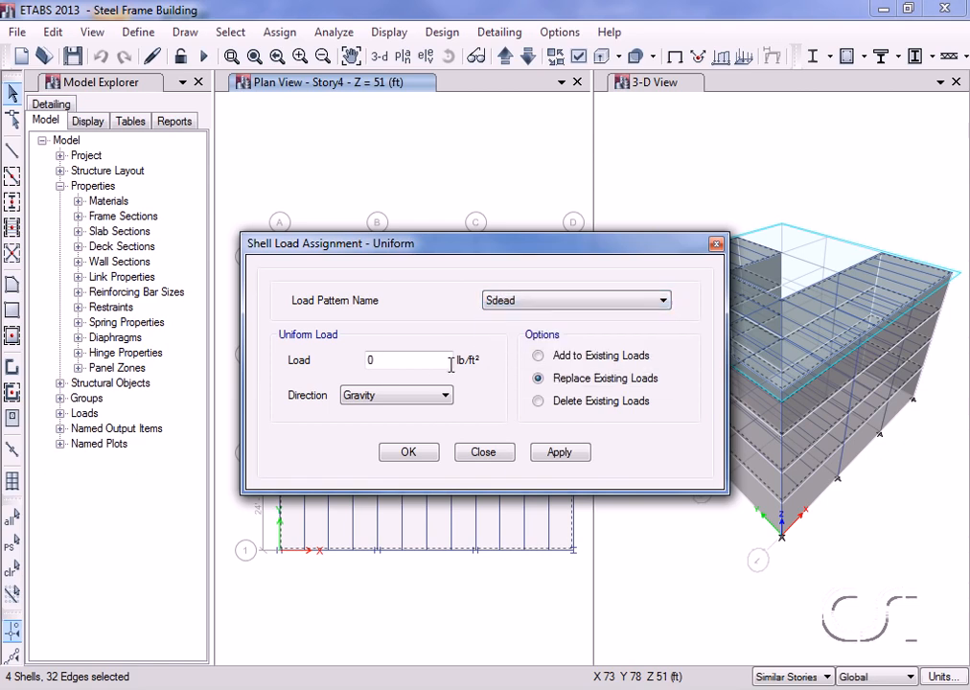
pyautogui.doubleClick(416, 359)
pyautogui.write('35')
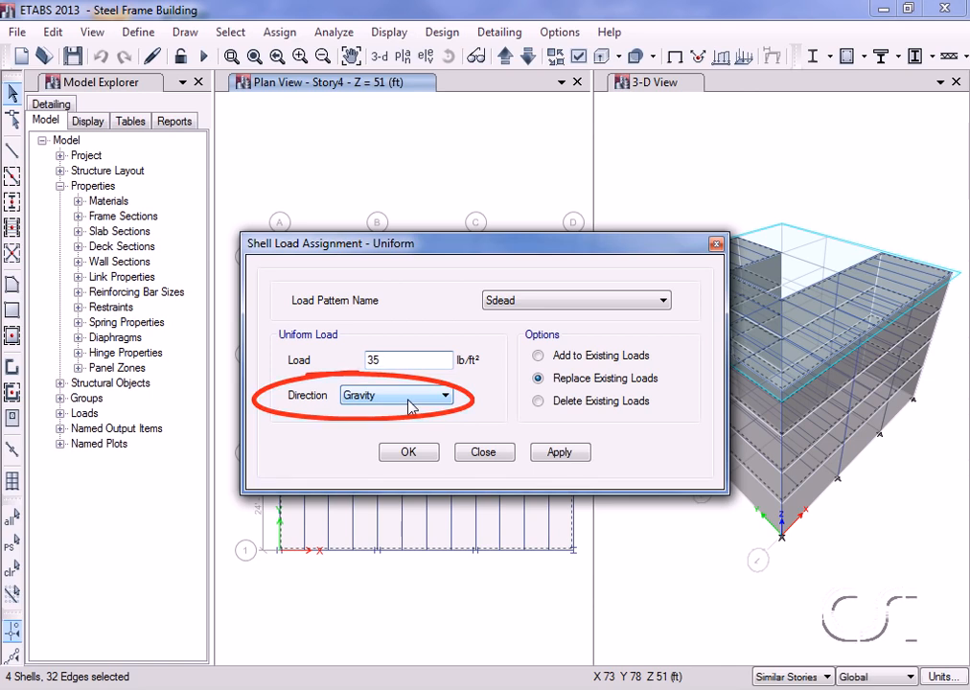
pyautogui.click(559, 452)
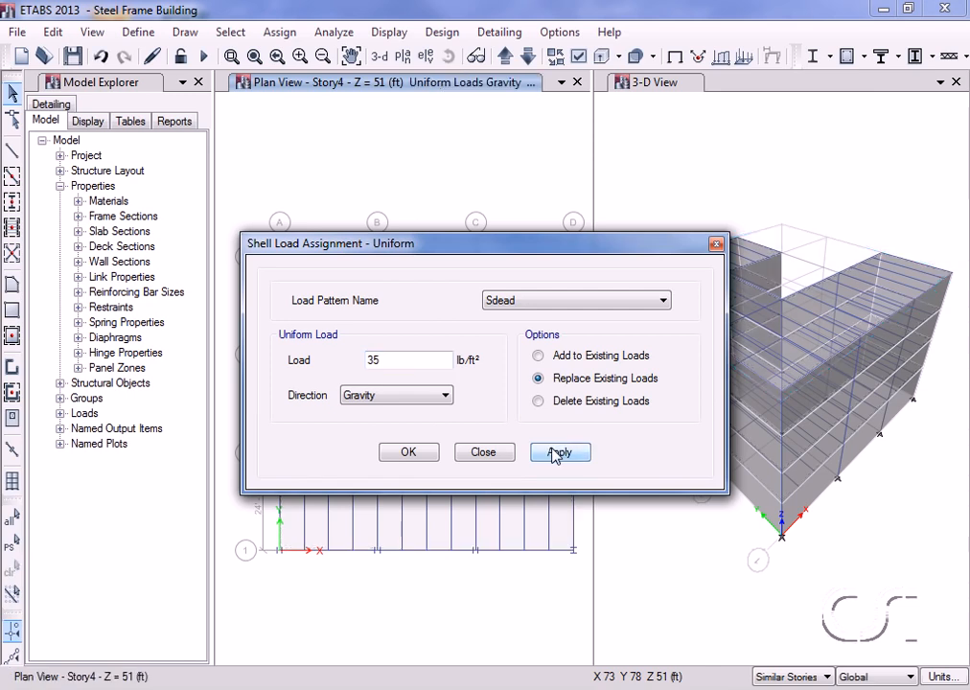
# Apply a 100 lb/ft² uniform Live load to the same floor shells.
pyautogui.moveTo(526, 251); pyautogui.dragTo(748, 128)
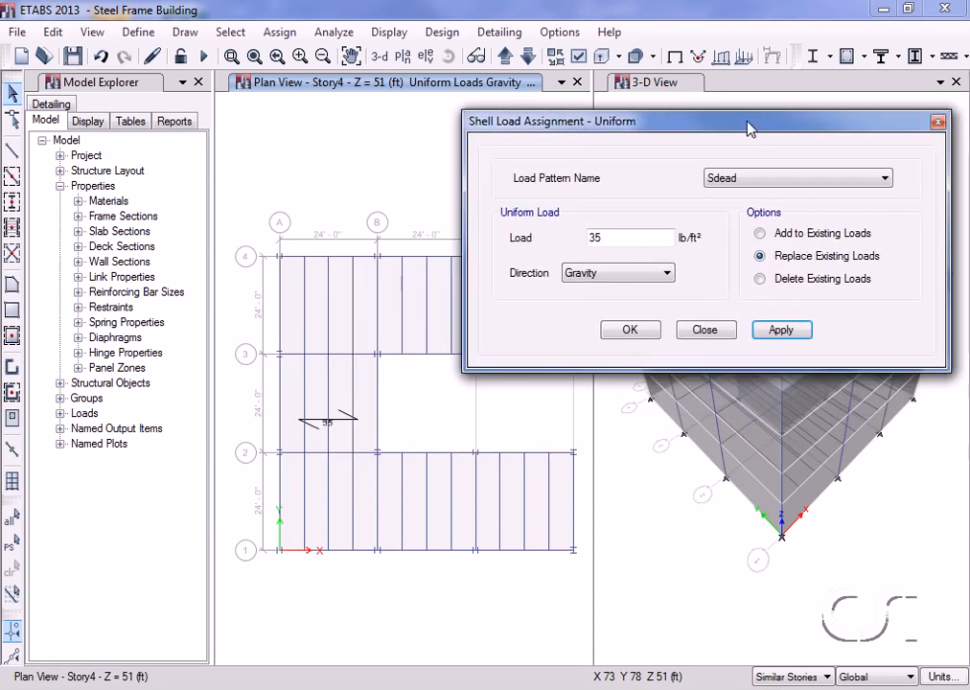
pyautogui.click(347, 387)
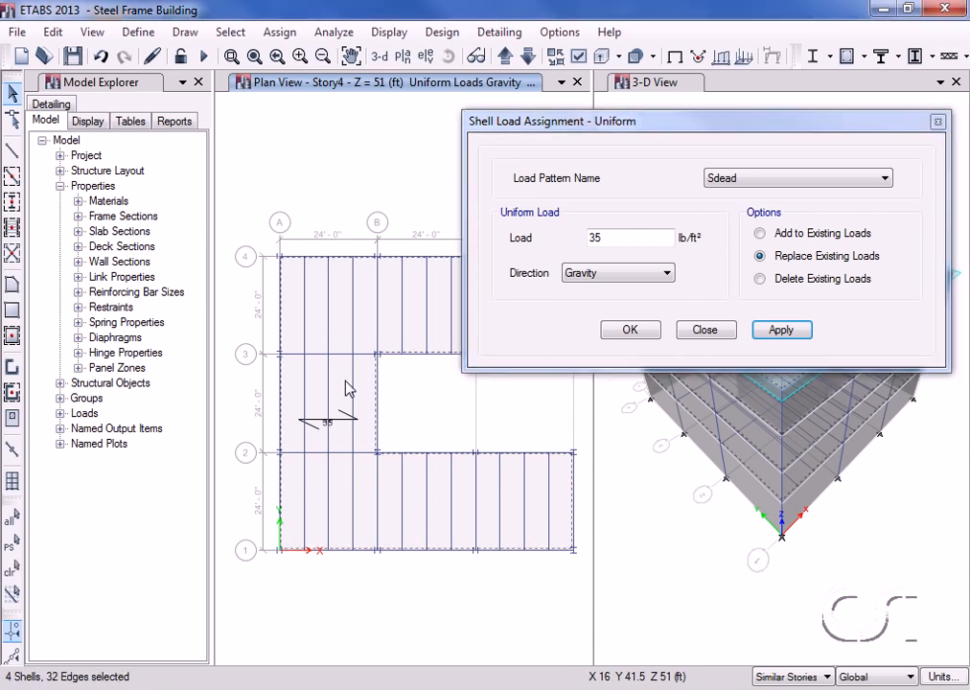
pyautogui.click(719, 179)
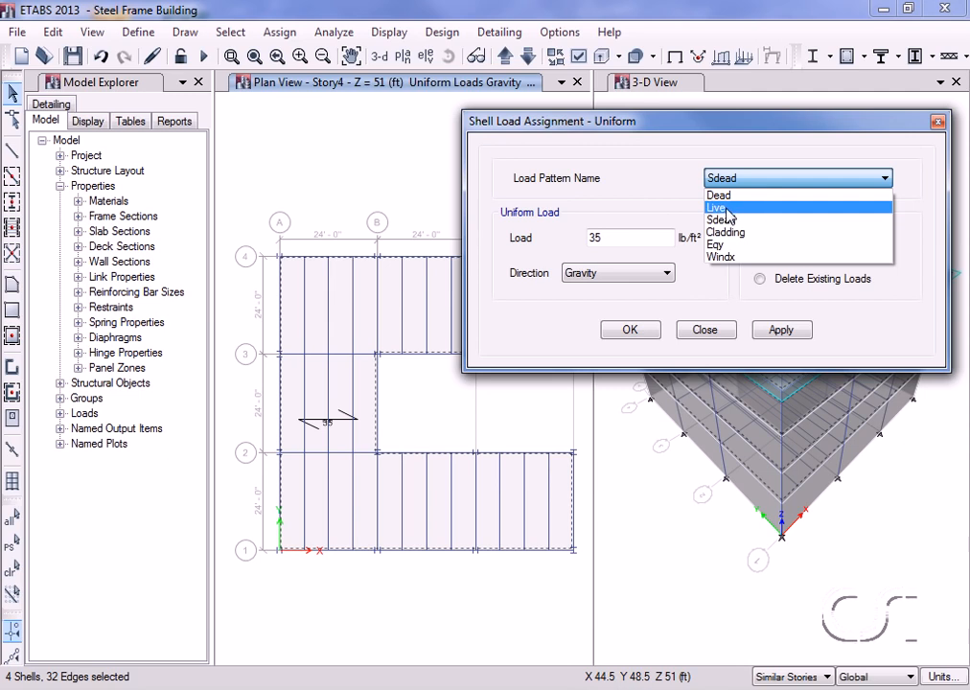
pyautogui.click(729, 208)
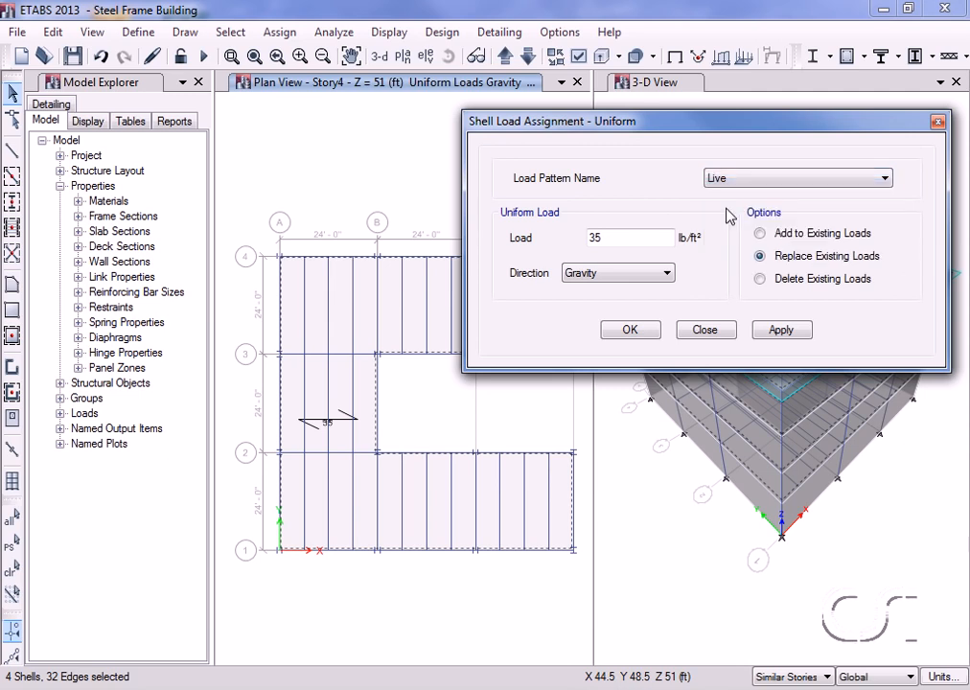
pyautogui.doubleClick(610, 238)
pyautogui.write('100')
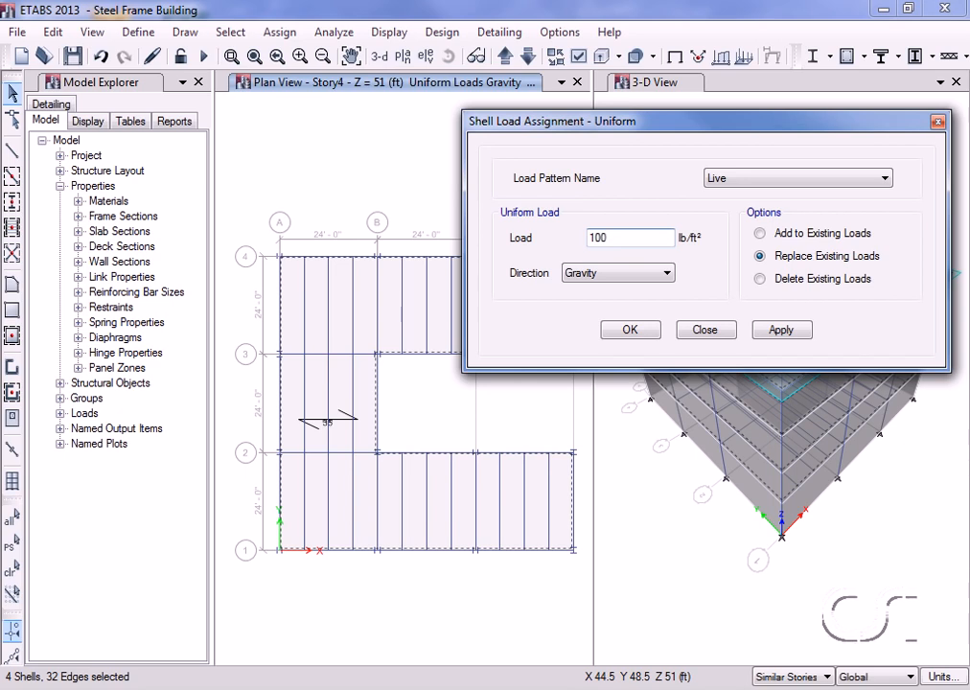
pyautogui.click(779, 331)
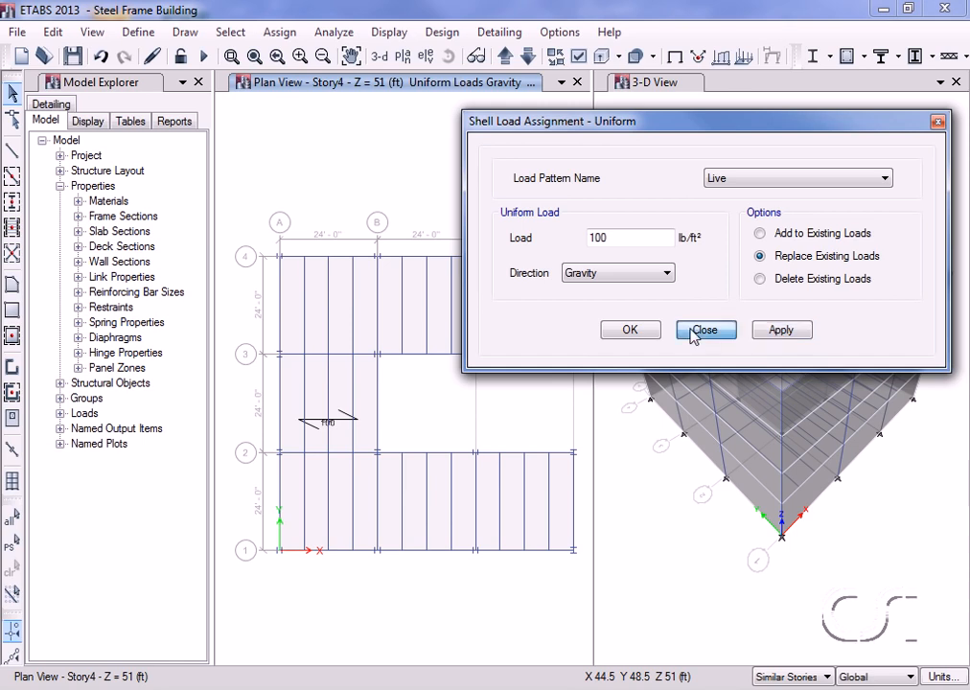
pyautogui.click(704, 329)
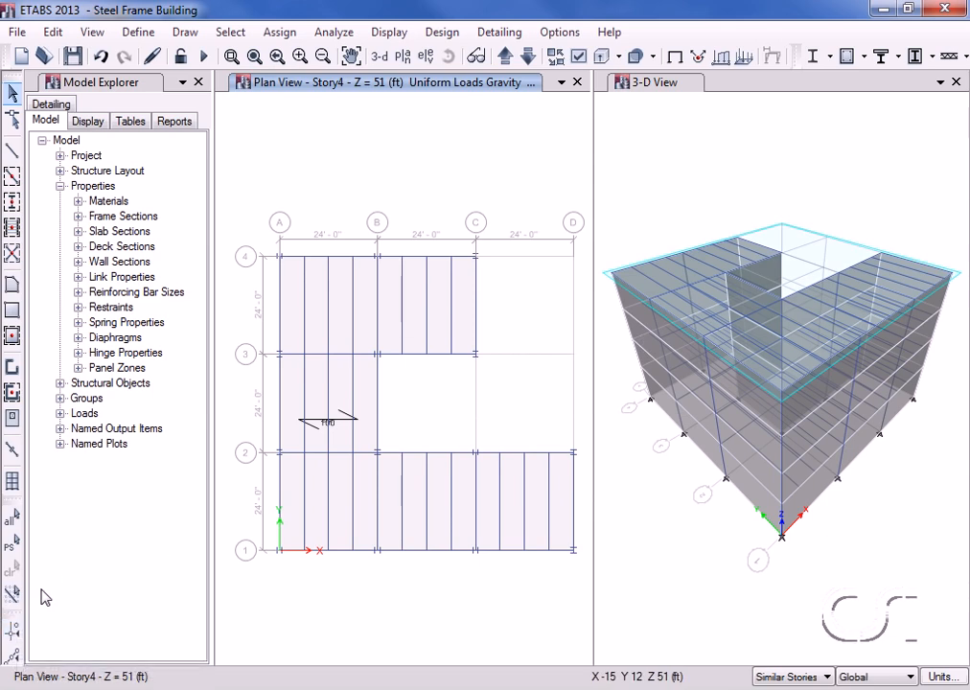
# Select the Story4 perimeter beams along grids A, 4, C, 3, B, 2, D and 1.
pyautogui.click(284, 497)
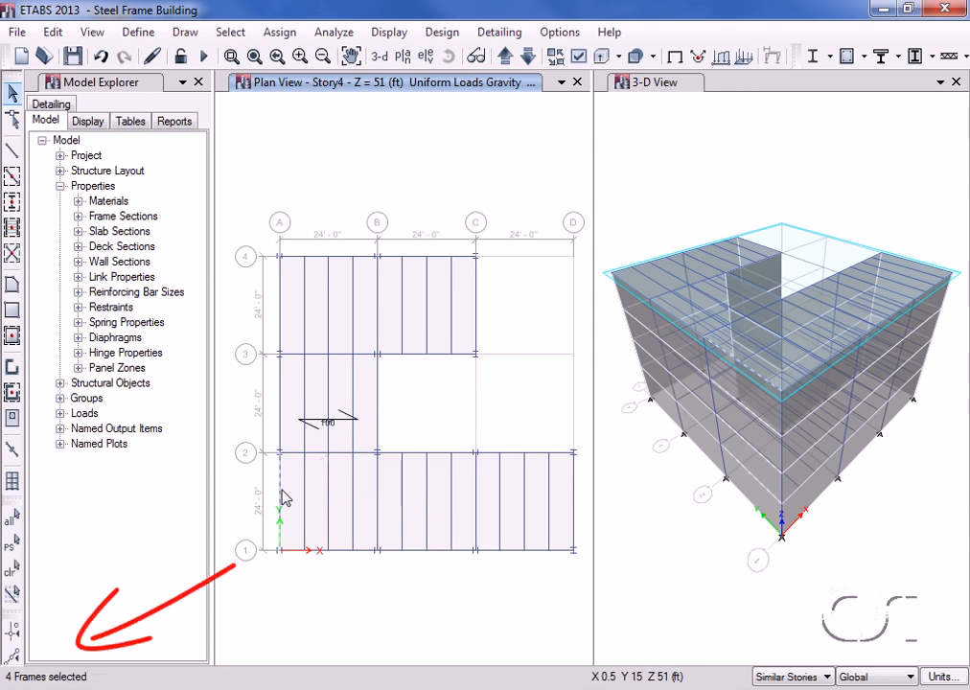
pyautogui.click(280, 412)
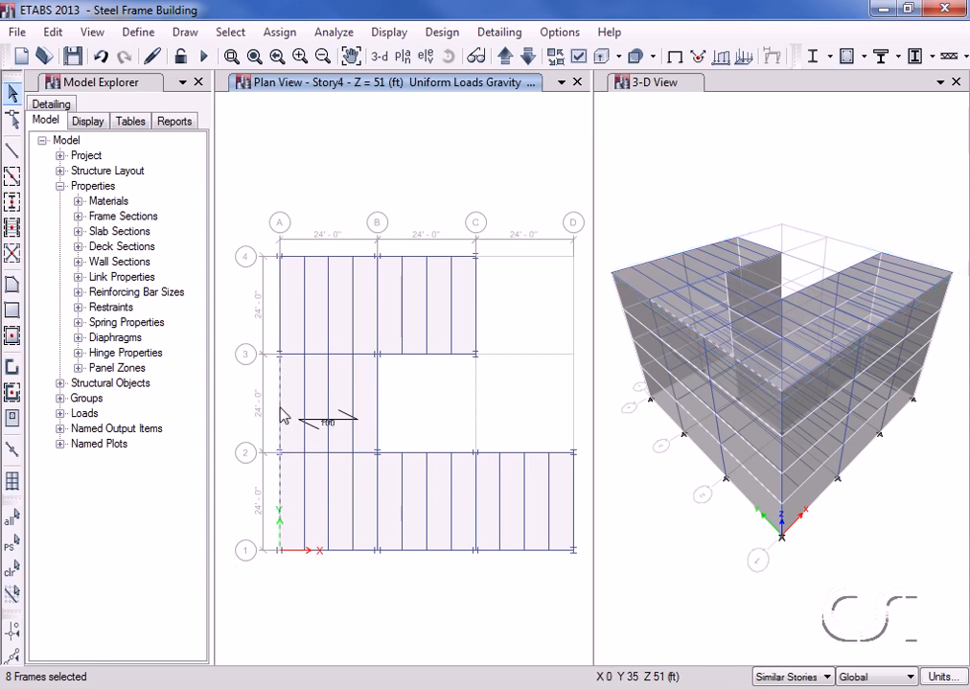
pyautogui.click(282, 321)
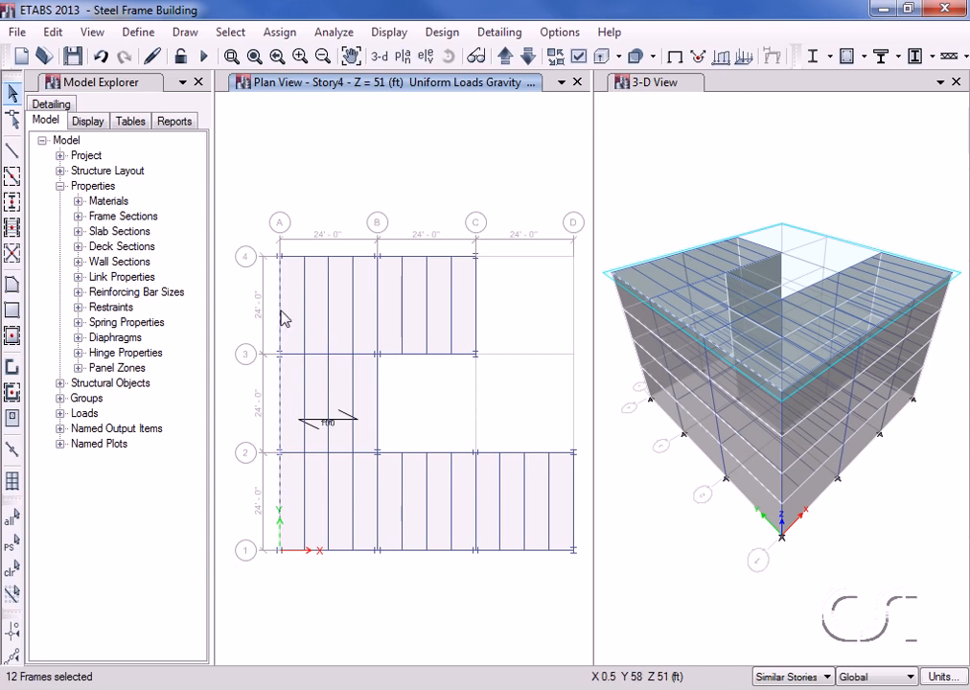
pyautogui.click(331, 257)
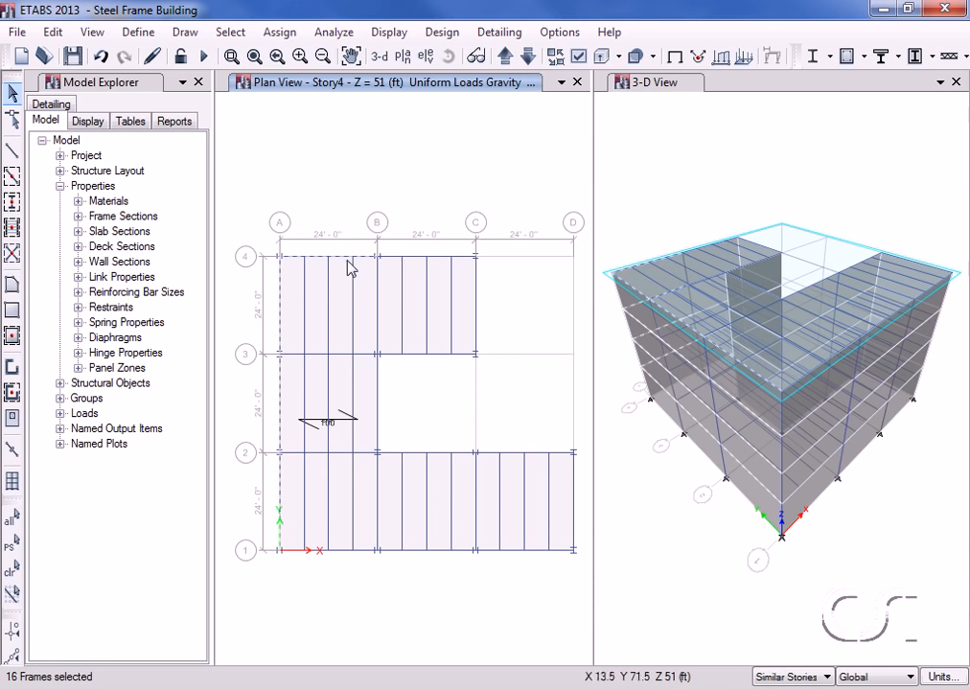
pyautogui.click(418, 259)
pyautogui.click(476, 300)
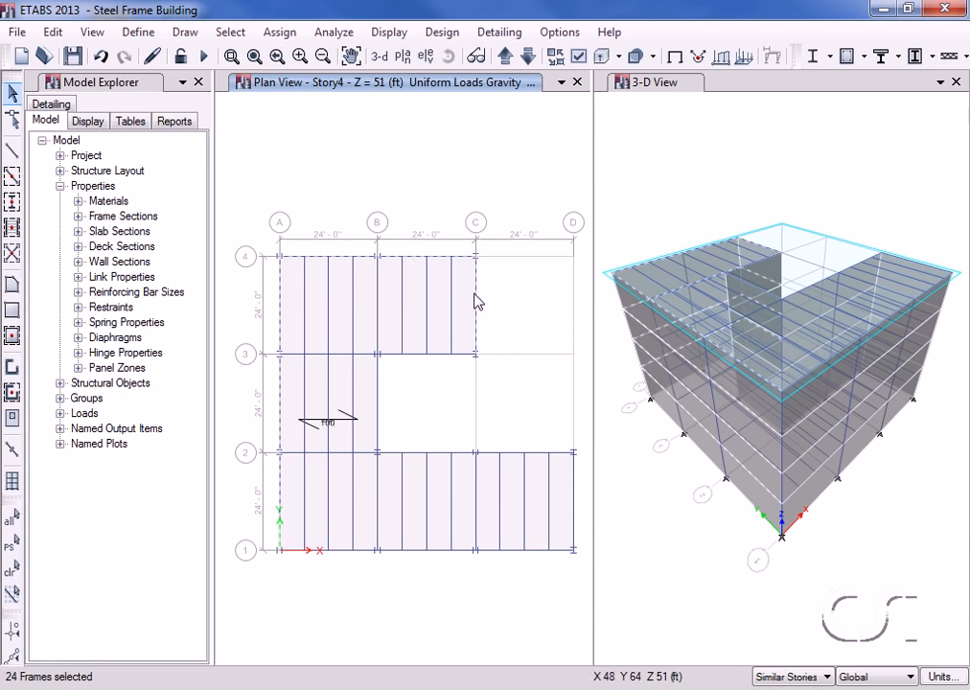
pyautogui.click(440, 357)
pyautogui.click(382, 406)
pyautogui.click(427, 457)
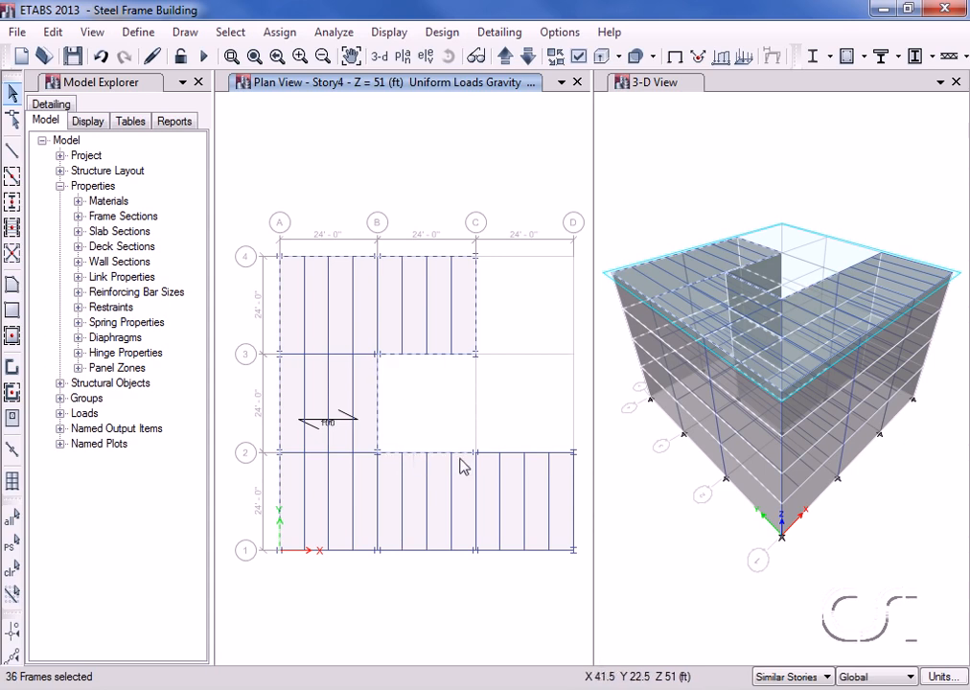
pyautogui.click(515, 456)
pyautogui.click(575, 494)
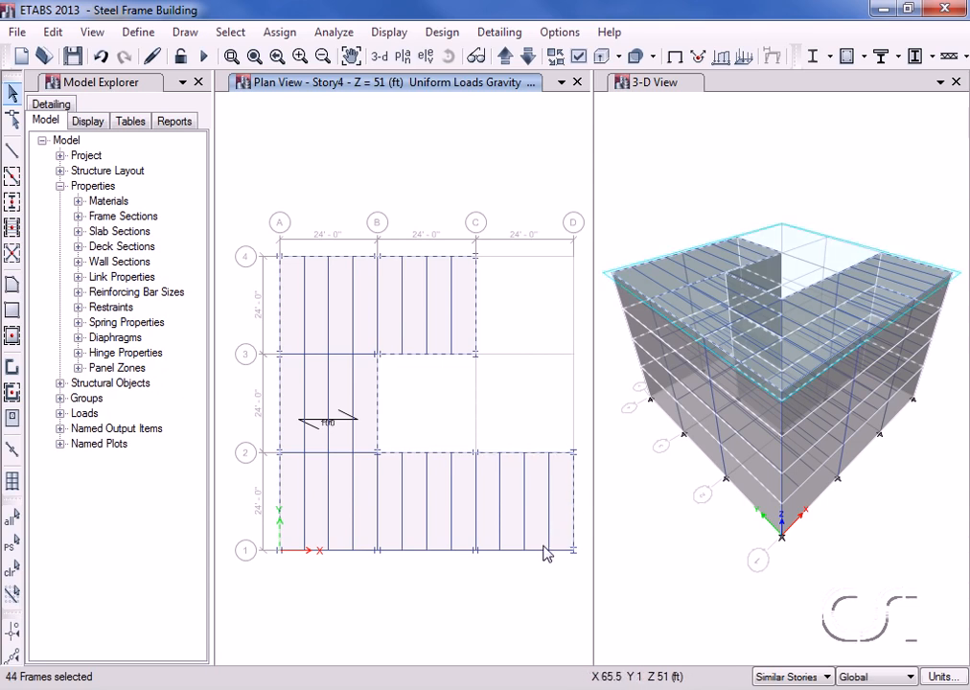
pyautogui.click(442, 551)
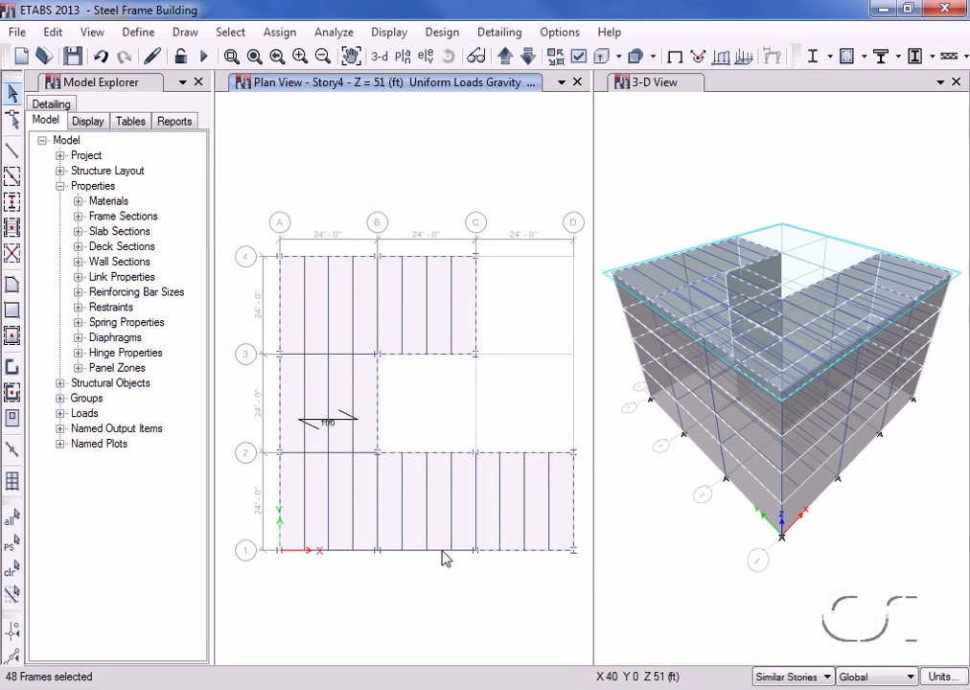
pyautogui.click(342, 552)
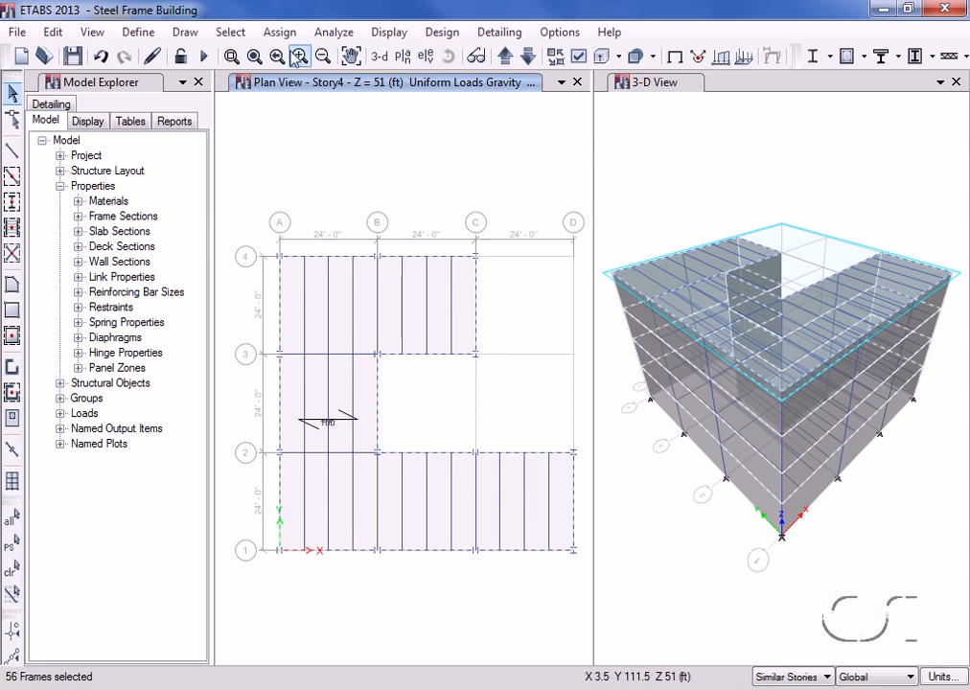
pyautogui.click(287, 35)
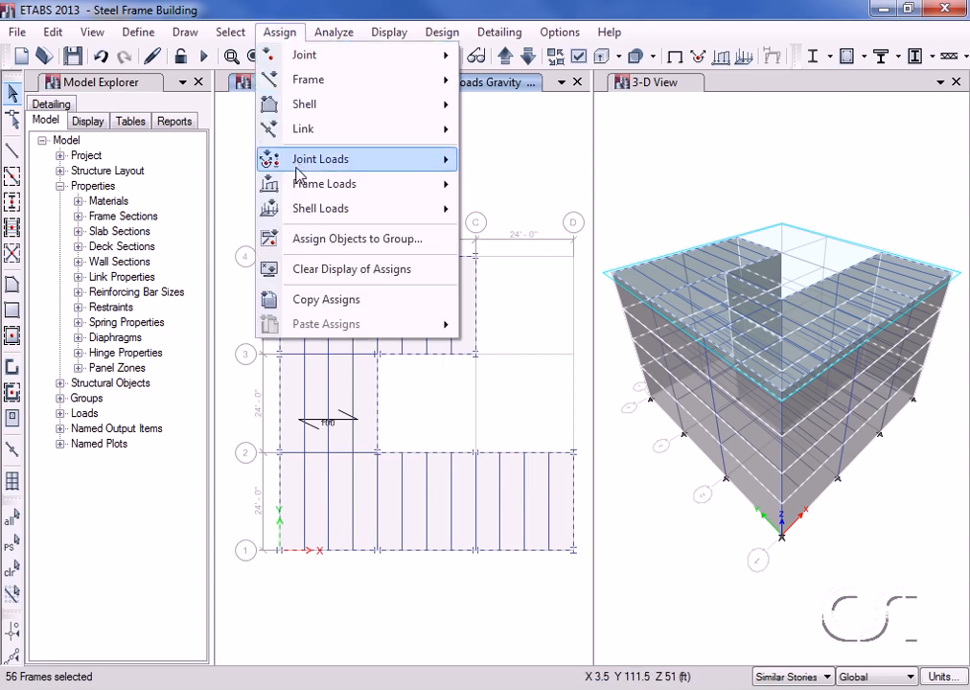
# Assign a 0.25 kip/ft uniform distributed Cladding load to the selected perimeter beams.
pyautogui.moveTo(299, 191)
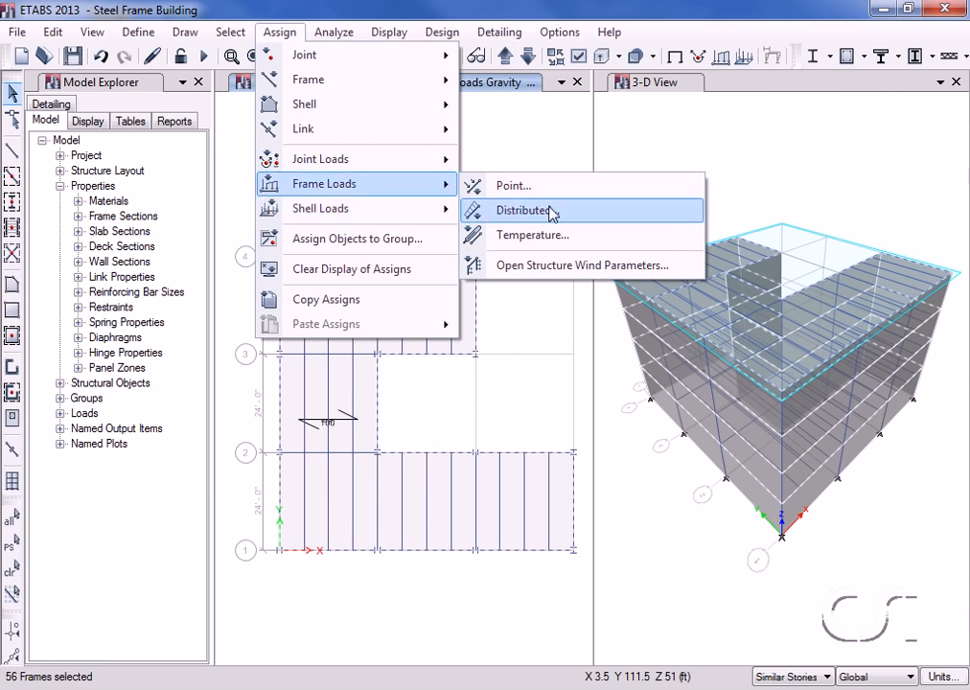
pyautogui.click(514, 212)
pyautogui.click(514, 241)
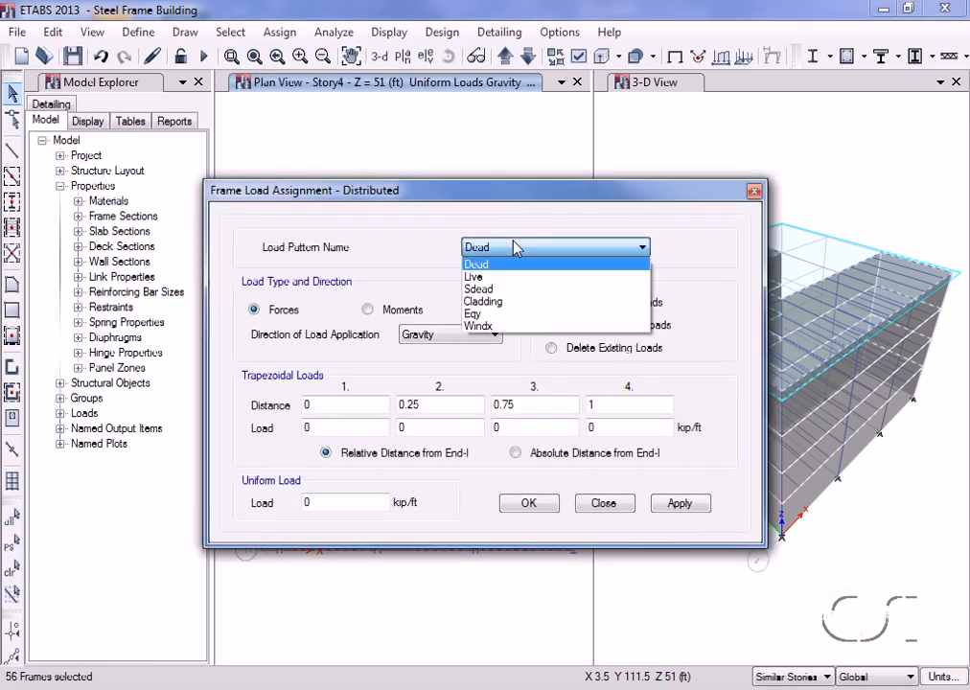
pyautogui.click(503, 302)
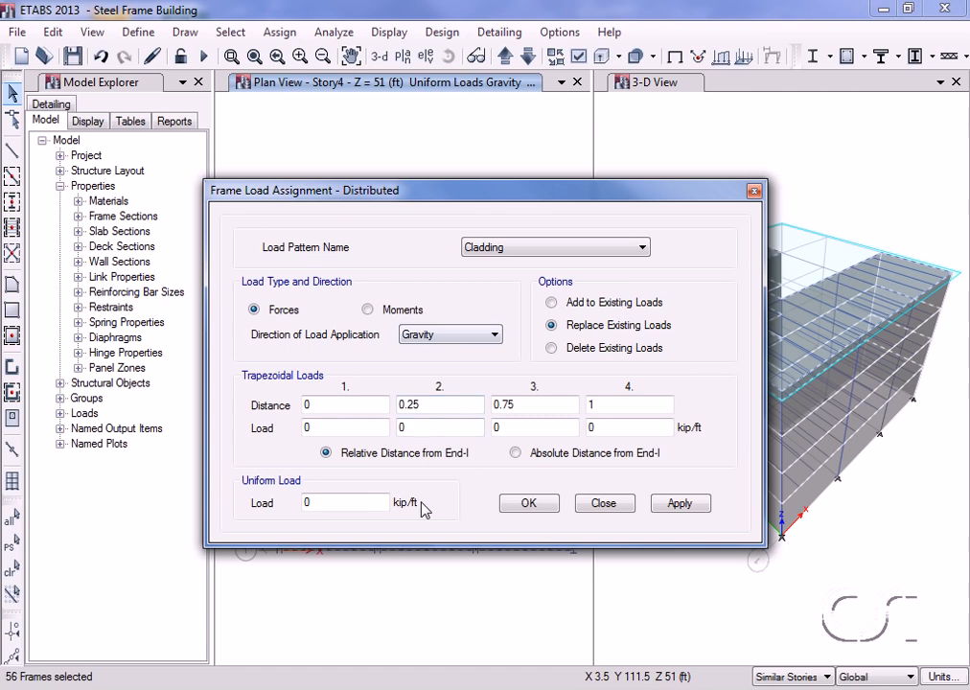
pyautogui.click(346, 505)
pyautogui.write('.25')
pyautogui.click(528, 505)
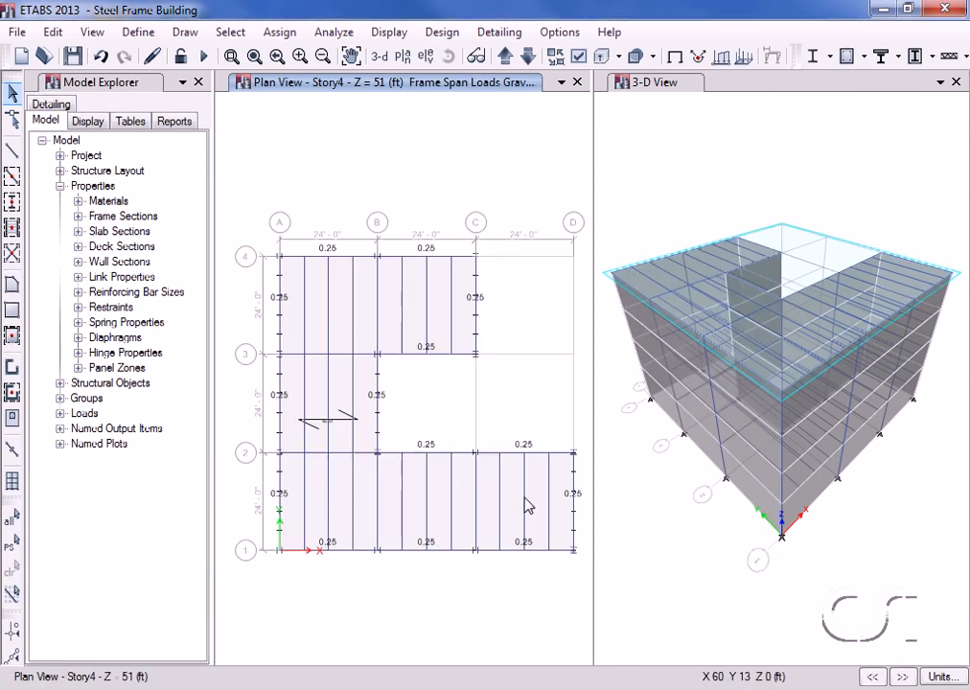
# Hide the displayed load assignments and show the Story4 plan (Z = 51 ft) in the left window.
pyautogui.click(389, 60)
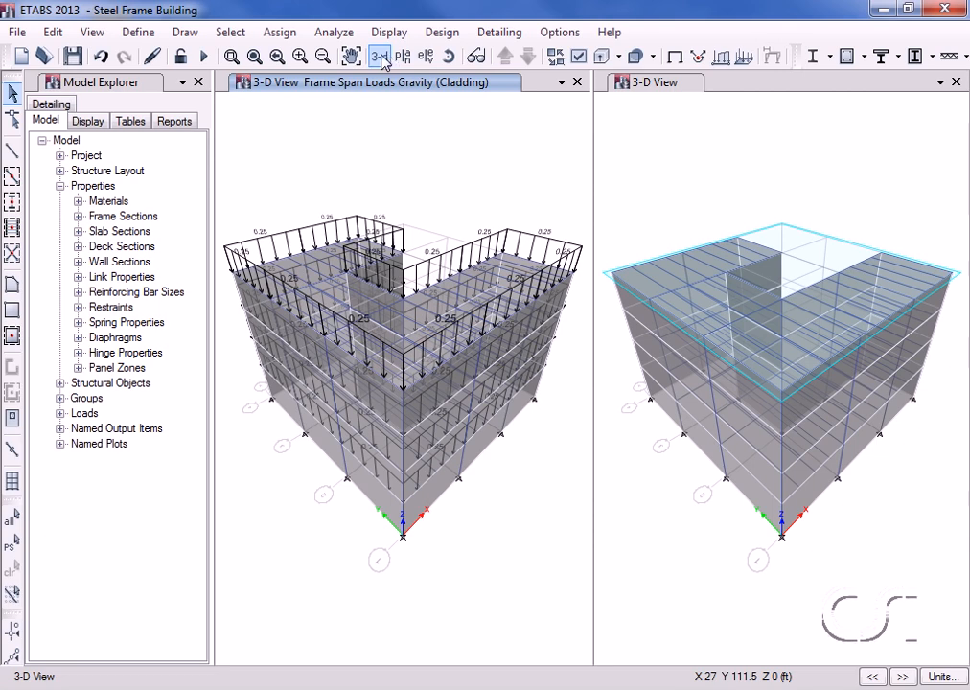
pyautogui.click(290, 35)
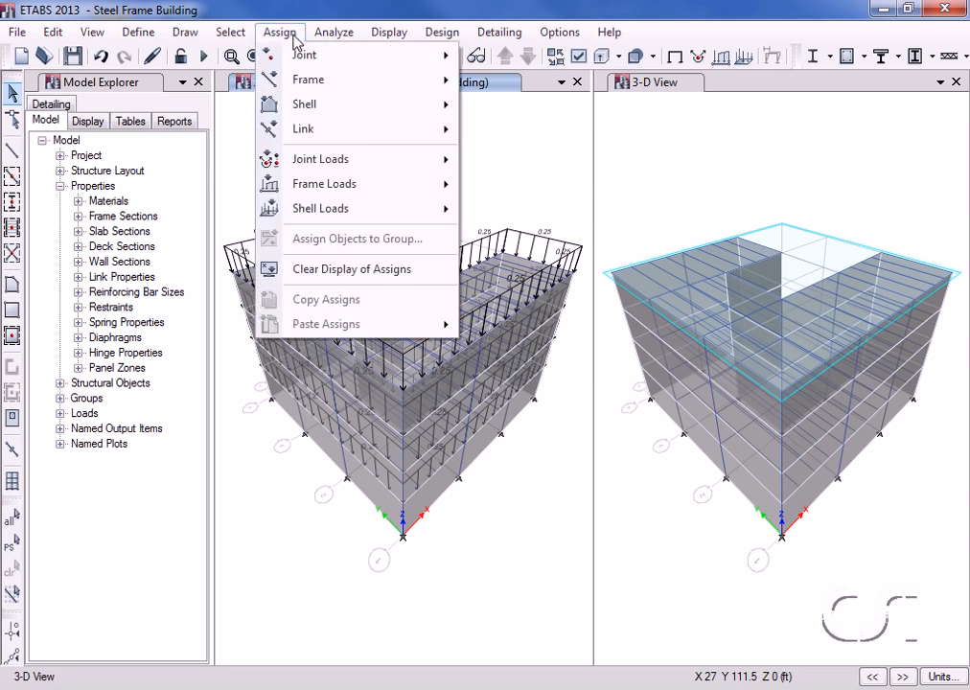
pyautogui.click(400, 272)
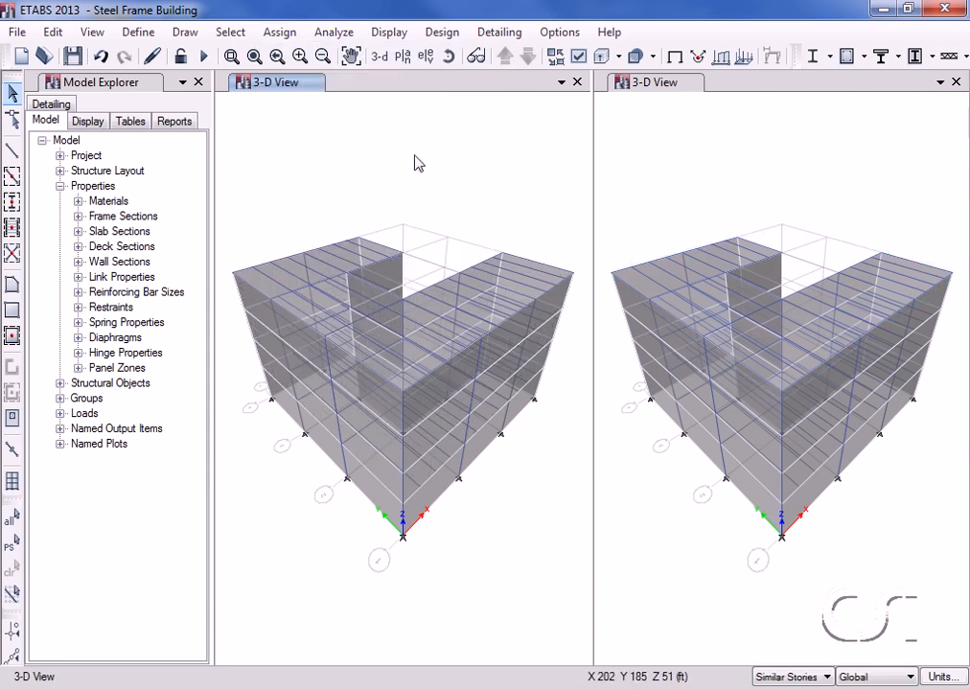
pyautogui.click(404, 58)
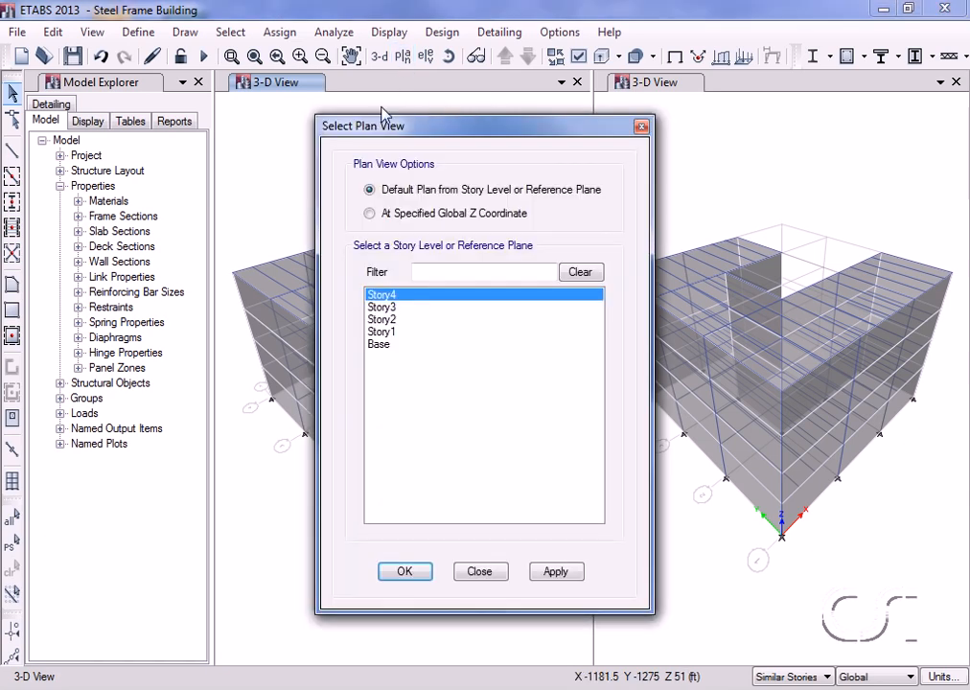
pyautogui.click(402, 572)
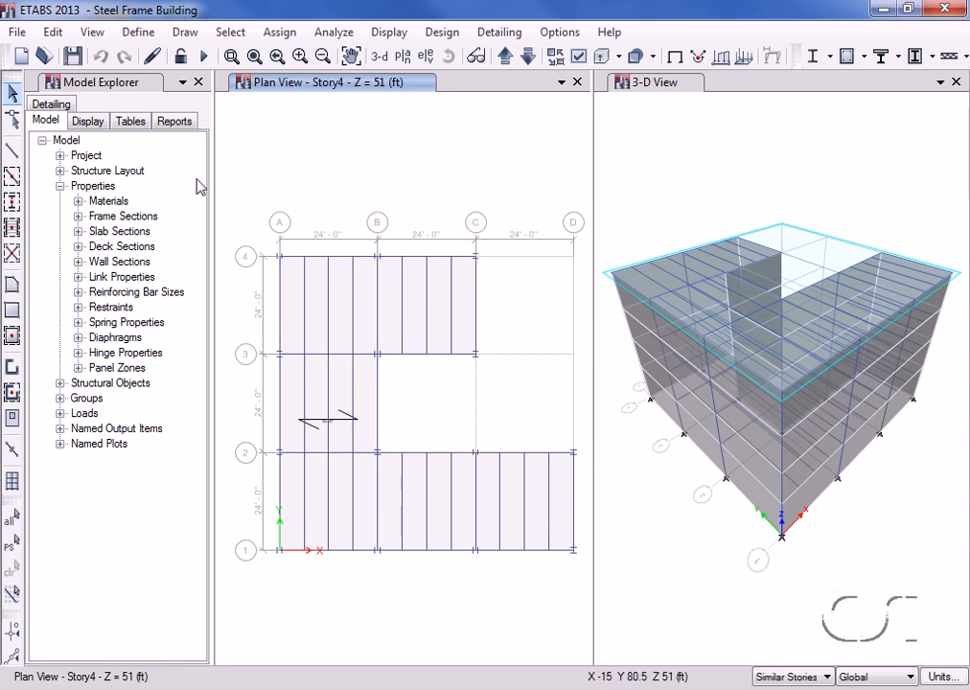
# Start a new developed elevation definition named RIGHT.
pyautogui.click(186, 31)
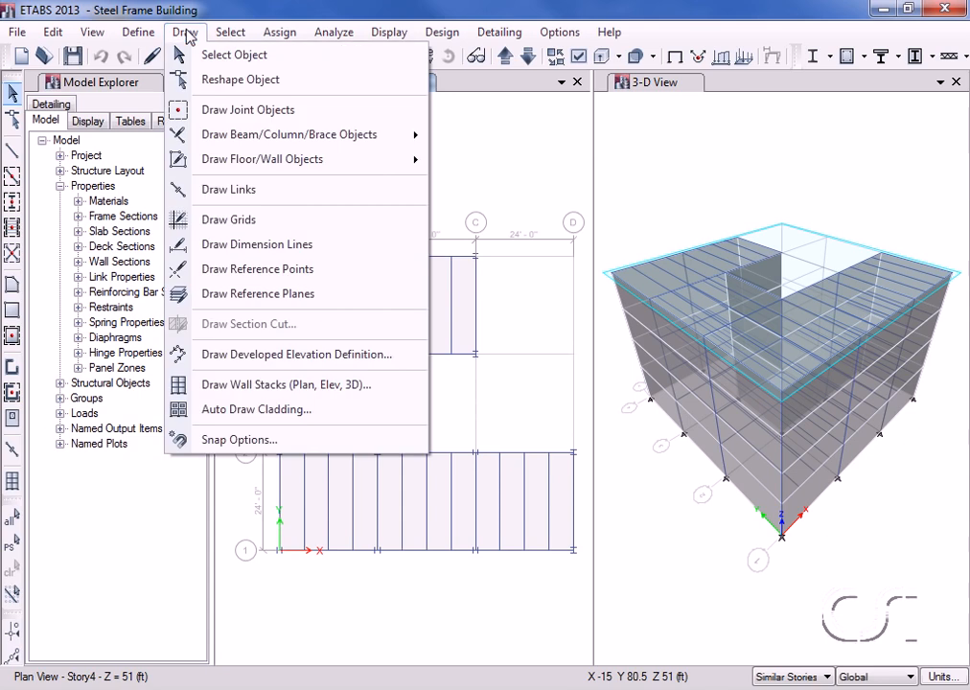
pyautogui.click(390, 354)
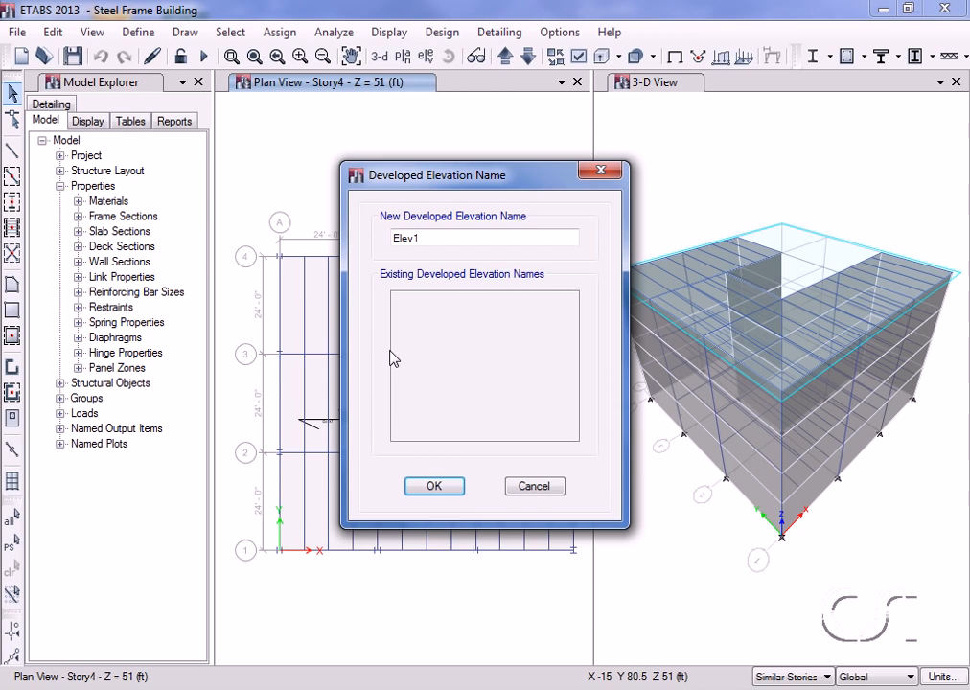
pyautogui.doubleClick(428, 235)
pyautogui.write('RIGHT')
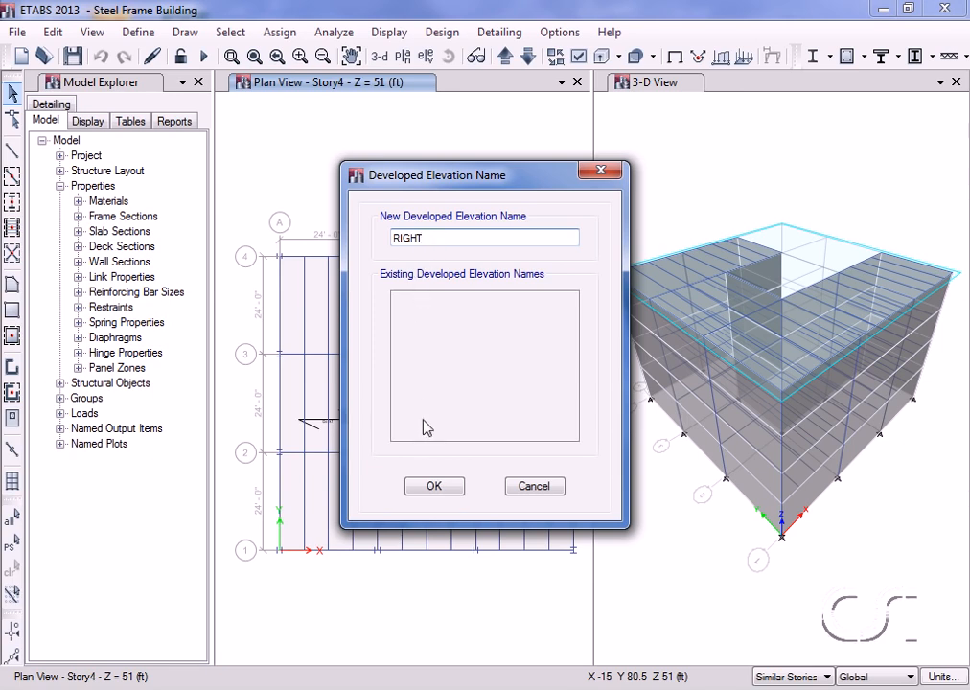
pyautogui.click(450, 492)
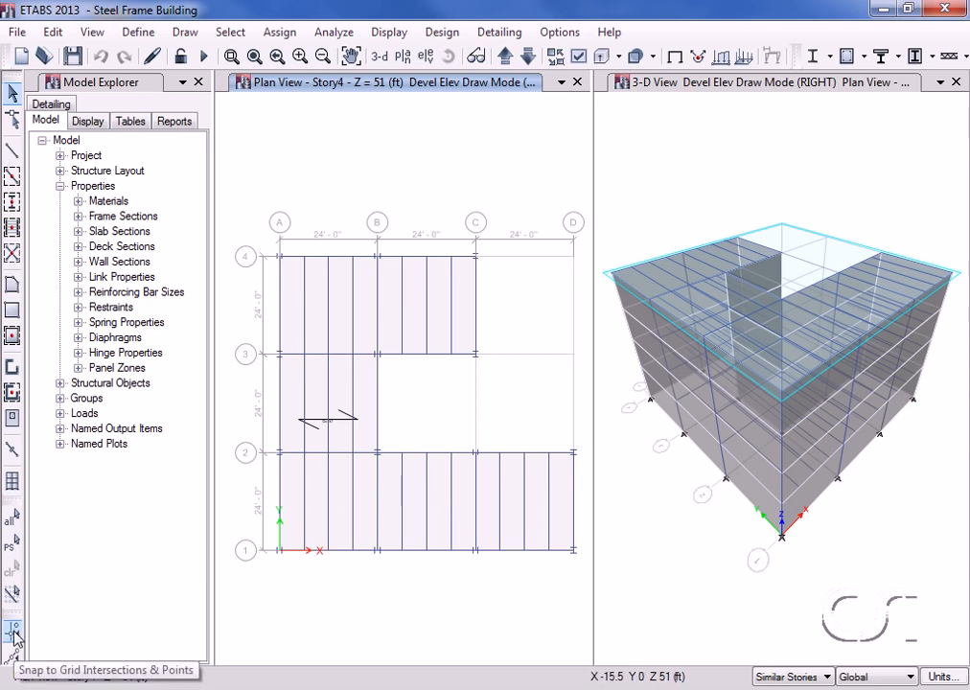
# Trace the RIGHT elevation through grid points D1, D2, B2, B3, C3 and C4 with grid snap.
pyautogui.click(13, 631)
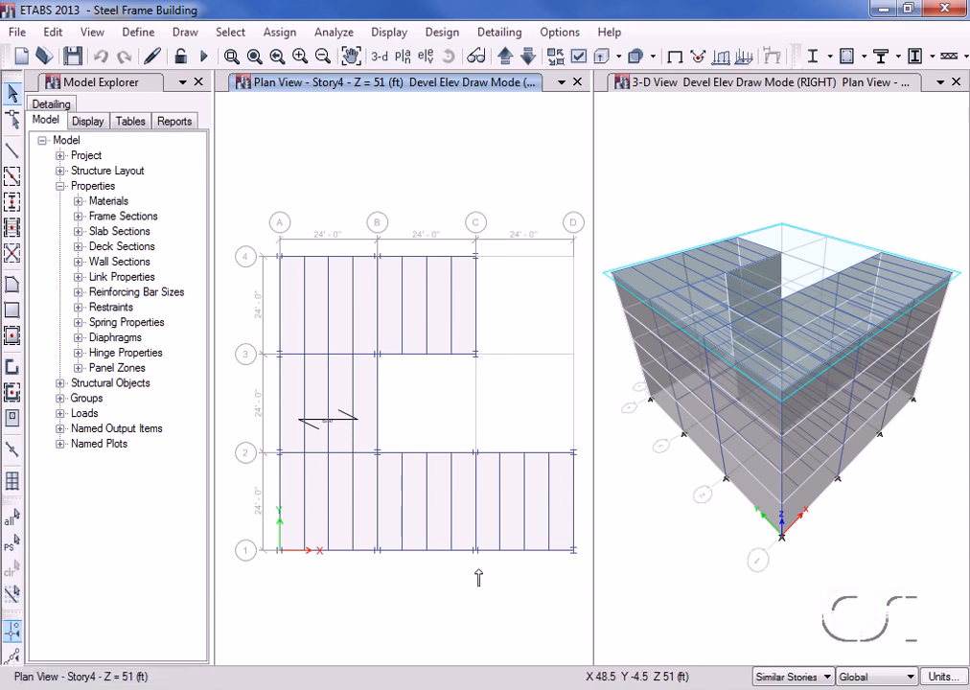
pyautogui.click(572, 550)
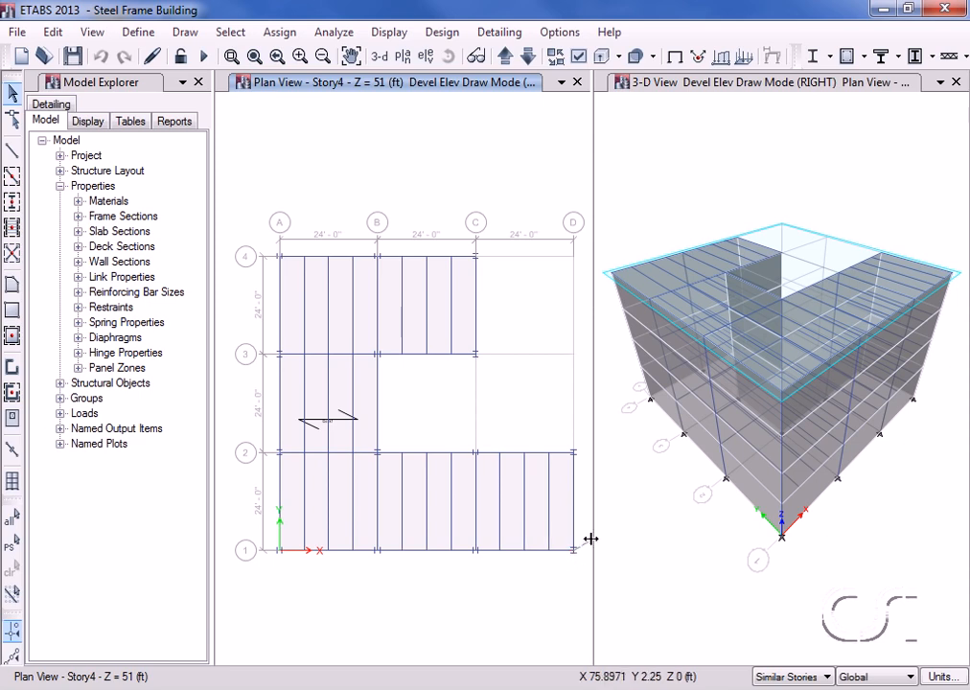
pyautogui.click(573, 454)
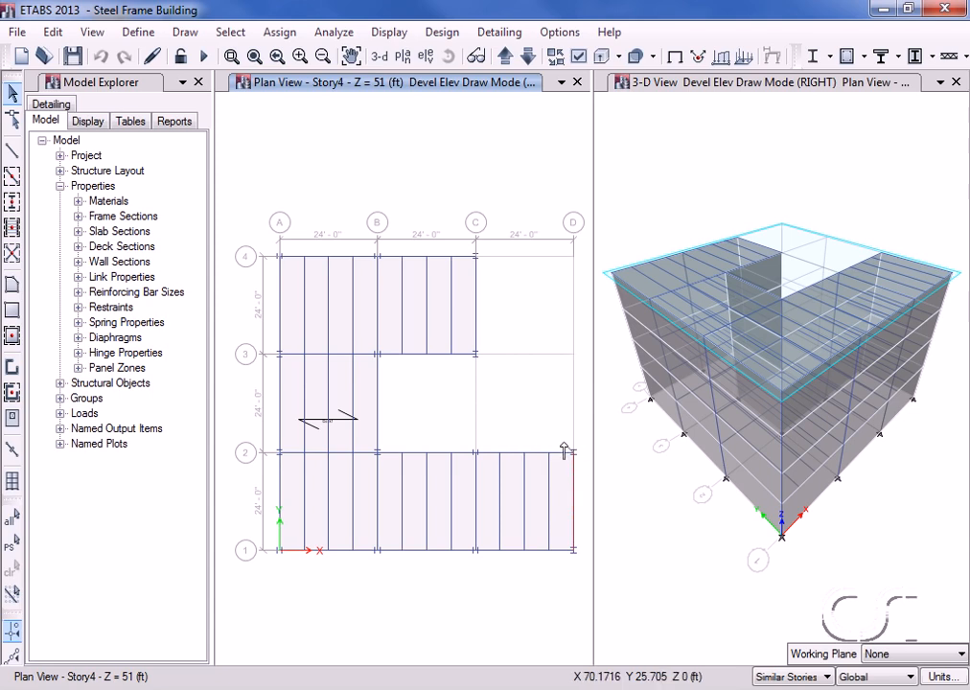
pyautogui.click(378, 452)
pyautogui.click(377, 356)
pyautogui.click(472, 356)
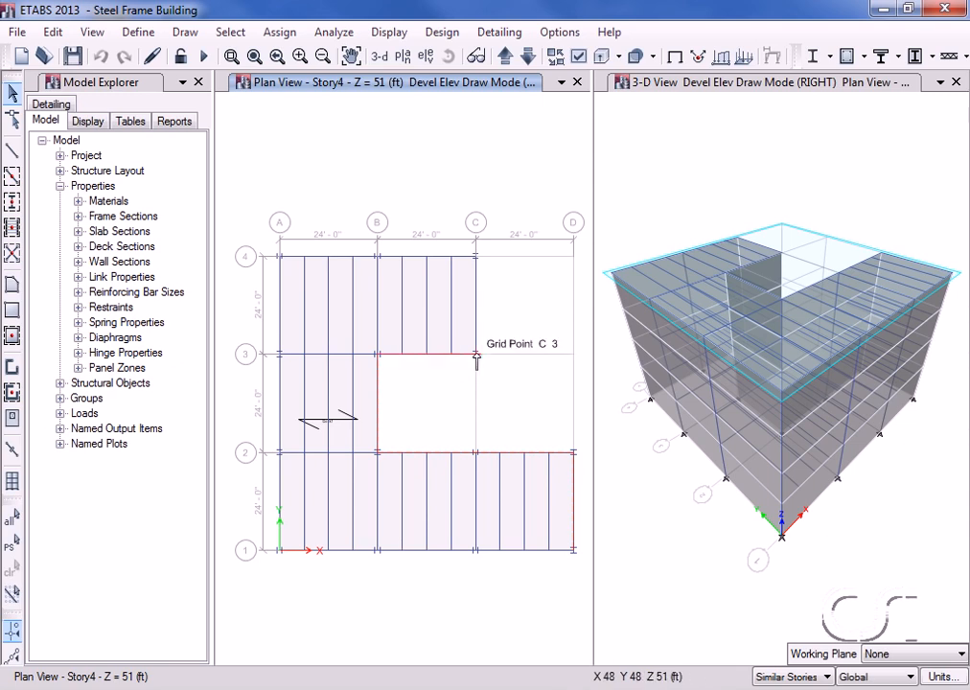
pyautogui.click(476, 259)
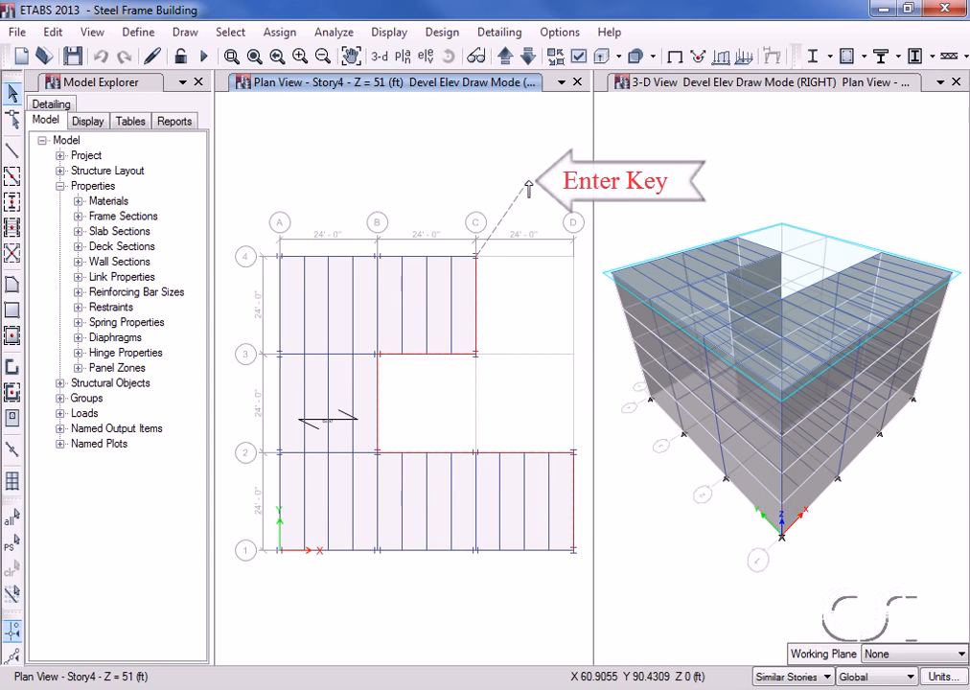
pyautogui.press('Return')
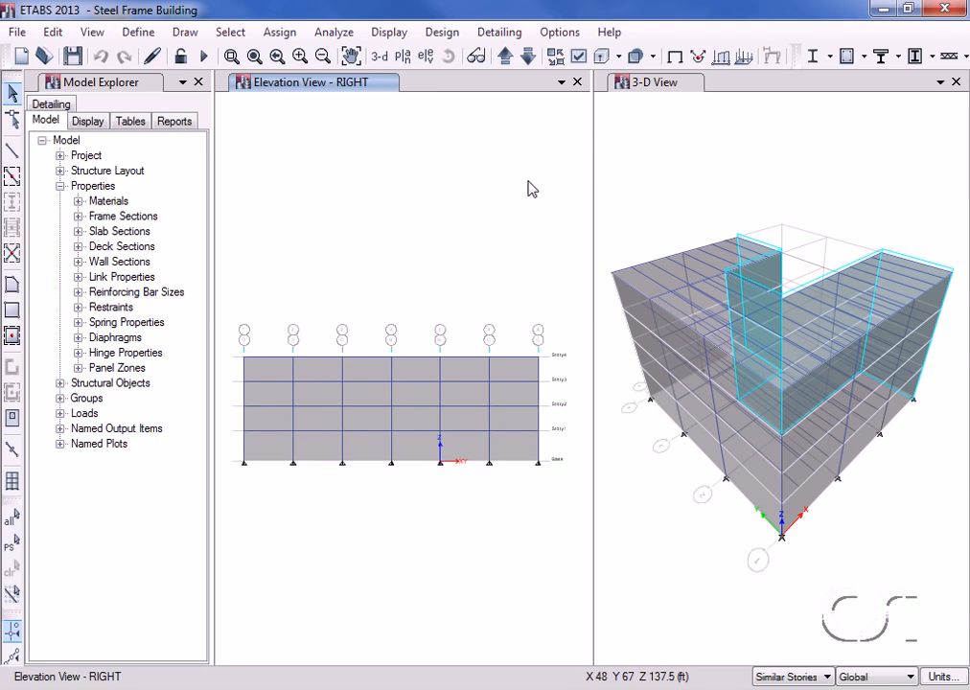
# Return the left window to the Story4 plan view and make the 3-D view active.
pyautogui.click(403, 57)
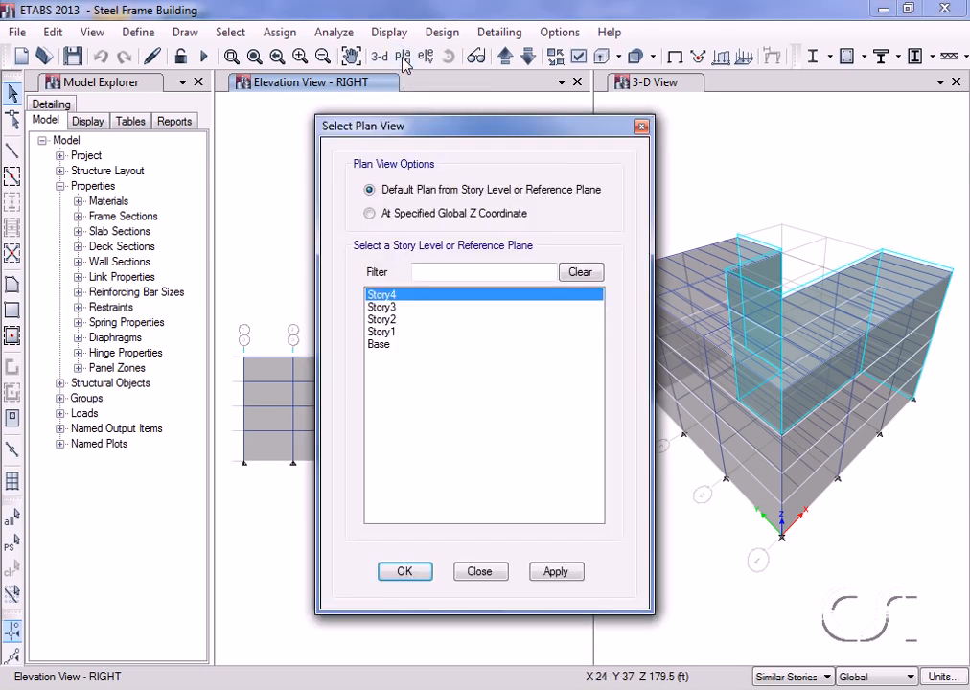
pyautogui.click(404, 573)
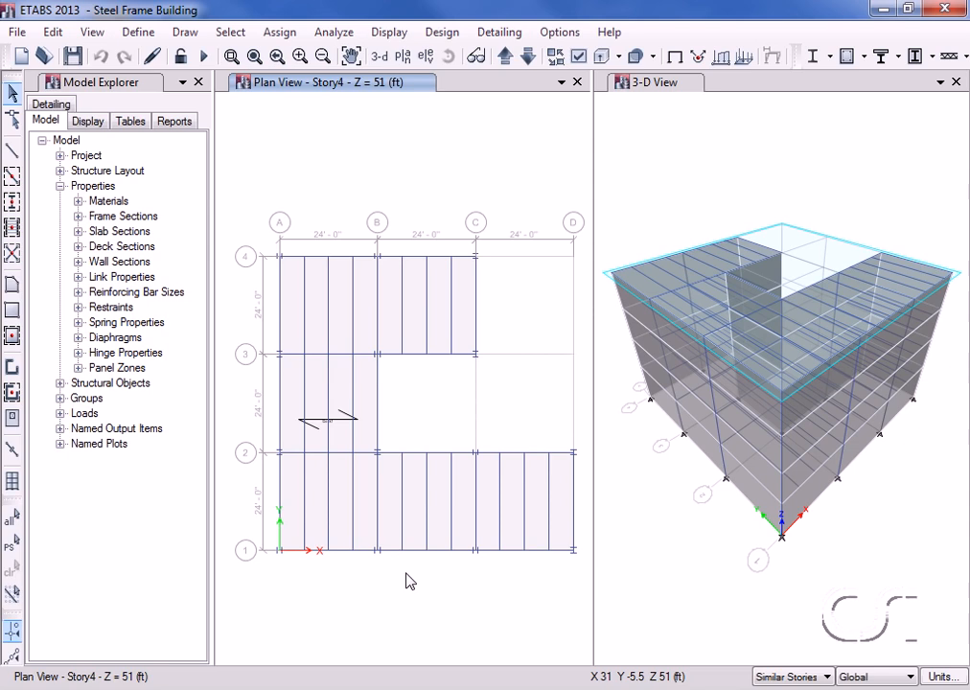
pyautogui.click(660, 146)
pyautogui.click(668, 87)
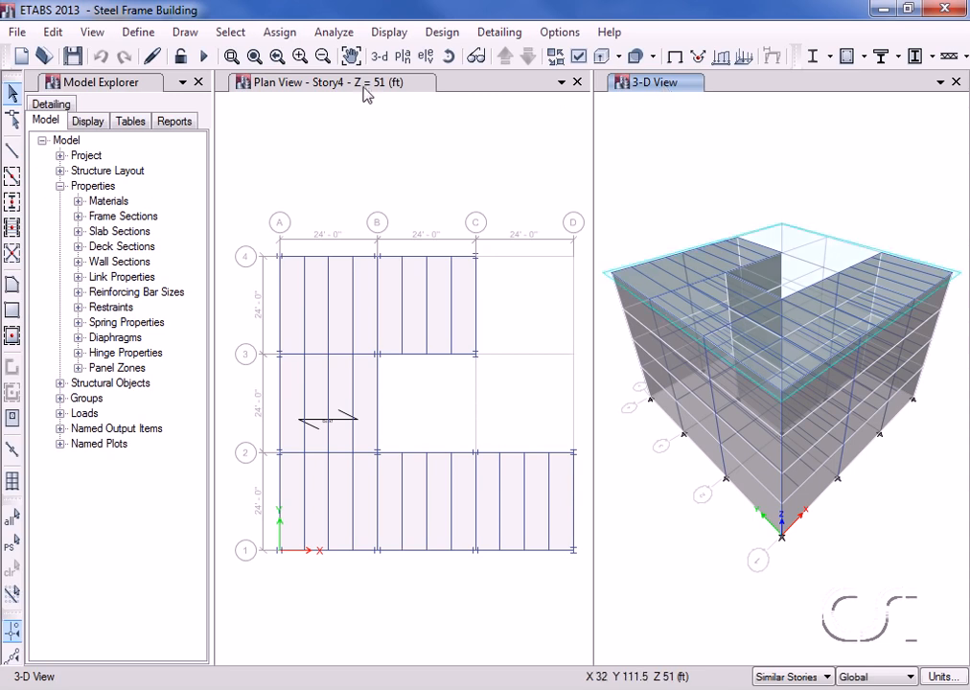
pyautogui.click(96, 35)
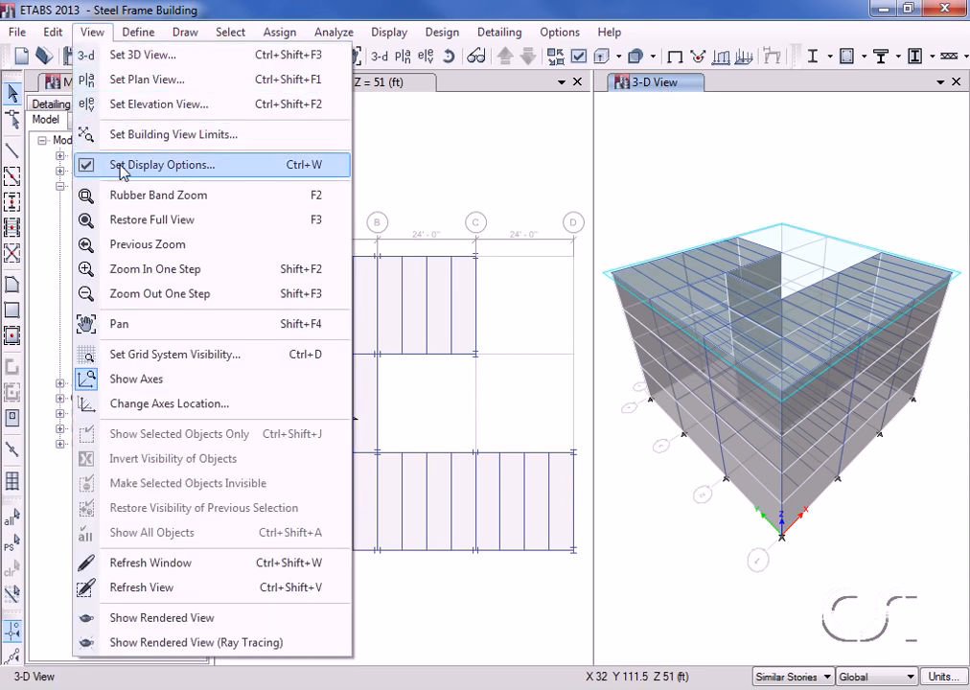
# Display shell local axes in the 3-D view and orbit the model to check the other side.
pyautogui.click(187, 167)
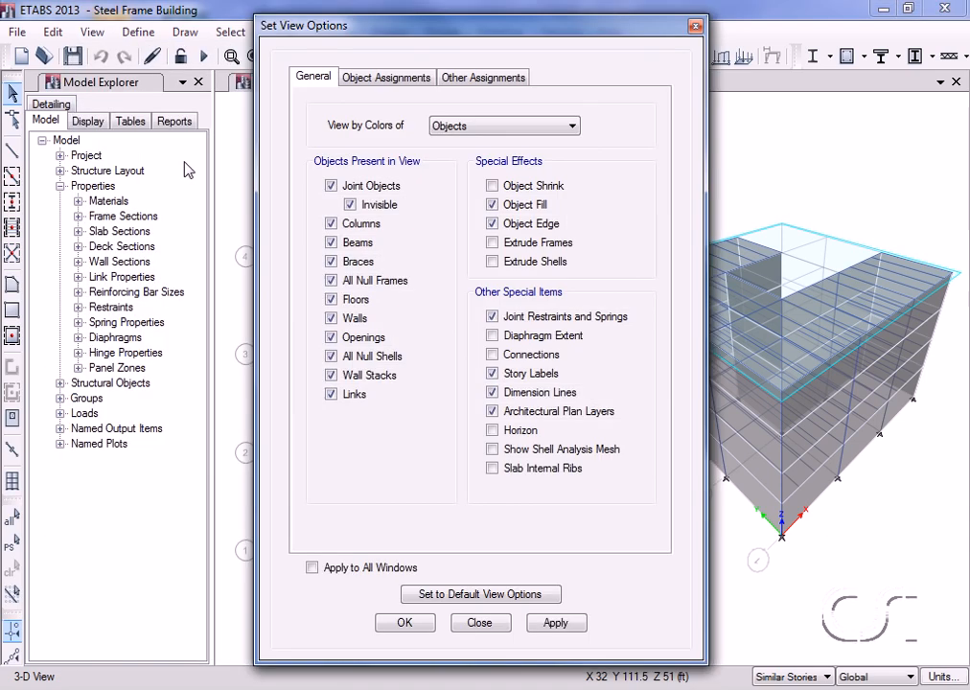
pyautogui.click(388, 78)
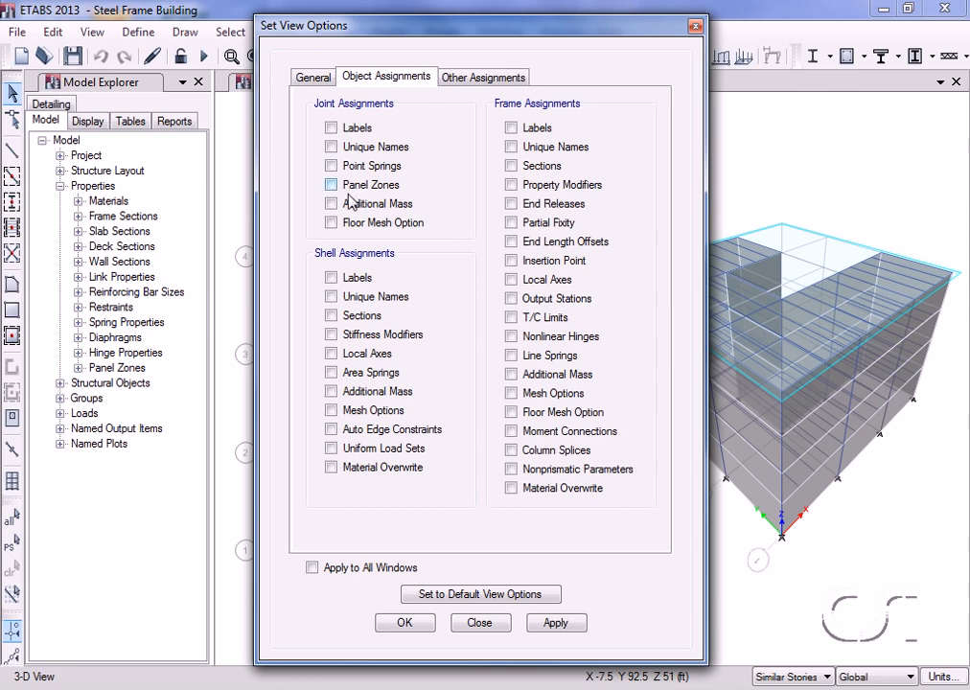
pyautogui.click(333, 356)
pyautogui.click(416, 623)
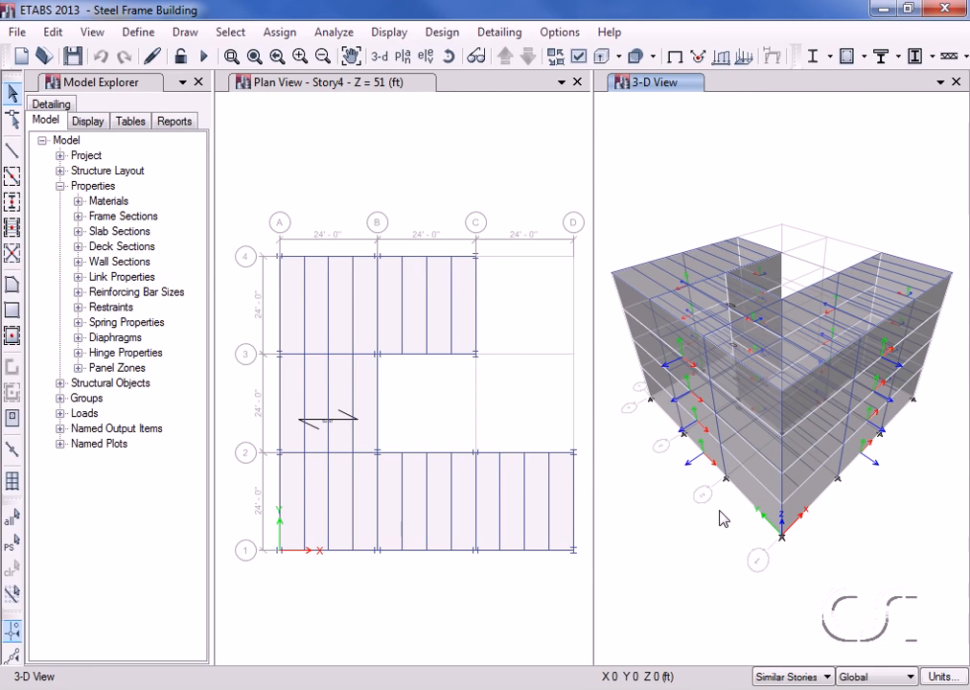
pyautogui.click(446, 58)
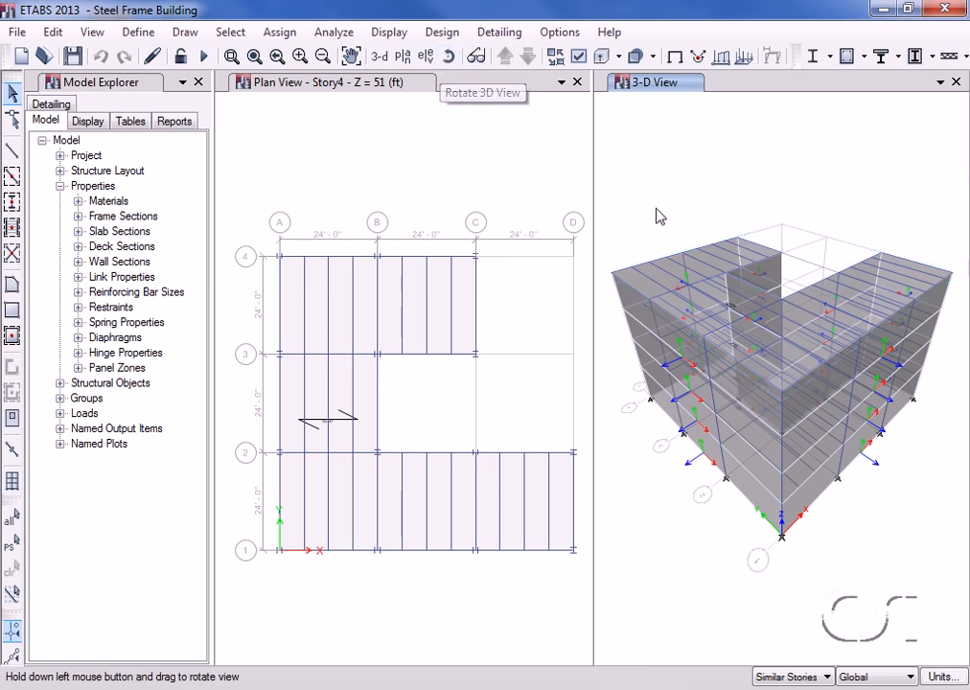
pyautogui.moveTo(918, 472)
pyautogui.mouseDown()
pyautogui.moveTo(896, 495)
pyautogui.moveTo(851, 514)
pyautogui.moveTo(798, 501)
pyautogui.moveTo(803, 489)
pyautogui.mouseUp()
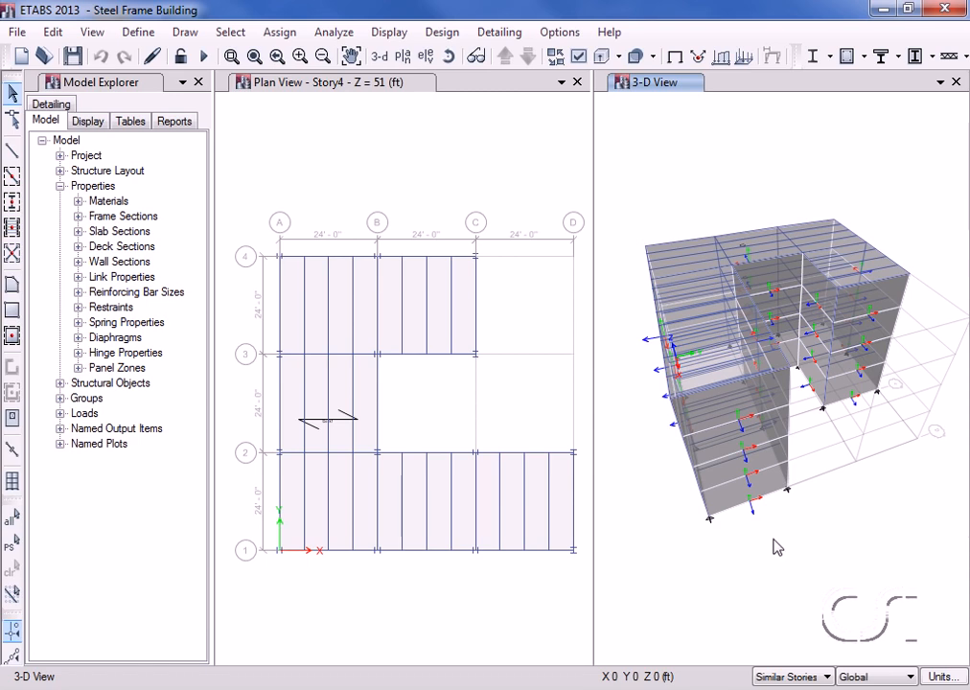
# Turn off the shell local axes display again.
pyautogui.click(578, 58)
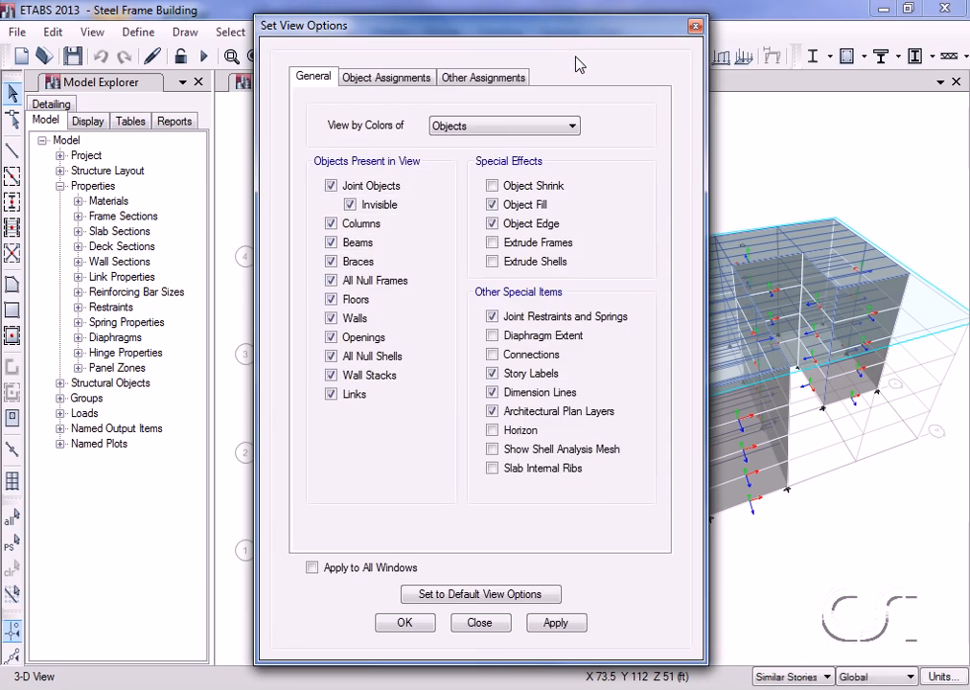
pyautogui.click(393, 80)
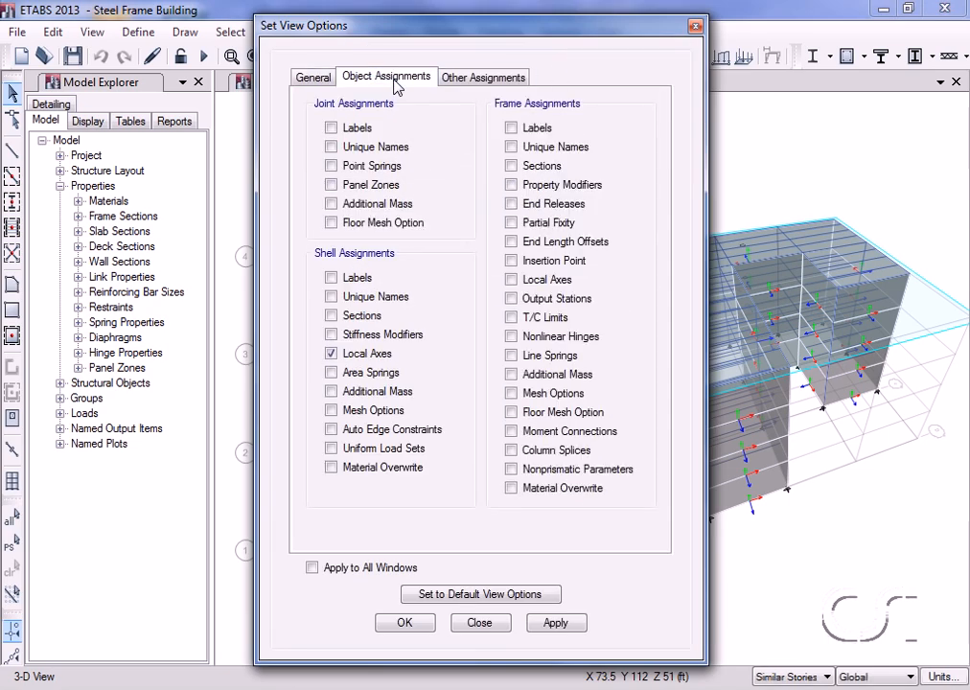
pyautogui.click(332, 354)
pyautogui.click(404, 623)
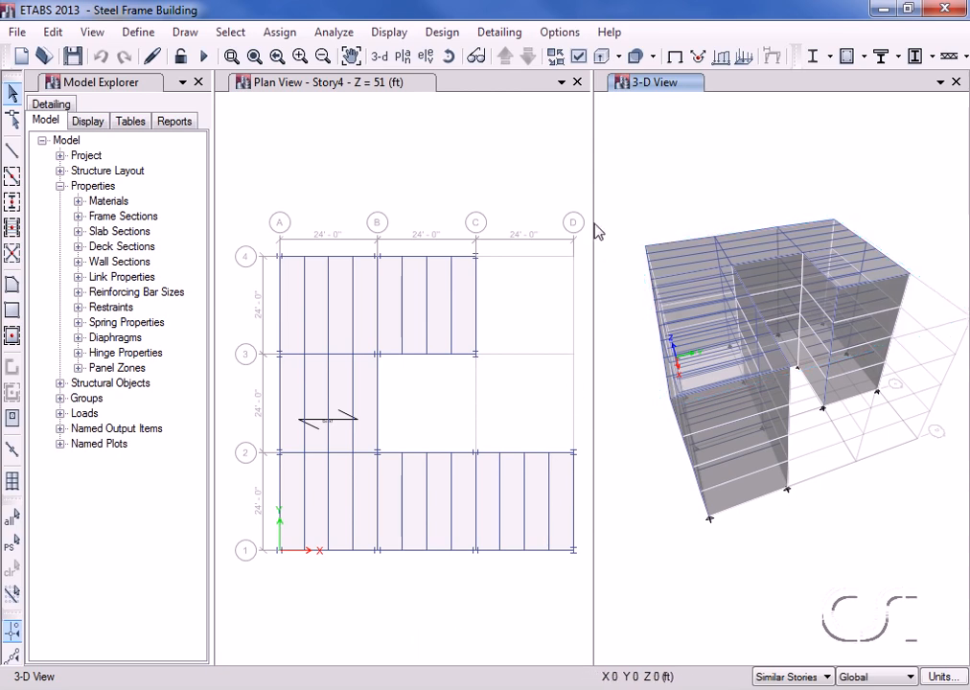
# Show Elevation A and select all the wall panels on grid line A.
pyautogui.click(427, 57)
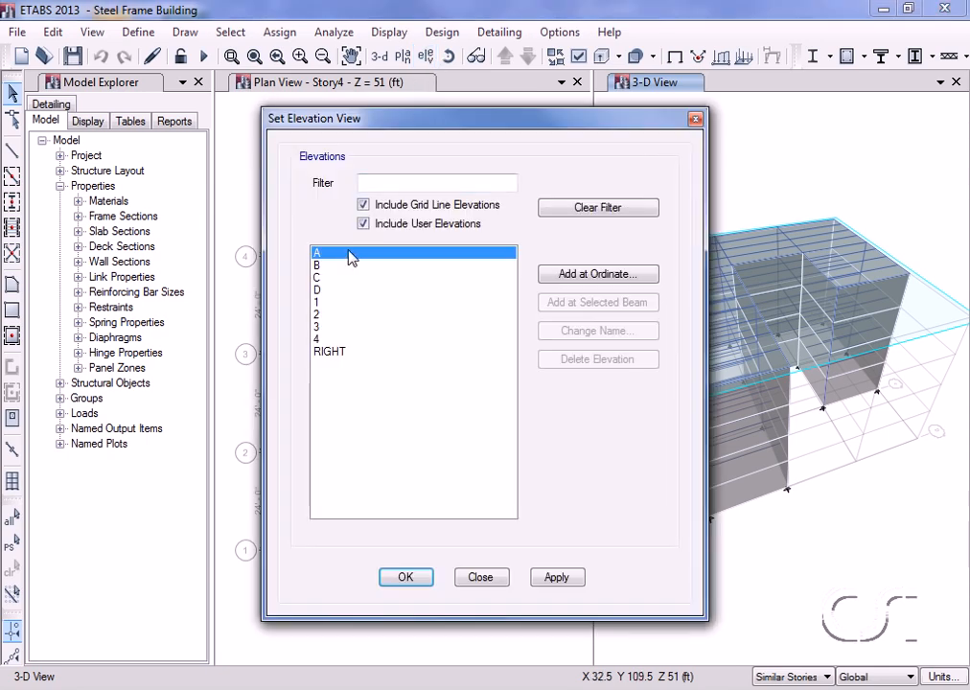
pyautogui.click(410, 576)
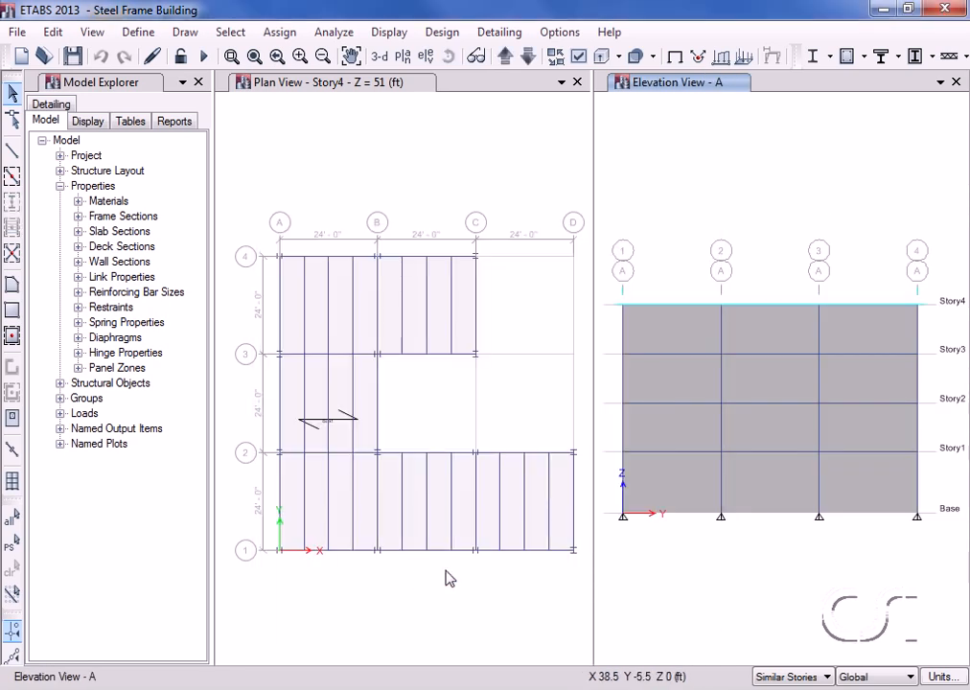
pyautogui.moveTo(607, 281); pyautogui.dragTo(937, 544)
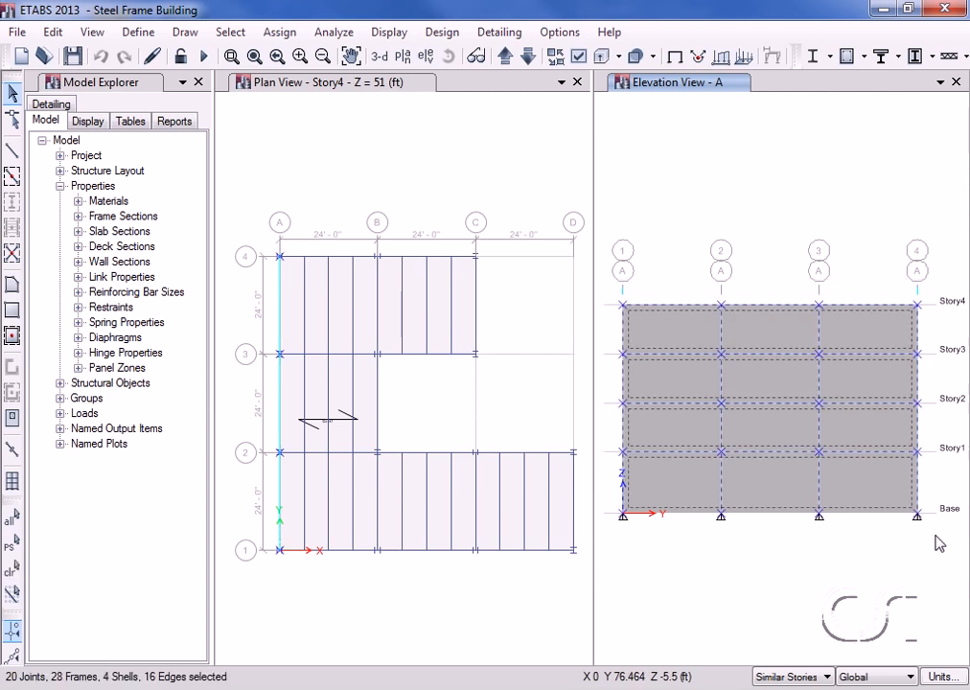
# Assign a Windx wind pressure coefficient Cp of -0.8 to the selected walls.
pyautogui.click(280, 34)
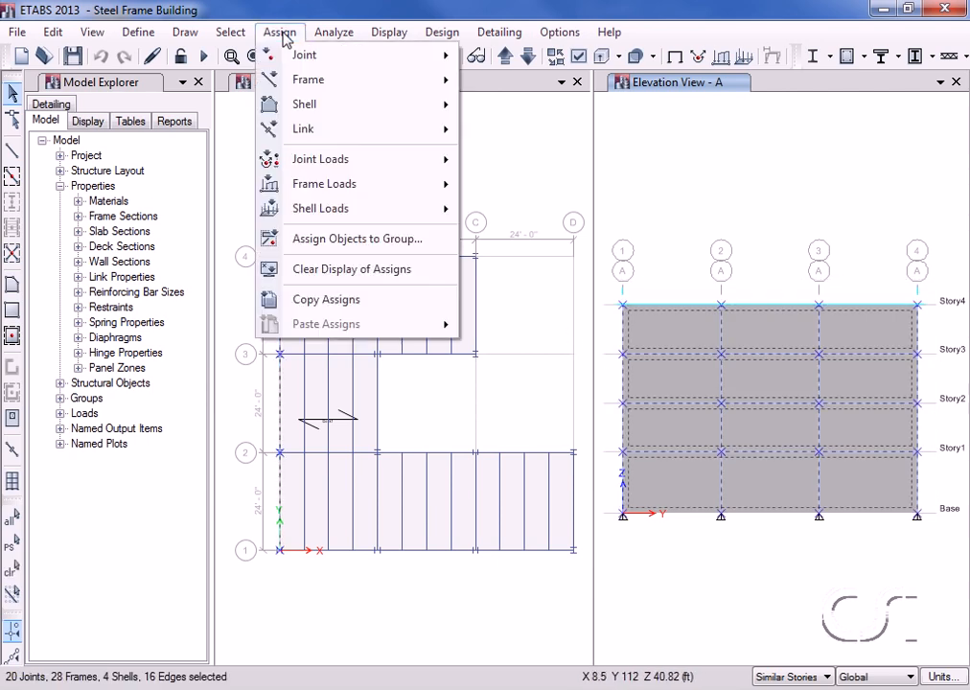
pyautogui.moveTo(297, 209)
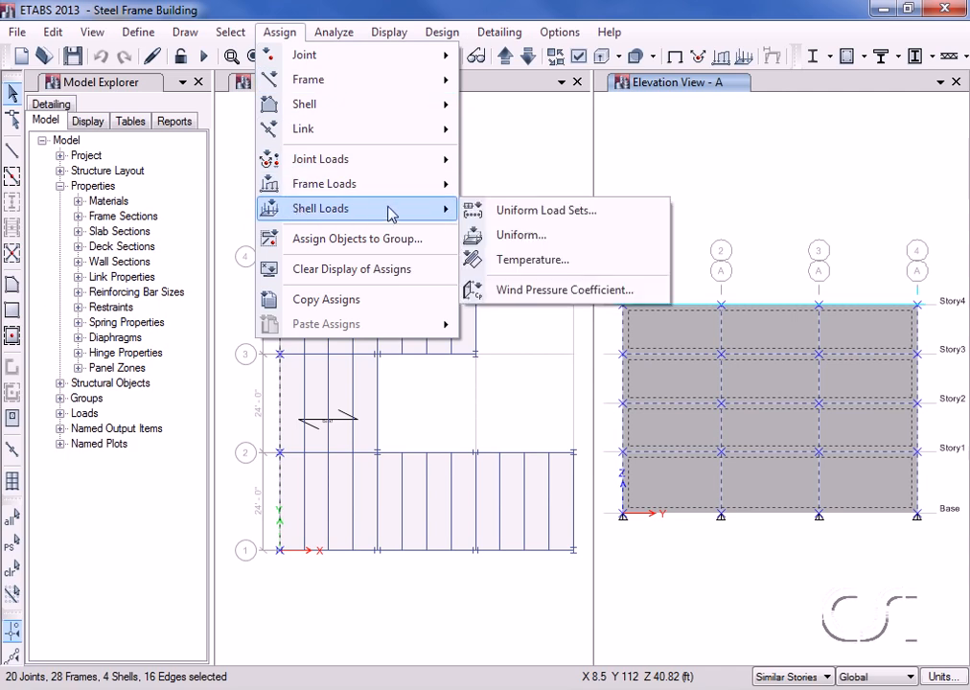
pyautogui.click(631, 296)
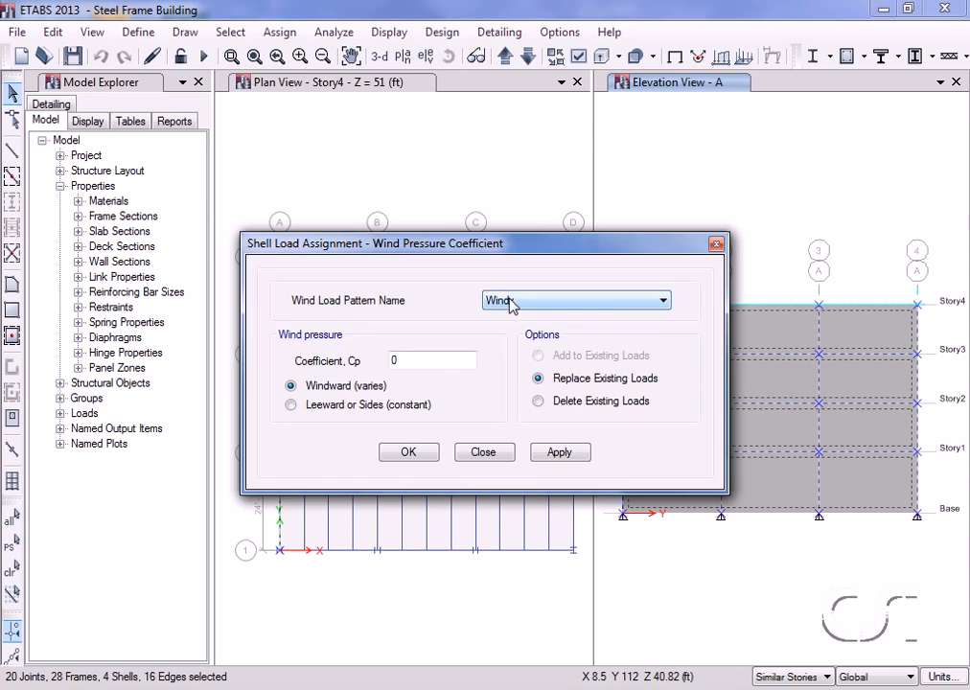
pyautogui.doubleClick(433, 361)
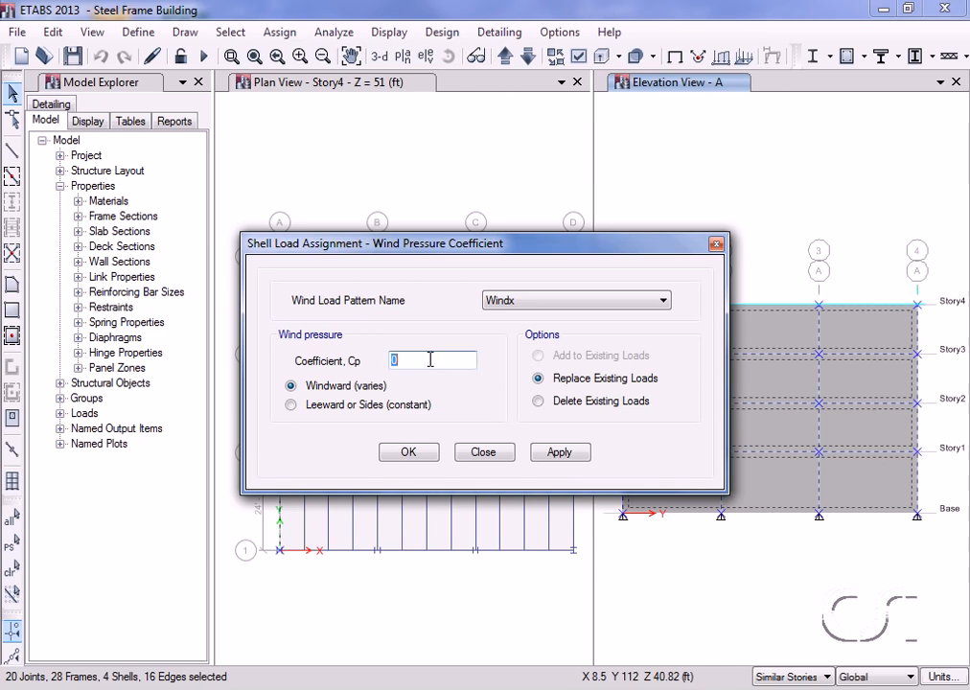
pyautogui.write('-0.8')
pyautogui.click(409, 451)
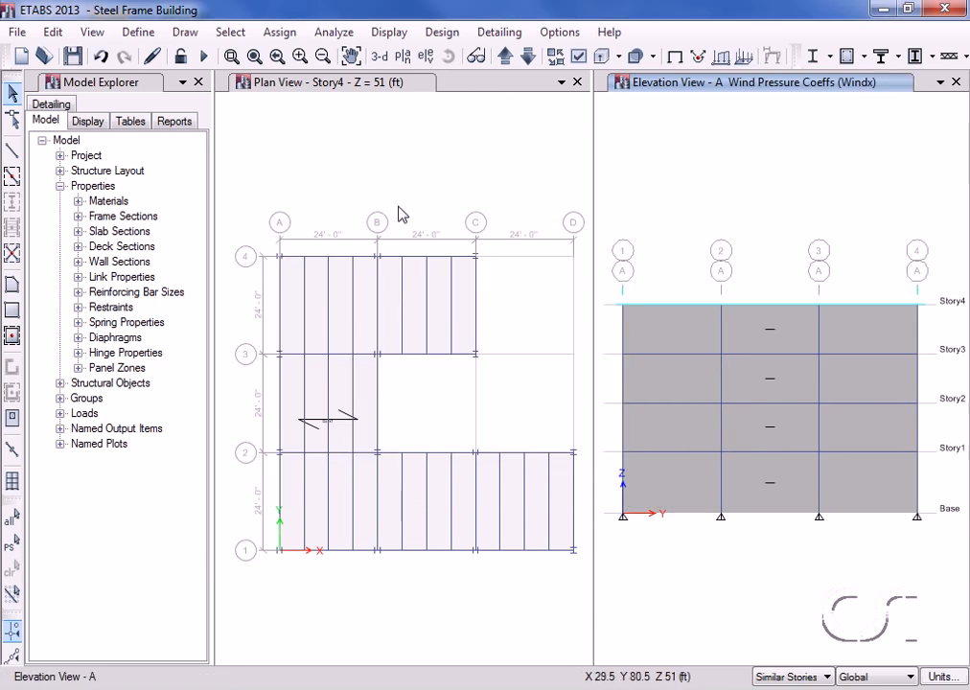
# Show the RIGHT elevation and select the wall panels in bays 1, 4 and 6.
pyautogui.click(425, 57)
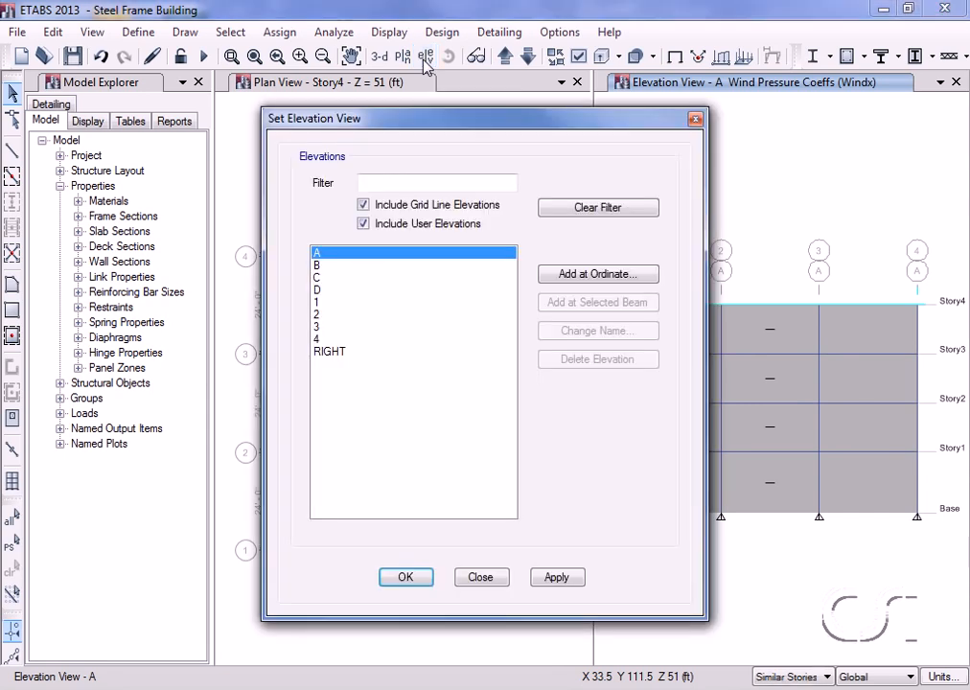
pyautogui.click(322, 354)
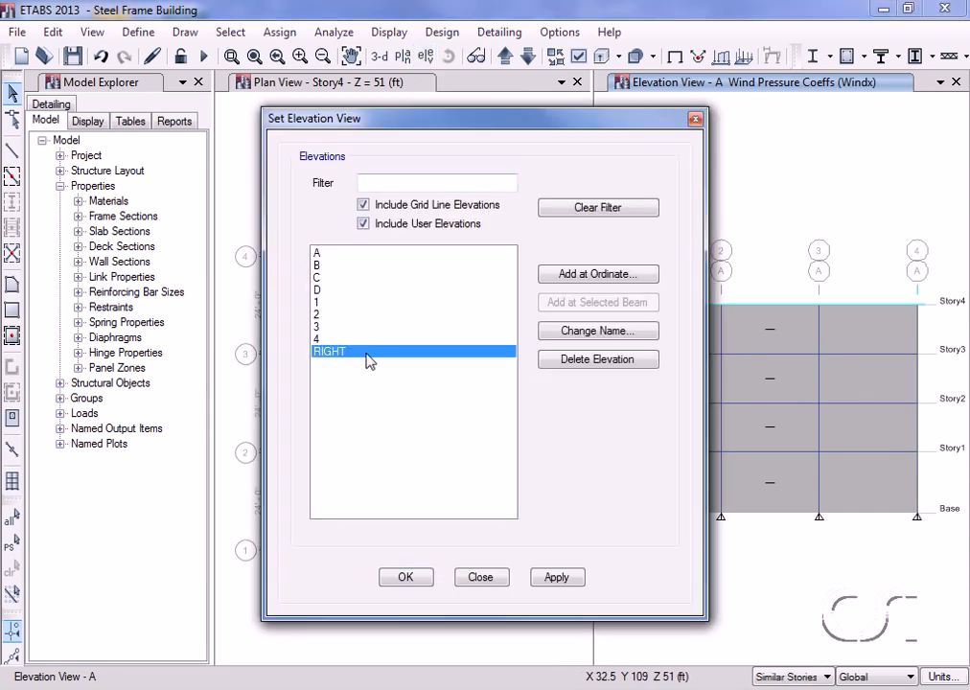
pyautogui.click(412, 576)
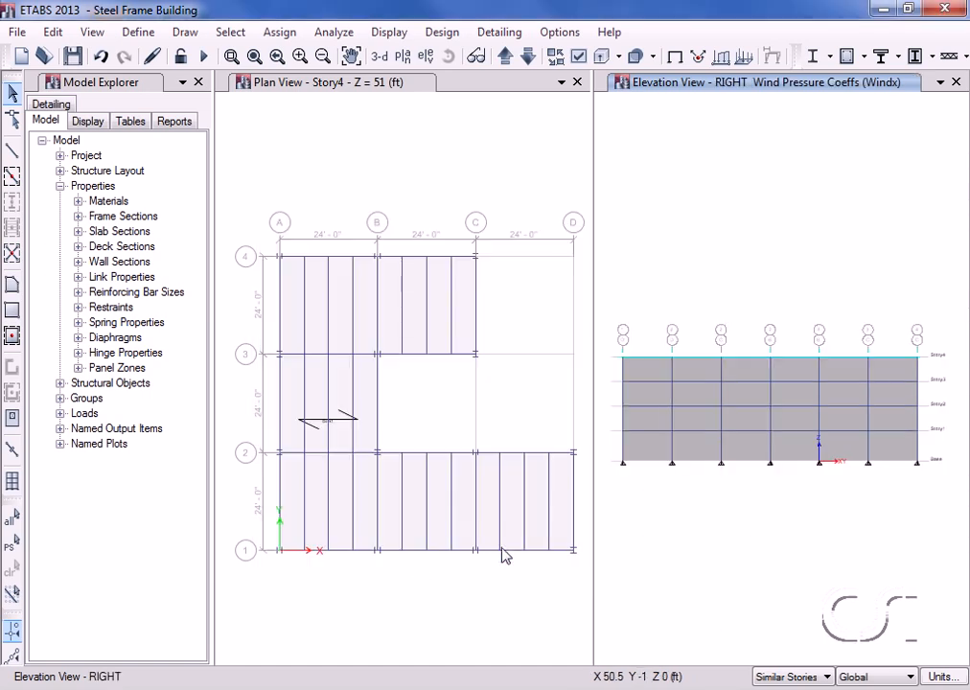
pyautogui.click(651, 374)
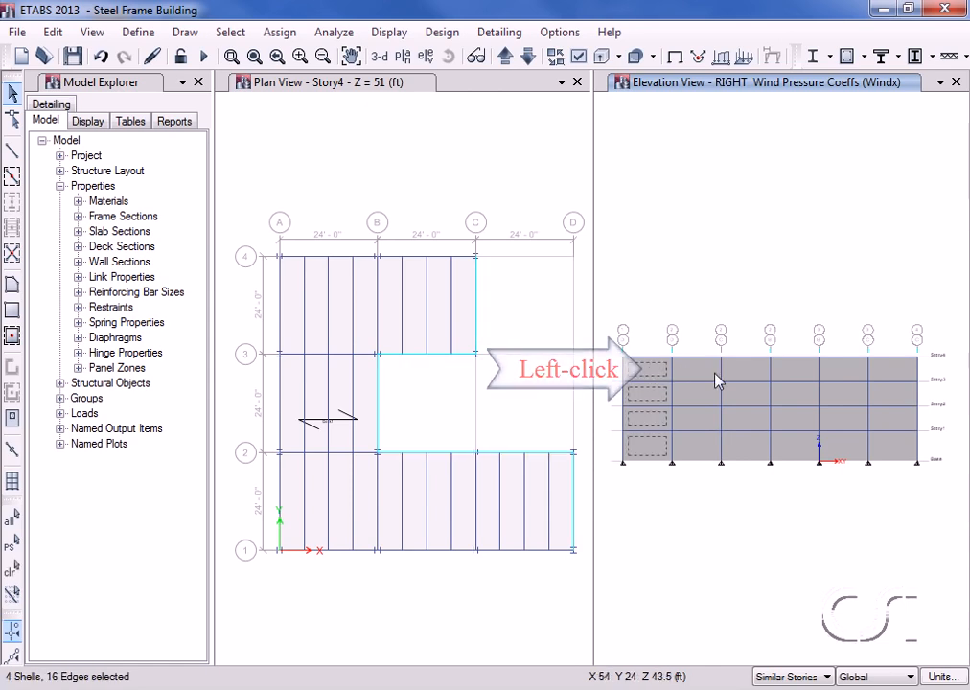
pyautogui.click(798, 371)
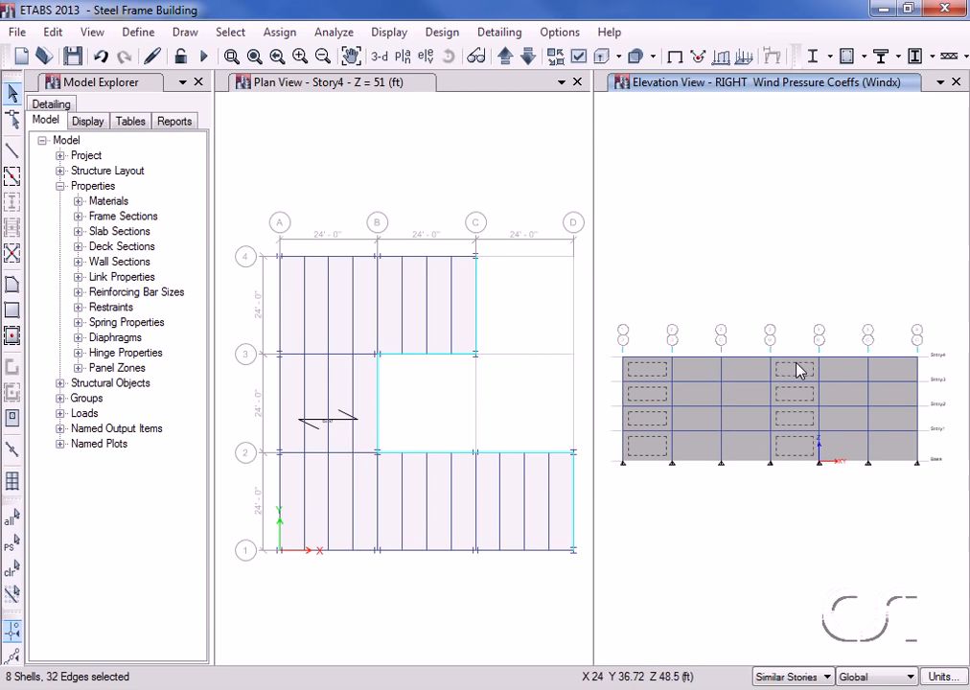
pyautogui.click(896, 372)
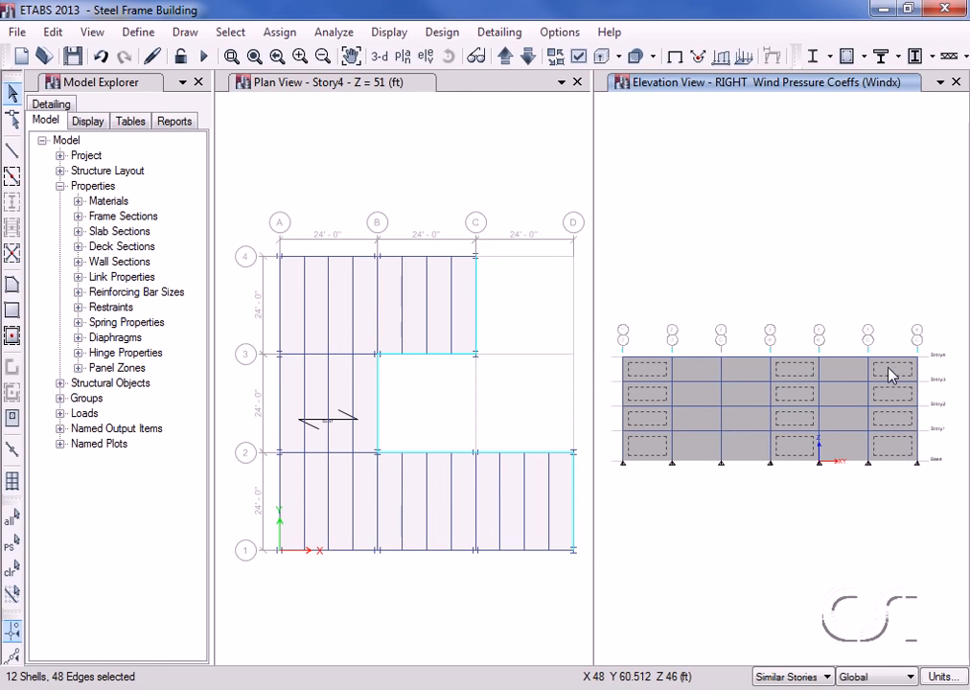
# Assign a constant leeward Windx Cp of 0.5 to them, then clear the assignment display.
pyautogui.click(280, 32)
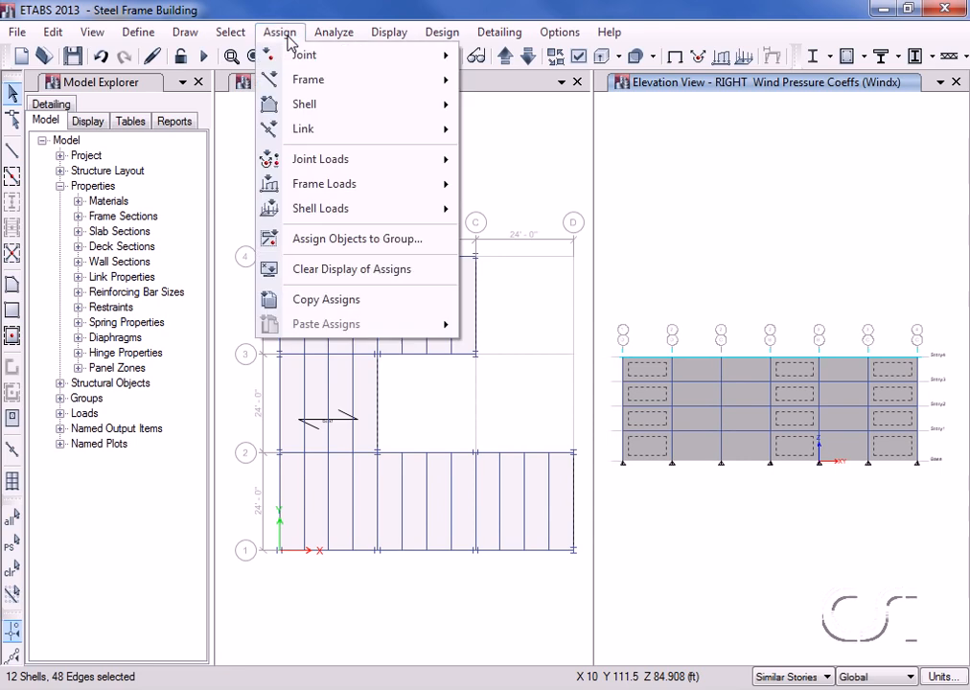
pyautogui.moveTo(447, 211)
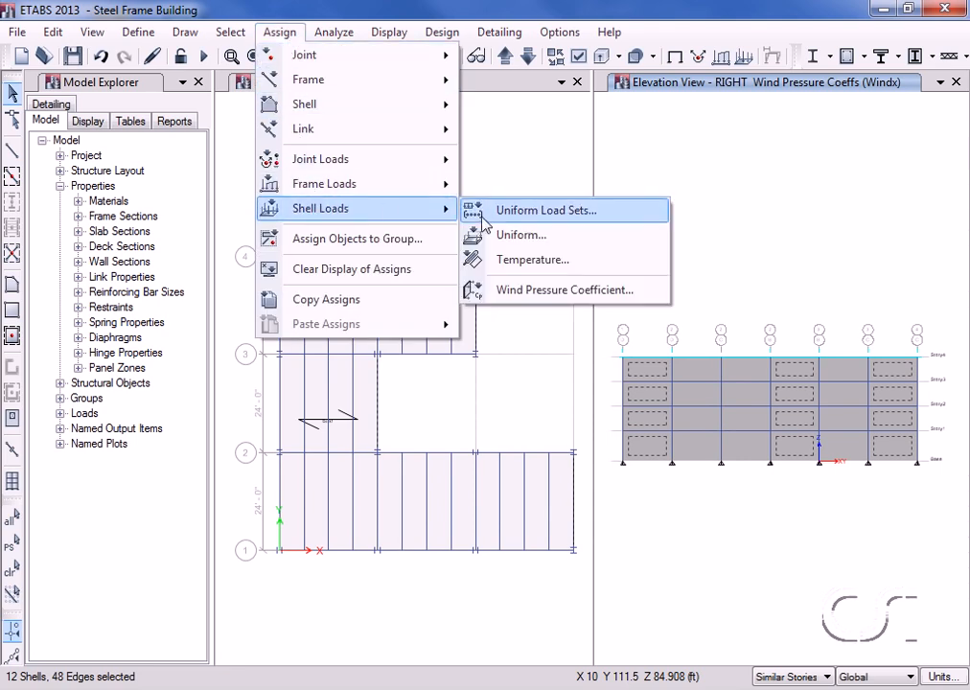
pyautogui.click(616, 292)
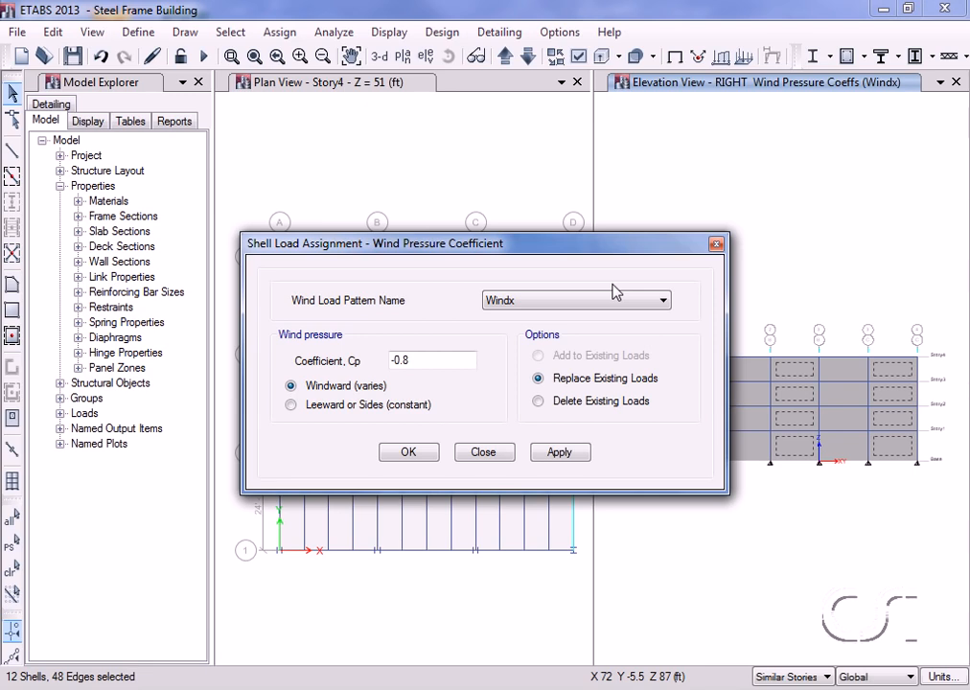
pyautogui.moveTo(431, 362); pyautogui.dragTo(356, 367)
pyautogui.write('0.5')
pyautogui.click(314, 412)
pyautogui.click(405, 453)
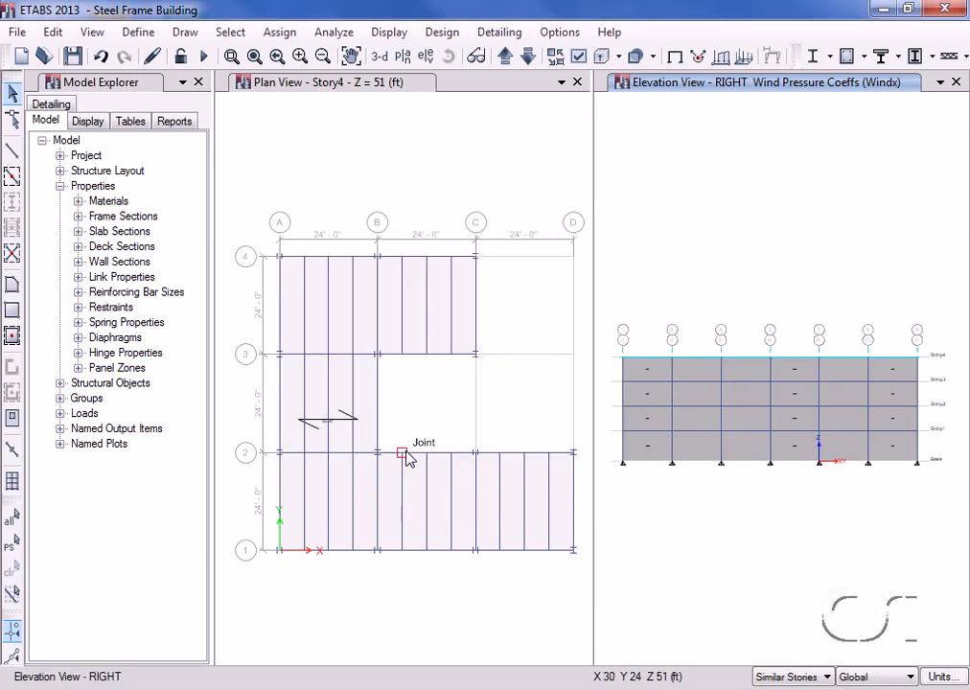
pyautogui.click(271, 35)
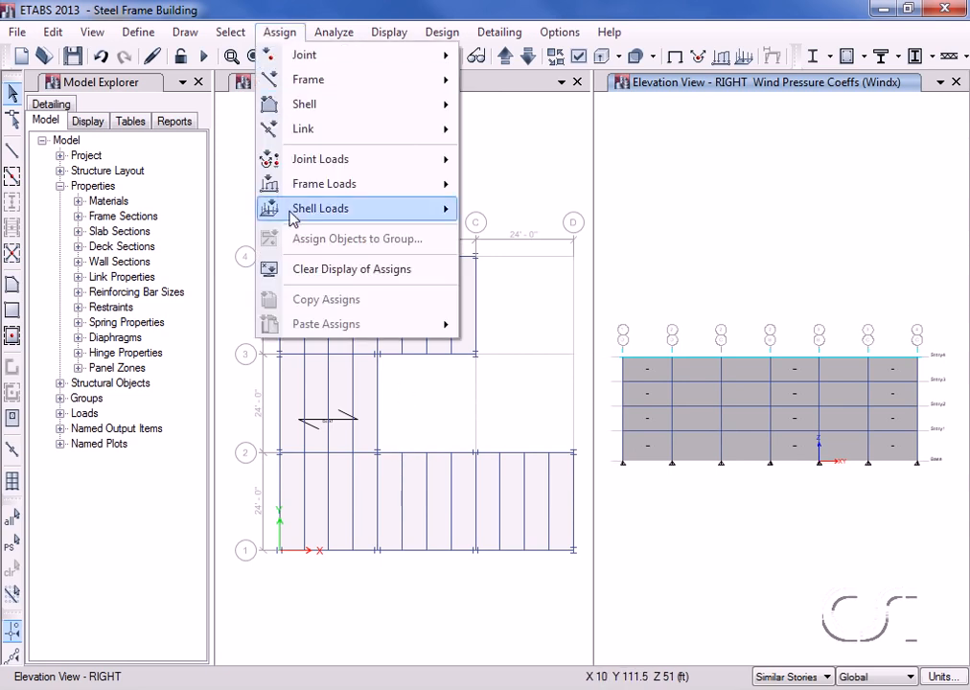
pyautogui.click(376, 272)
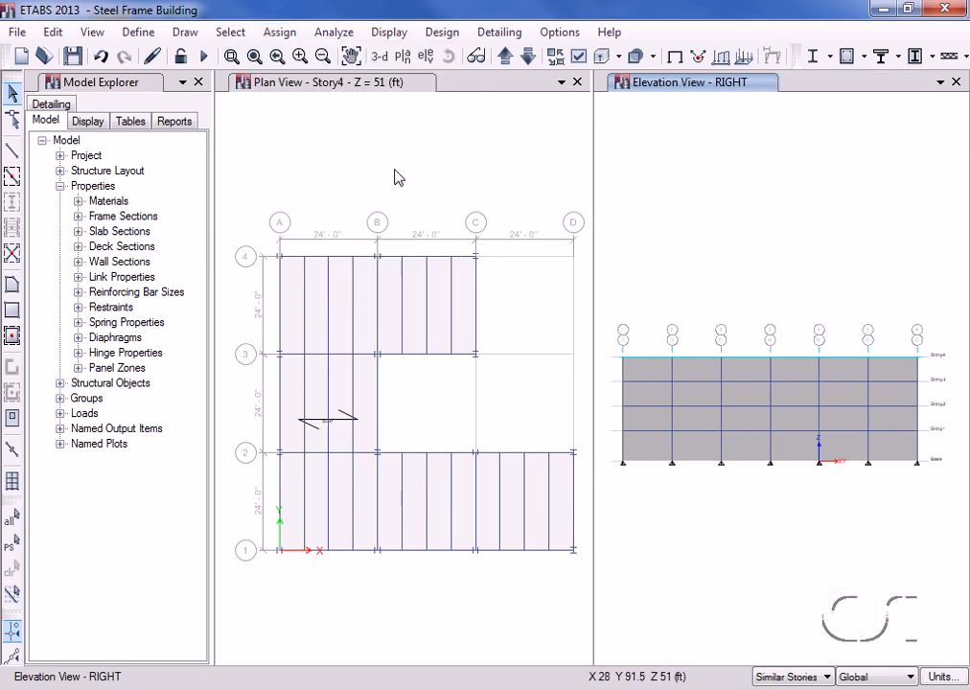
# Show the default 3-D view and expand Model > Loads > Applied Loads in the Tables explorer.
pyautogui.click(380, 57)
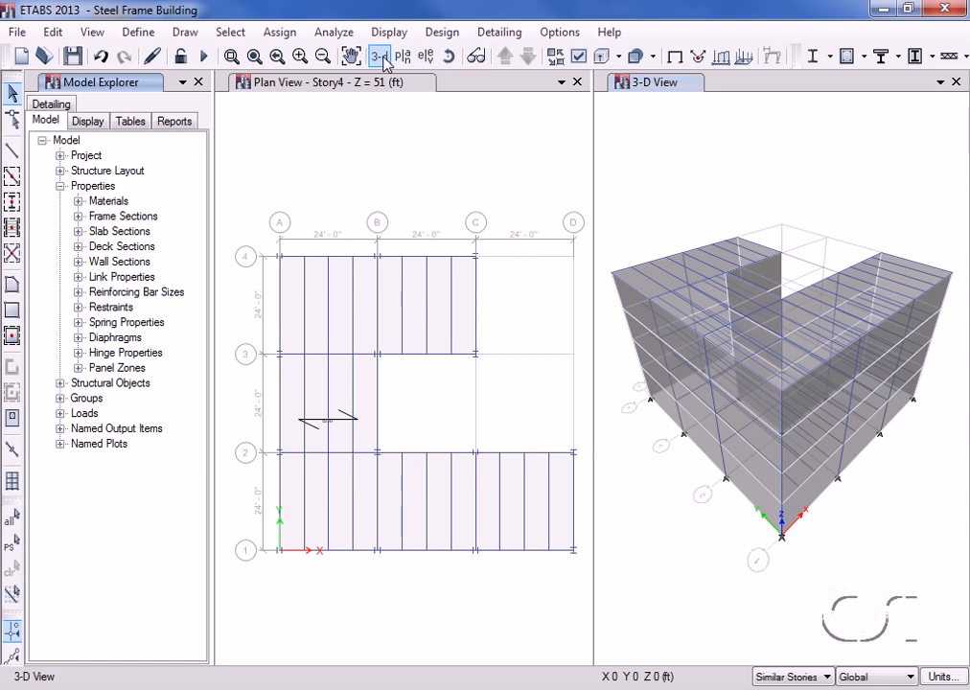
pyautogui.click(122, 123)
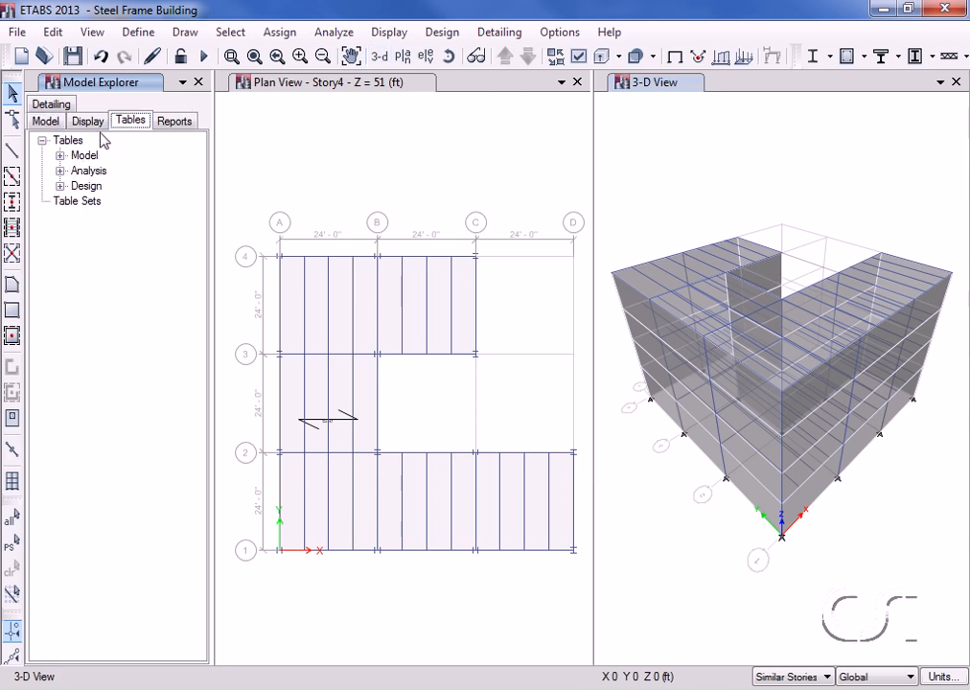
pyautogui.click(60, 155)
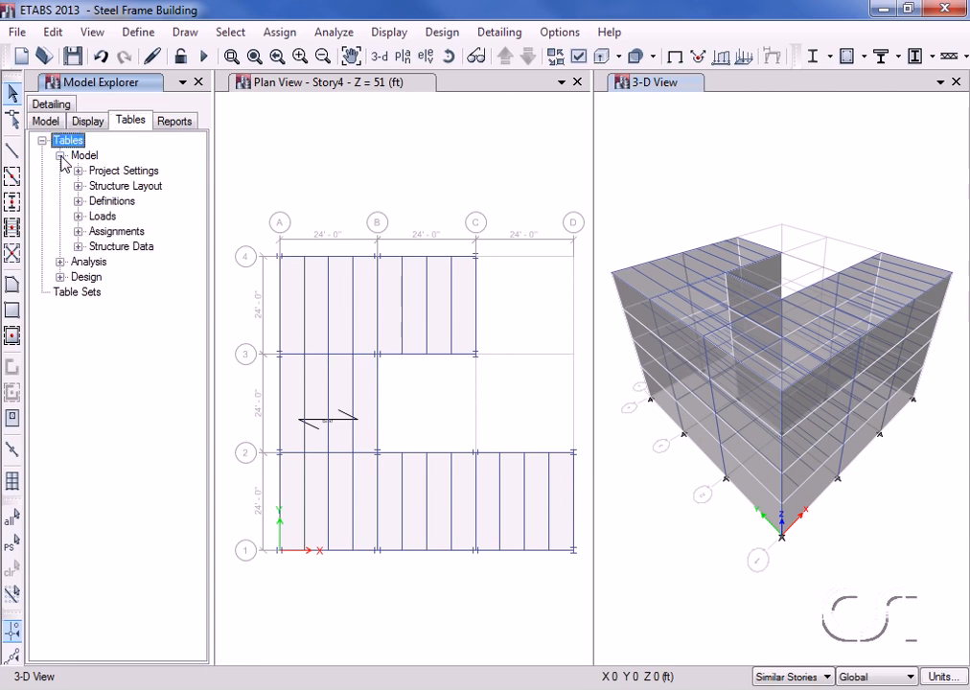
pyautogui.click(79, 216)
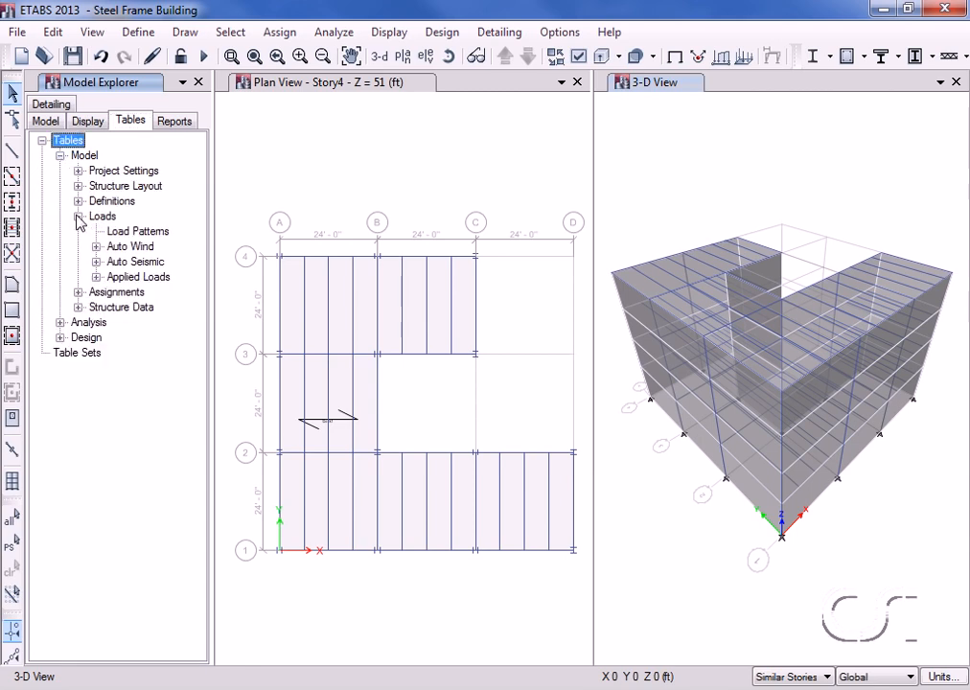
pyautogui.click(96, 277)
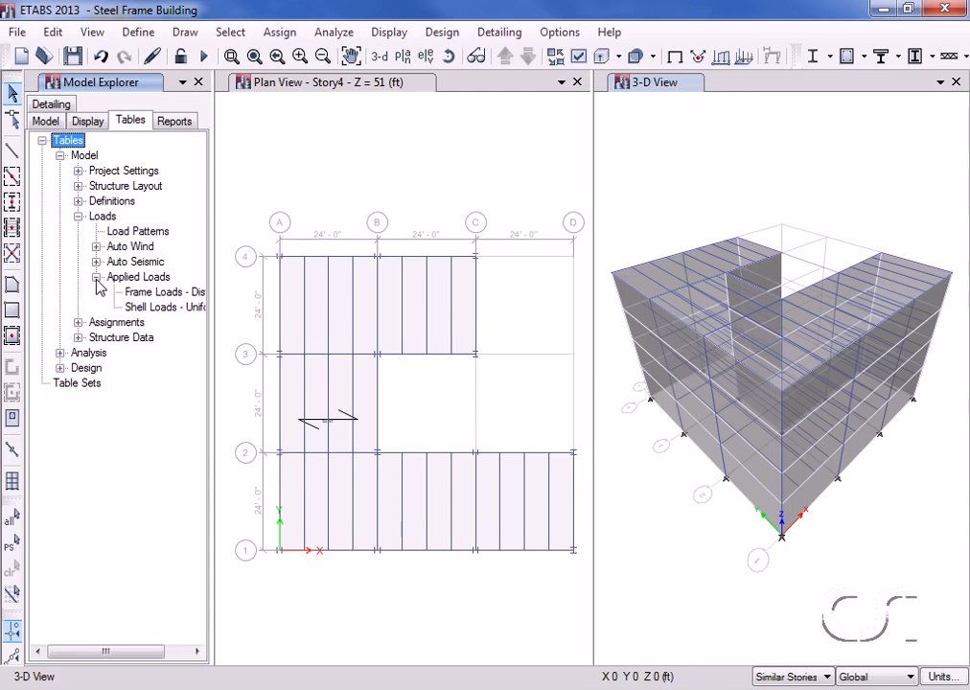
# Display and scroll the Shell Loads - Uniform table showing Live 100 and Sdead 35 lb/ft².
pyautogui.rightClick(160, 313)
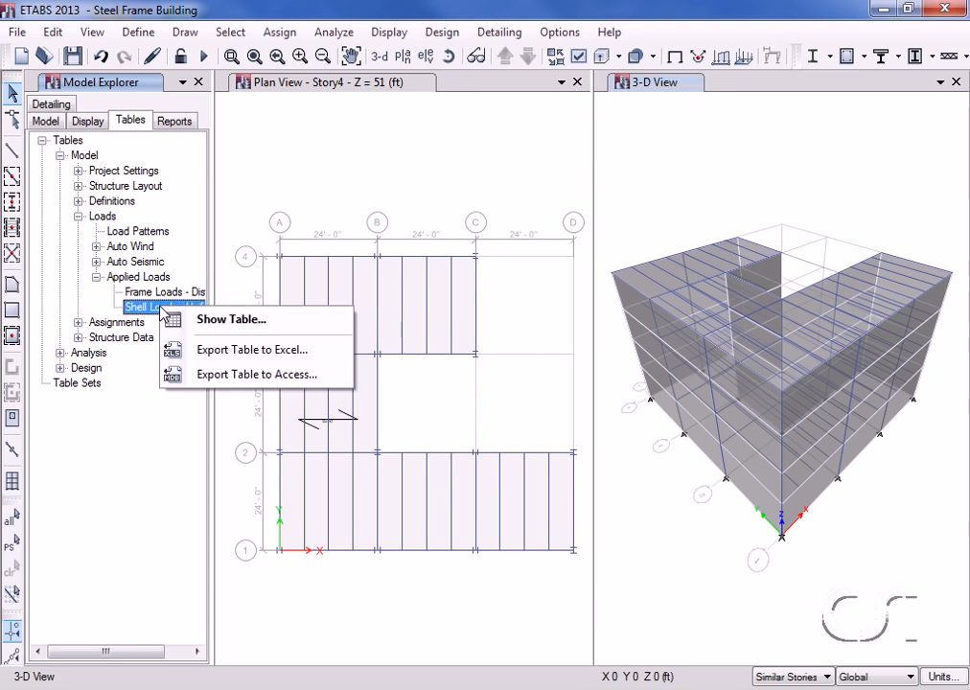
pyautogui.click(230, 319)
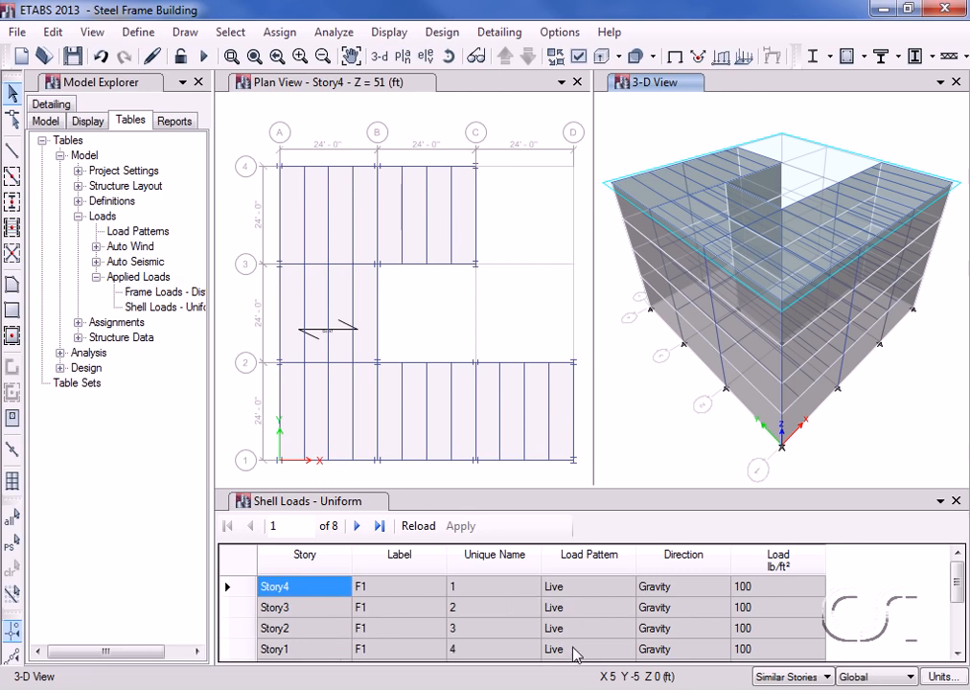
pyautogui.moveTo(956, 599); pyautogui.dragTo(961, 646)
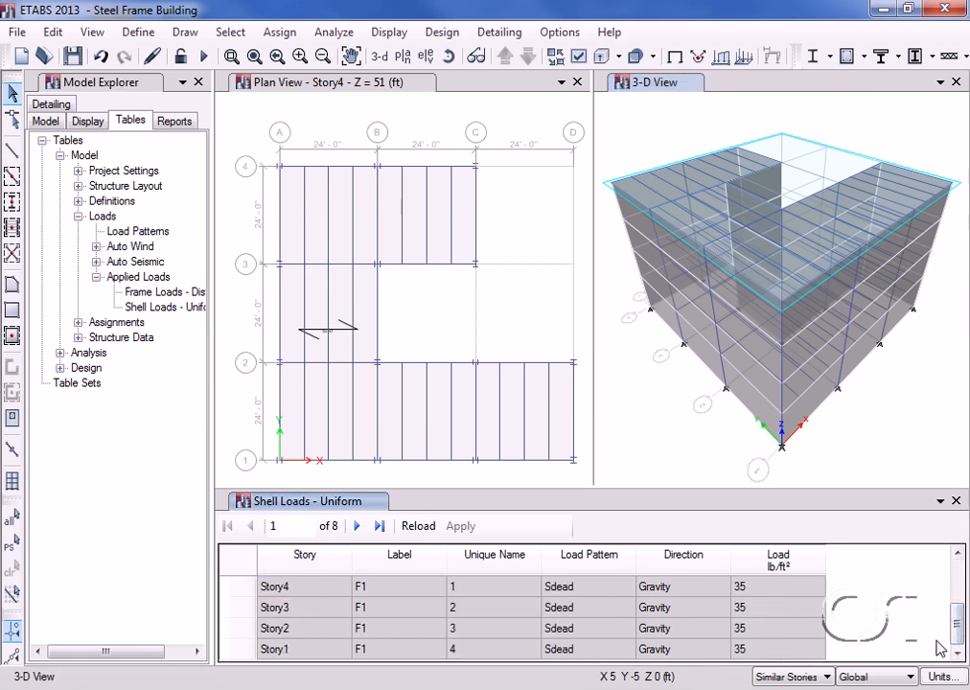
pyautogui.moveTo(961, 640); pyautogui.dragTo(960, 563)
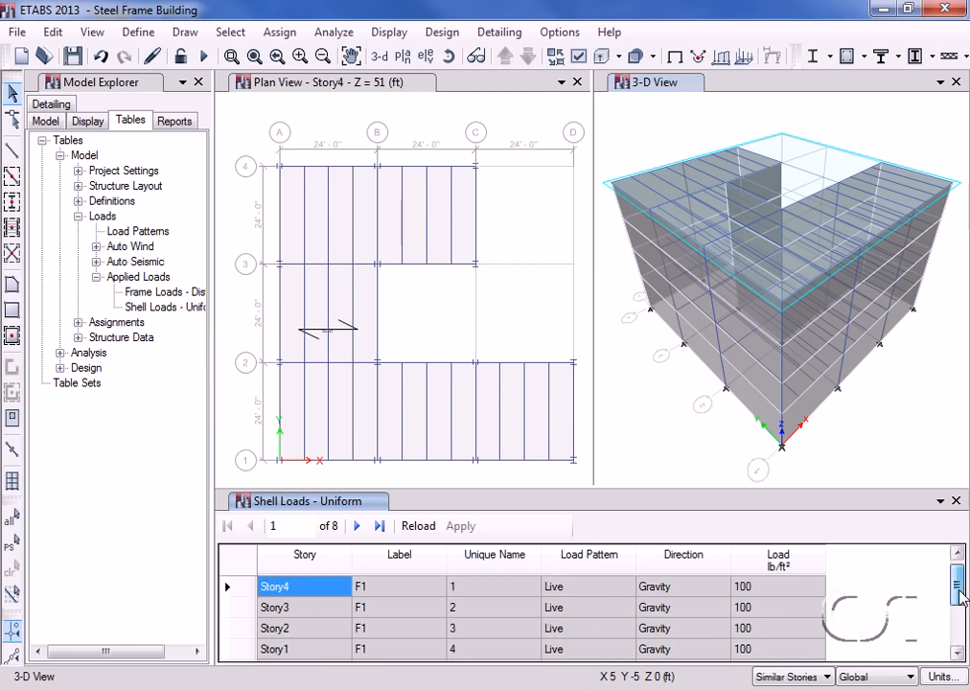
# Close the shell loads table and run the model analysis.
pyautogui.click(956, 501)
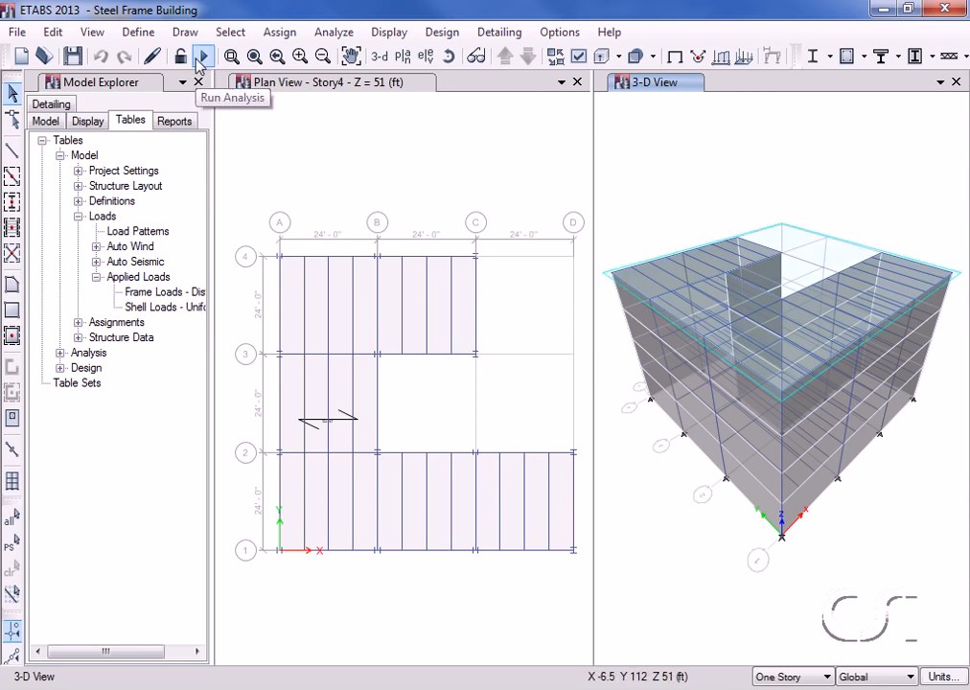
pyautogui.click(332, 34)
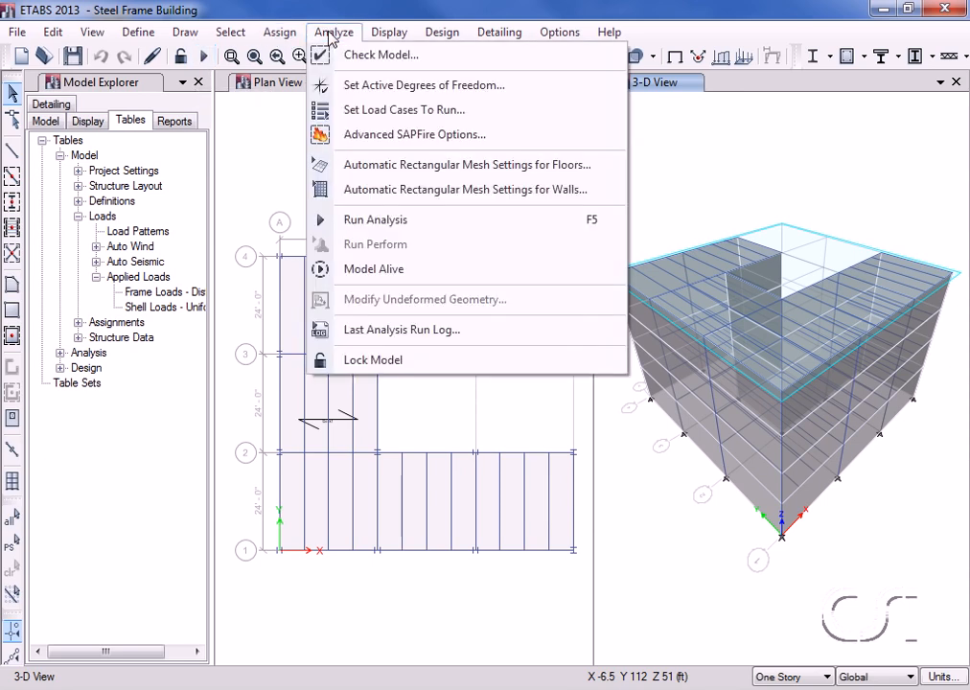
pyautogui.click(424, 221)
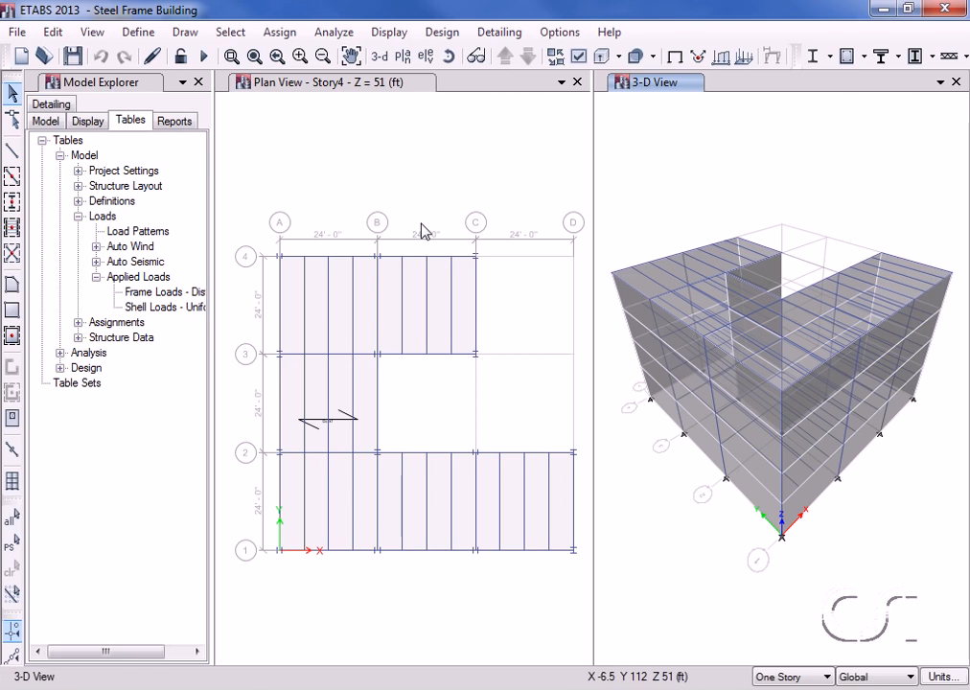
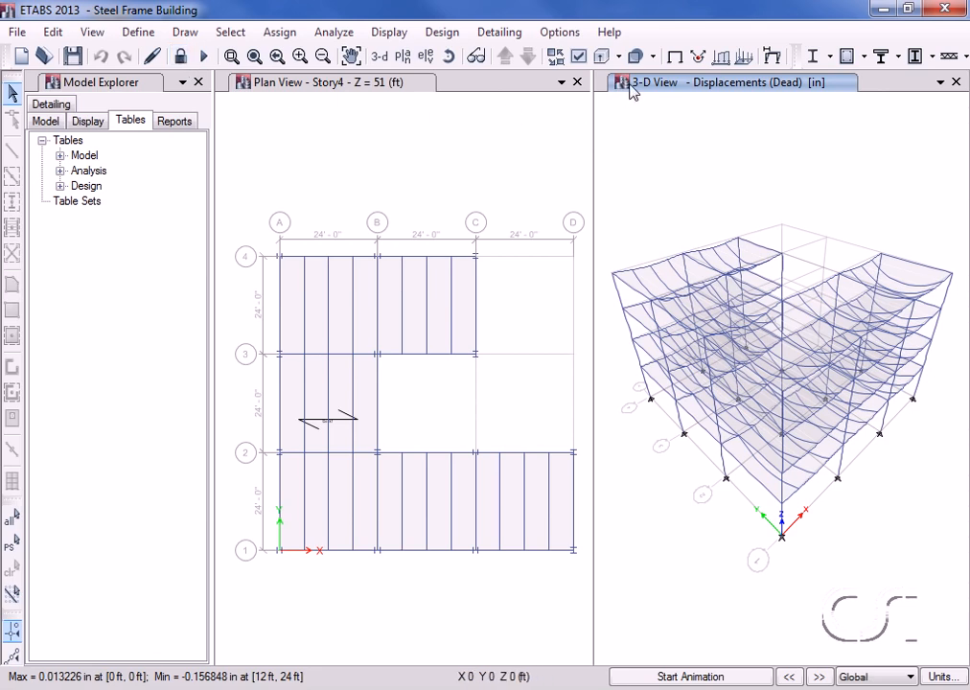
# Switch the right pane to the grid line 1 elevation showing the Dead load displacements.
pyautogui.click(432, 59)
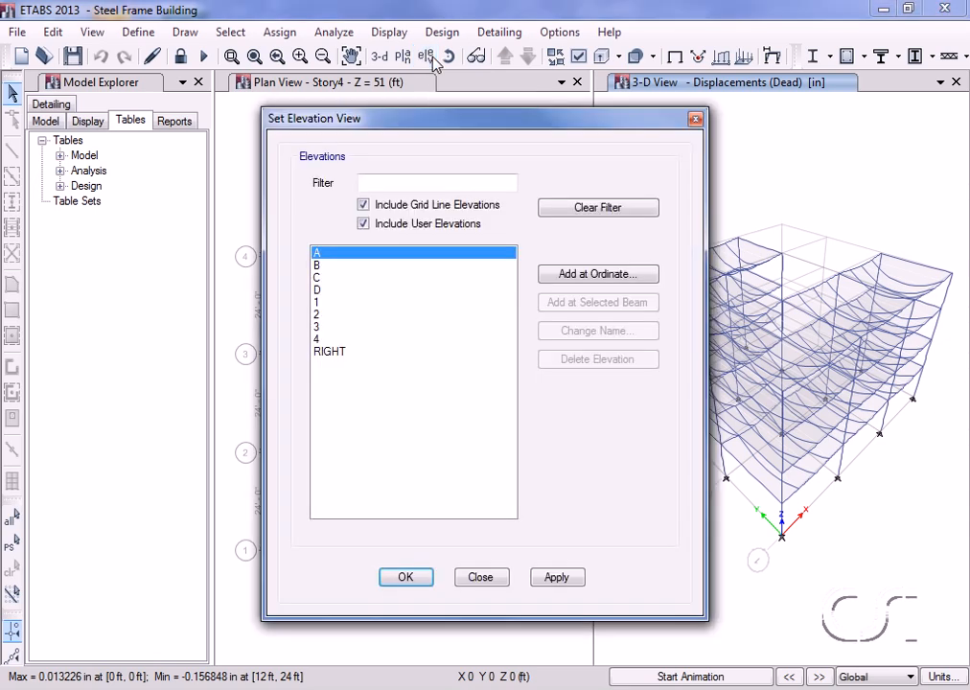
pyautogui.click(328, 302)
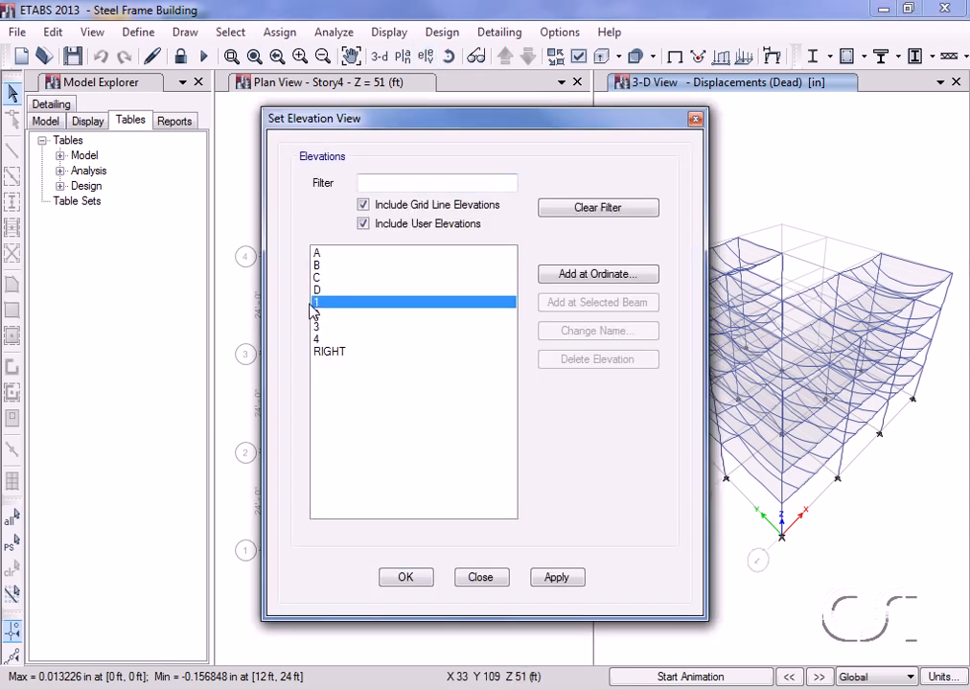
pyautogui.click(405, 579)
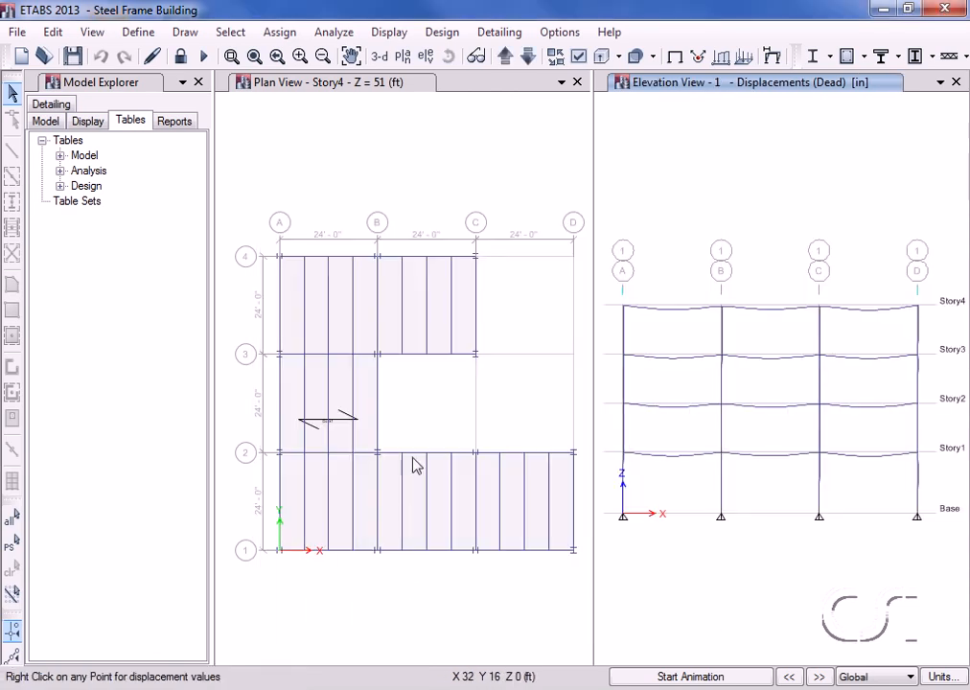
# Plot the Dead load Moment 3-3 diagram on elevation 1, unfilled, with station values shown.
pyautogui.click(390, 32)
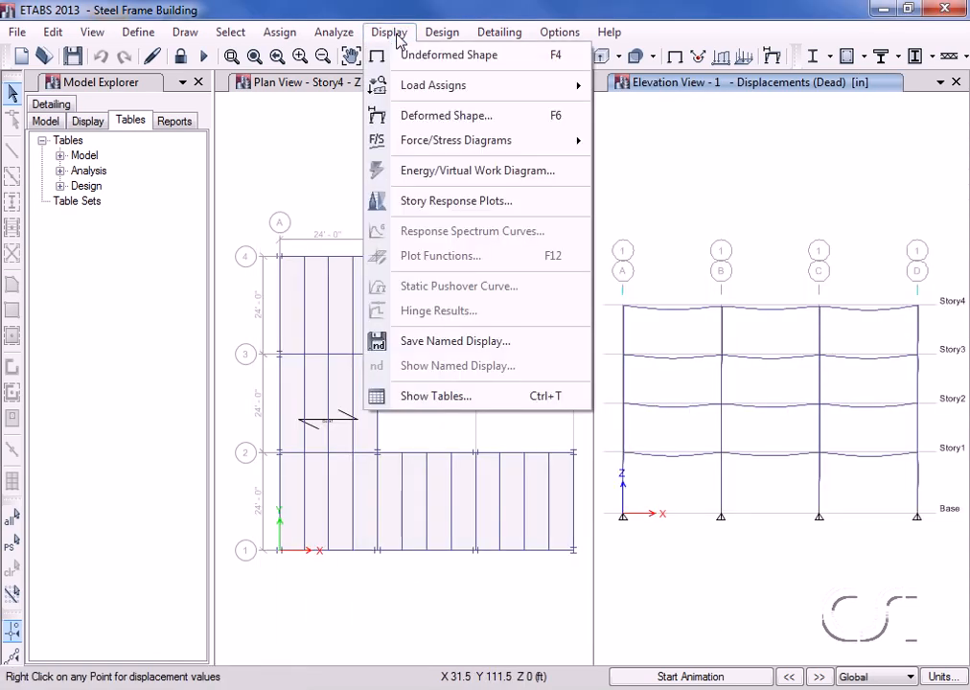
pyautogui.moveTo(469, 142)
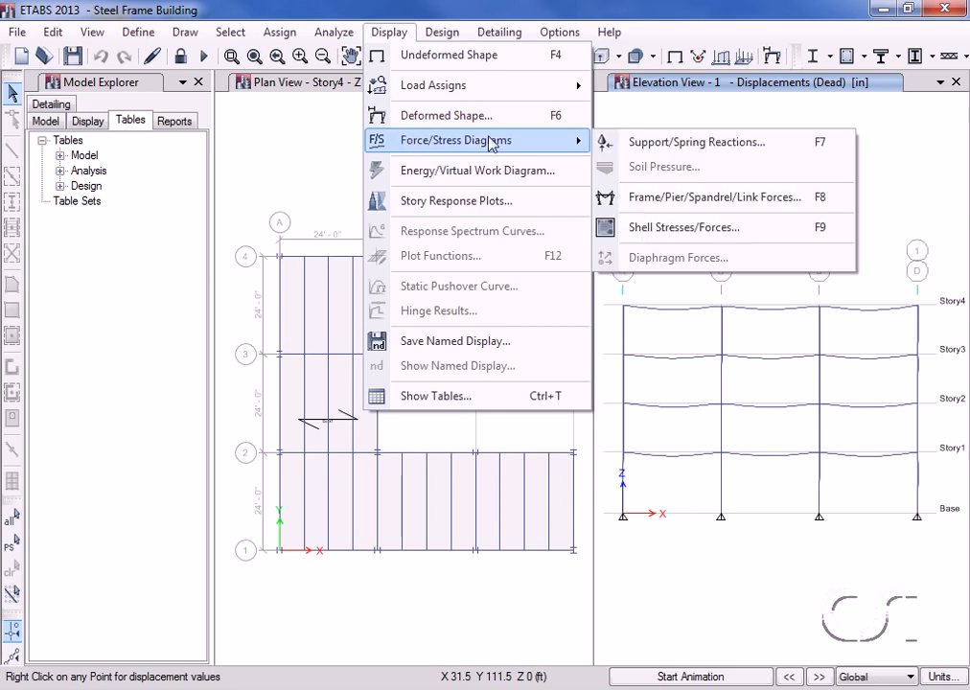
pyautogui.click(772, 201)
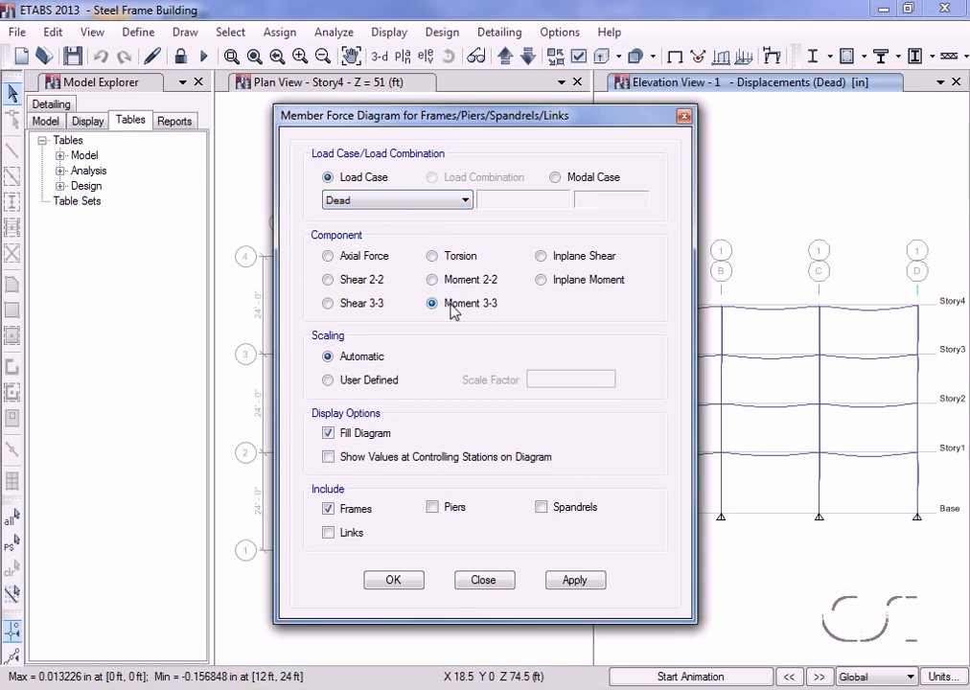
pyautogui.click(329, 433)
pyautogui.click(329, 458)
pyautogui.click(397, 583)
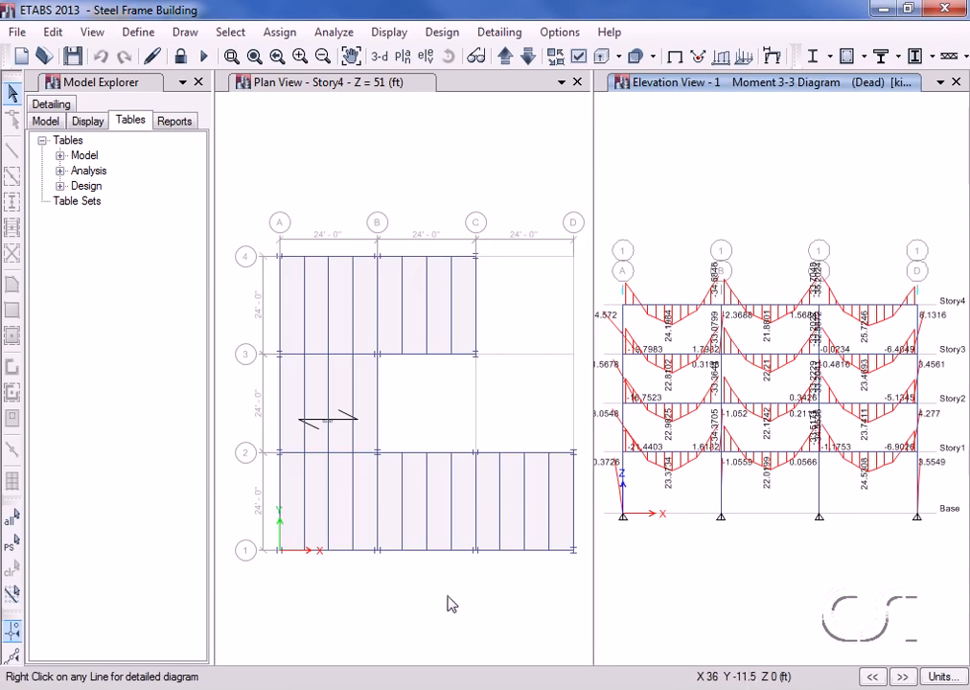
pyautogui.moveTo(676, 306)
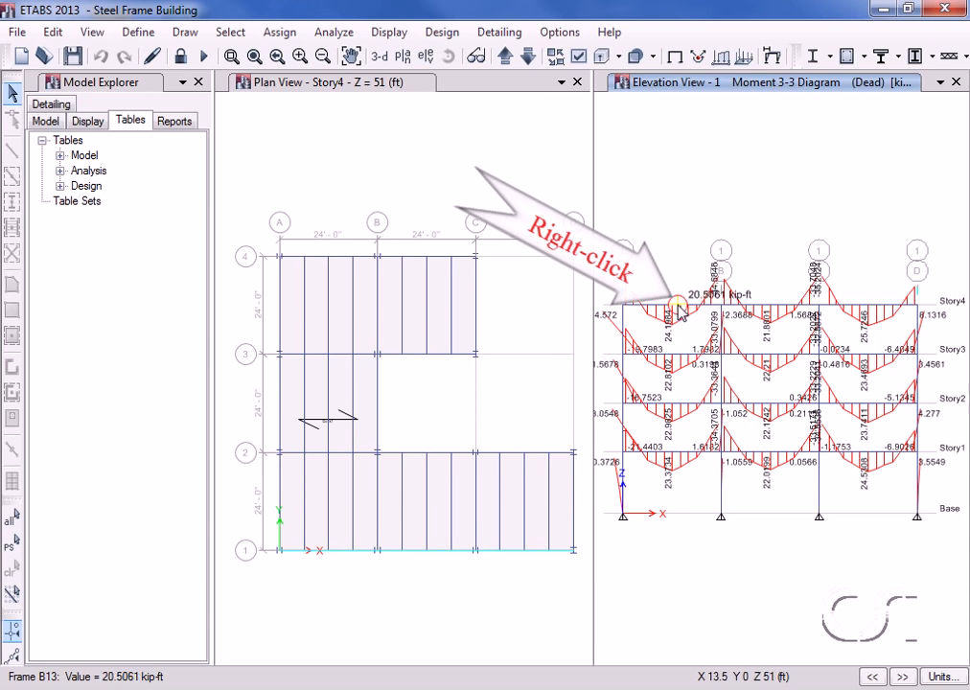
pyautogui.rightClick(678, 308)
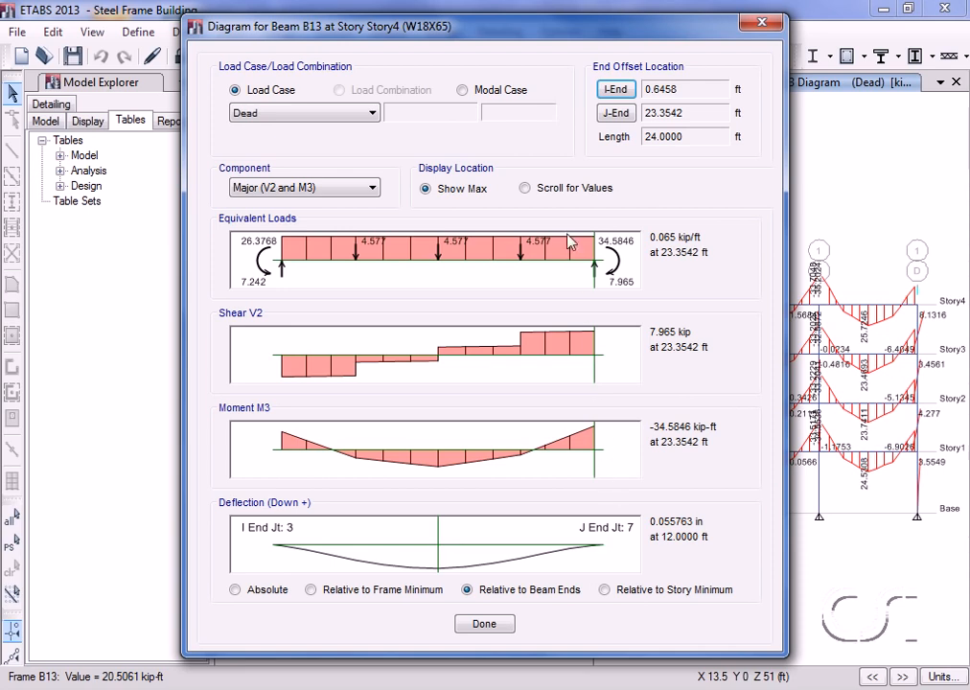
pyautogui.click(525, 189)
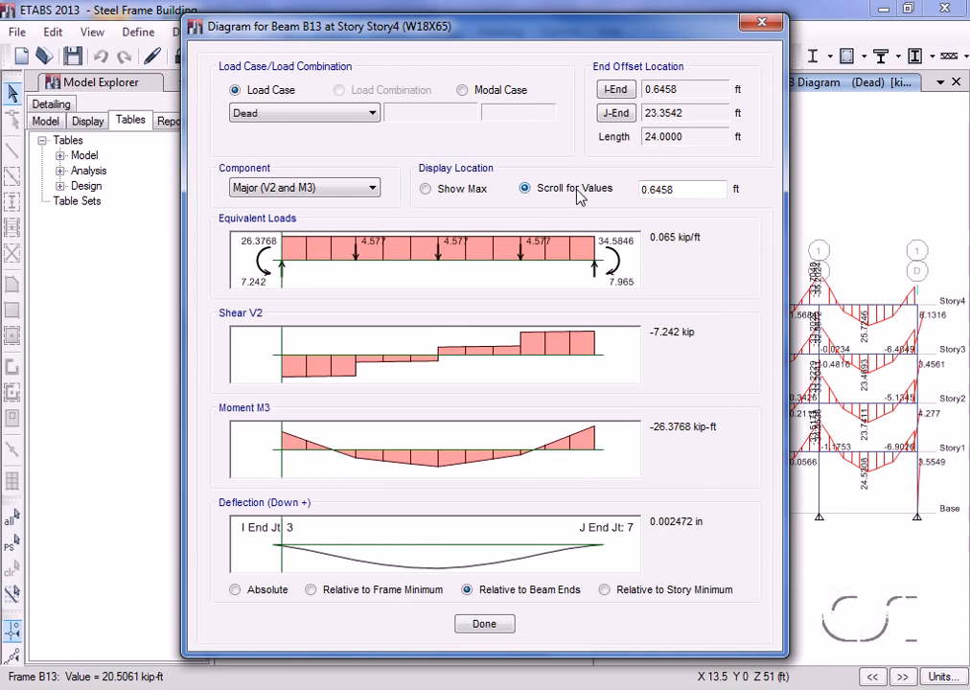
pyautogui.doubleClick(671, 189)
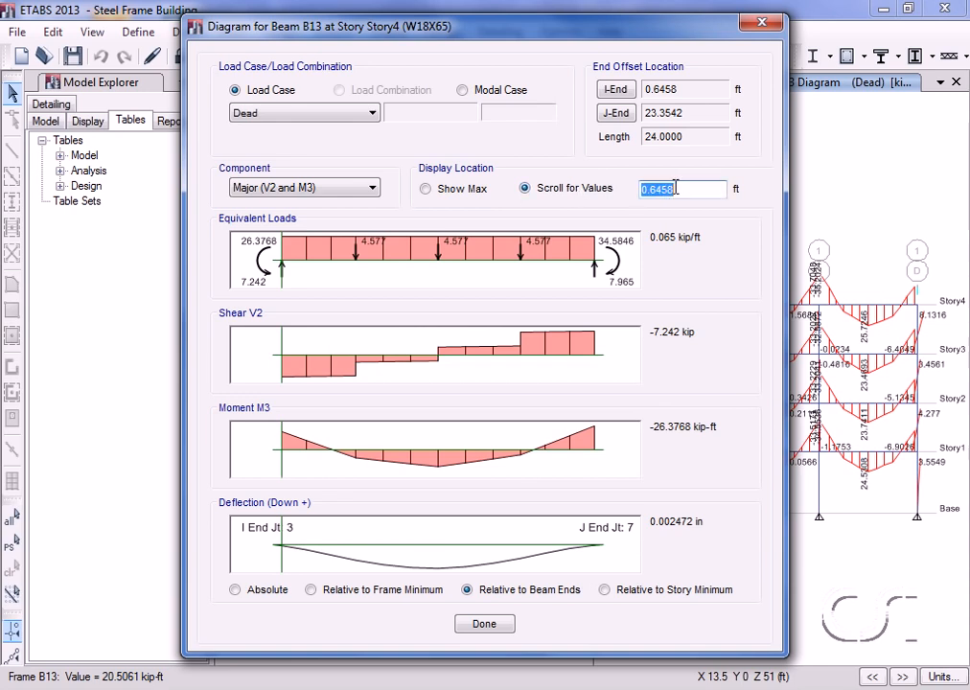
pyautogui.write('6.5')
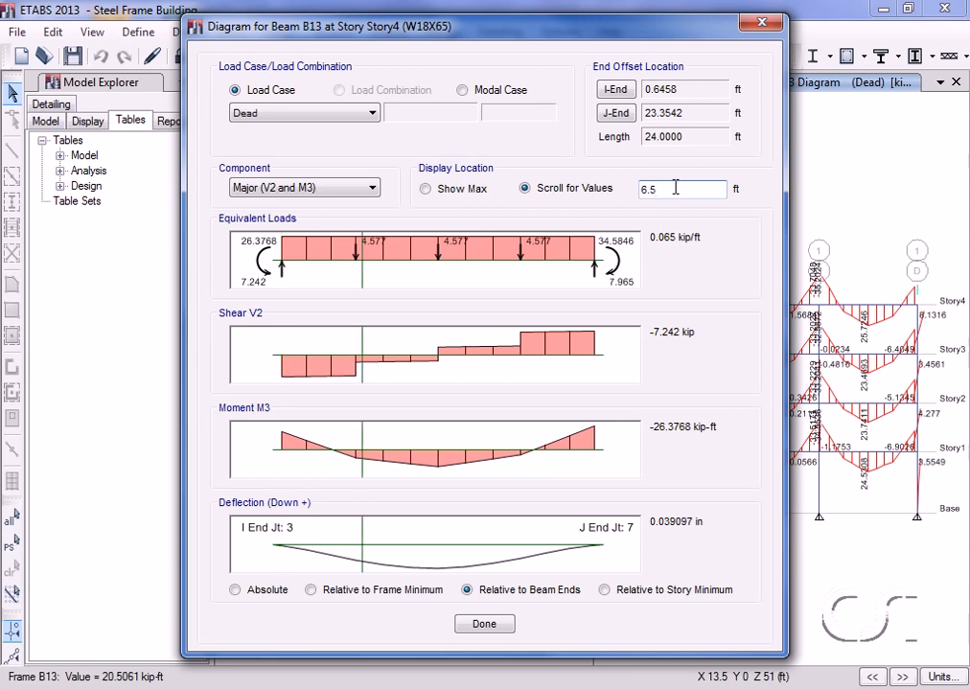
pyautogui.press('Return')
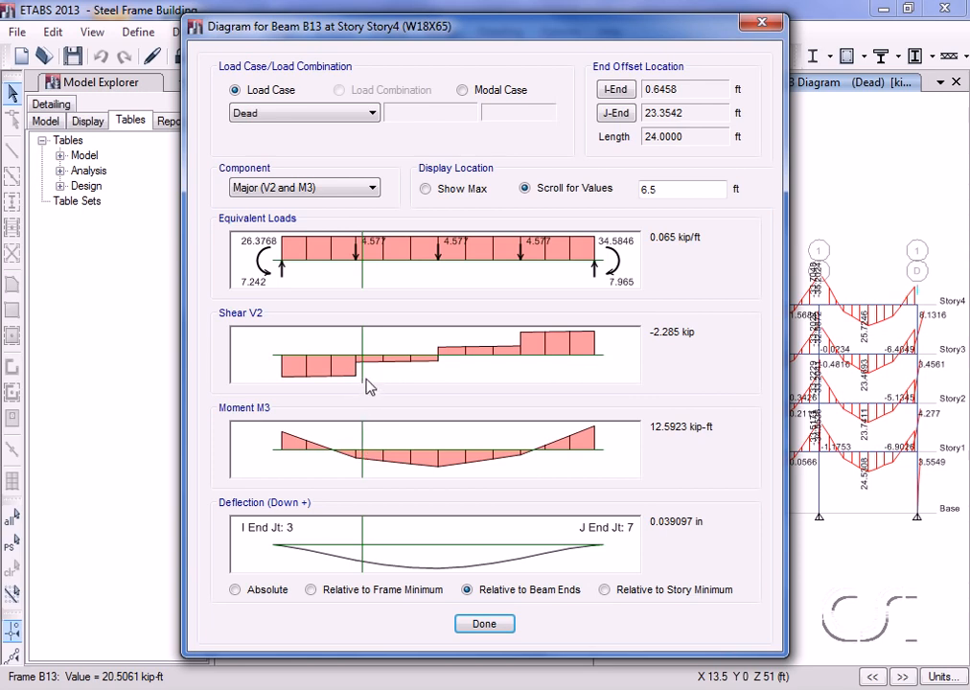
pyautogui.moveTo(368, 357); pyautogui.dragTo(493, 357)
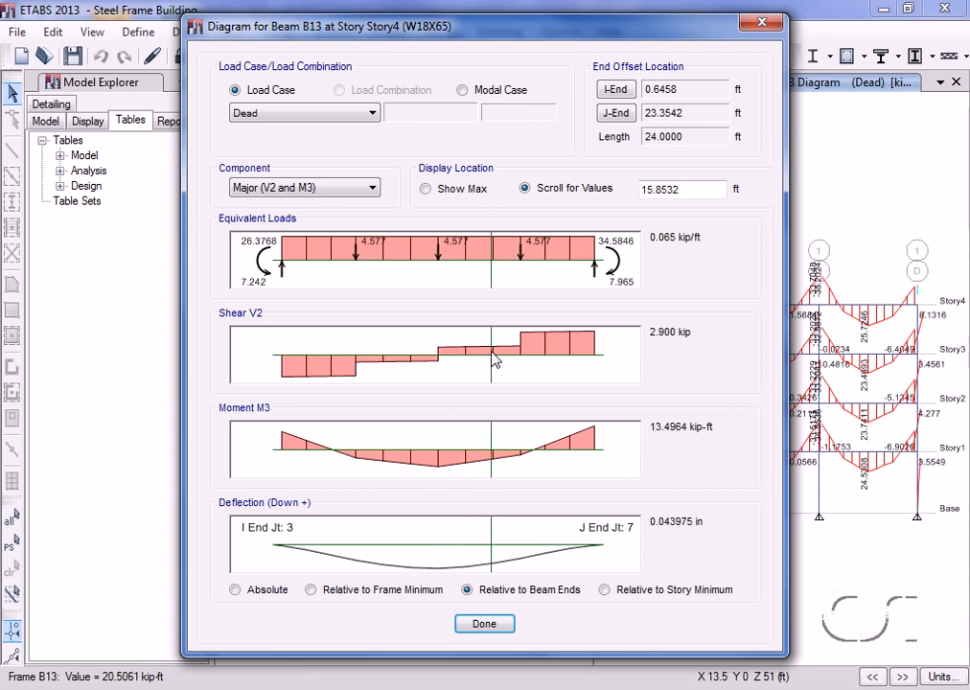
pyautogui.click(486, 624)
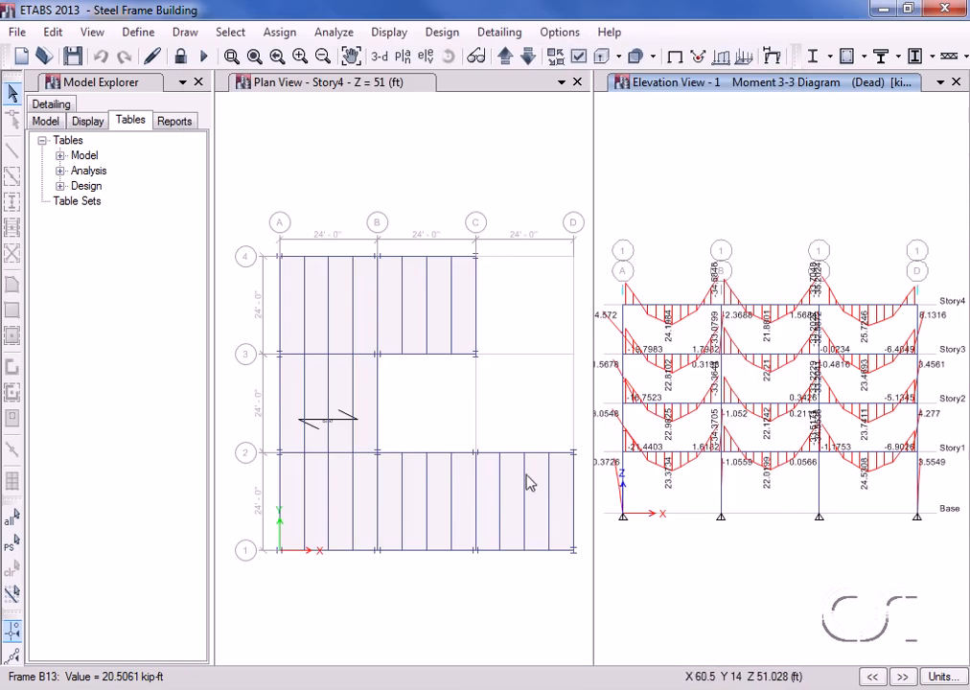
# Return to the undeformed shape and show the whole building in the default 3-D view.
pyautogui.click(389, 34)
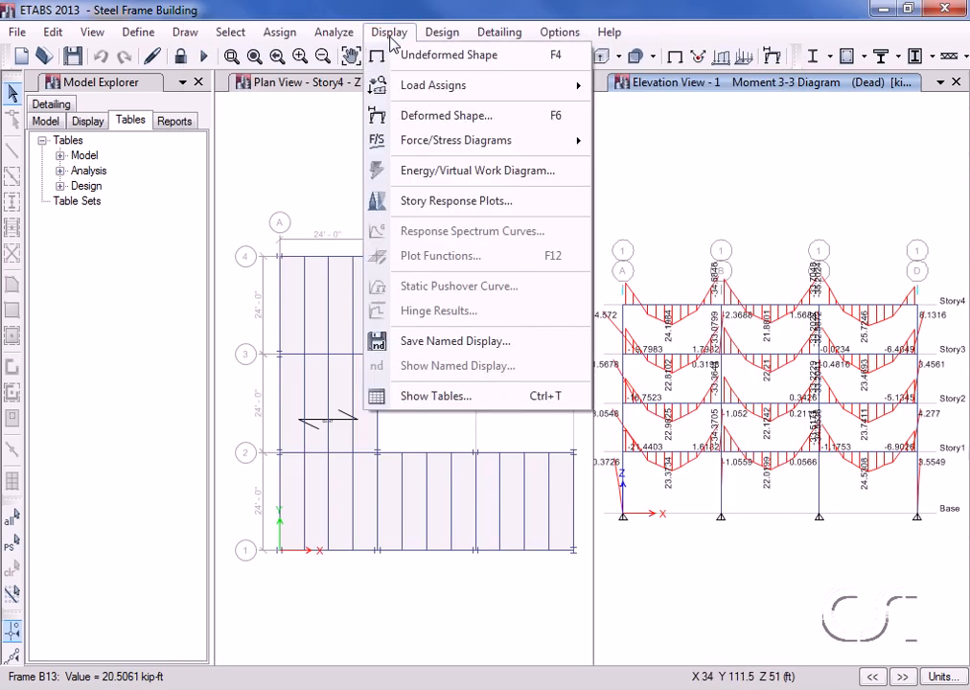
pyautogui.click(436, 59)
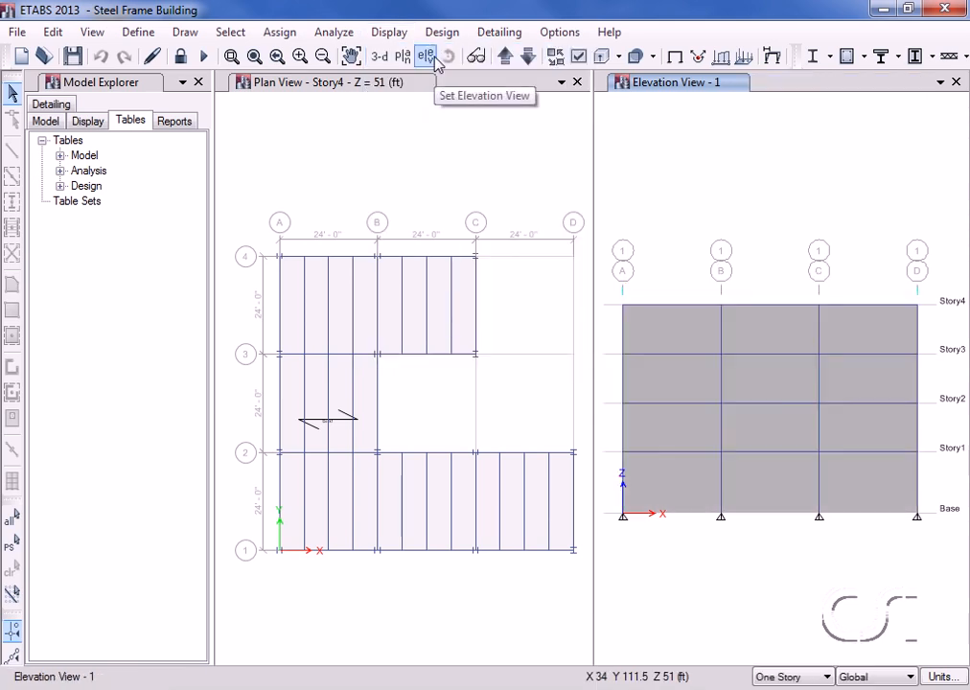
pyautogui.click(380, 58)
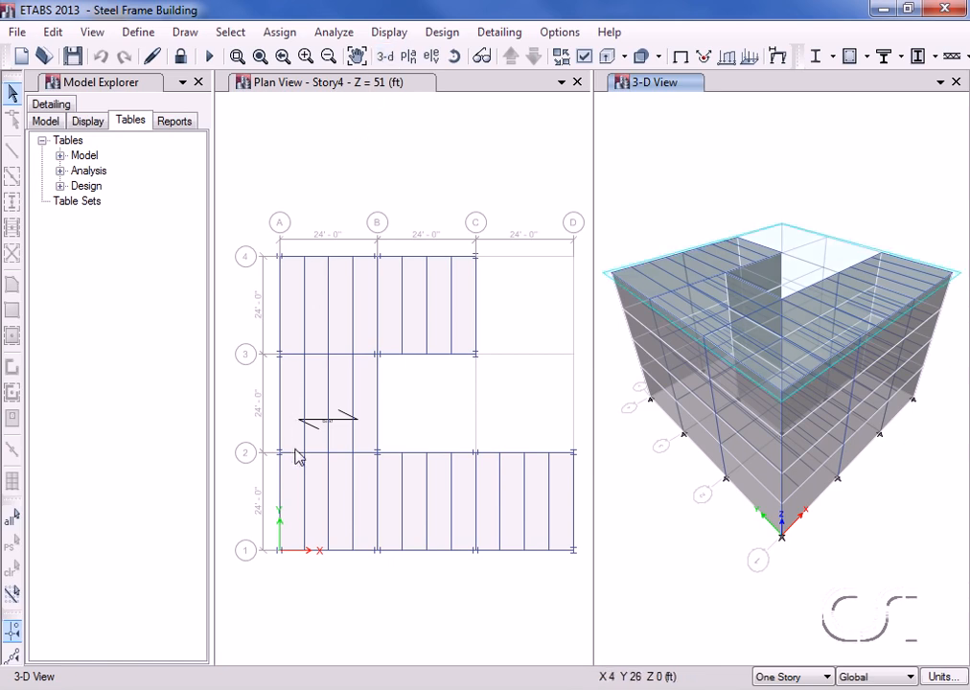
pyautogui.rightClick(306, 505)
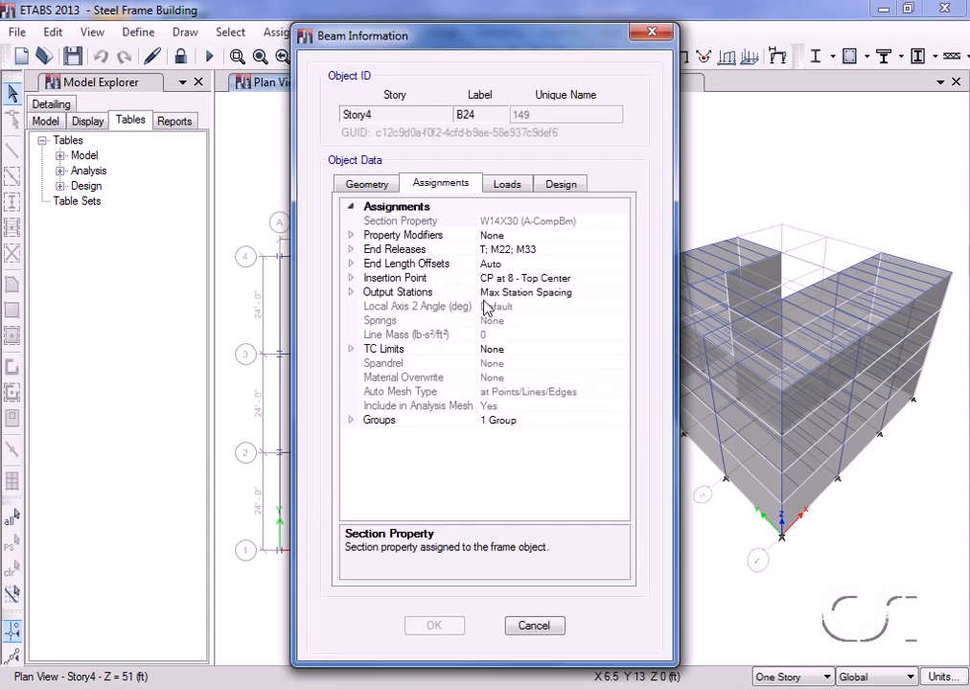
pyautogui.click(561, 185)
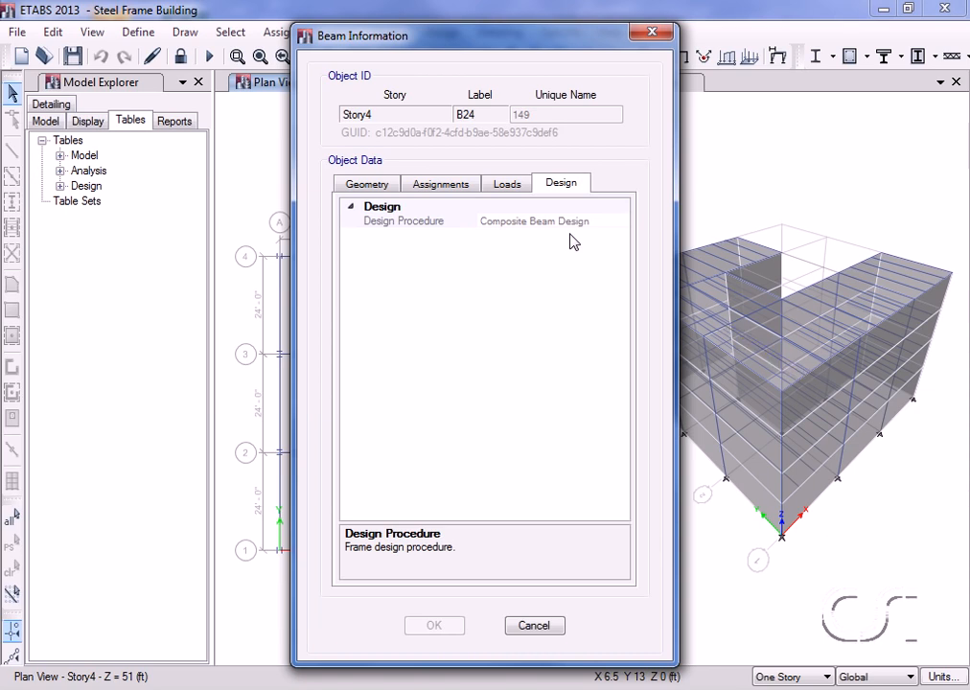
pyautogui.click(507, 184)
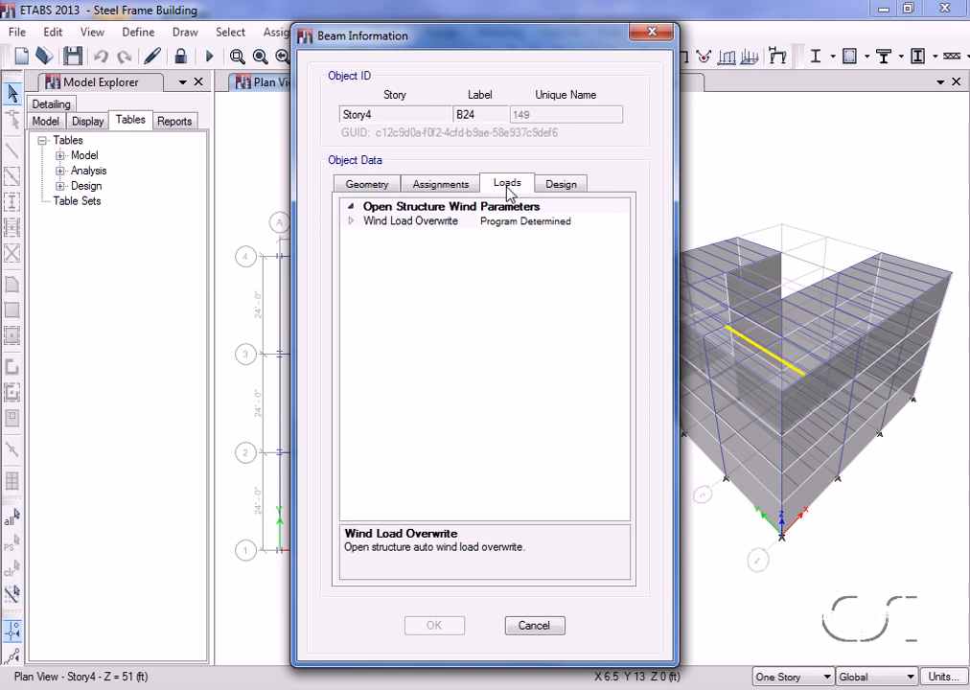
pyautogui.click(452, 191)
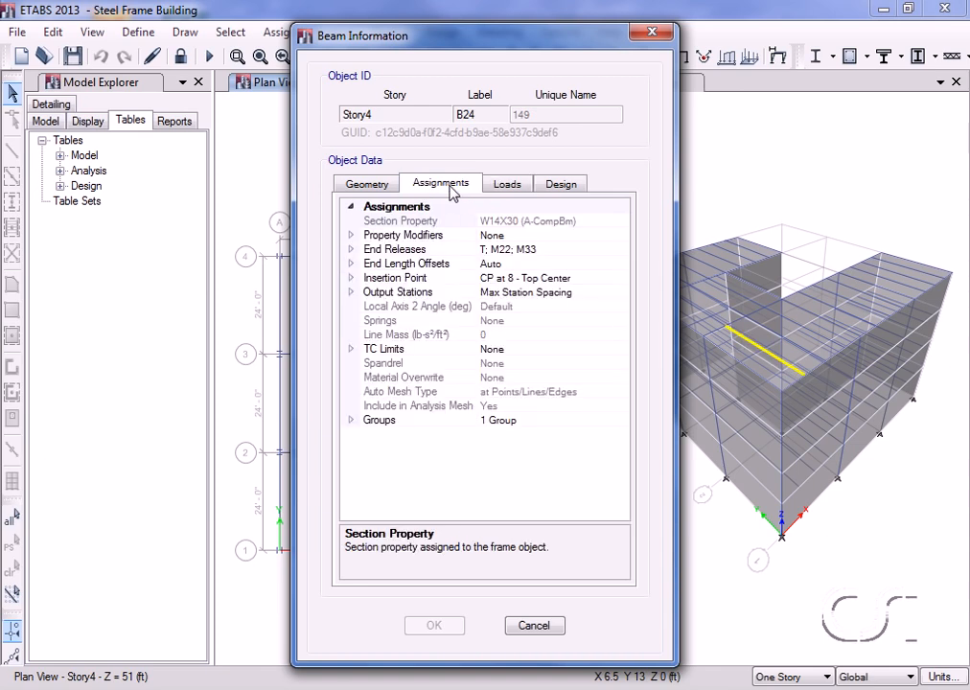
pyautogui.click(378, 189)
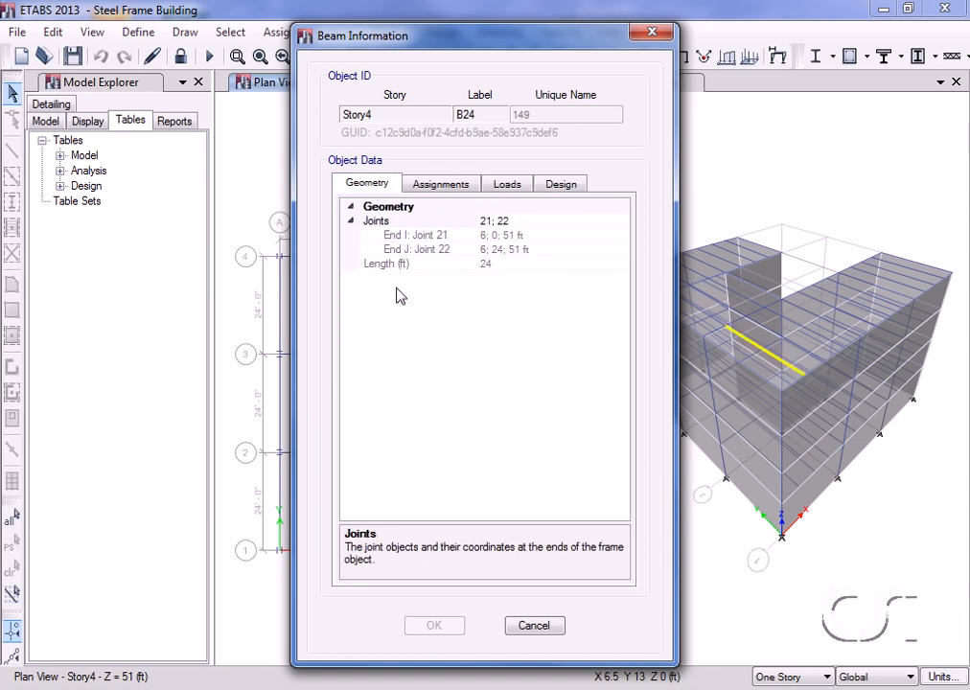
pyautogui.click(534, 626)
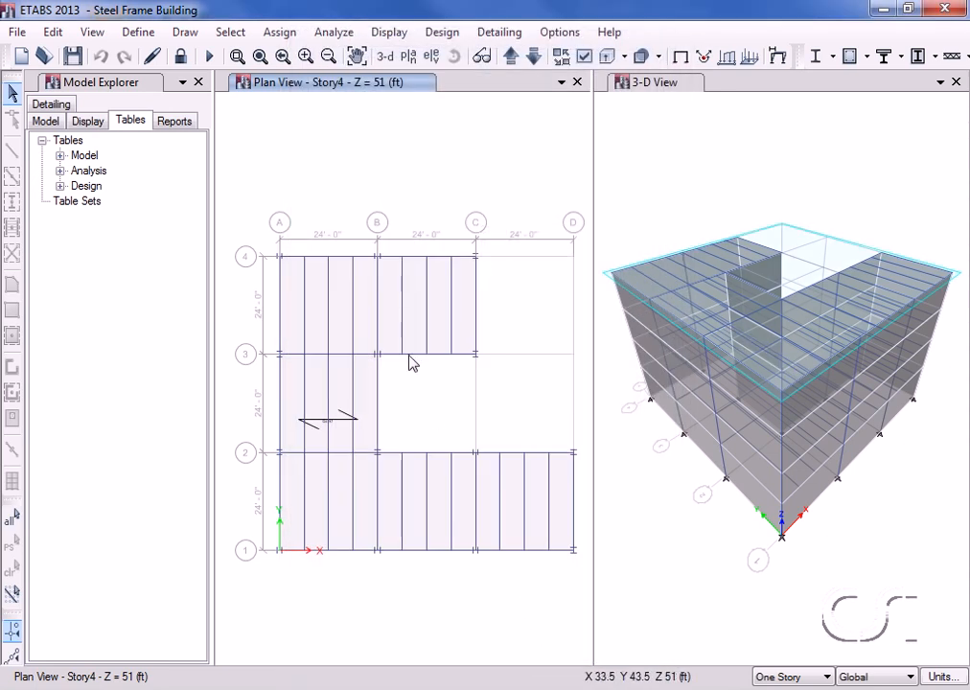
# Review the AISC 360-10 composite beam preferences (deflection, vibration, price, phi factors) and accept them unchanged.
pyautogui.click(450, 33)
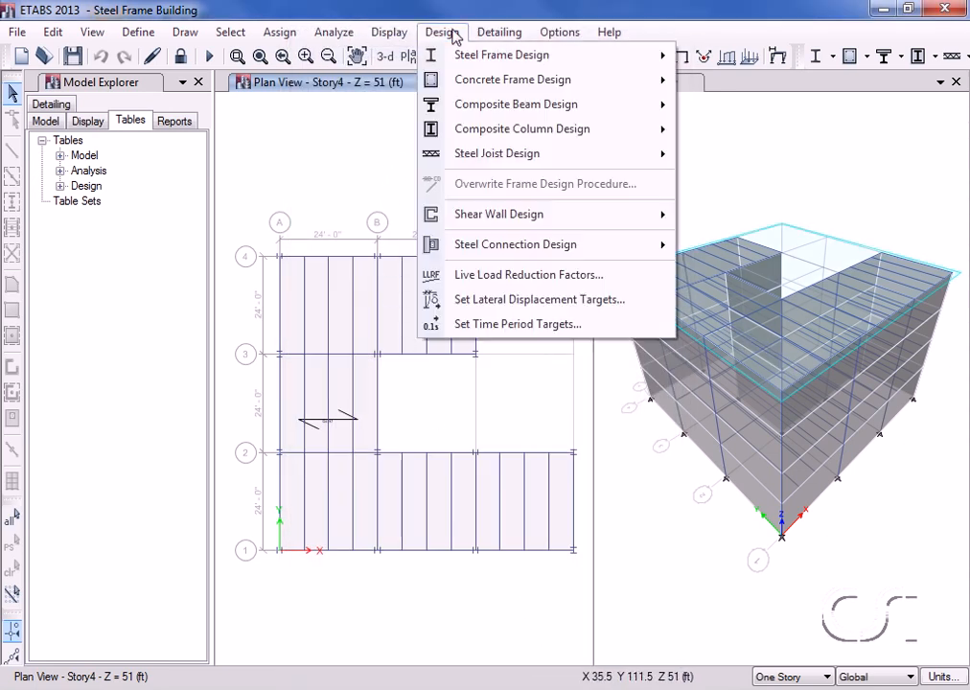
pyautogui.moveTo(453, 107)
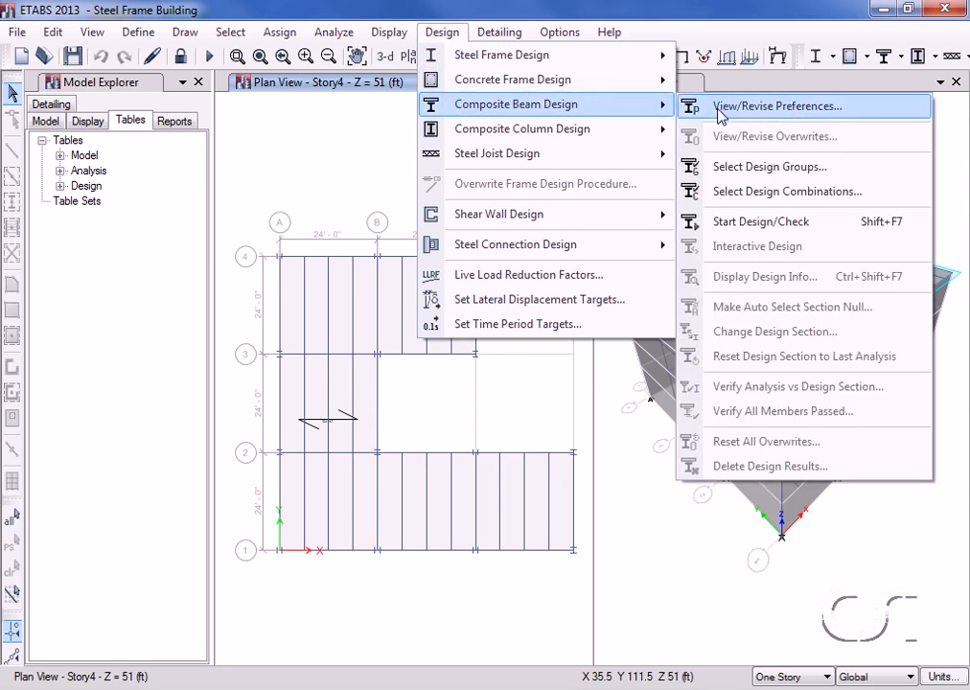
pyautogui.click(796, 113)
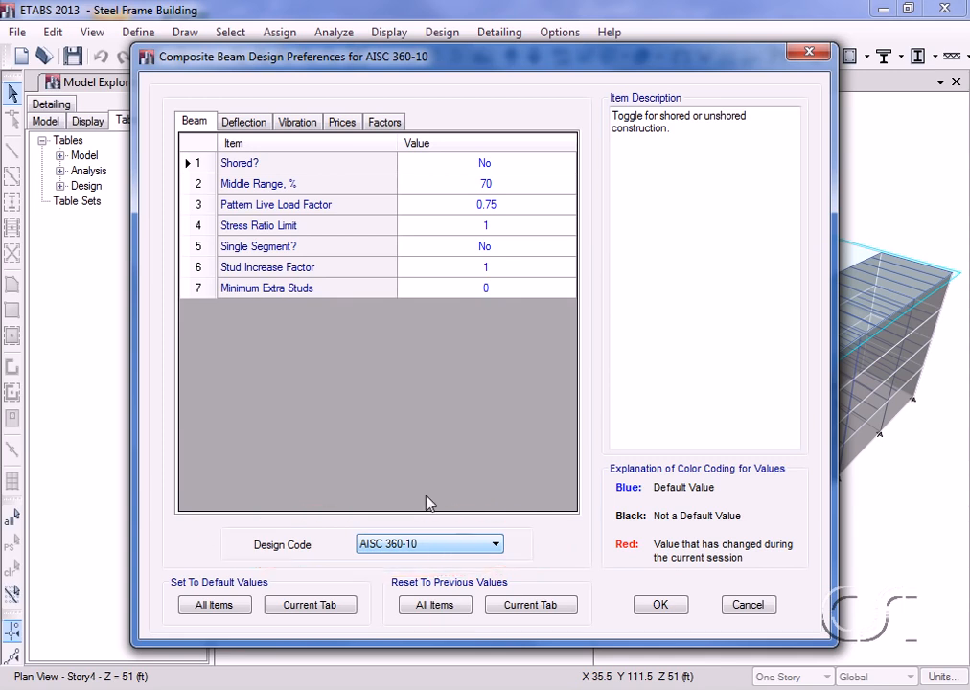
pyautogui.click(241, 123)
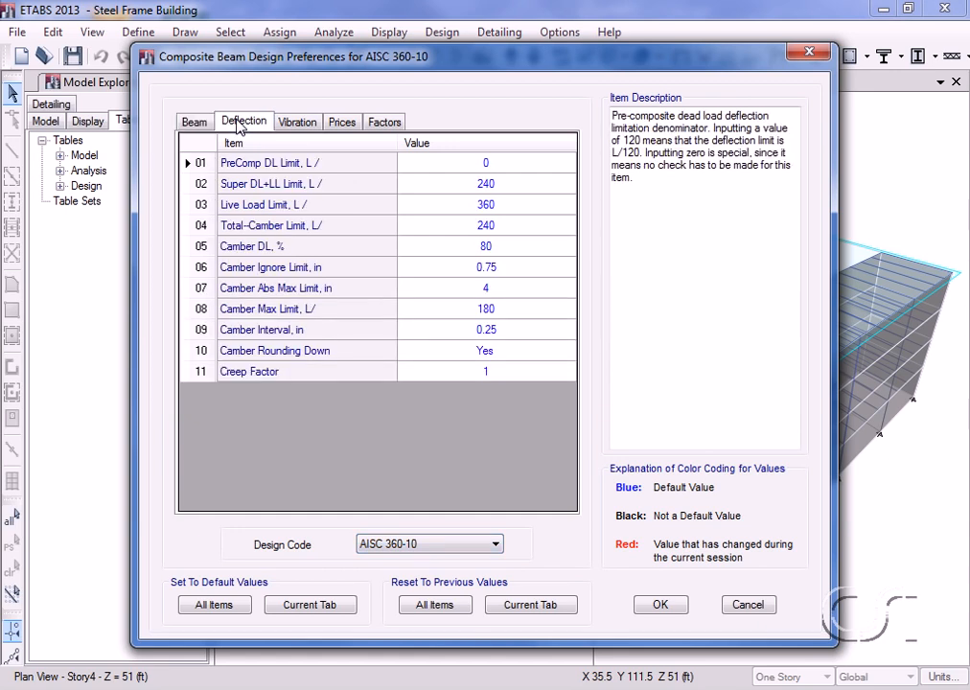
pyautogui.click(299, 123)
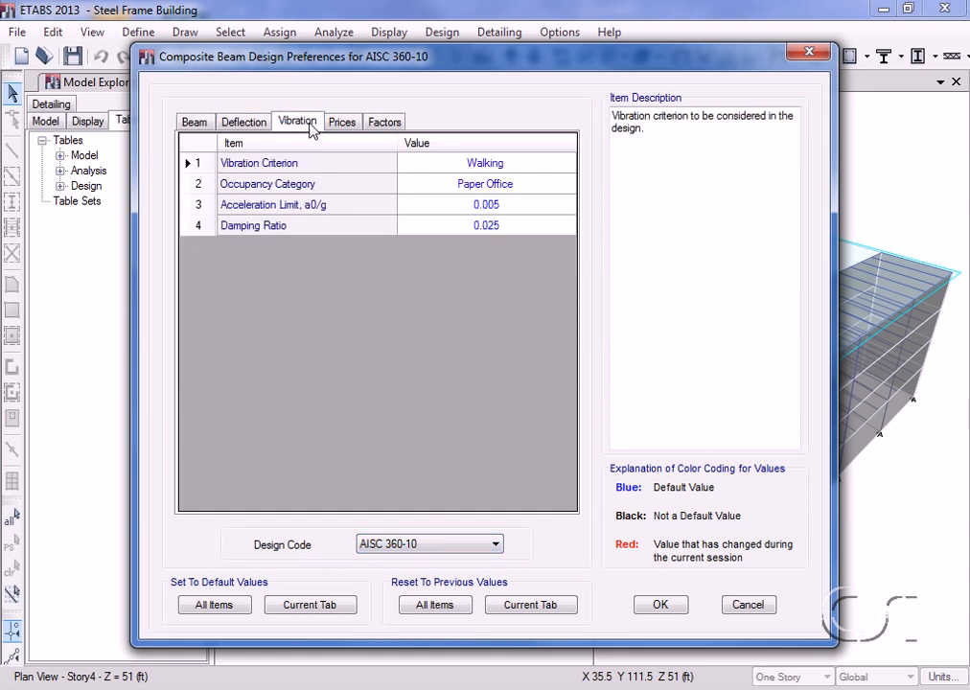
pyautogui.click(344, 123)
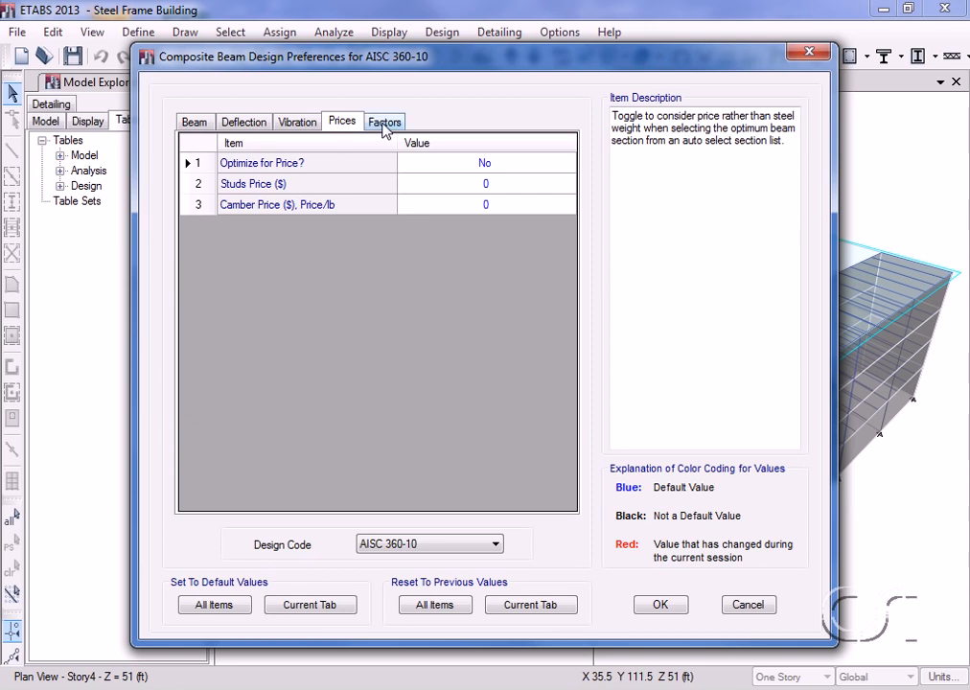
pyautogui.click(384, 124)
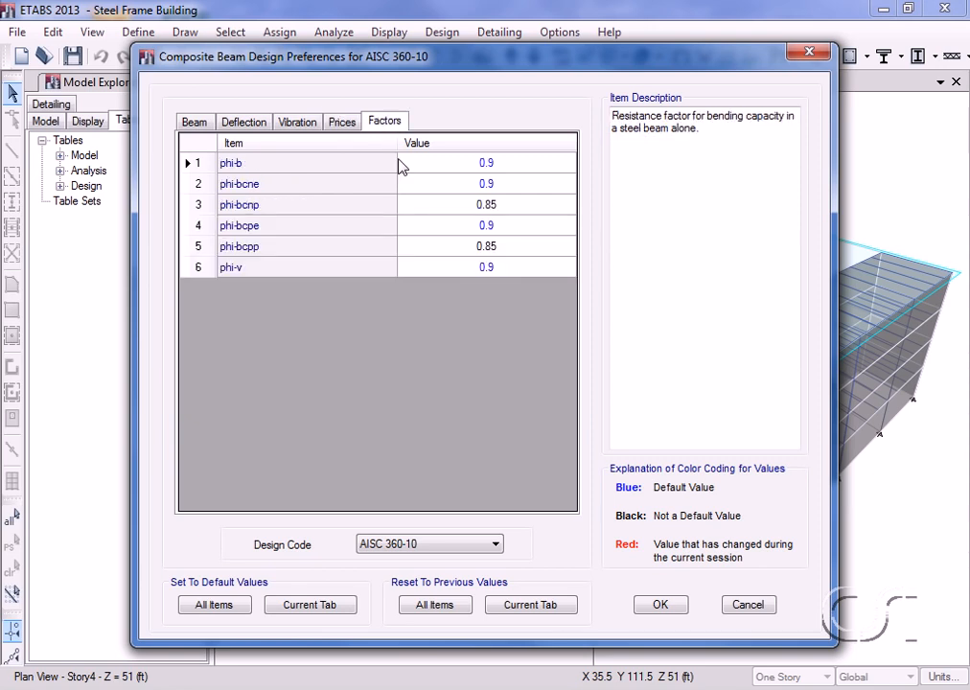
pyautogui.click(661, 605)
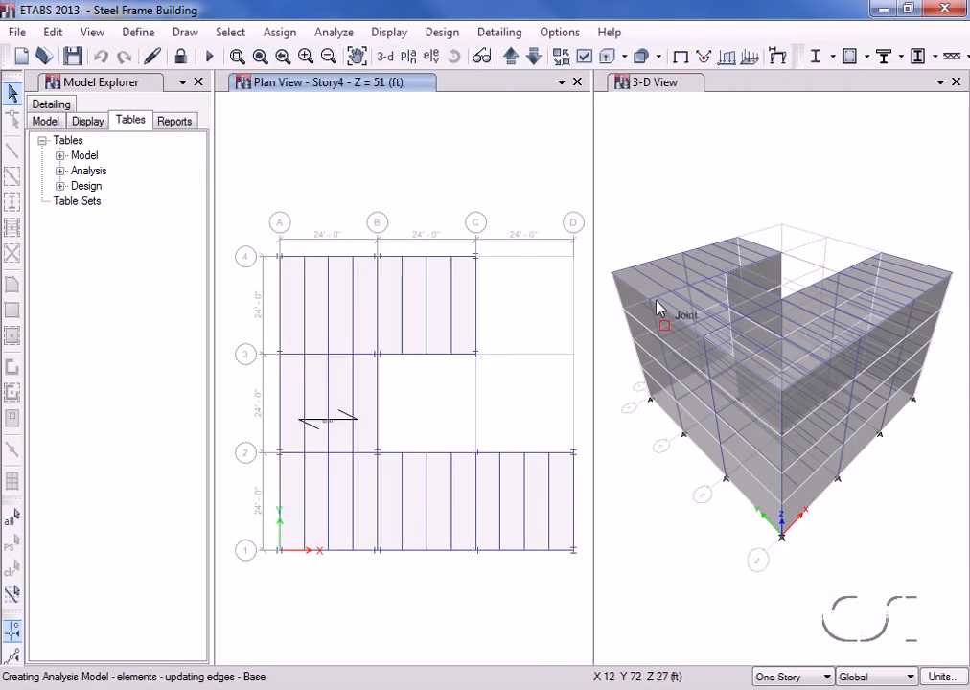
# Turn off object fill and hide all null shells in every window, leaving bare steel framing.
pyautogui.click(654, 90)
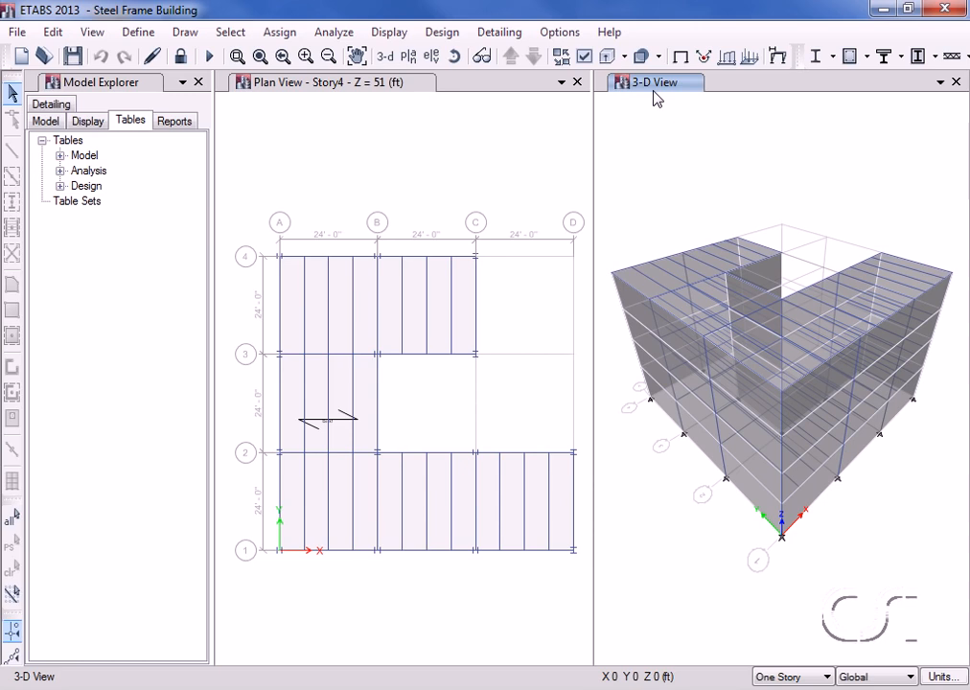
pyautogui.click(586, 60)
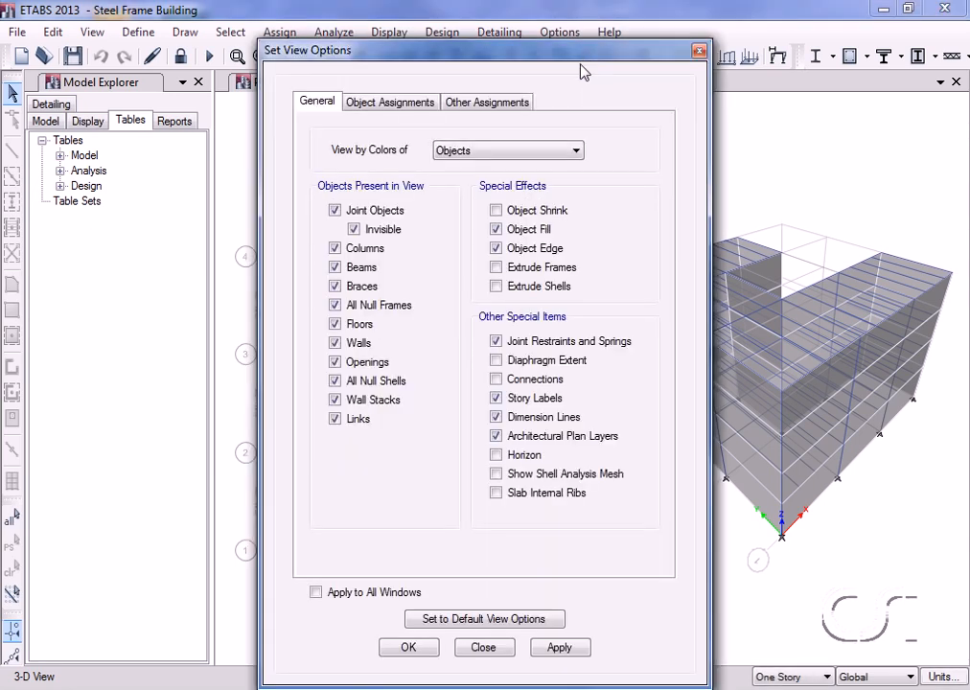
pyautogui.click(496, 230)
pyautogui.click(335, 381)
pyautogui.click(317, 593)
pyautogui.click(409, 649)
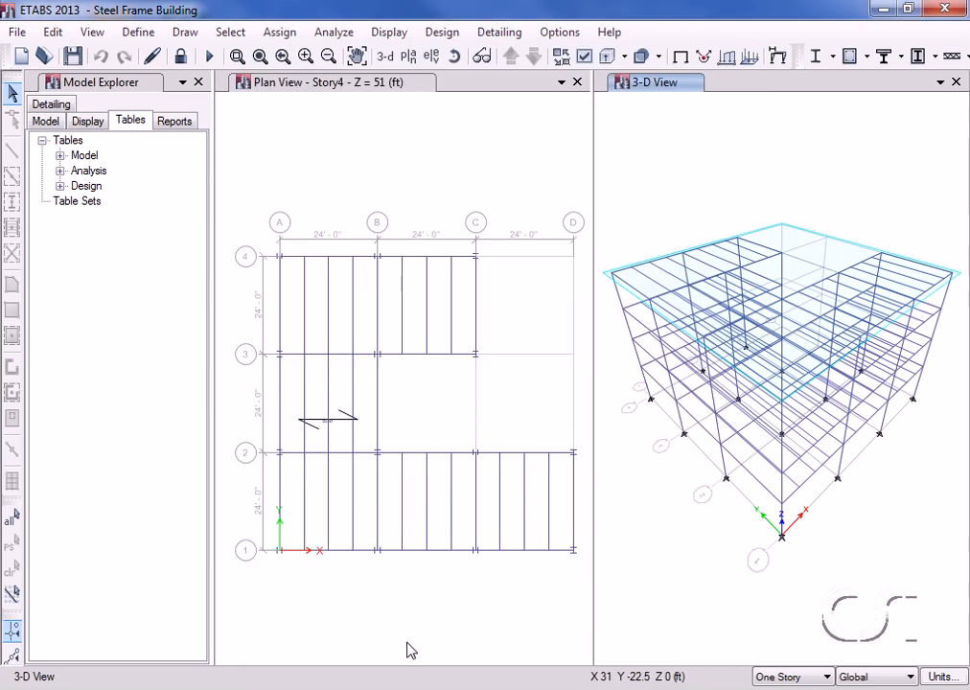
pyautogui.click(443, 36)
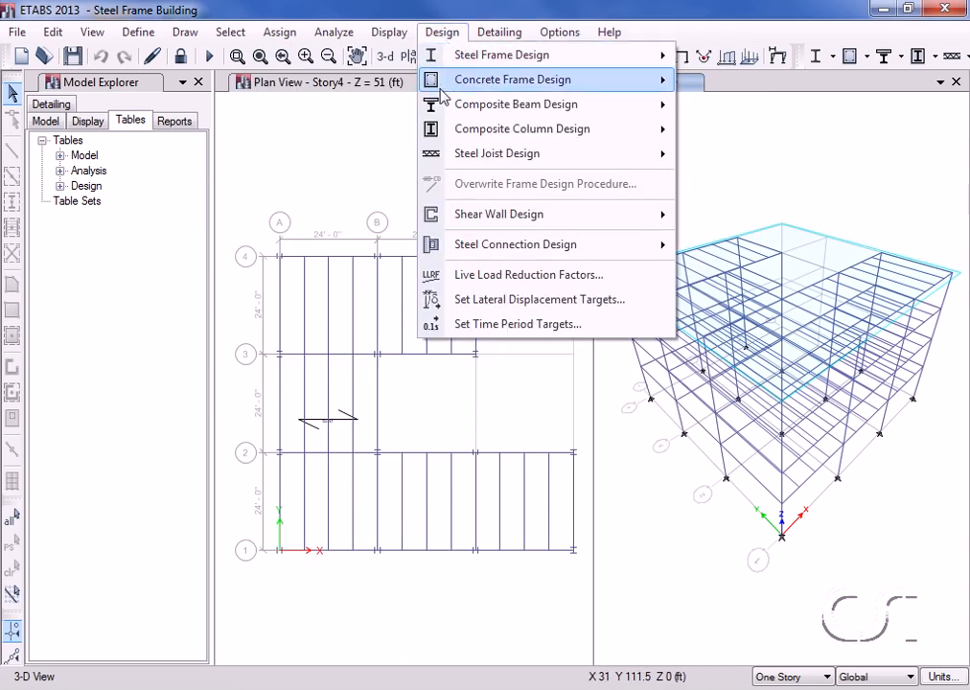
# Run the composite beam design check, showing beam sections and stress-ratio colours in 3-D.
pyautogui.moveTo(444, 107)
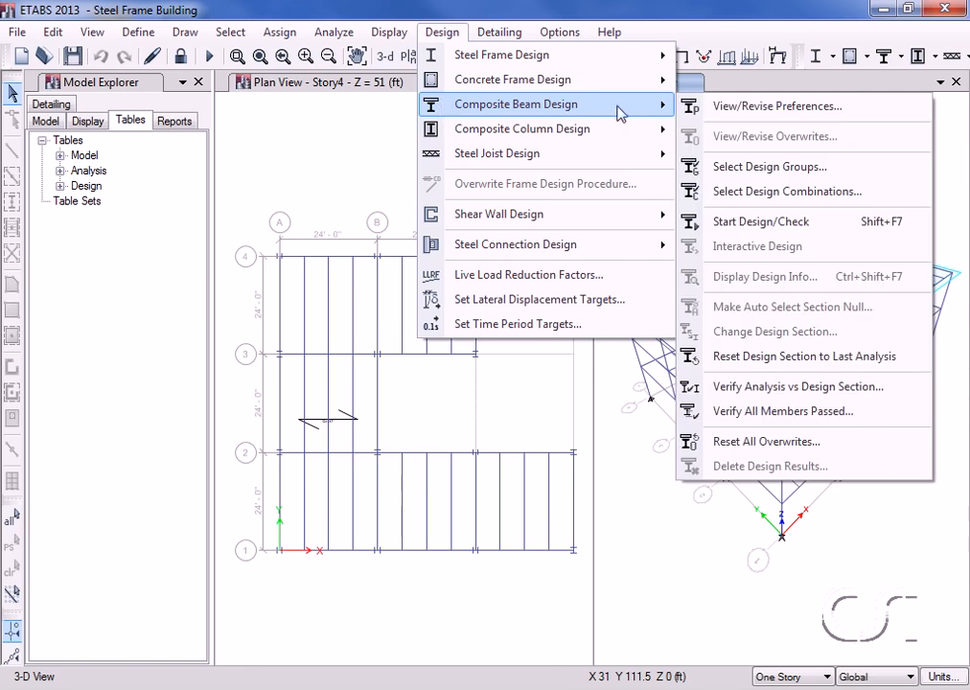
pyautogui.click(789, 223)
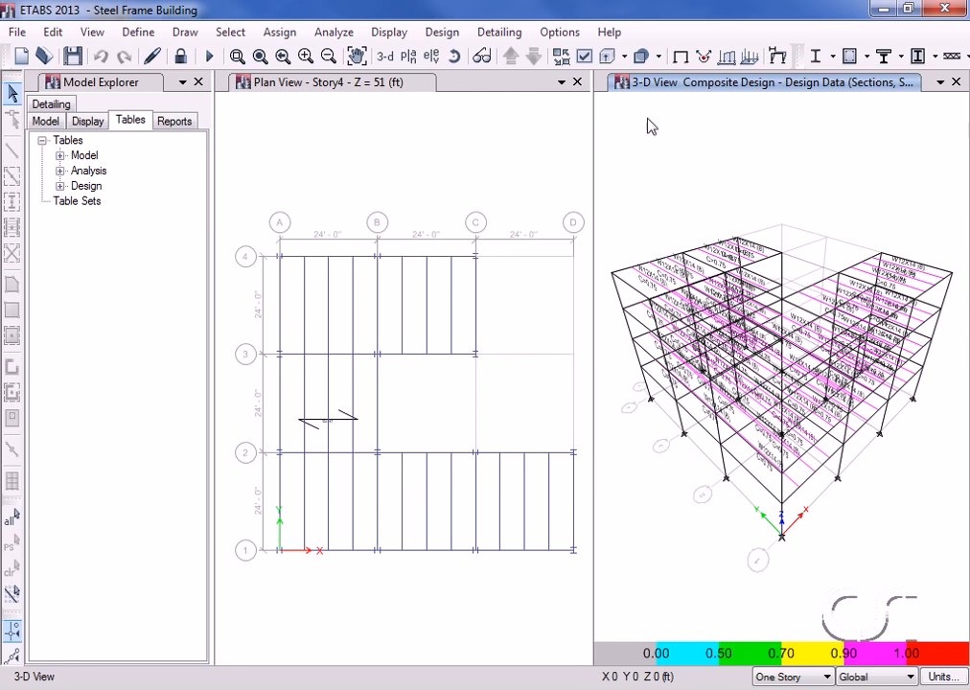
pyautogui.click(445, 32)
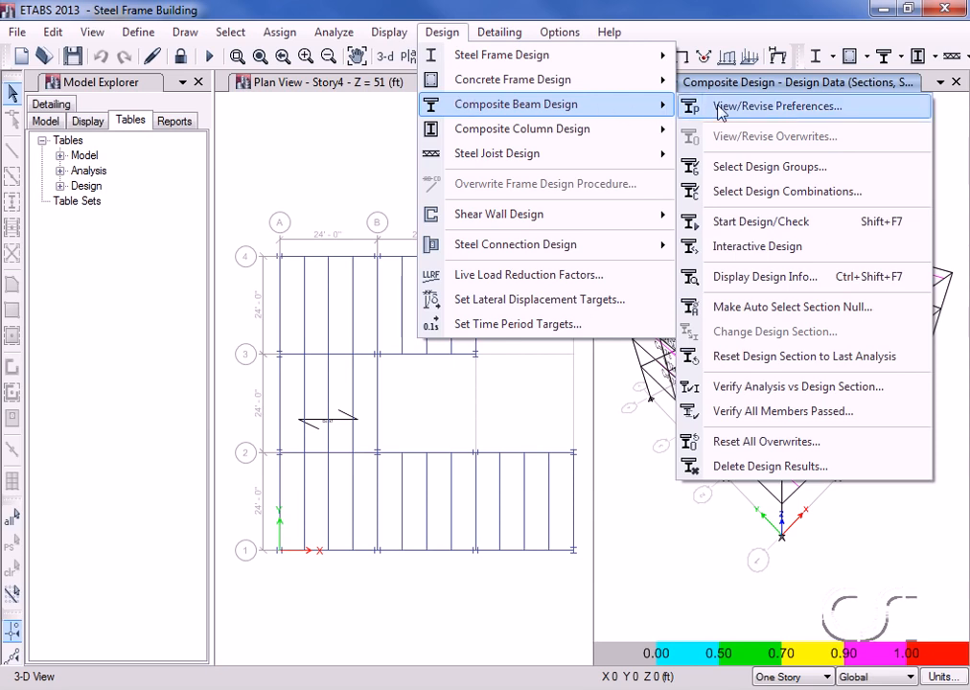
# Verify analysis versus design sections, finding 72 mismatched composite beams, and decline selecting them.
pyautogui.click(825, 388)
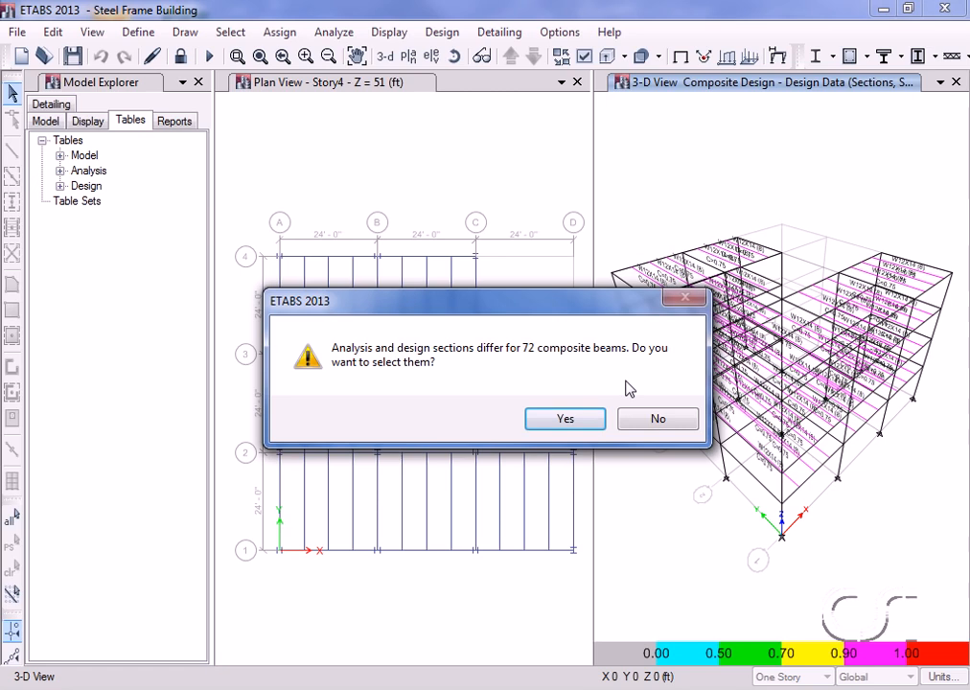
pyautogui.click(660, 420)
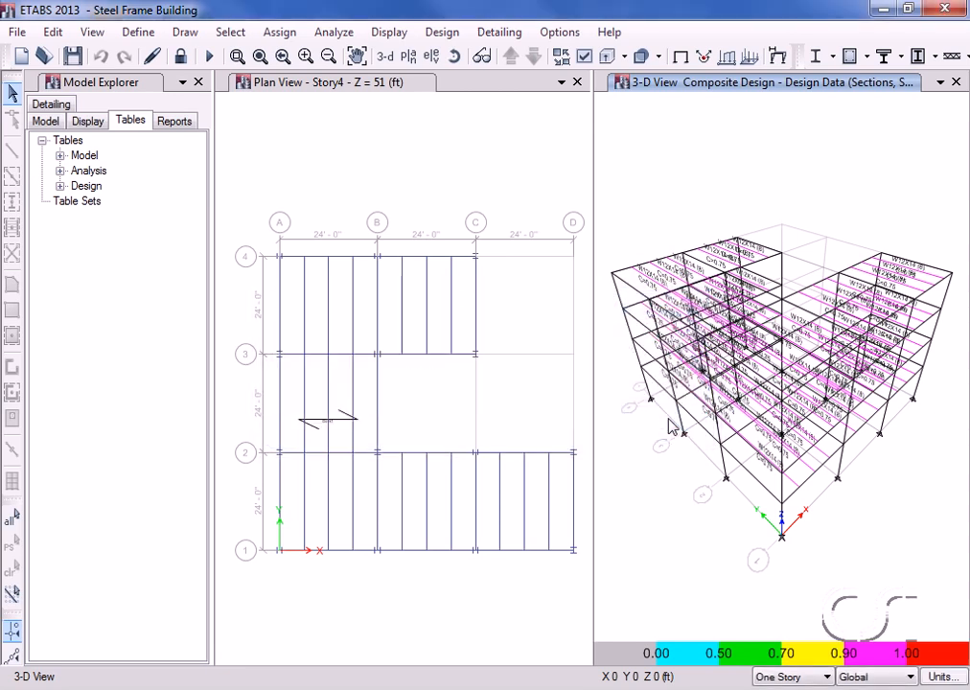
pyautogui.moveTo(654, 286)
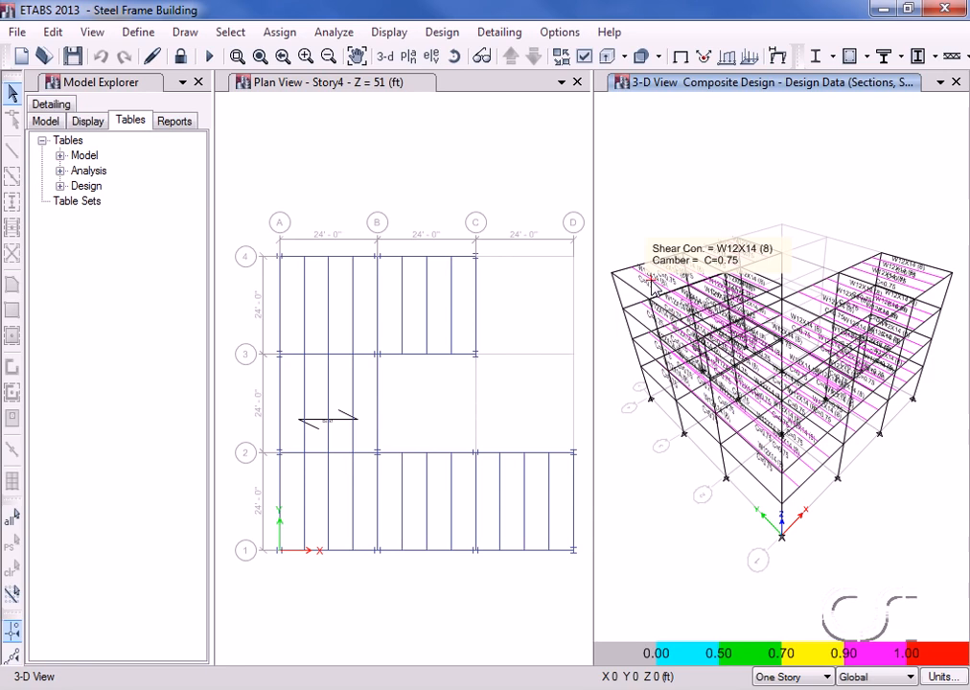
pyautogui.rightClick(652, 280)
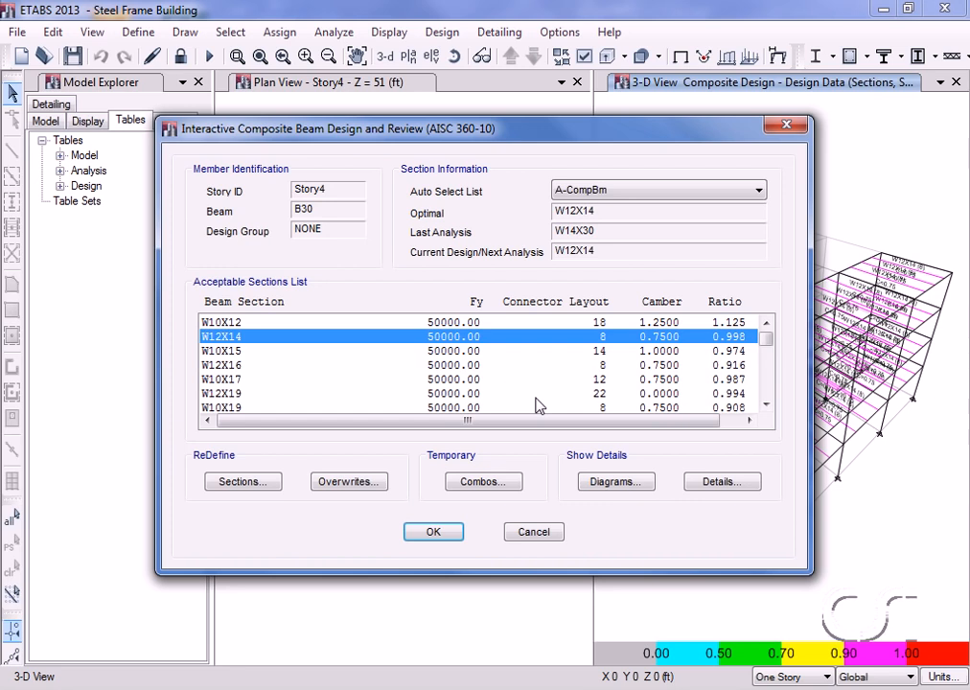
pyautogui.click(716, 482)
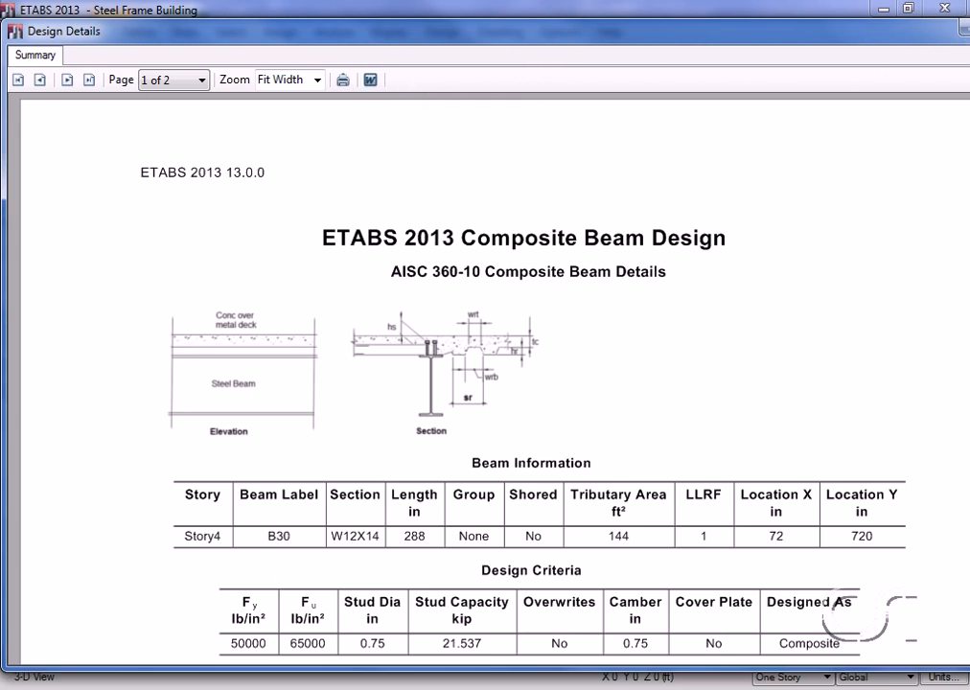
pyautogui.click(968, 29)
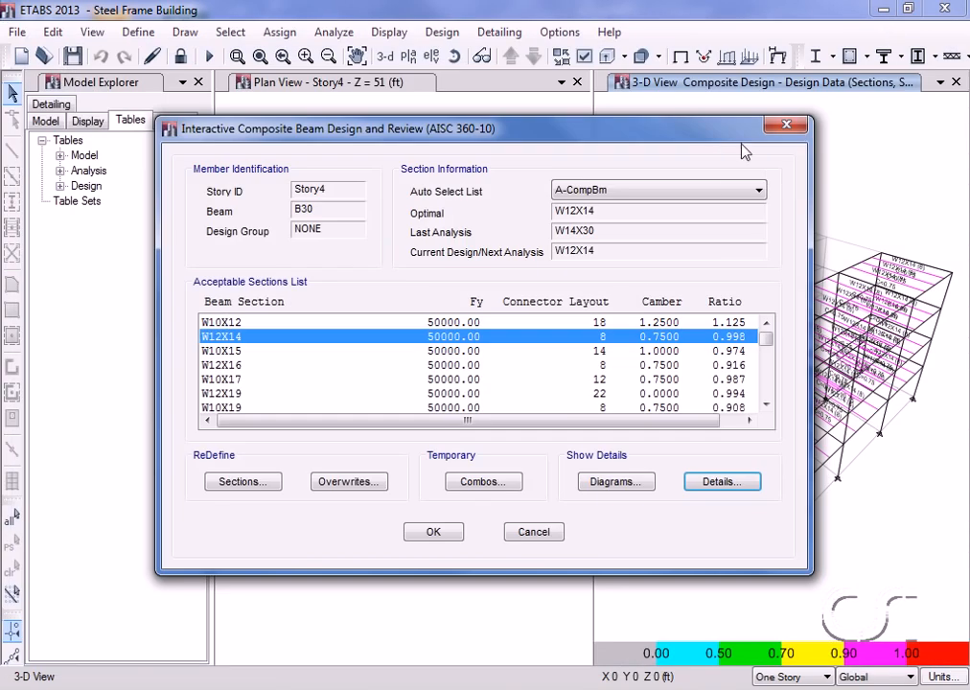
pyautogui.click(539, 533)
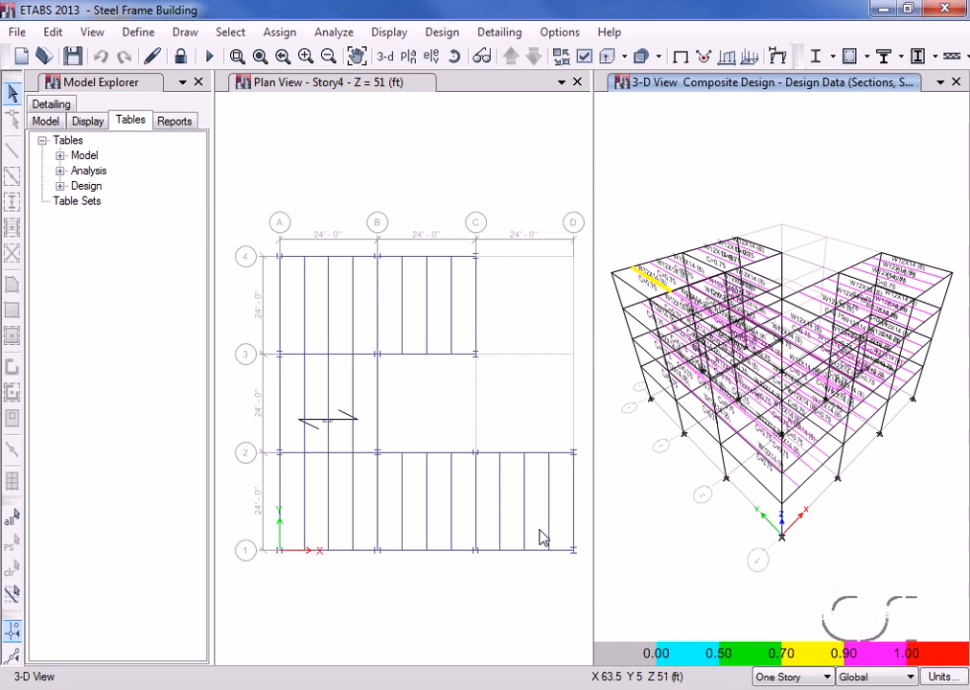
# Rerun the structural analysis and then the composite beam design check.
pyautogui.click(332, 35)
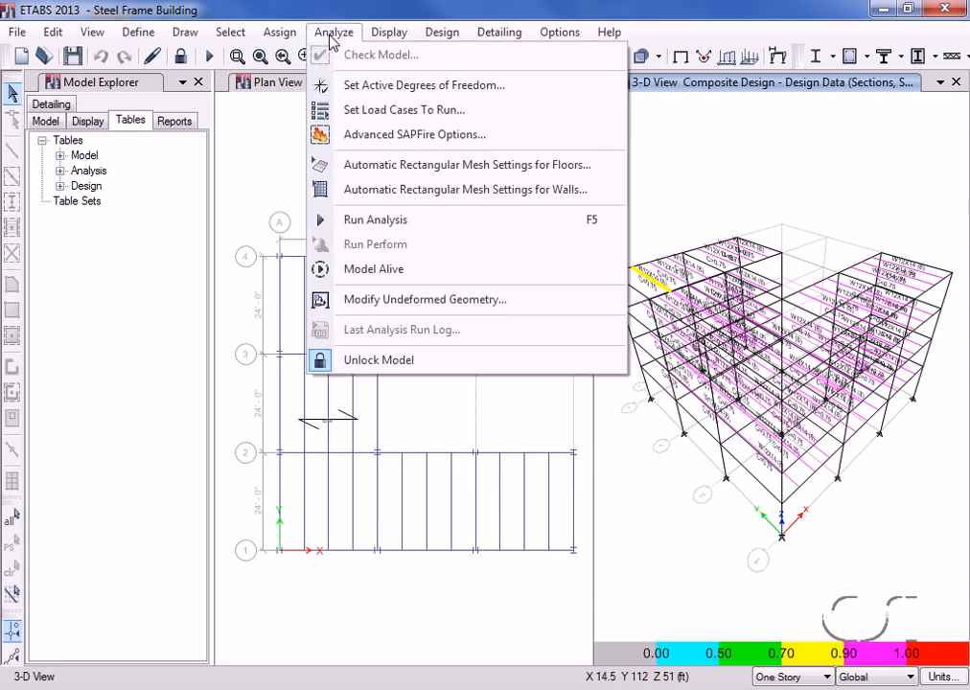
pyautogui.click(424, 220)
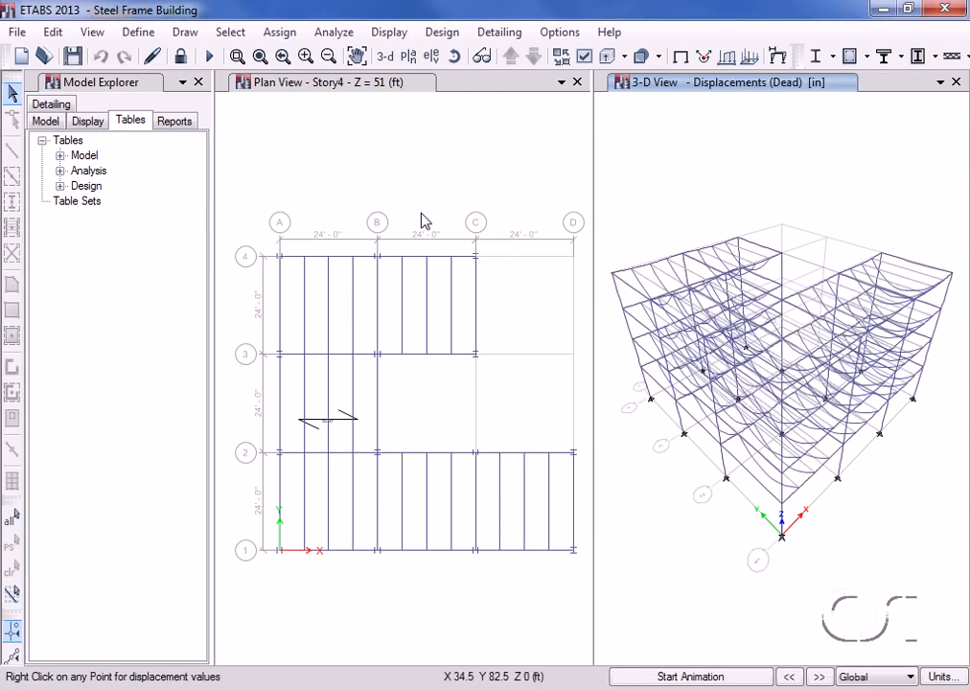
pyautogui.click(444, 34)
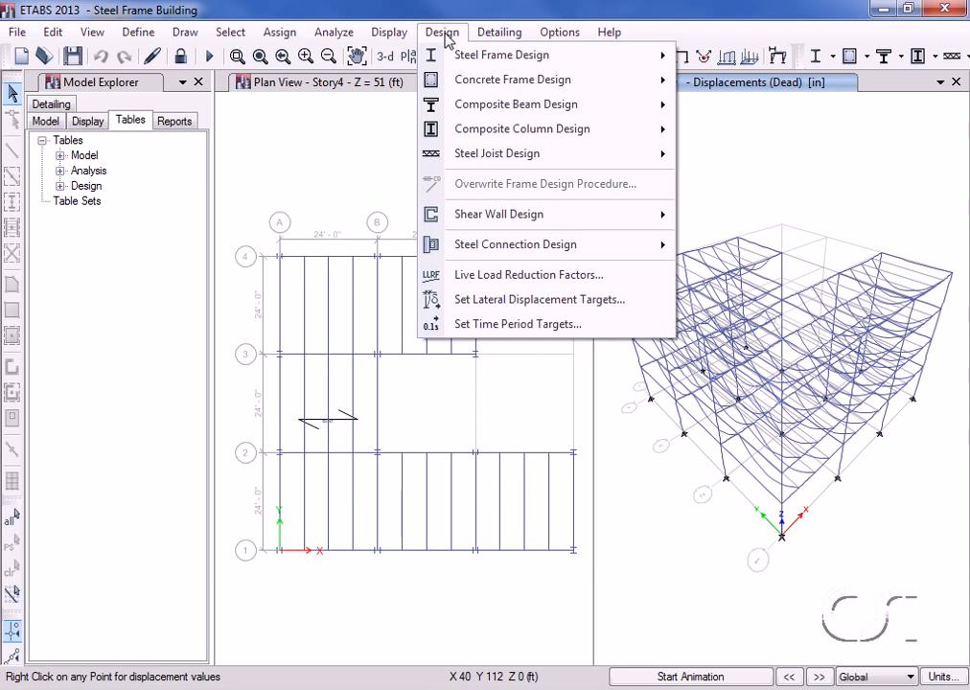
pyautogui.moveTo(449, 104)
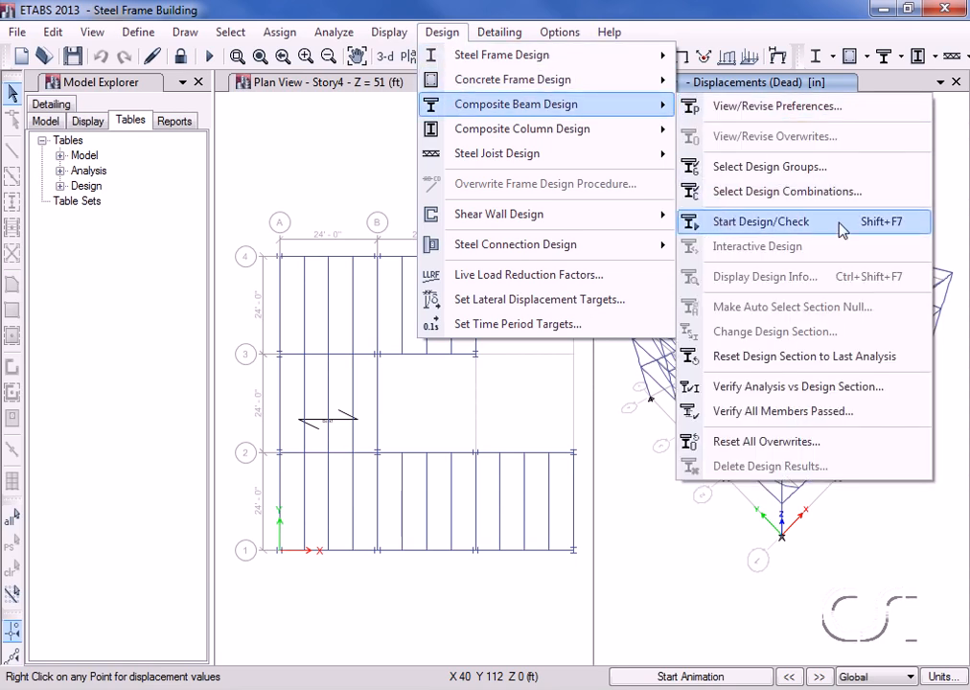
pyautogui.click(782, 228)
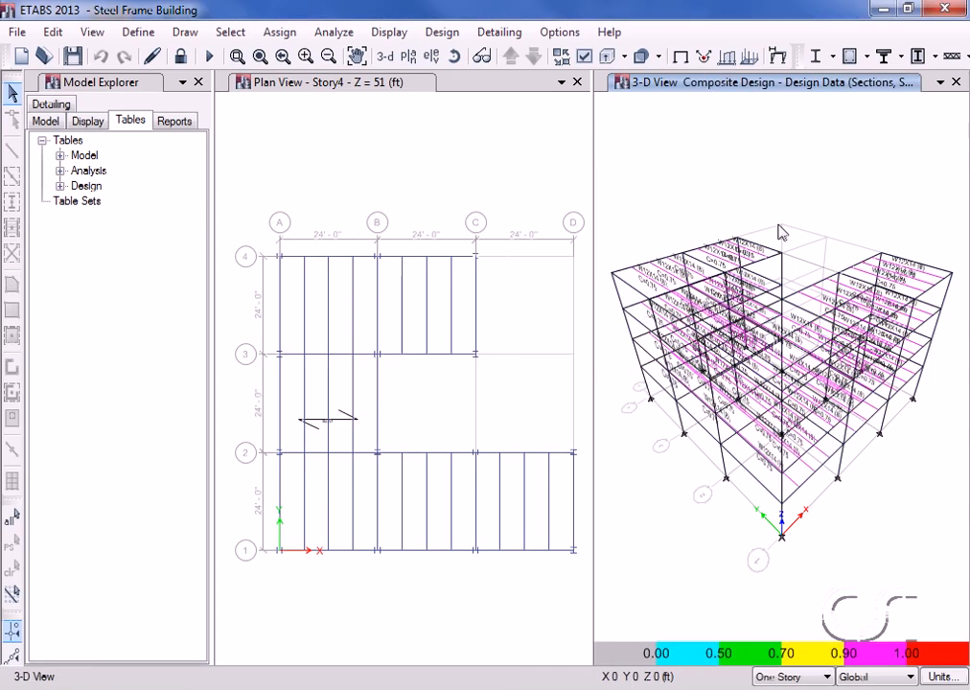
# Confirm that analysis and design sections now match for all composite beams.
pyautogui.click(442, 32)
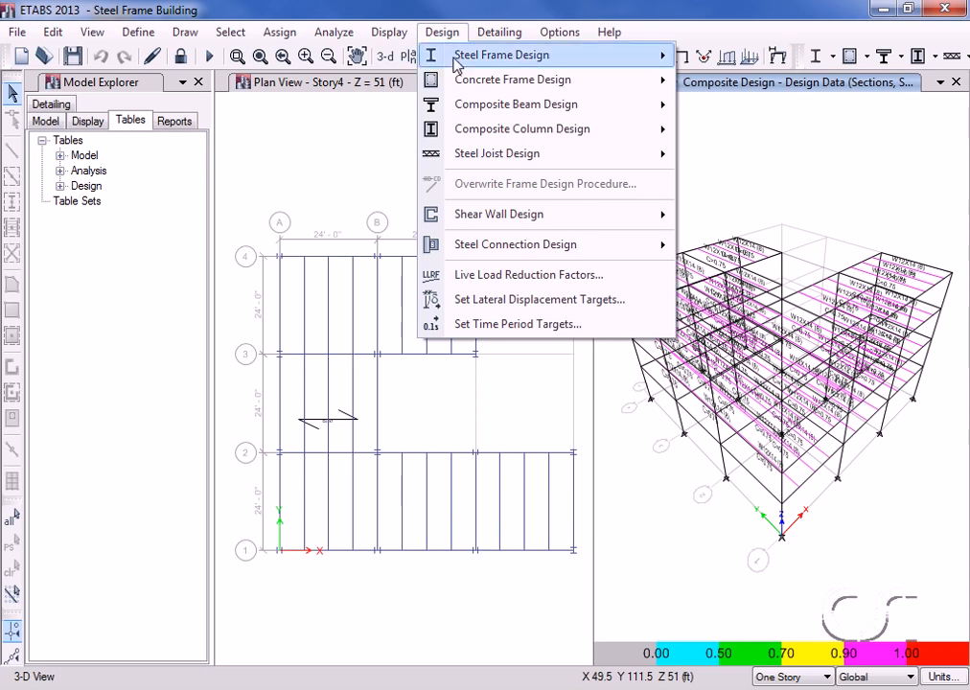
pyautogui.moveTo(560, 104)
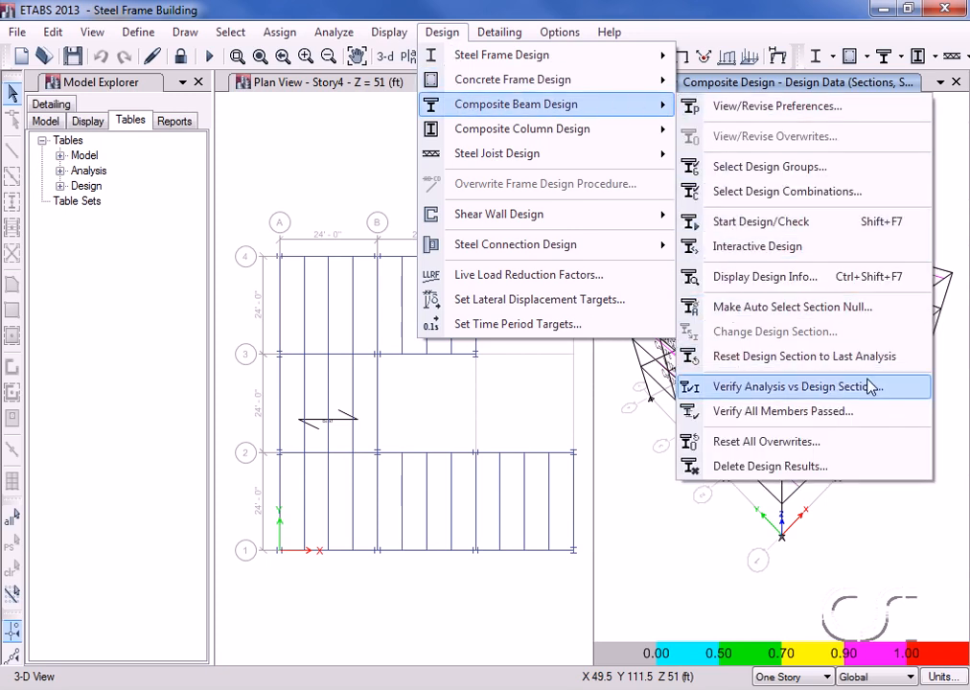
pyautogui.click(786, 388)
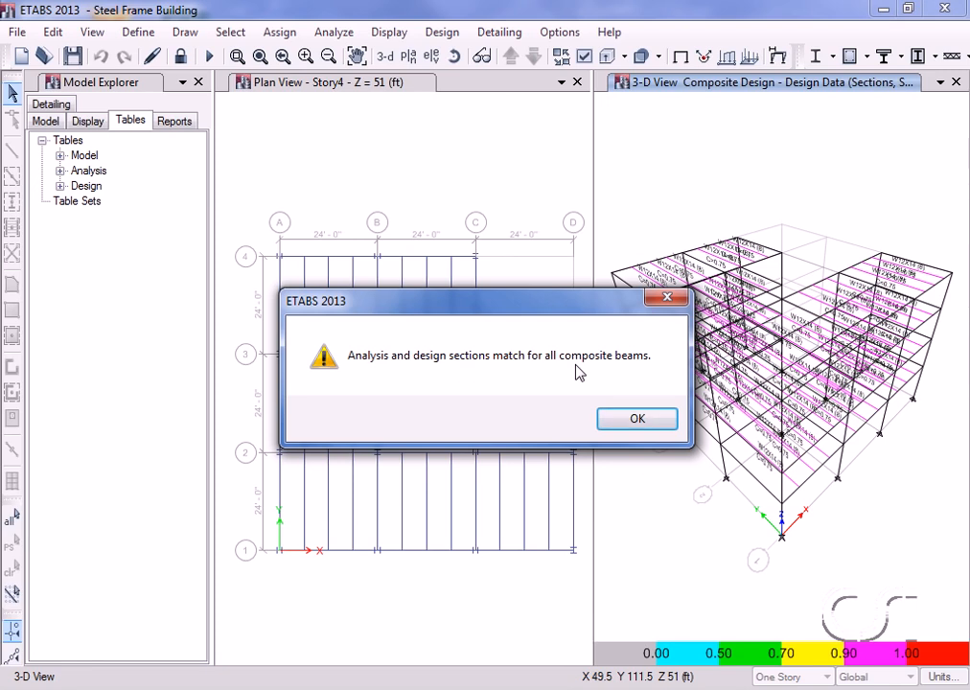
pyautogui.click(637, 419)
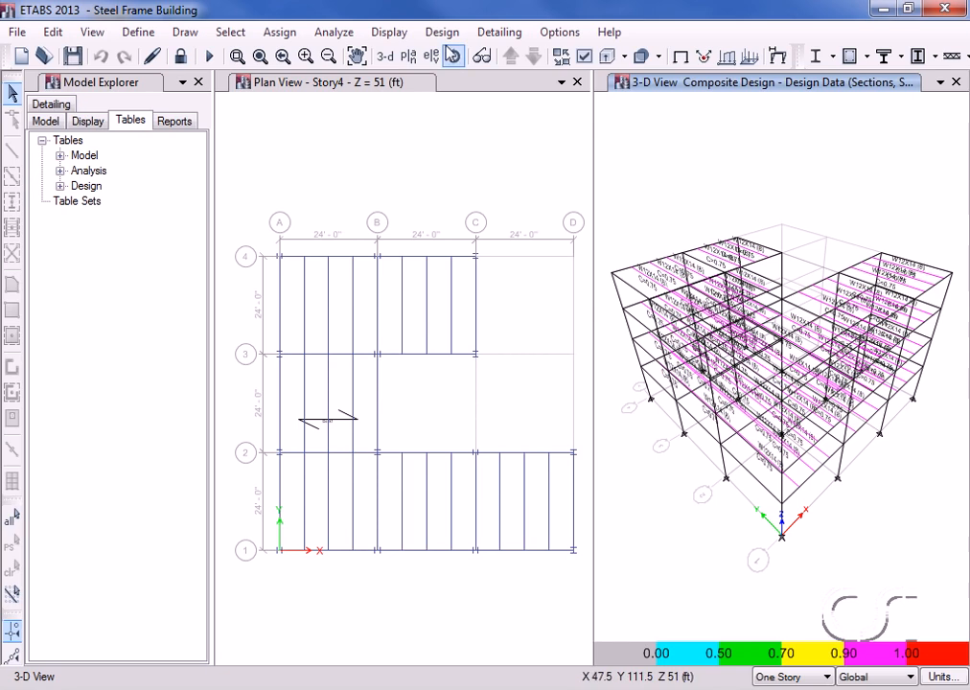
# Verify that every composite beam passes the design check.
pyautogui.click(443, 34)
pyautogui.moveTo(498, 104)
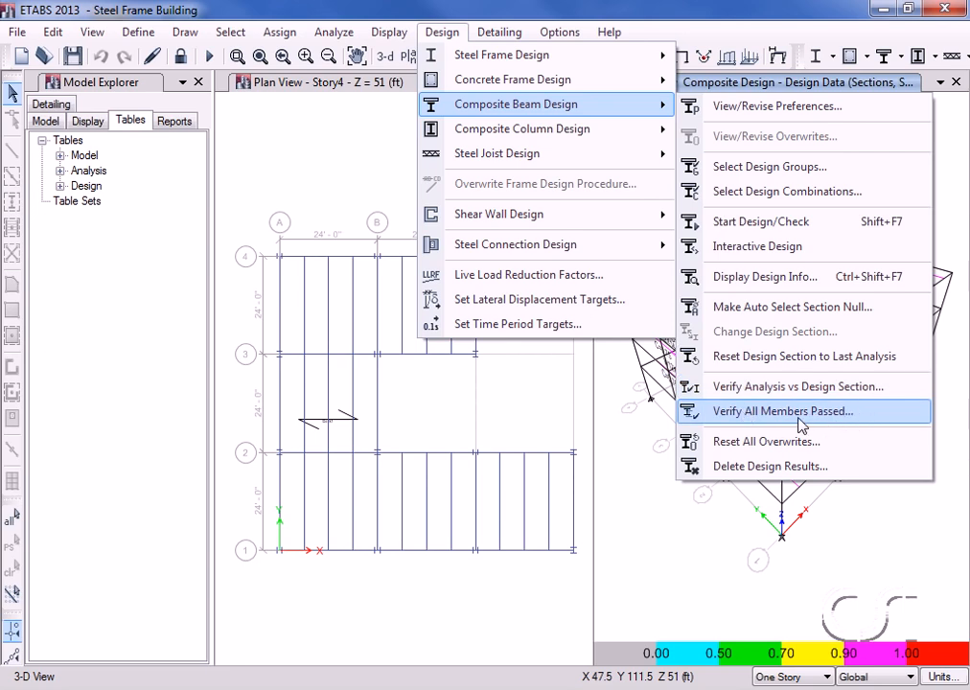
pyautogui.click(801, 424)
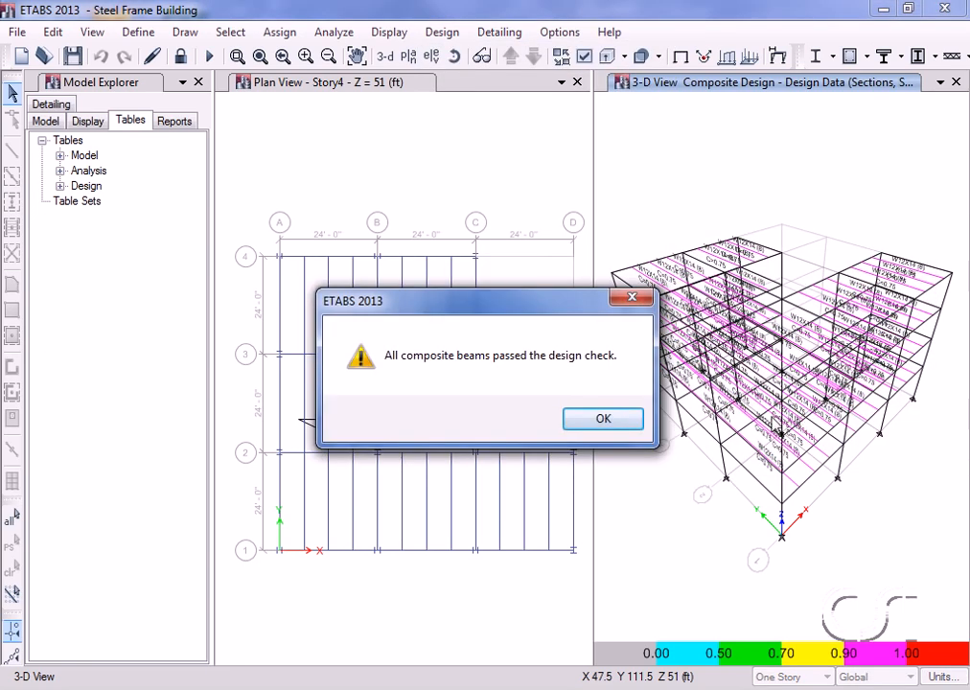
pyautogui.click(602, 420)
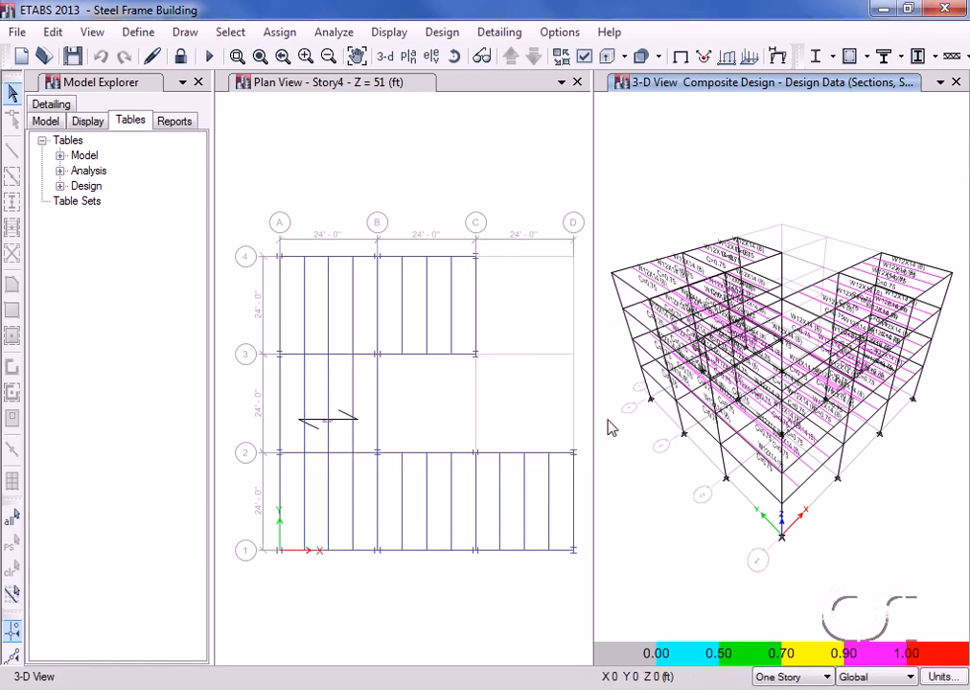
# Select all, make the composite beams' auto-select sections null, then clear the selection.
pyautogui.click(13, 518)
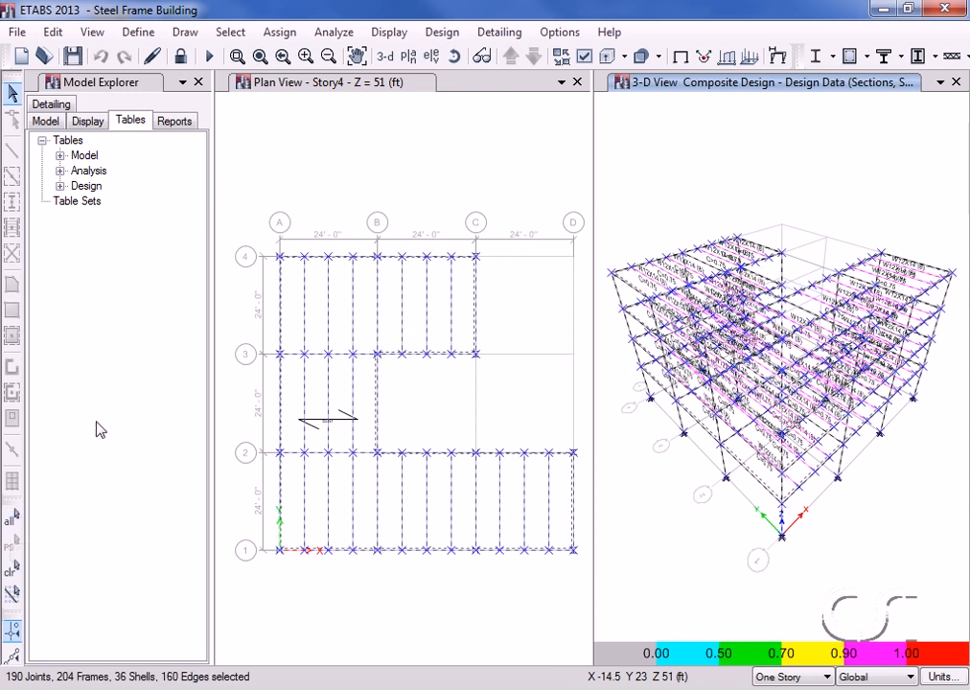
pyautogui.click(441, 32)
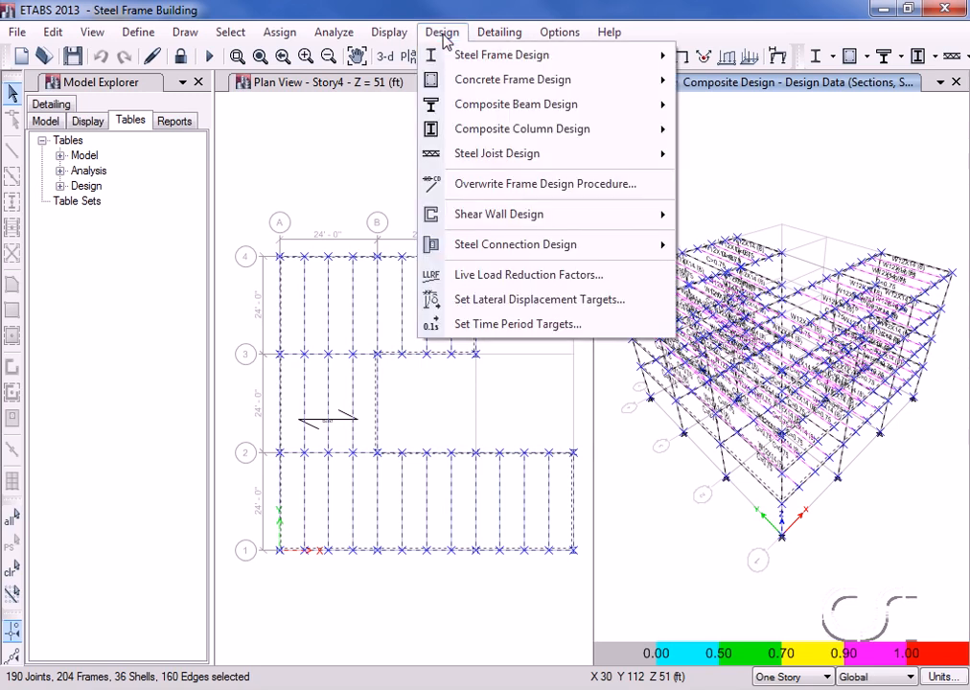
pyautogui.moveTo(451, 104)
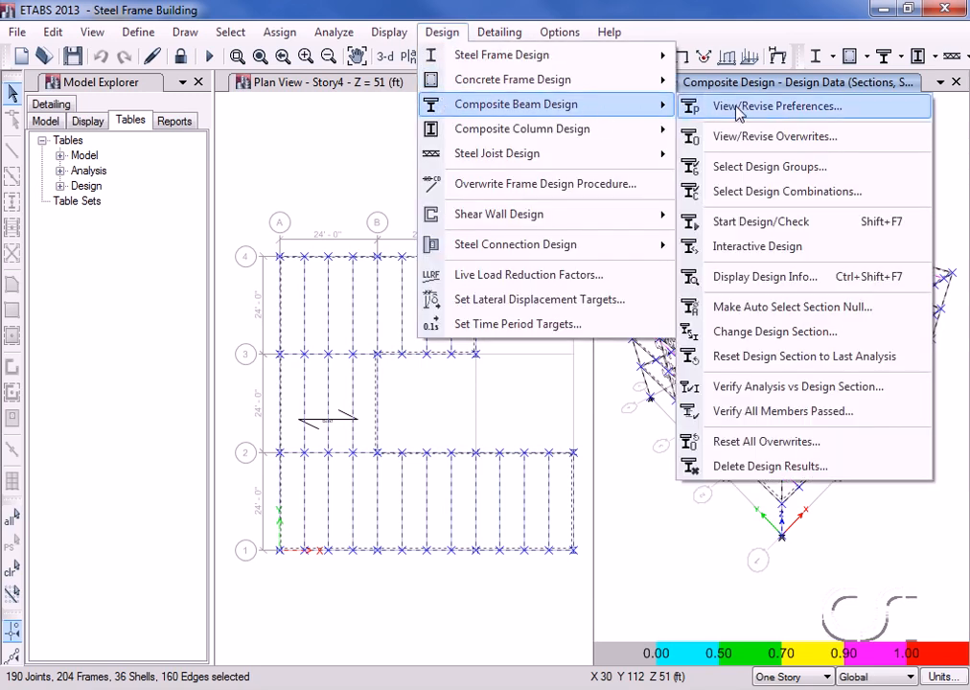
pyautogui.click(810, 307)
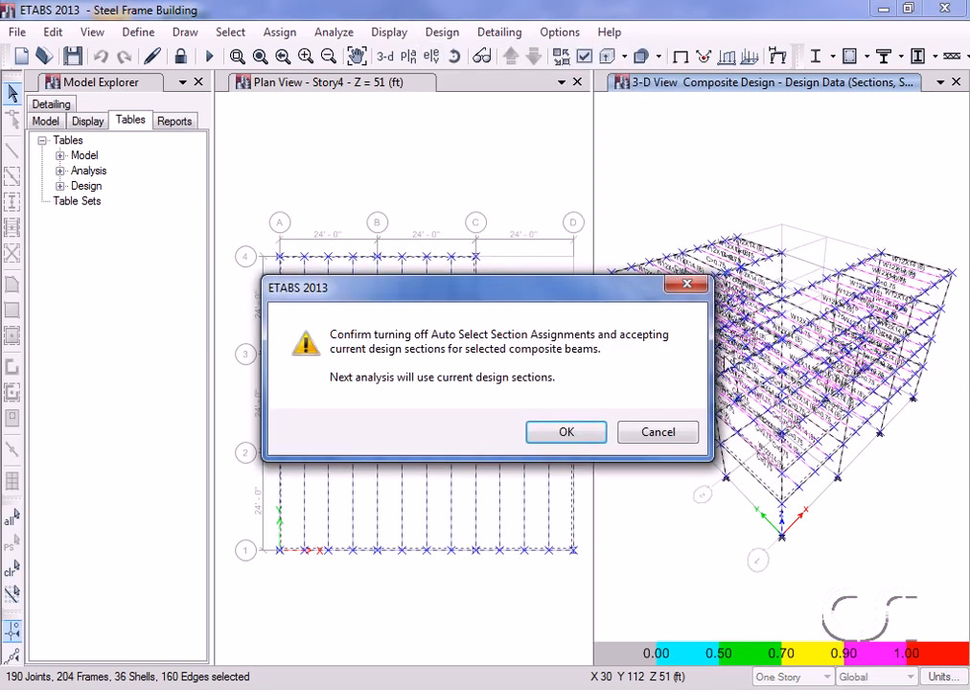
pyautogui.click(552, 433)
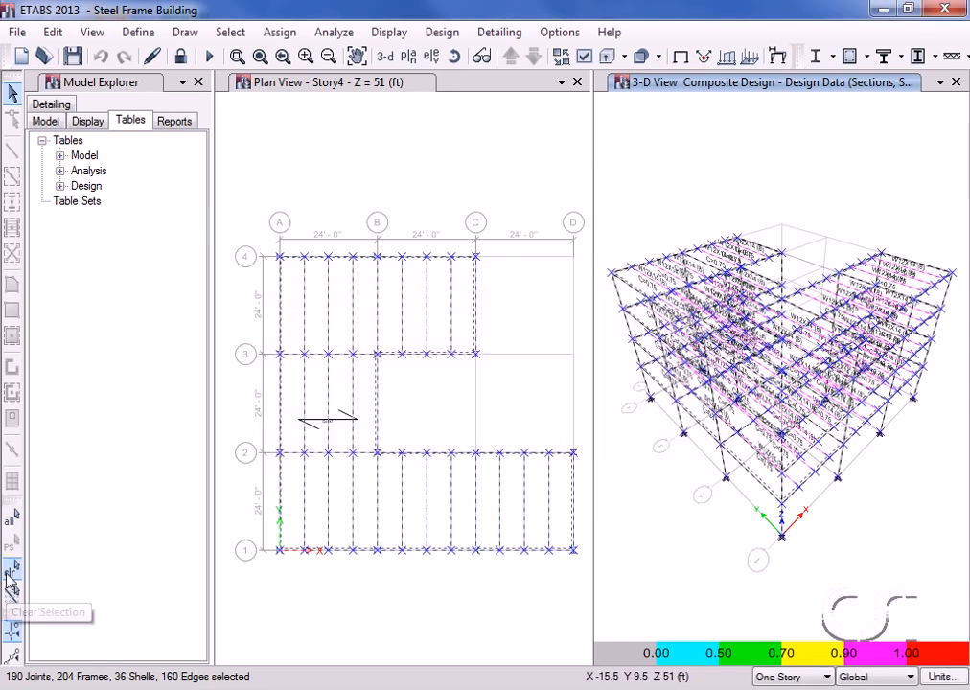
pyautogui.click(11, 575)
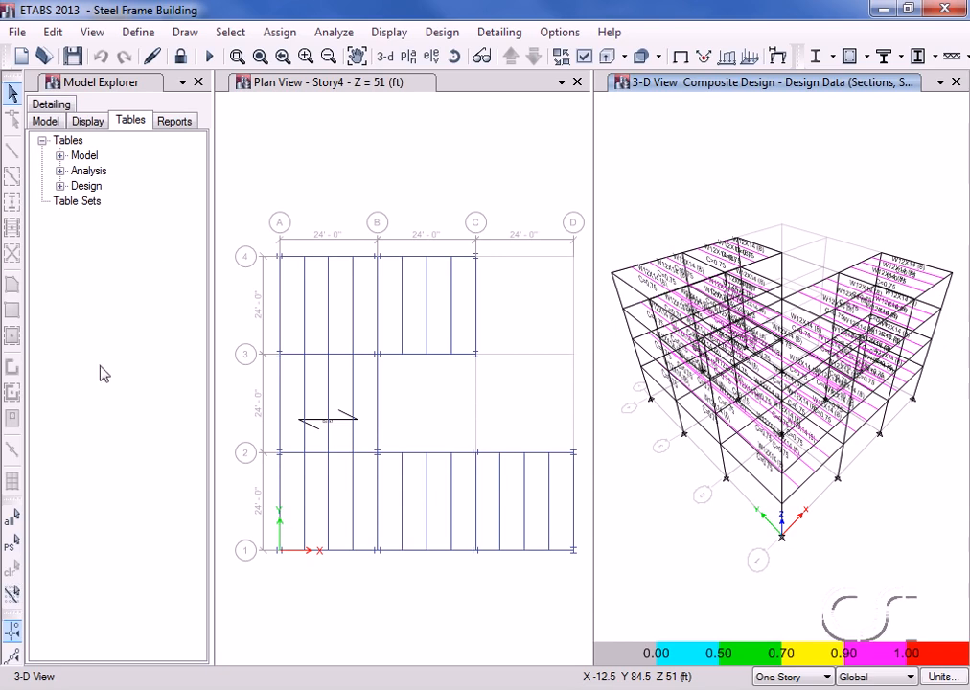
# Select every frame assigned the AUTOLATBM section property, 76 frames in all.
pyautogui.click(230, 31)
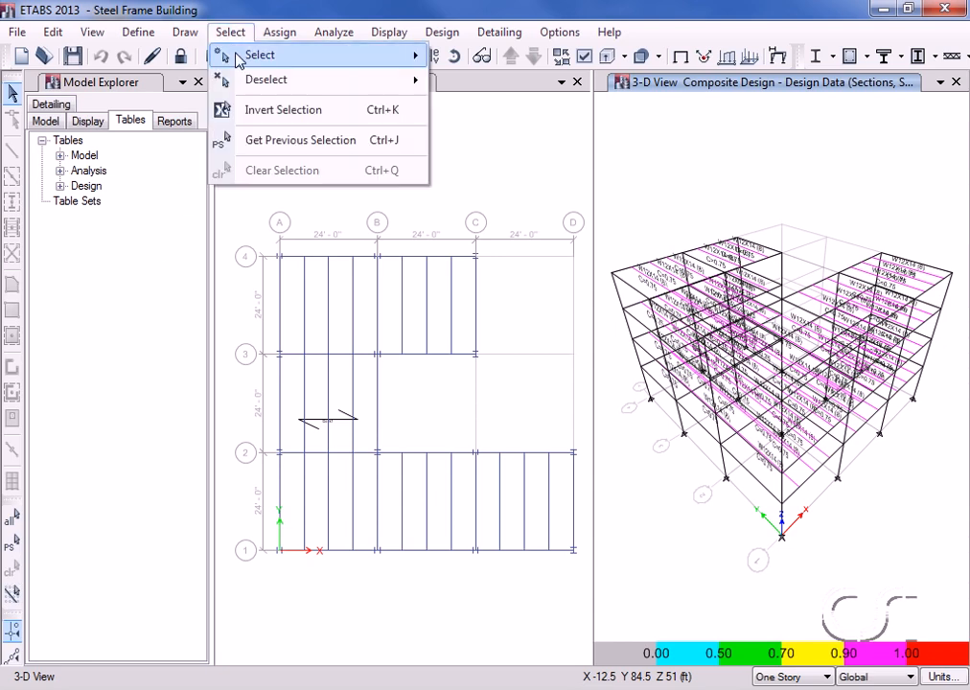
pyautogui.moveTo(280, 53)
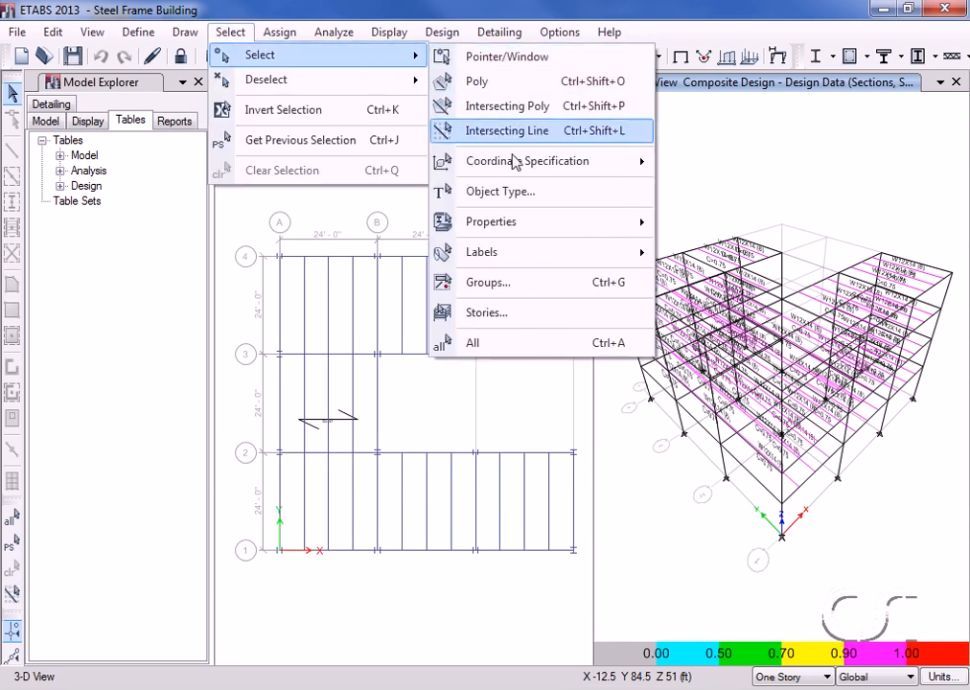
pyautogui.moveTo(644, 226)
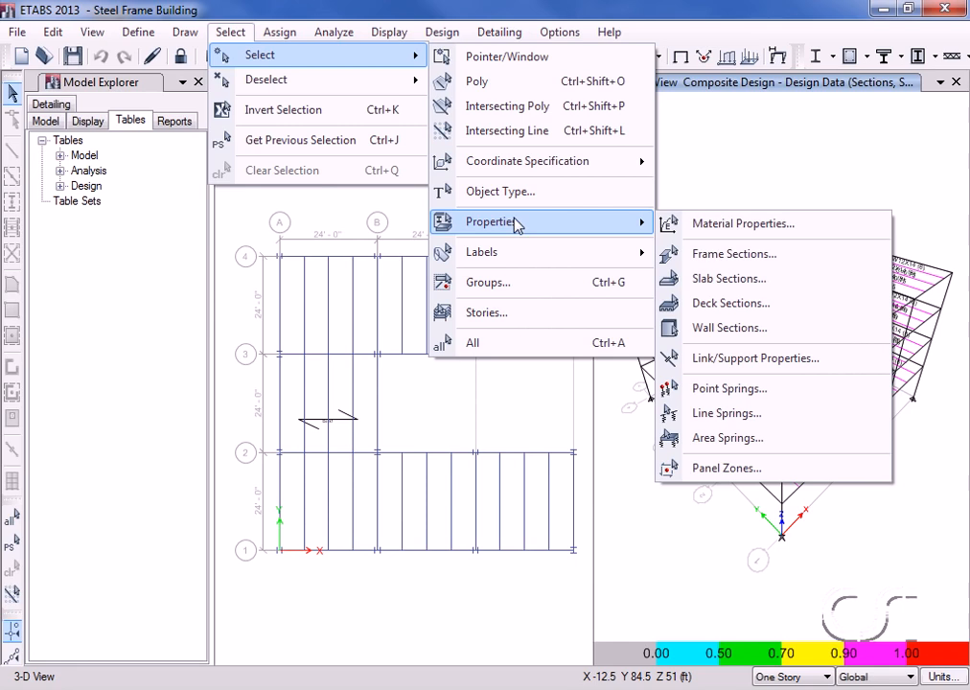
pyautogui.click(757, 255)
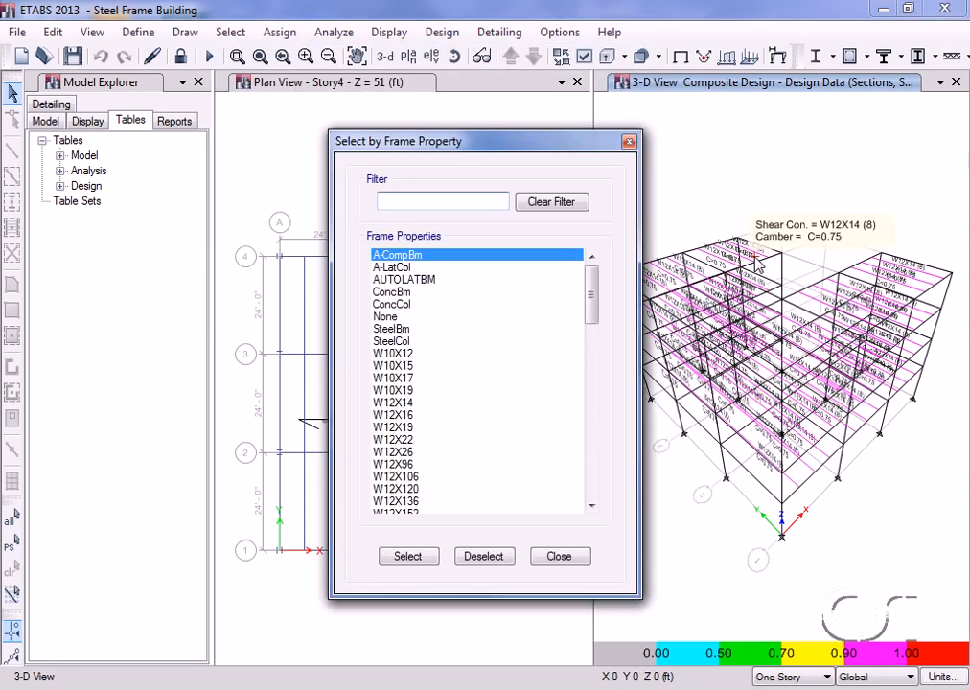
pyautogui.click(428, 280)
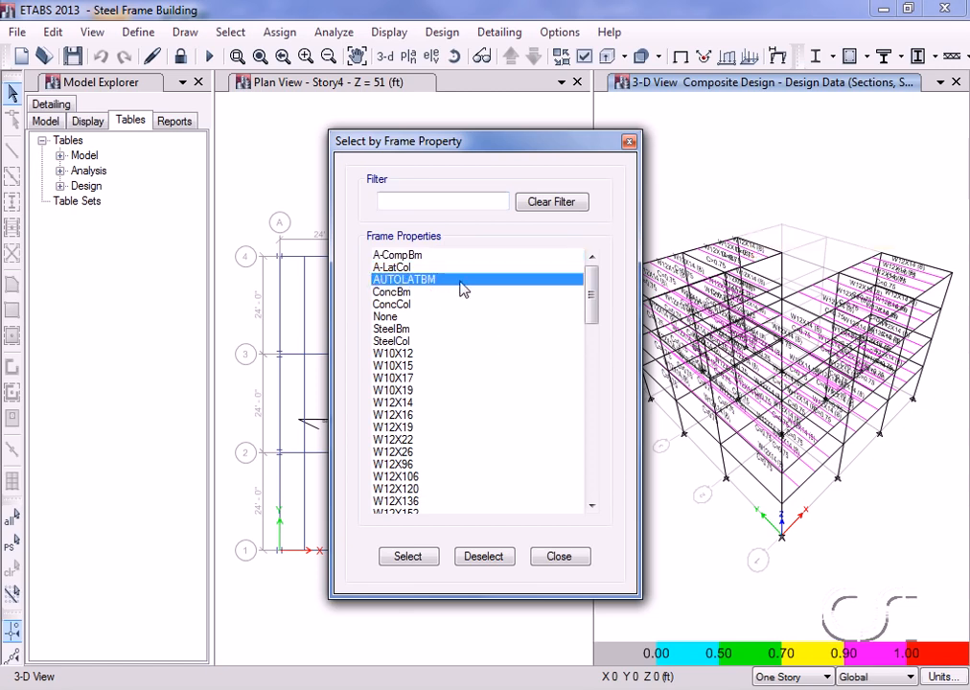
pyautogui.click(408, 556)
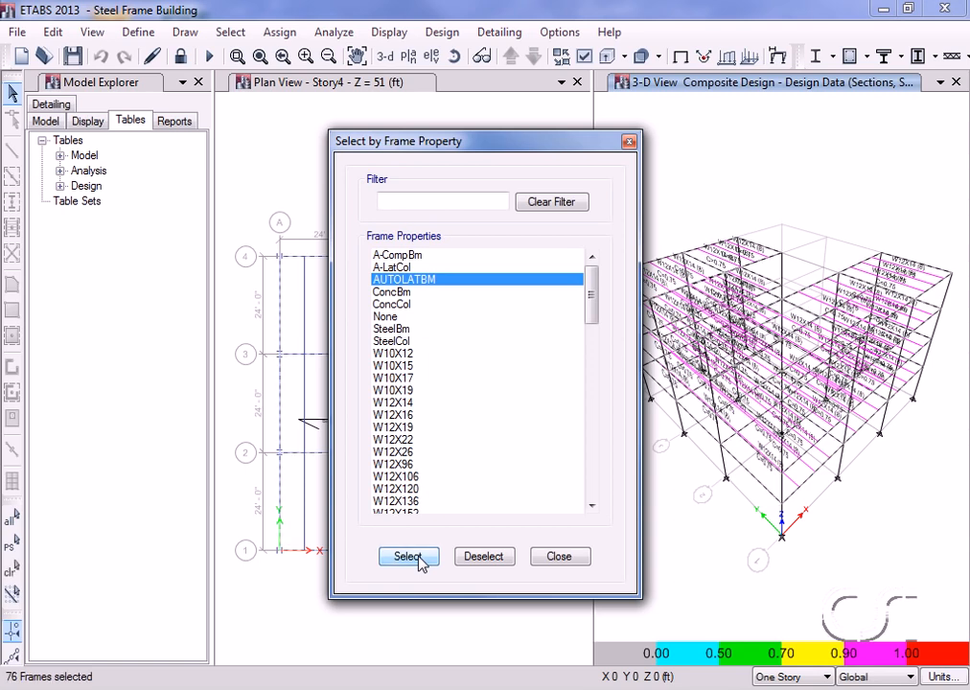
pyautogui.click(575, 562)
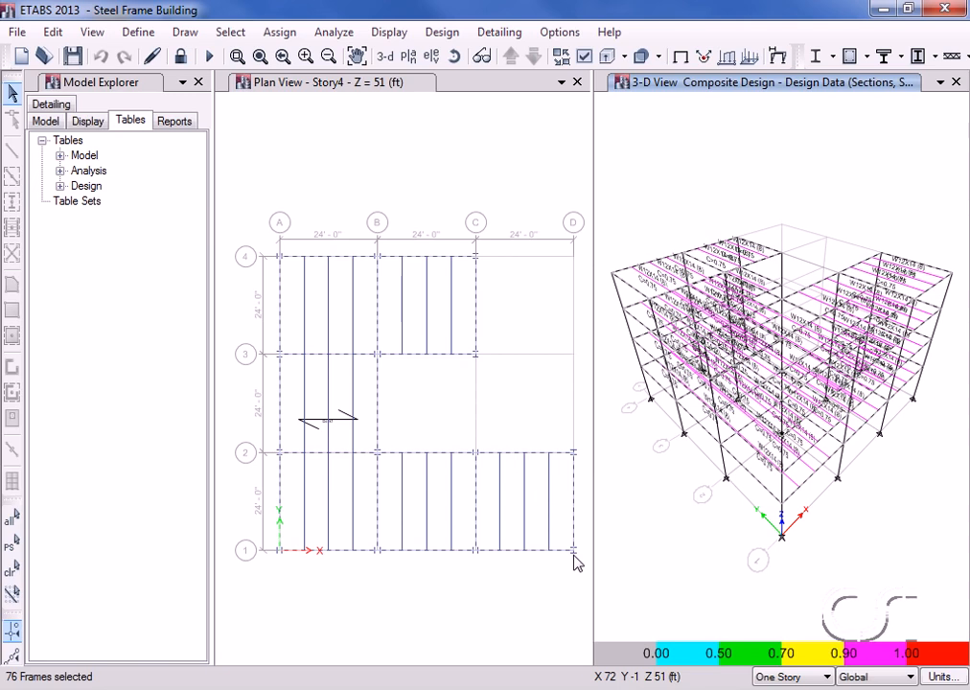
pyautogui.click(441, 33)
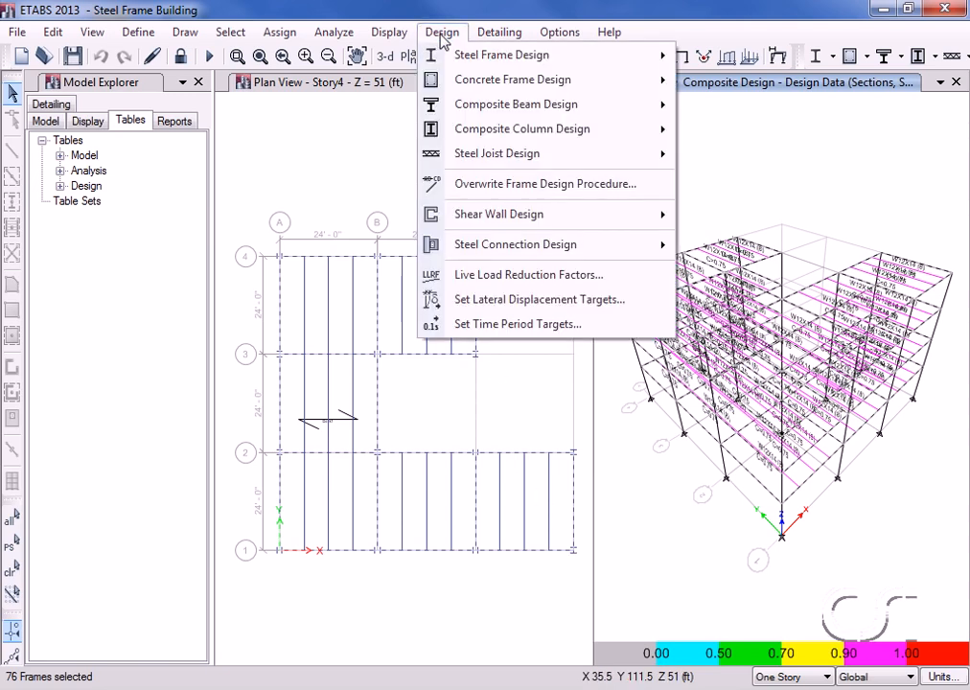
pyautogui.moveTo(450, 54)
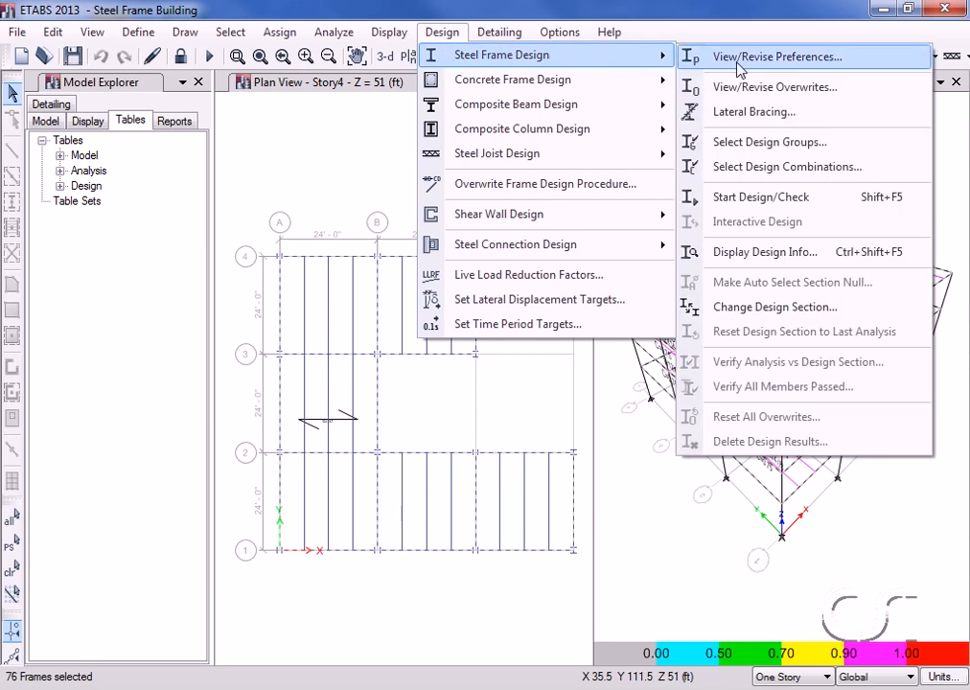
# Switch the selected beams' lateral bracing to User Specified with a bottom-flange point brace at 0.25.
pyautogui.click(782, 115)
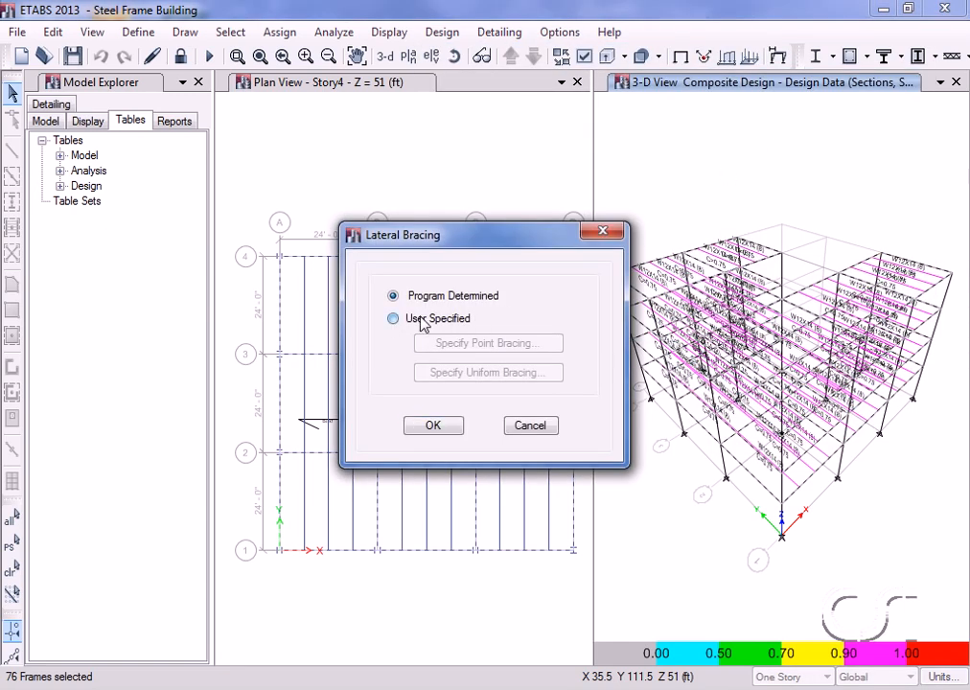
pyautogui.click(385, 324)
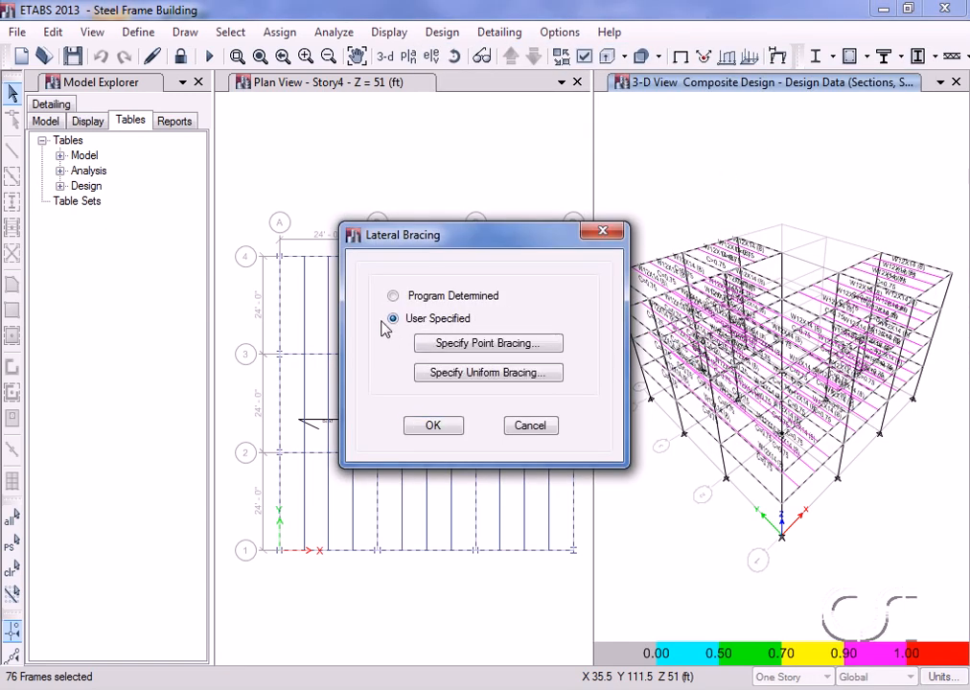
pyautogui.click(513, 345)
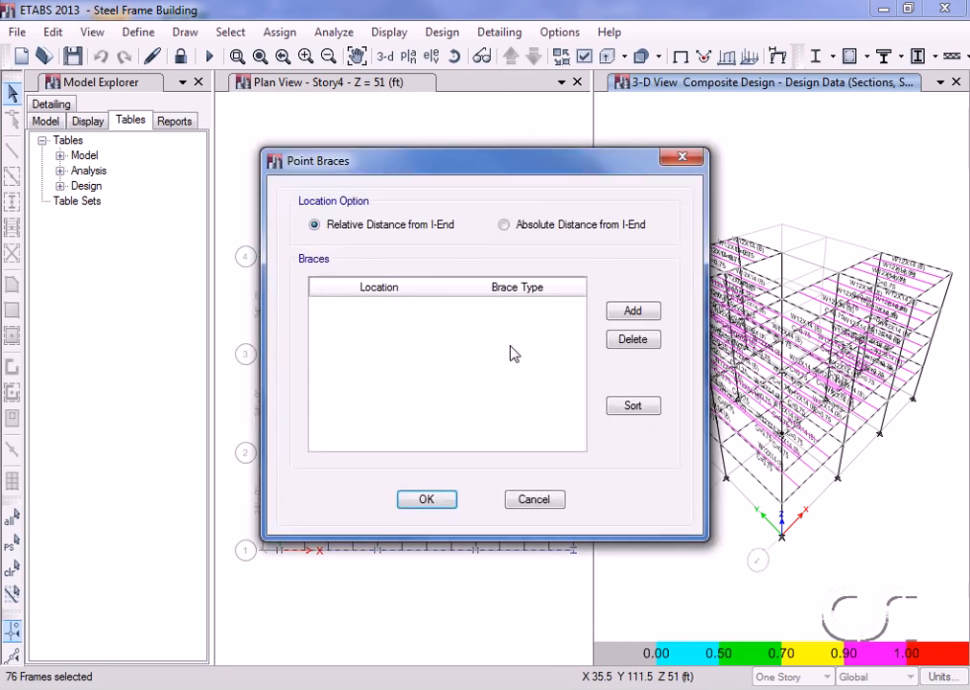
pyautogui.click(629, 317)
pyautogui.click(408, 305)
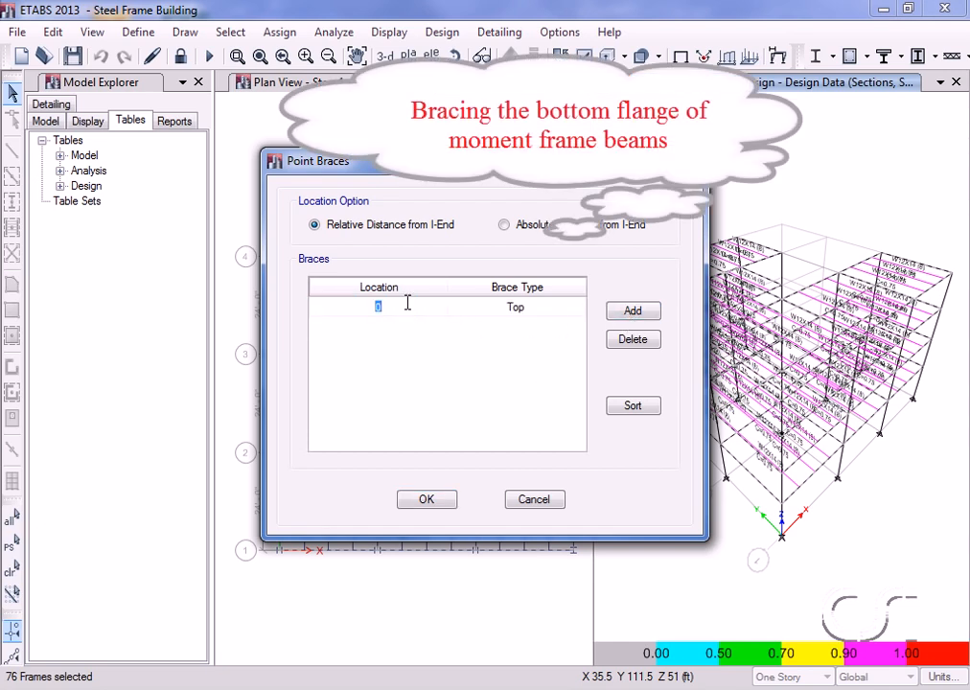
pyautogui.write('0.25')
pyautogui.click(488, 312)
pyautogui.click(489, 312)
pyautogui.click(490, 336)
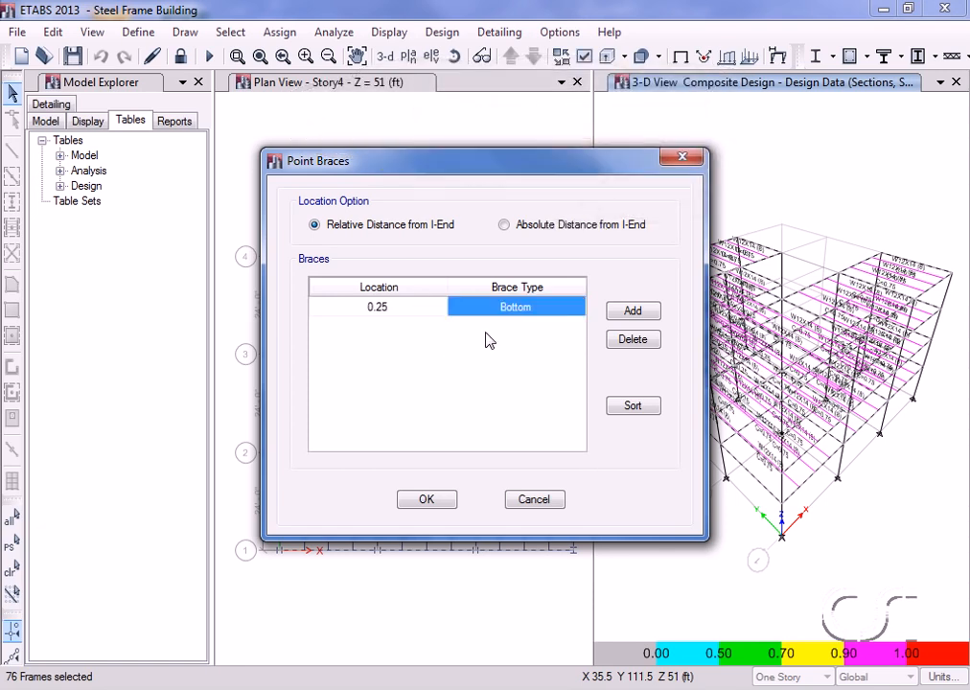
# Add bottom-flange point braces at 0.5 and 0.75, and apply the bracing to the beams.
pyautogui.click(629, 313)
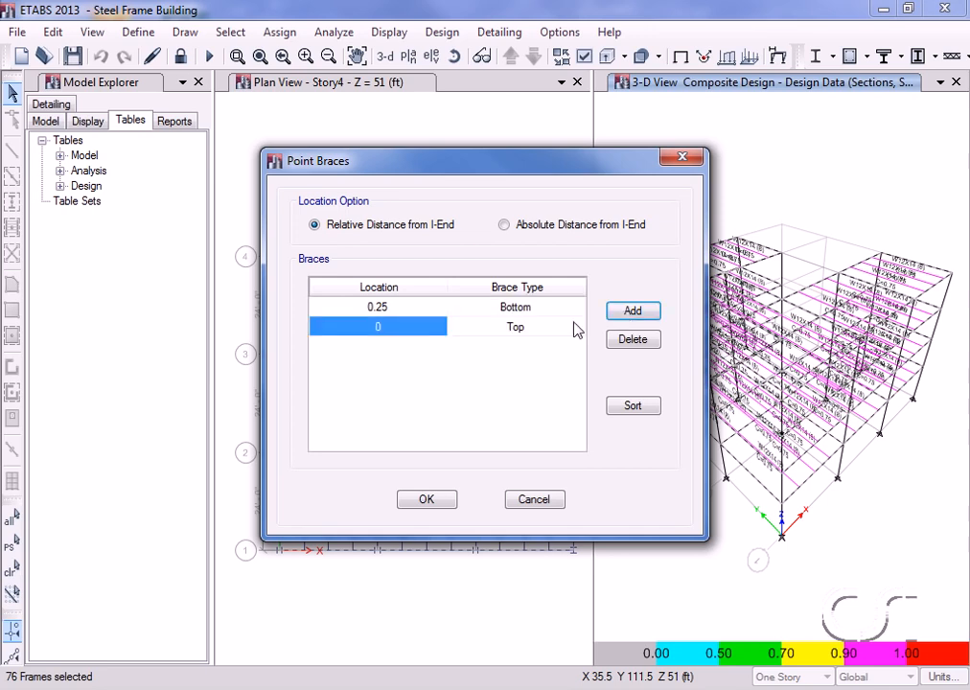
pyautogui.click(410, 327)
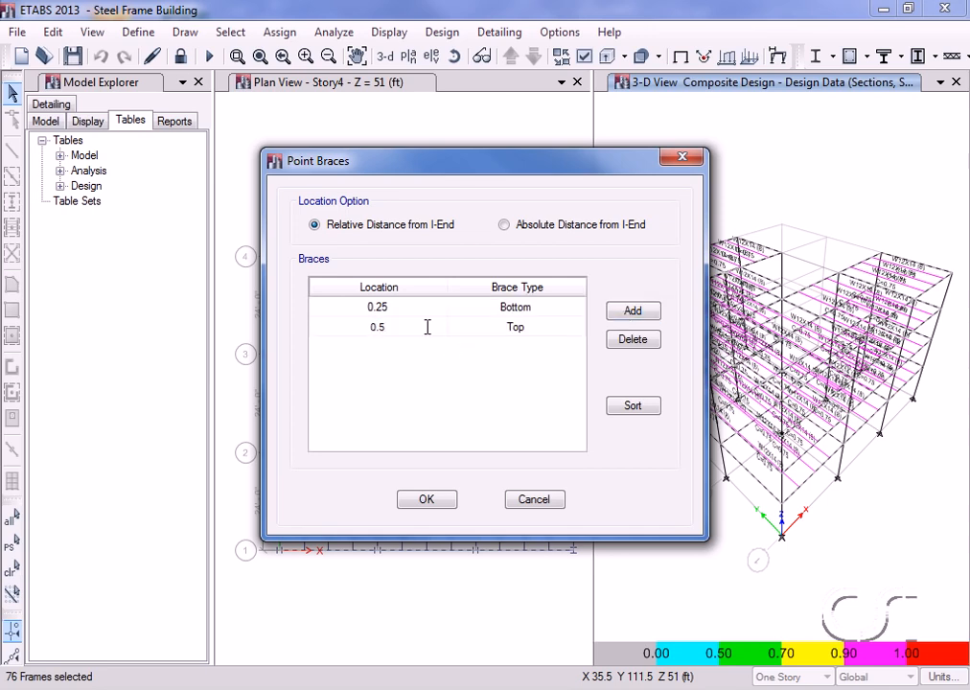
pyautogui.click(518, 332)
pyautogui.click(518, 331)
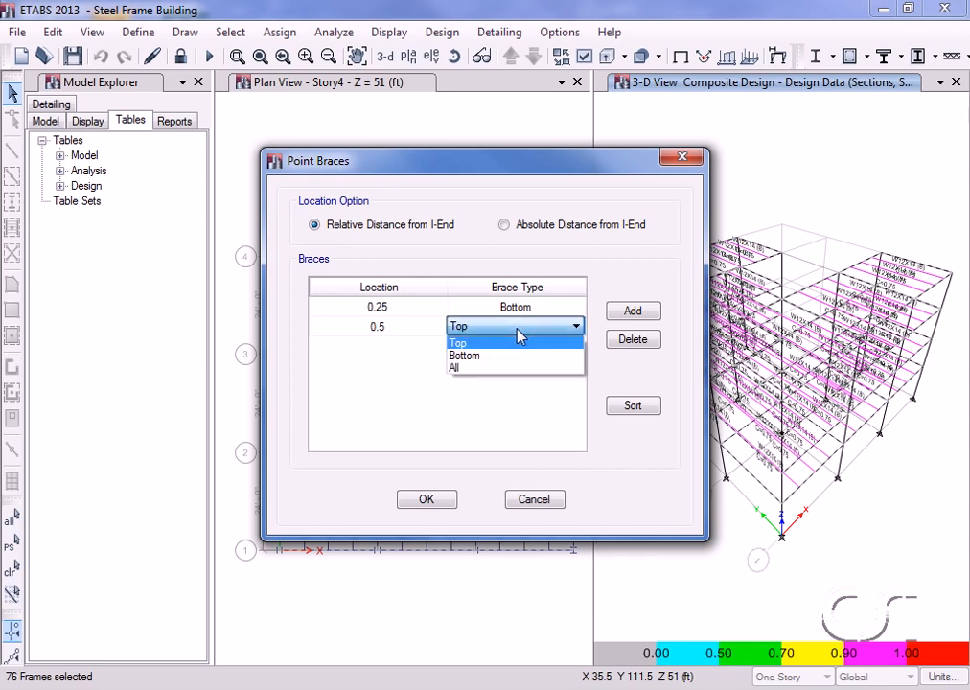
pyautogui.click(506, 356)
pyautogui.click(626, 315)
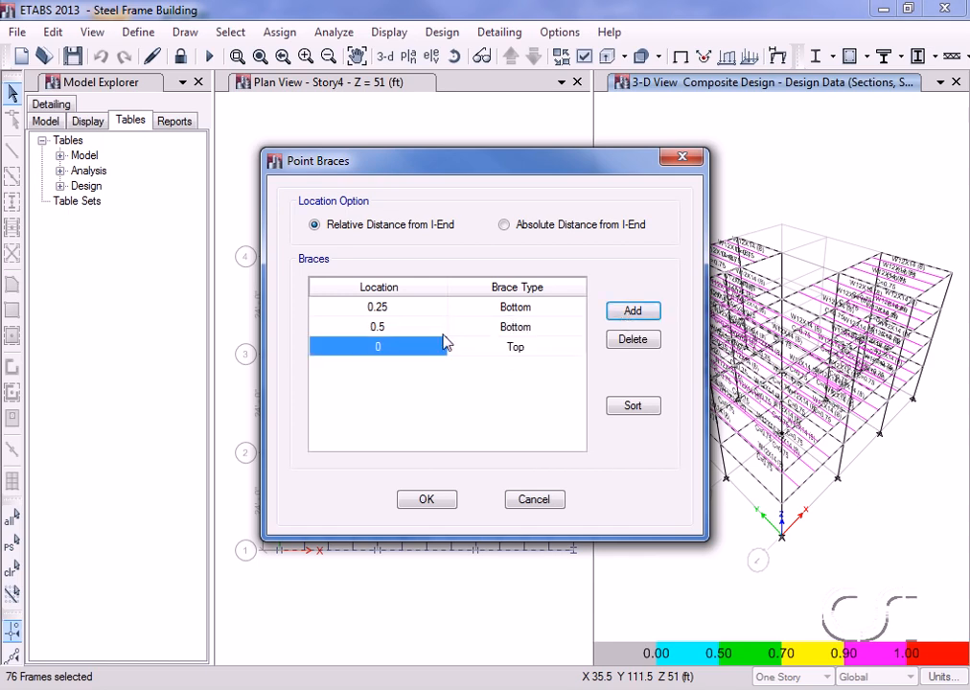
pyautogui.click(405, 347)
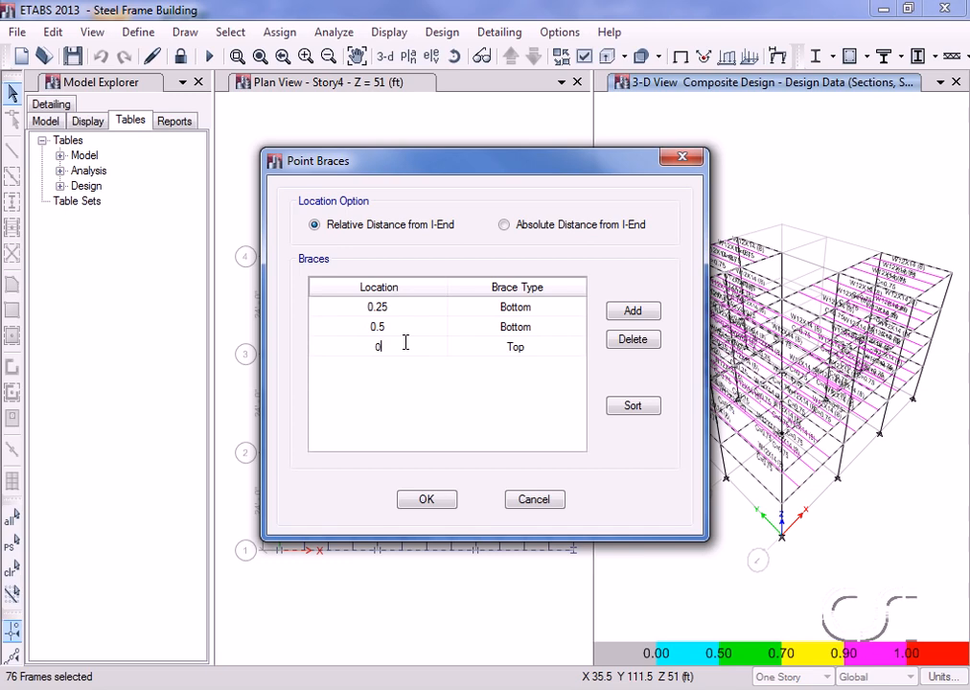
pyautogui.write('.75')
pyautogui.click(514, 349)
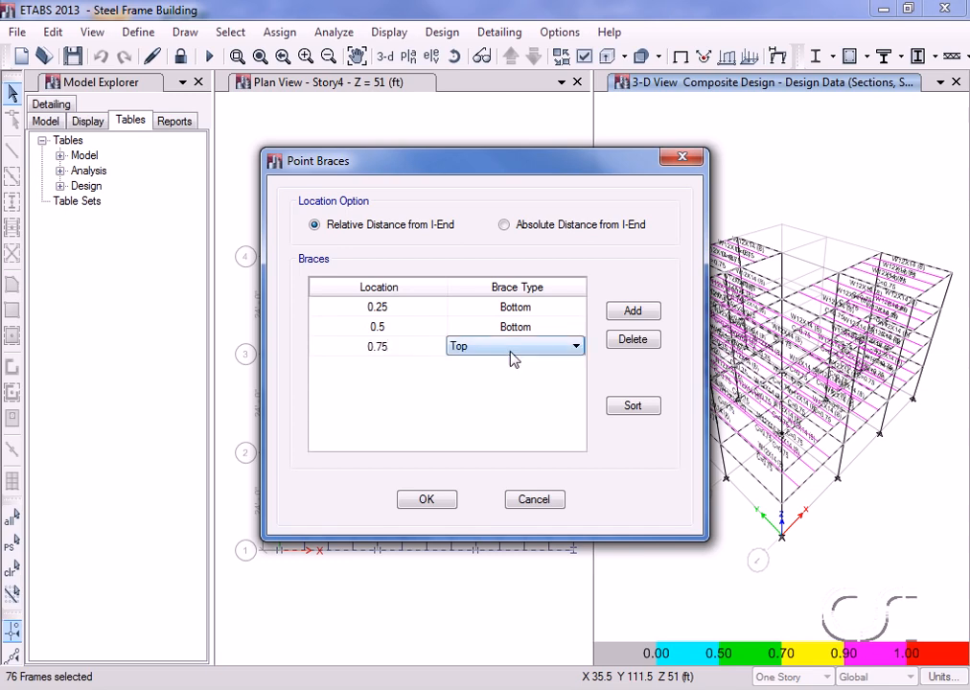
pyautogui.click(514, 349)
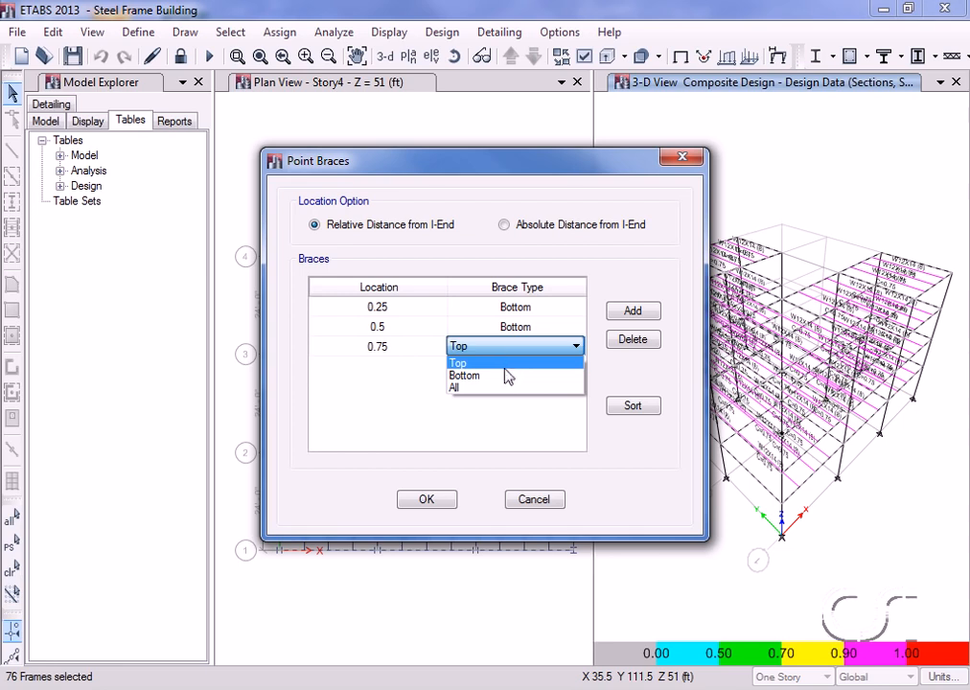
pyautogui.click(505, 375)
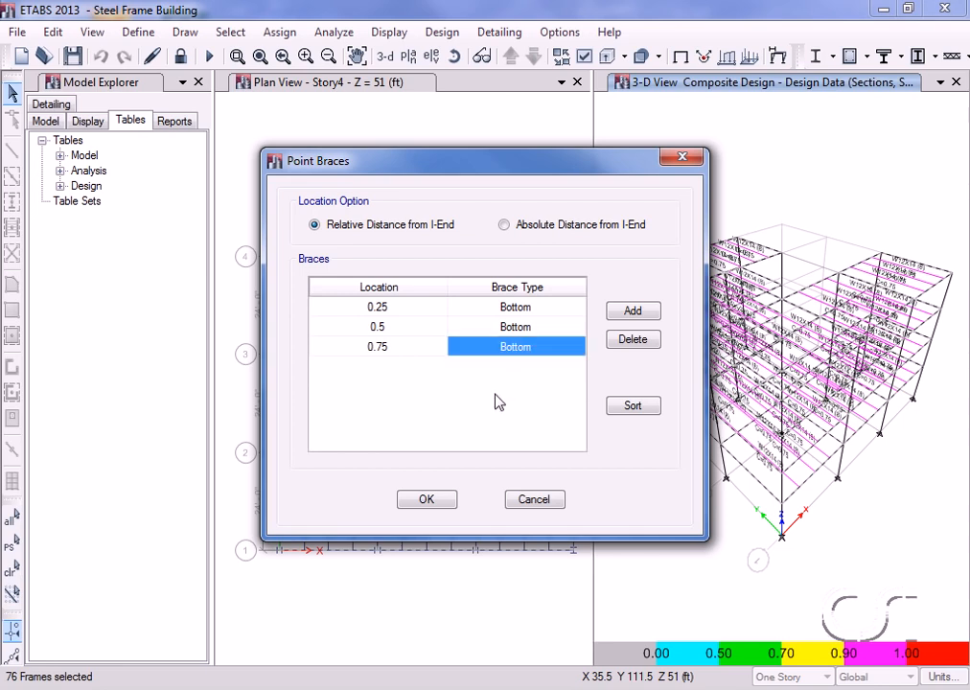
pyautogui.click(425, 500)
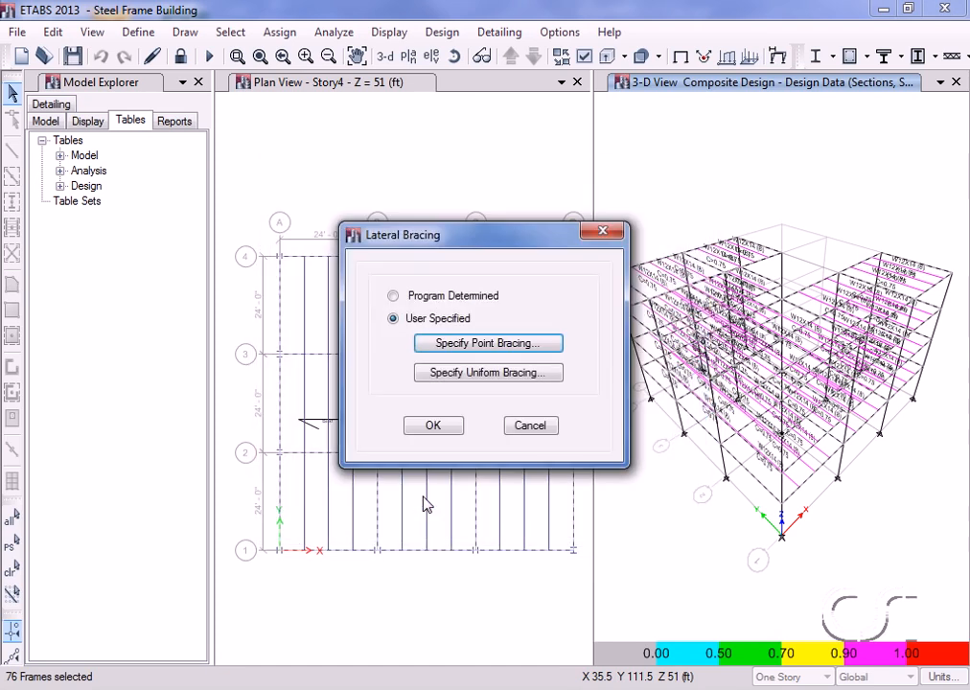
pyautogui.click(432, 425)
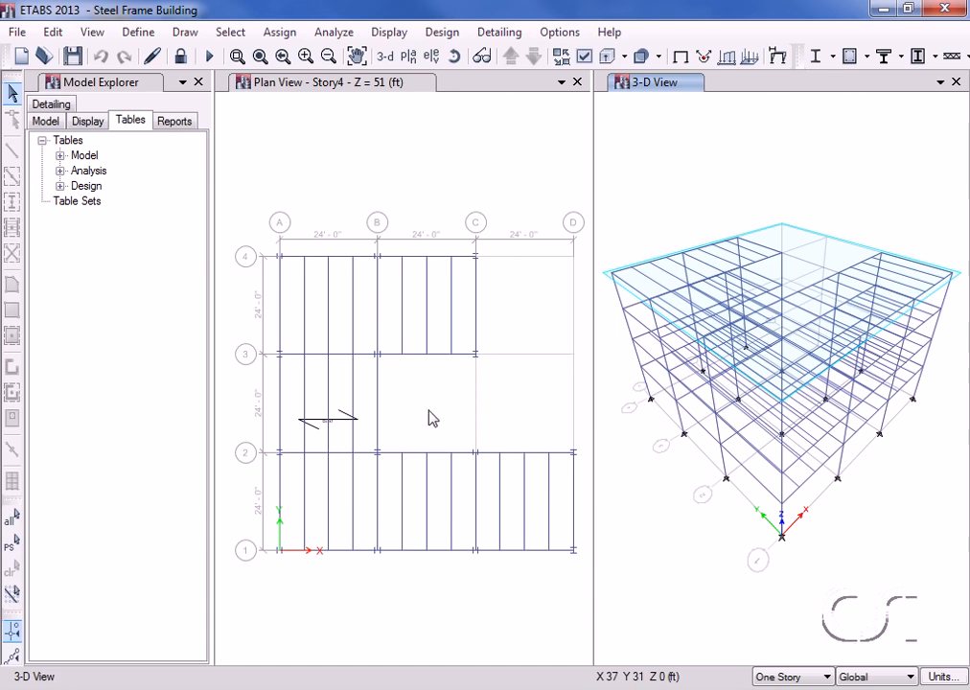
pyautogui.click(323, 93)
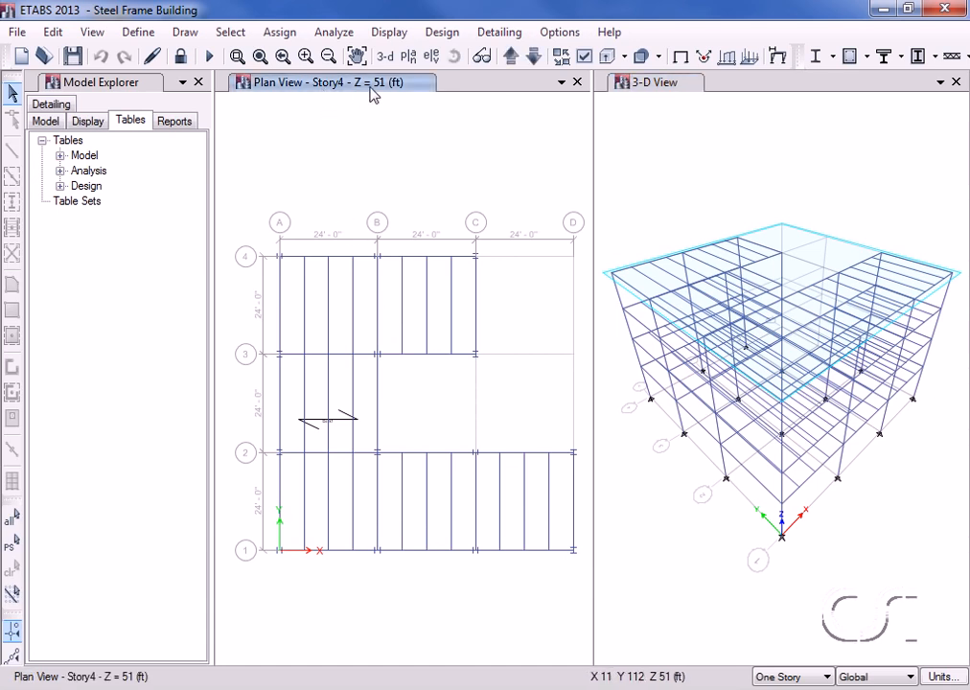
pyautogui.rightClick(284, 490)
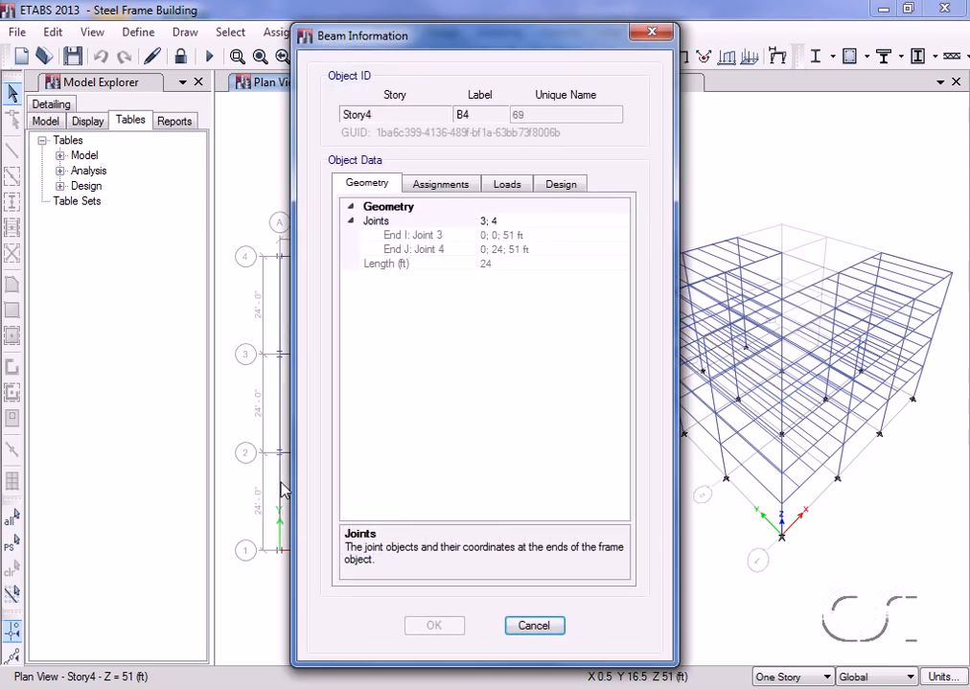
pyautogui.click(560, 184)
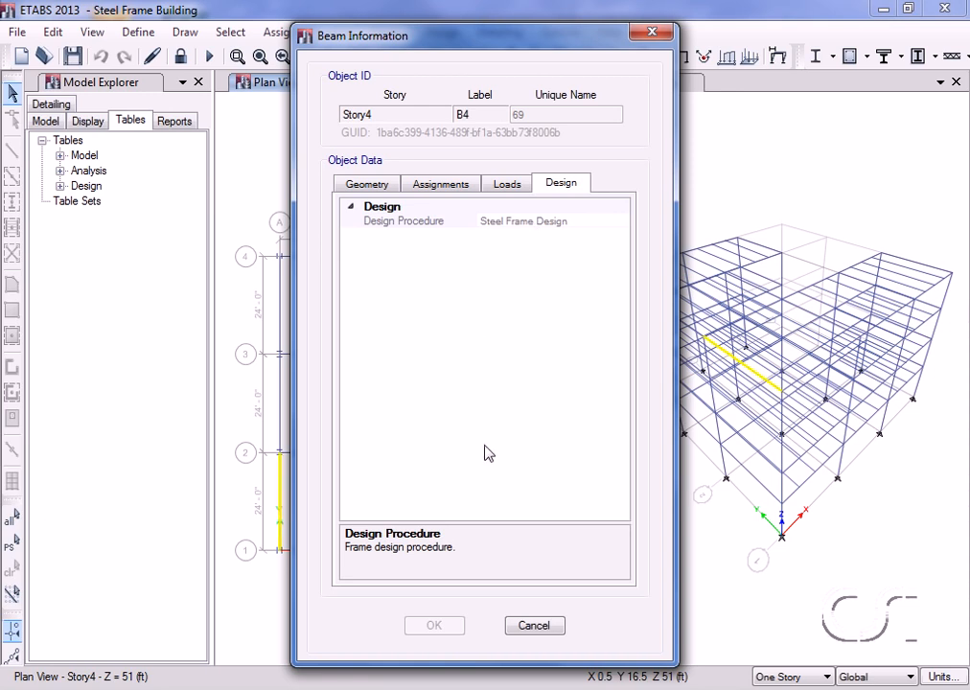
pyautogui.click(526, 629)
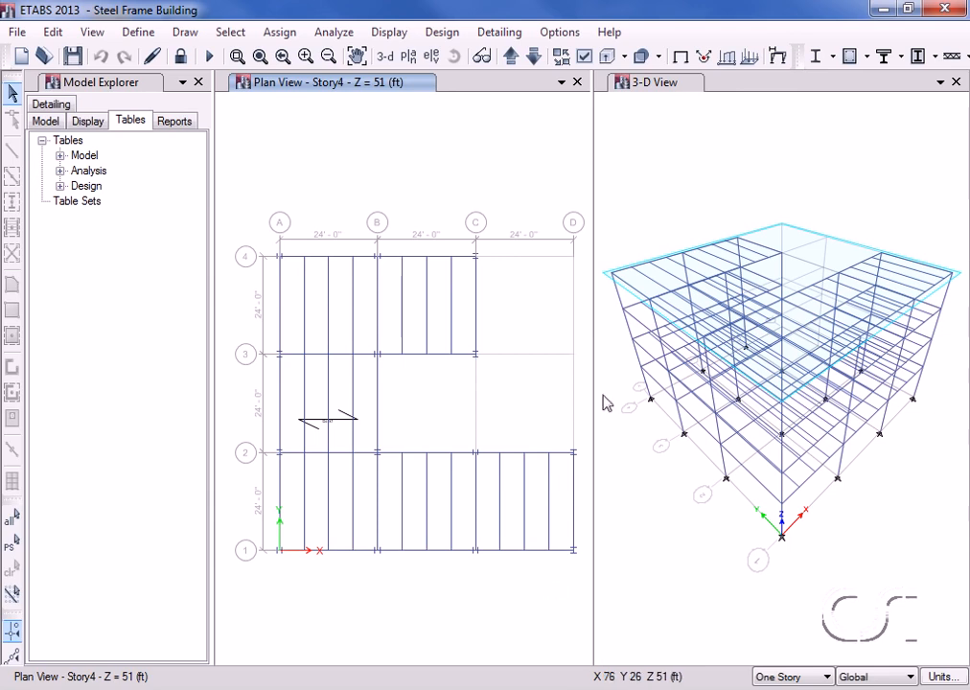
pyautogui.click(638, 101)
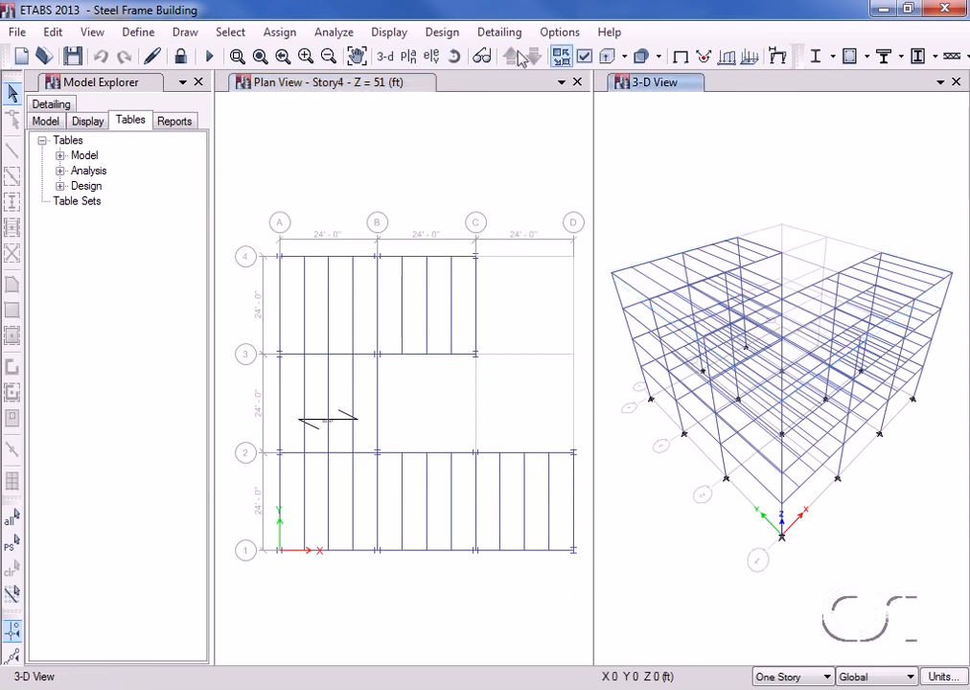
pyautogui.click(441, 32)
# Run the steel design check without reiterating or selecting the 125 differing frames, then activate the Story4 plan.
pyautogui.moveTo(446, 54)
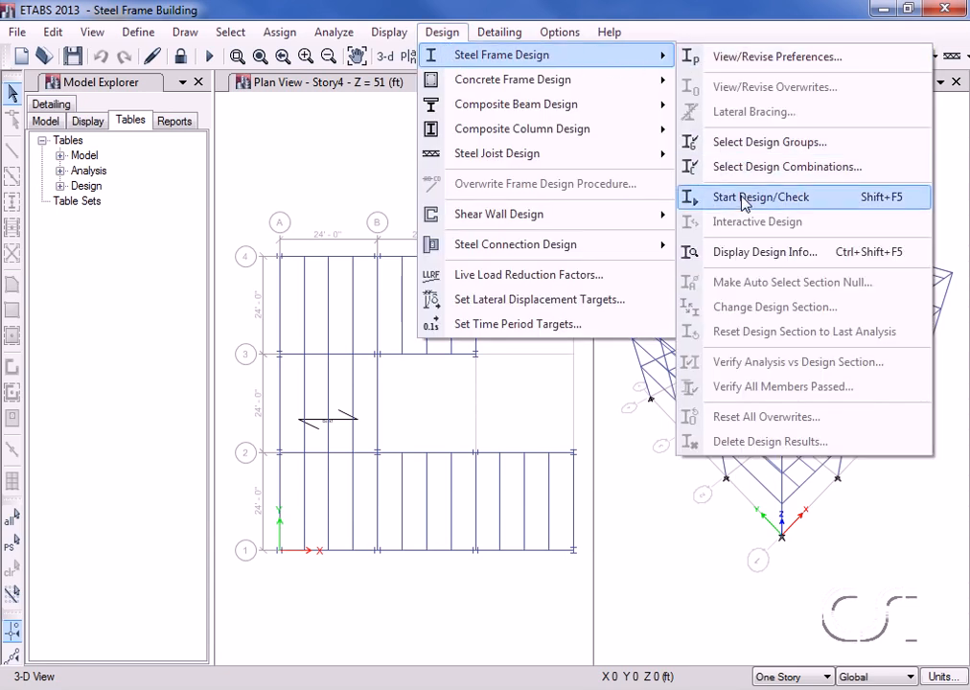
pyautogui.click(793, 212)
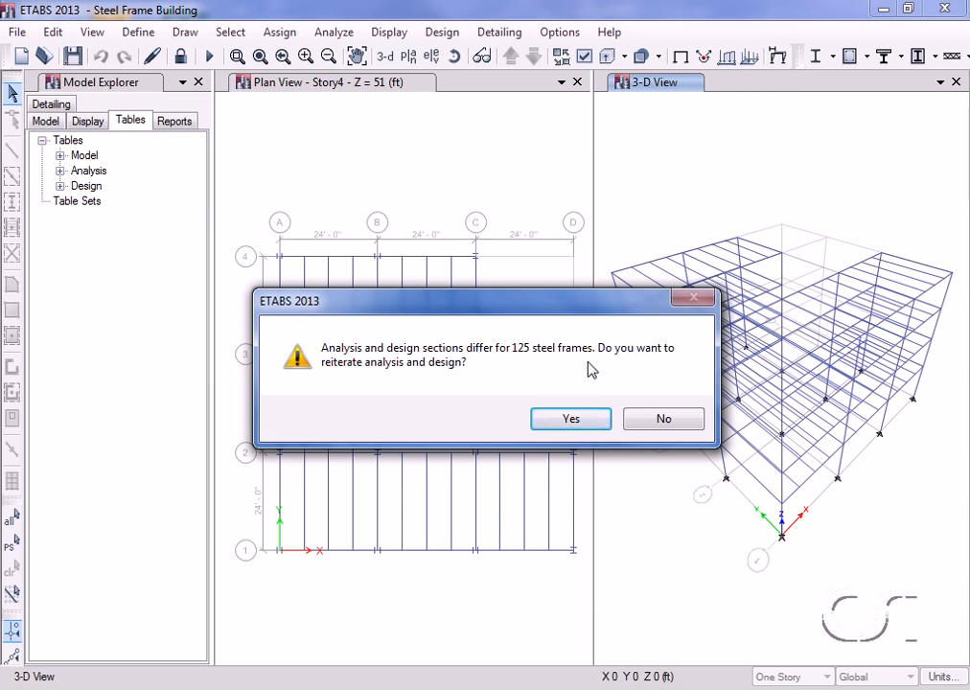
pyautogui.click(659, 428)
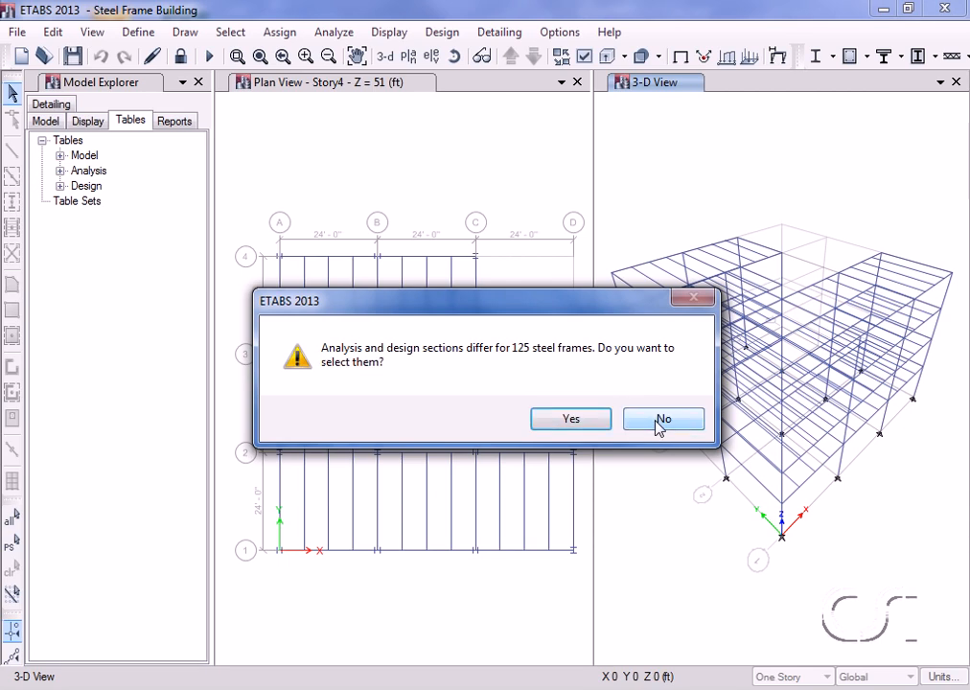
pyautogui.click(660, 428)
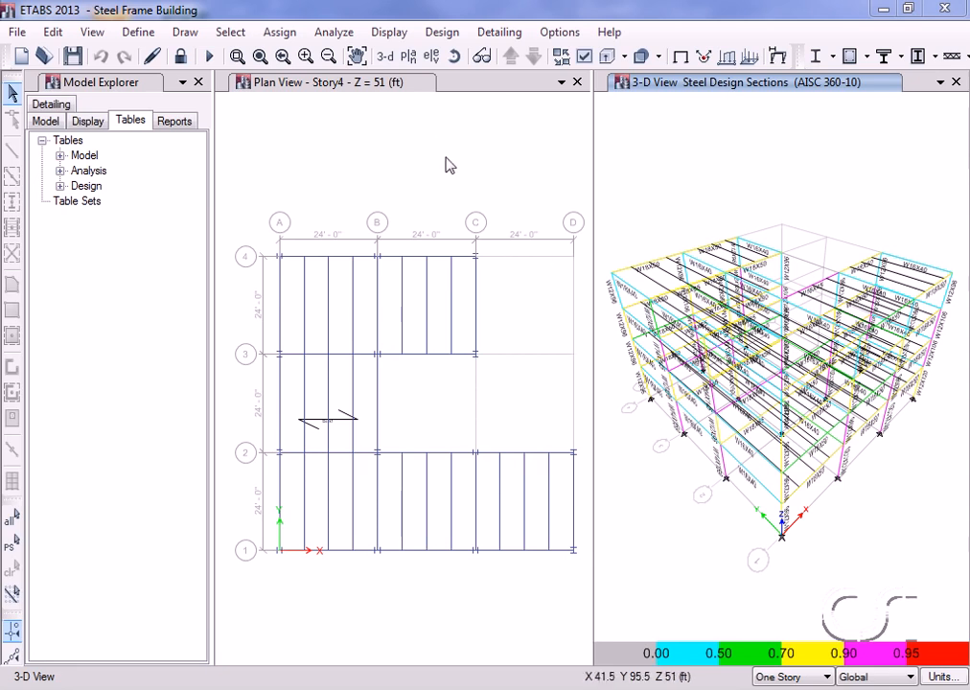
pyautogui.click(425, 119)
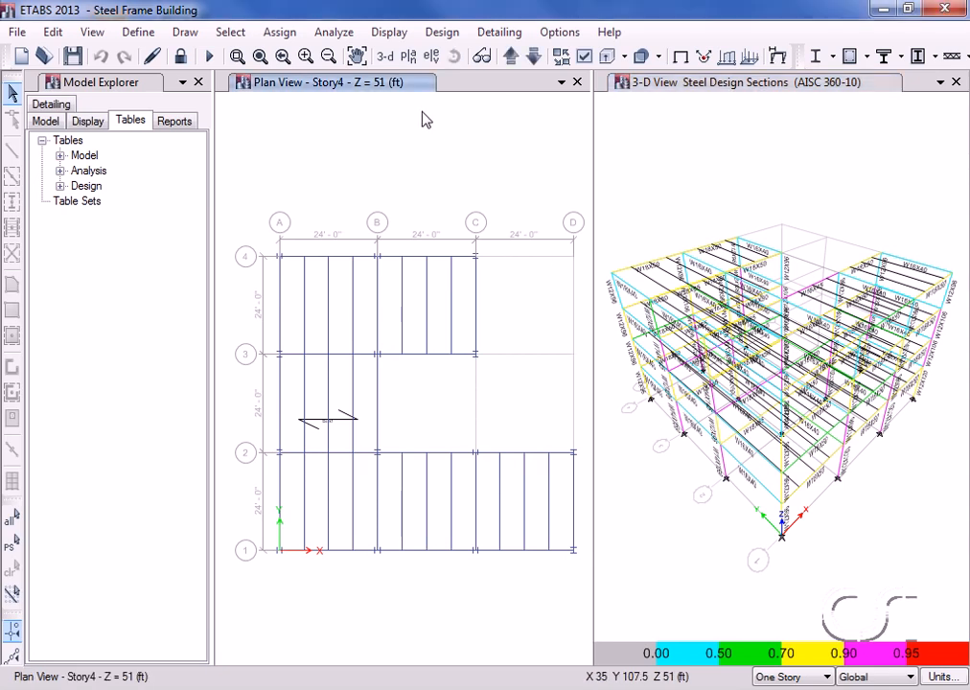
# Display P-M ratio colours and values for steel design in the Story4 plan.
pyautogui.click(442, 33)
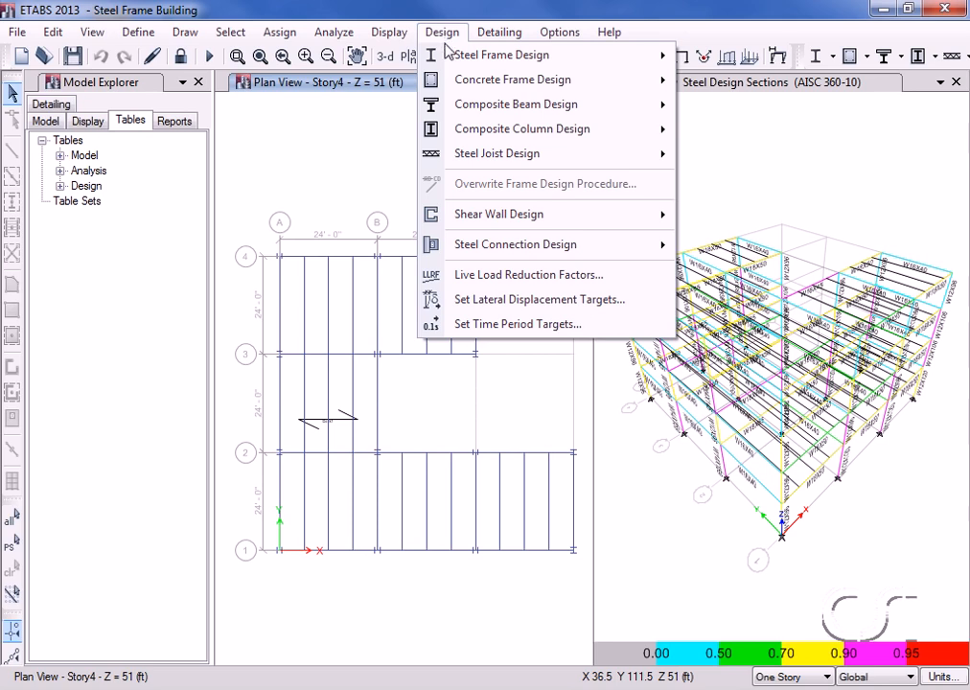
pyautogui.moveTo(671, 59)
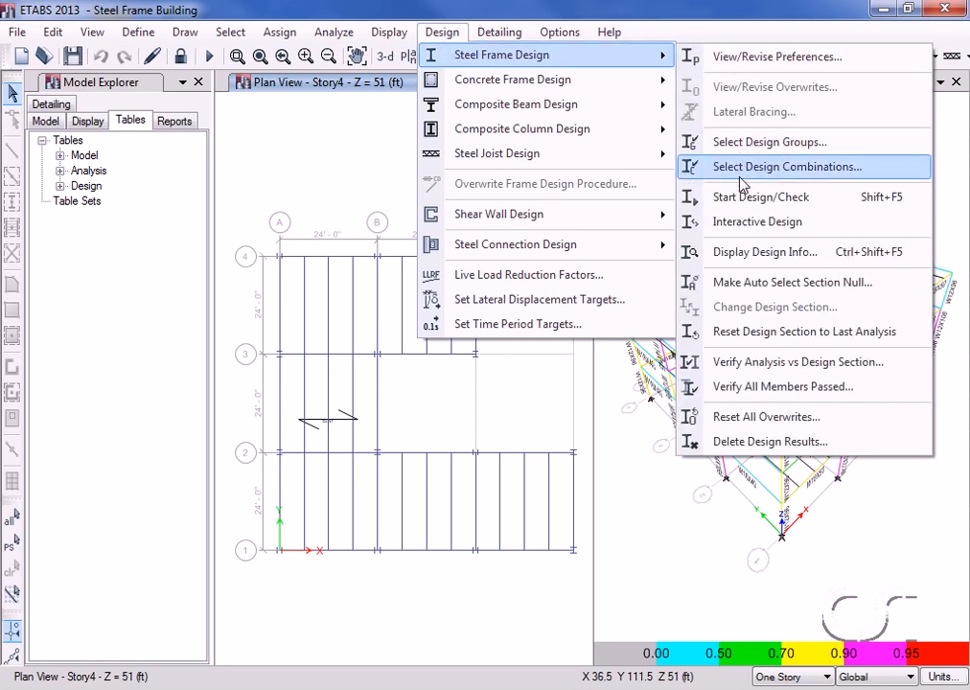
pyautogui.click(801, 257)
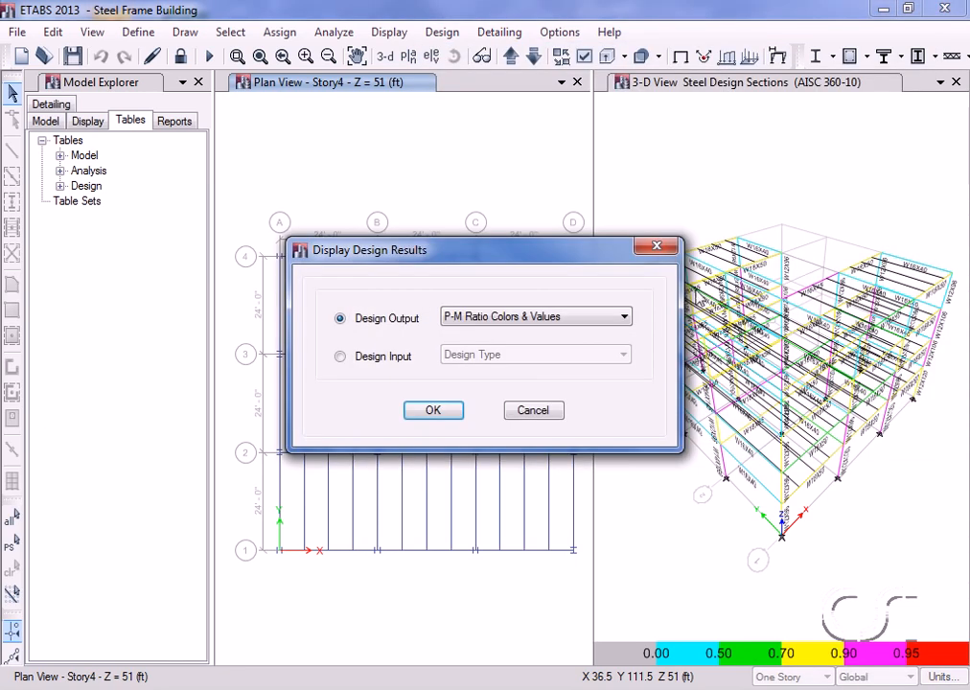
pyautogui.click(433, 410)
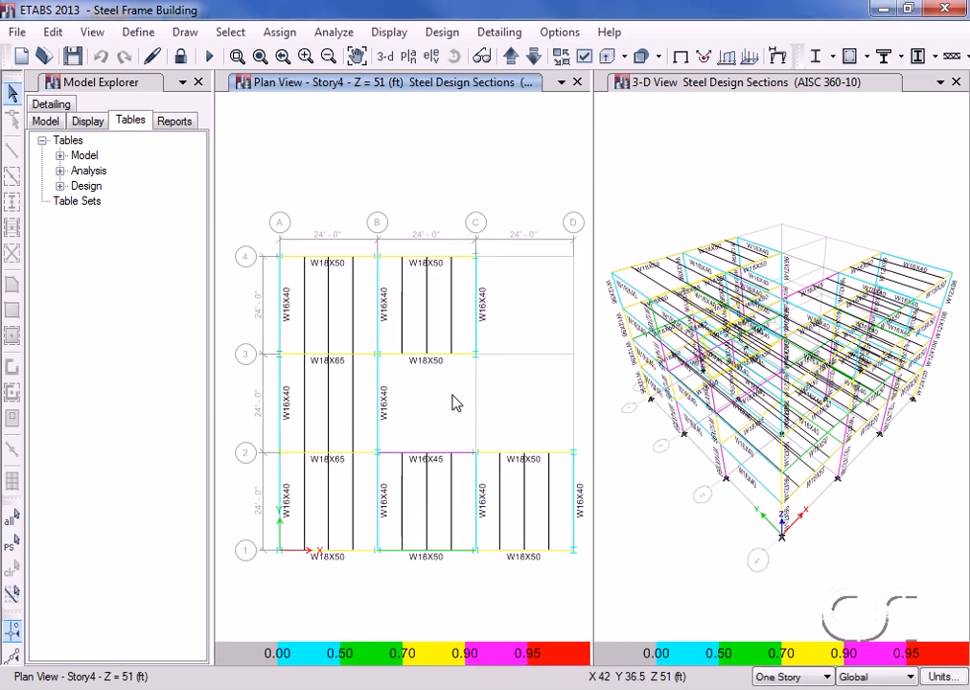
# Review the stress check details for beam B12.
pyautogui.rightClick(479, 288)
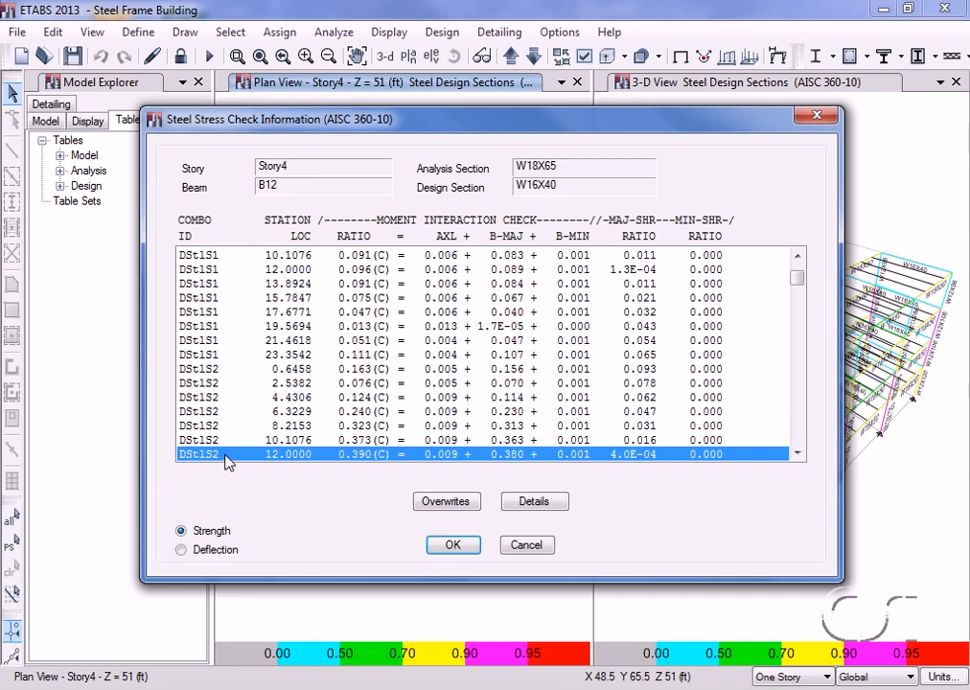
pyautogui.click(452, 545)
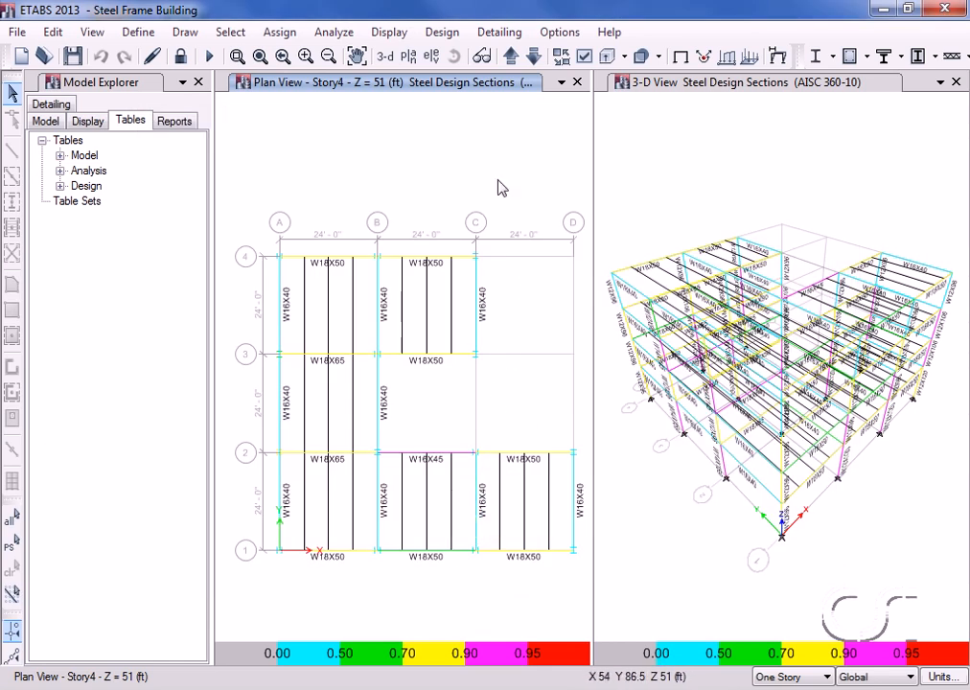
pyautogui.click(441, 34)
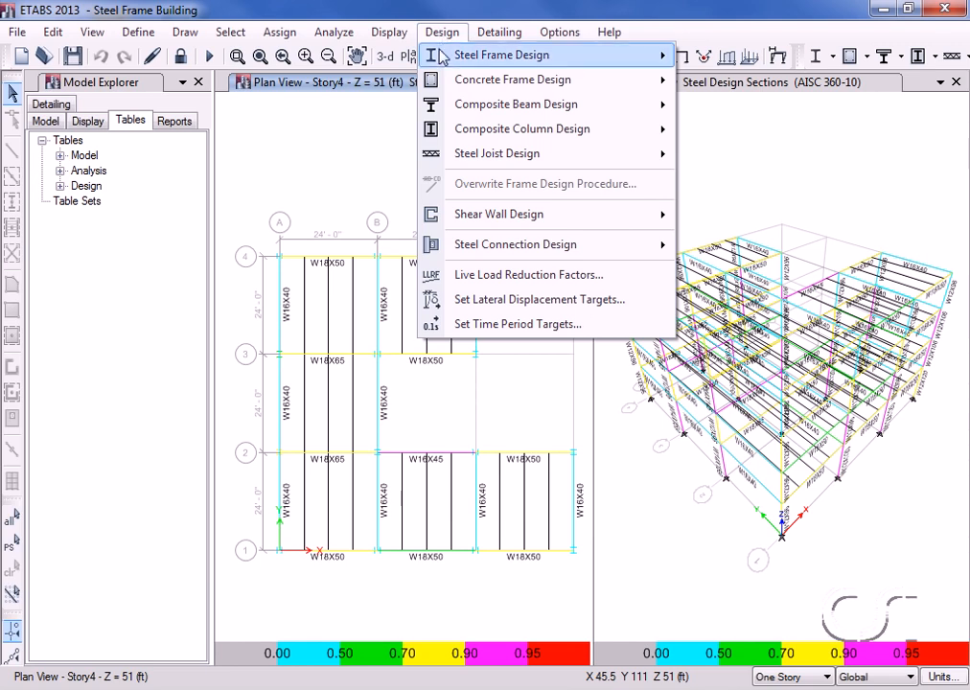
pyautogui.moveTo(436, 55)
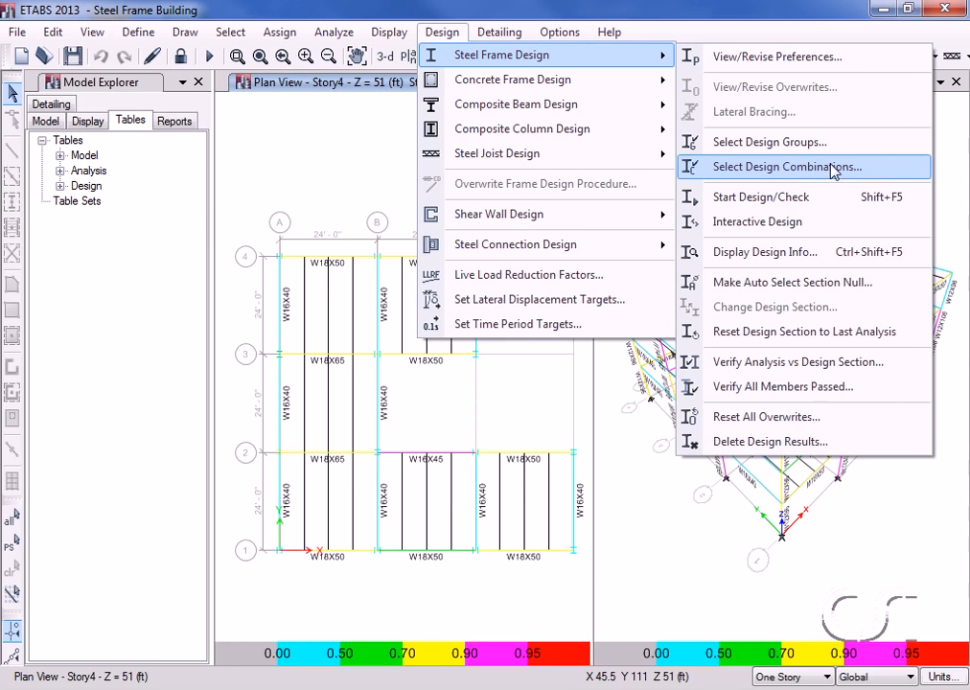
pyautogui.click(781, 171)
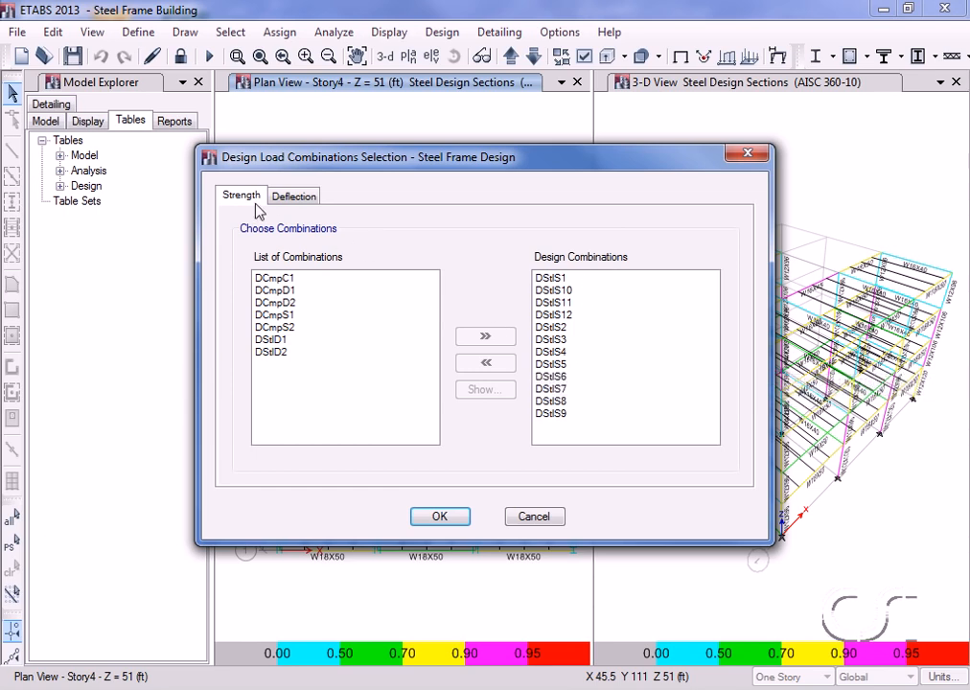
pyautogui.click(563, 378)
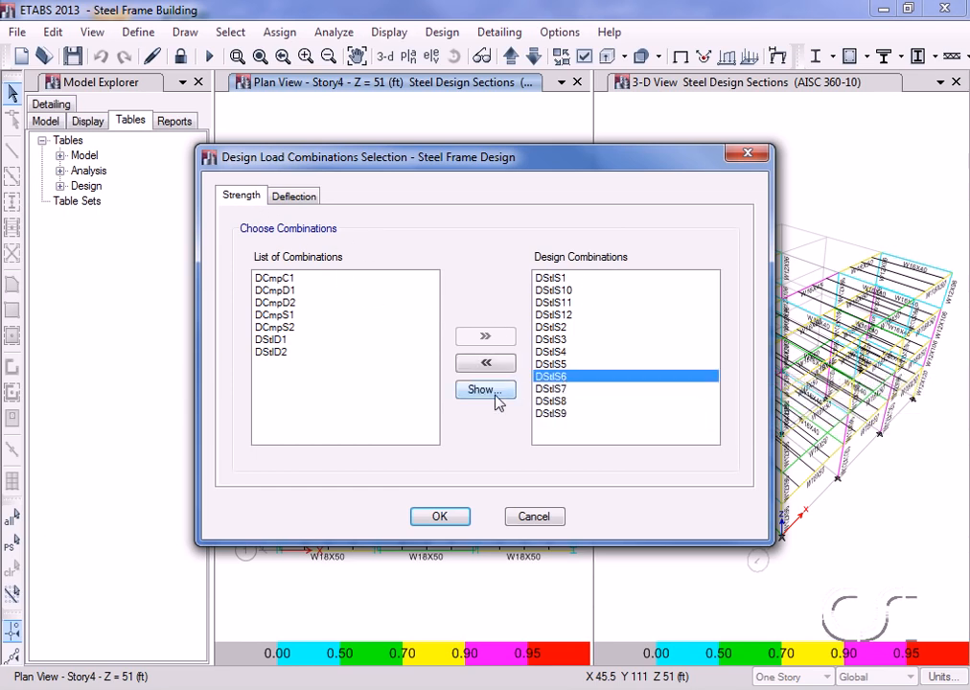
pyautogui.click(482, 390)
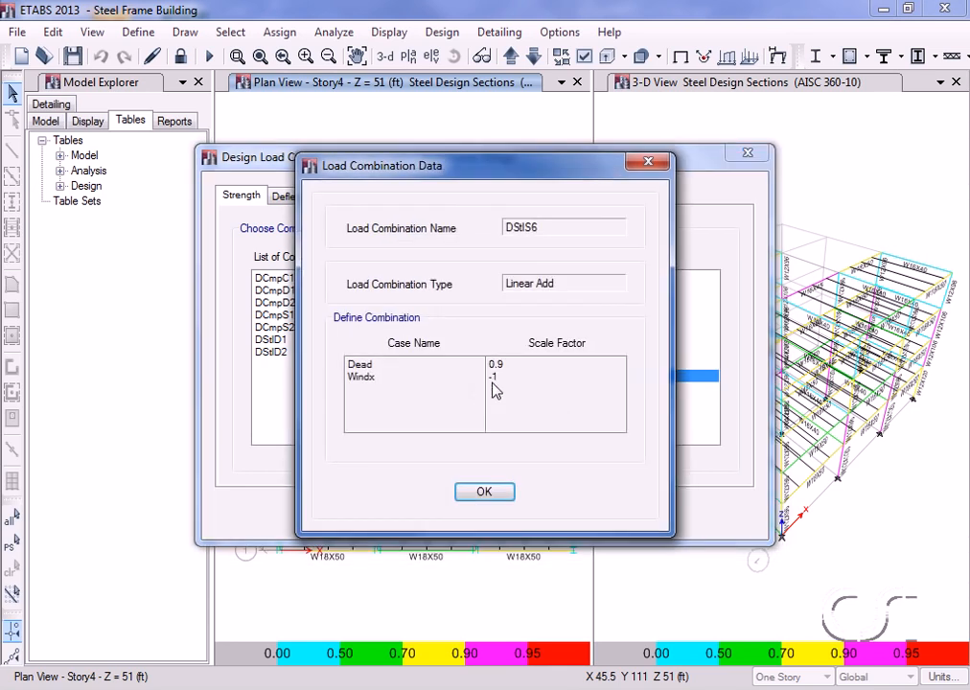
pyautogui.click(485, 492)
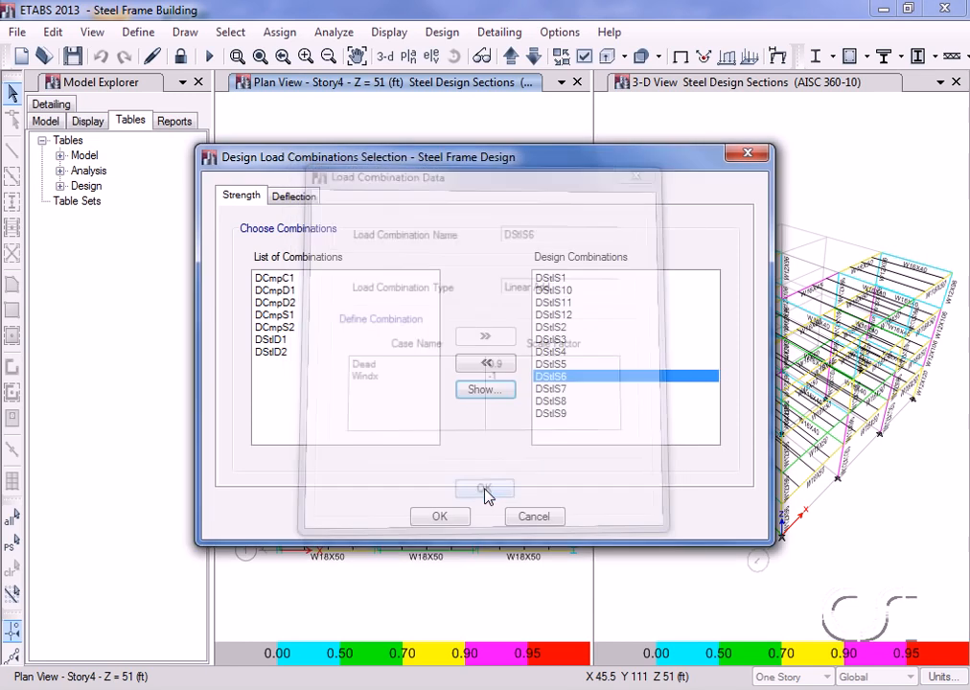
pyautogui.click(452, 518)
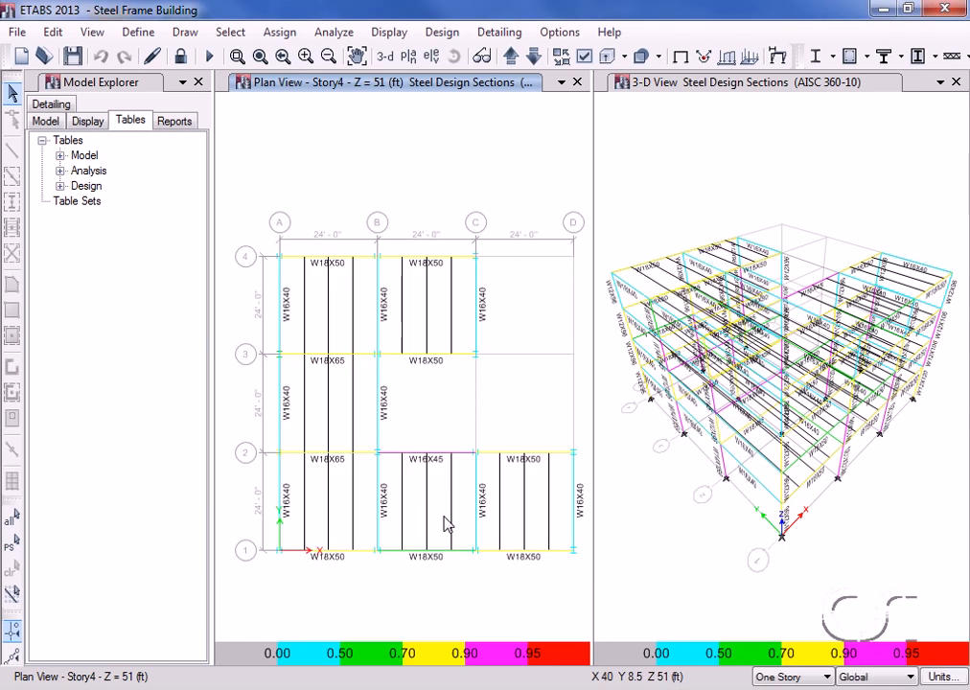
# Rerun the analysis and steel design check, reiterating analysis and design for the differing frames.
pyautogui.click(335, 33)
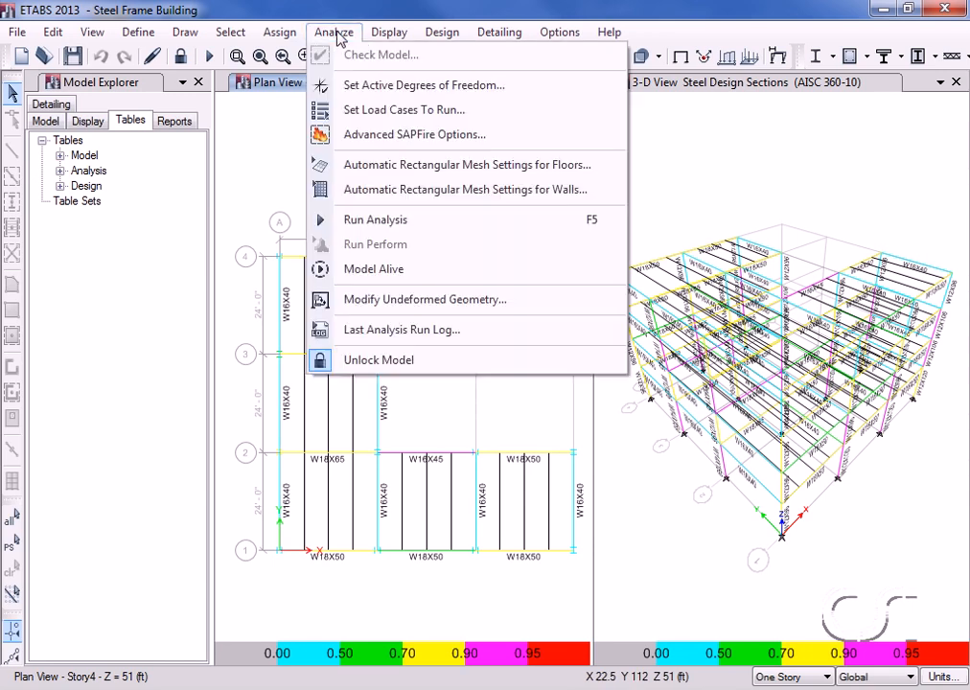
pyautogui.click(408, 230)
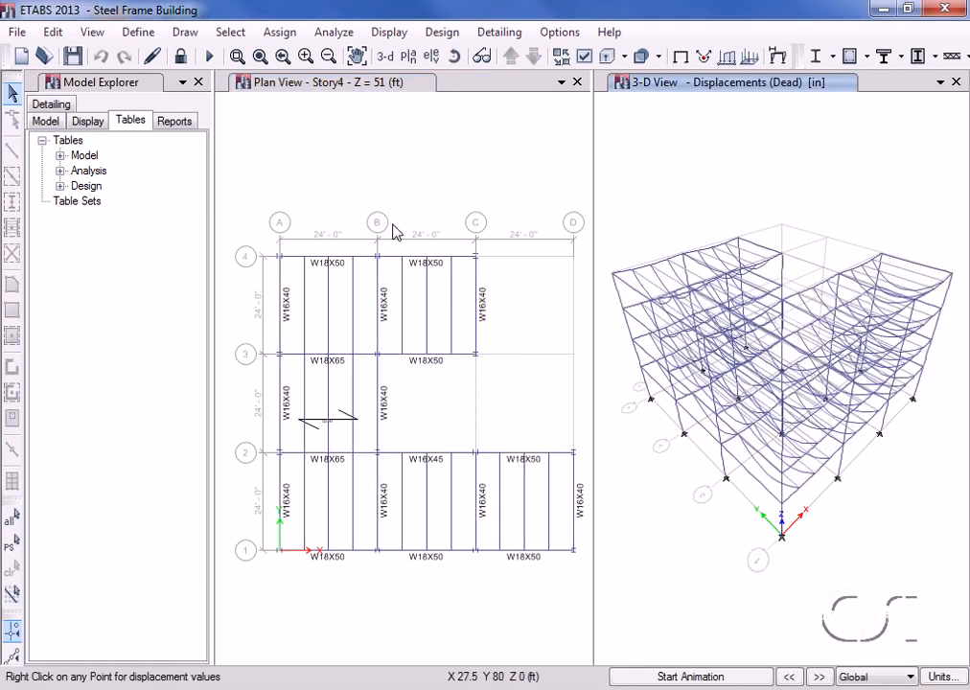
pyautogui.click(442, 32)
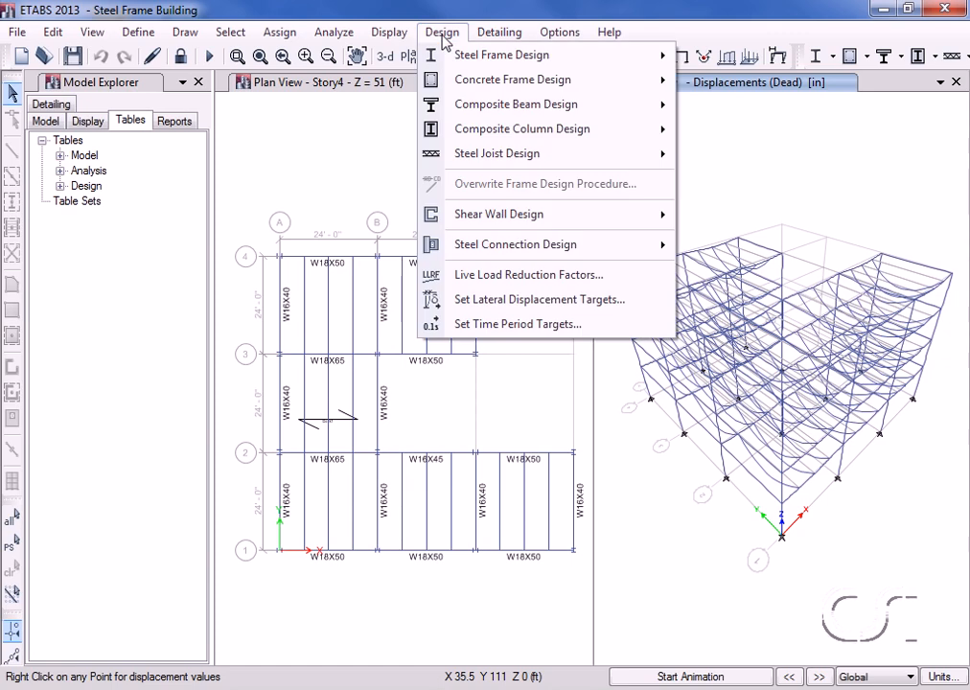
pyautogui.moveTo(585, 60)
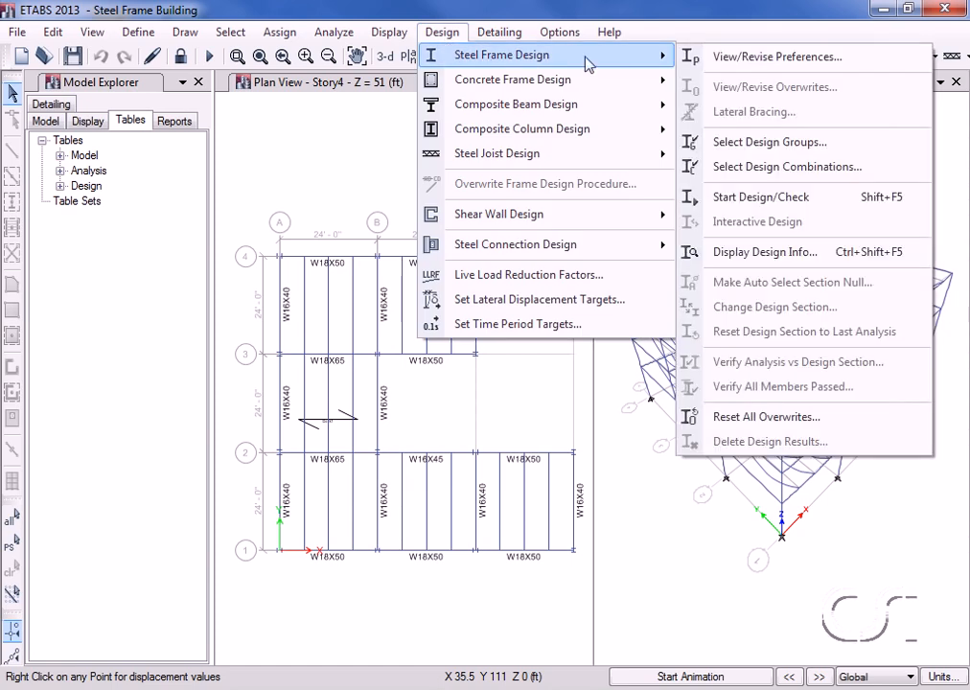
pyautogui.click(764, 196)
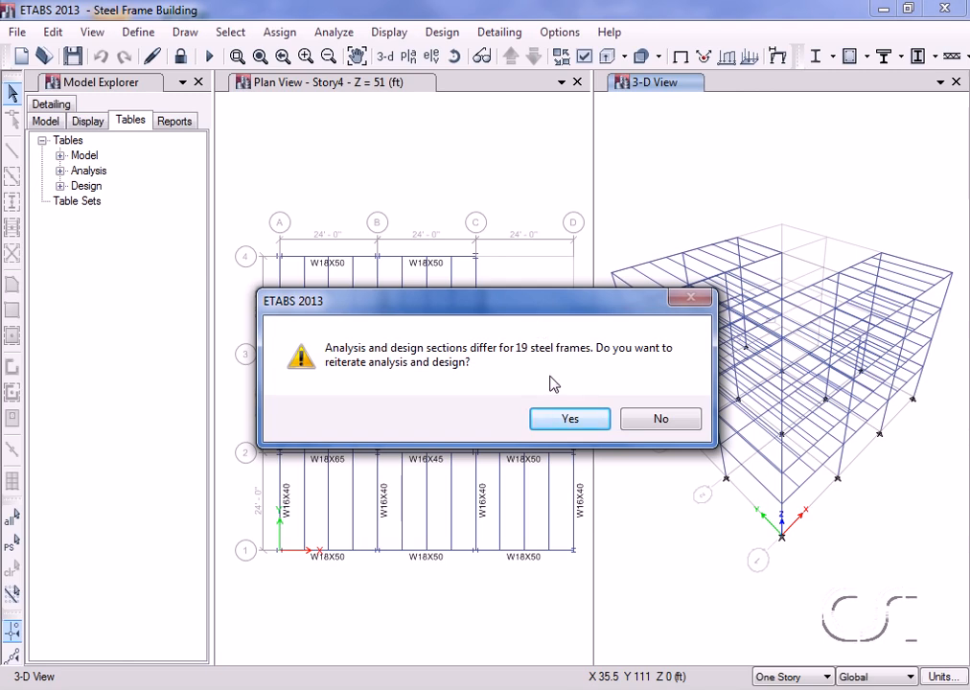
pyautogui.click(576, 426)
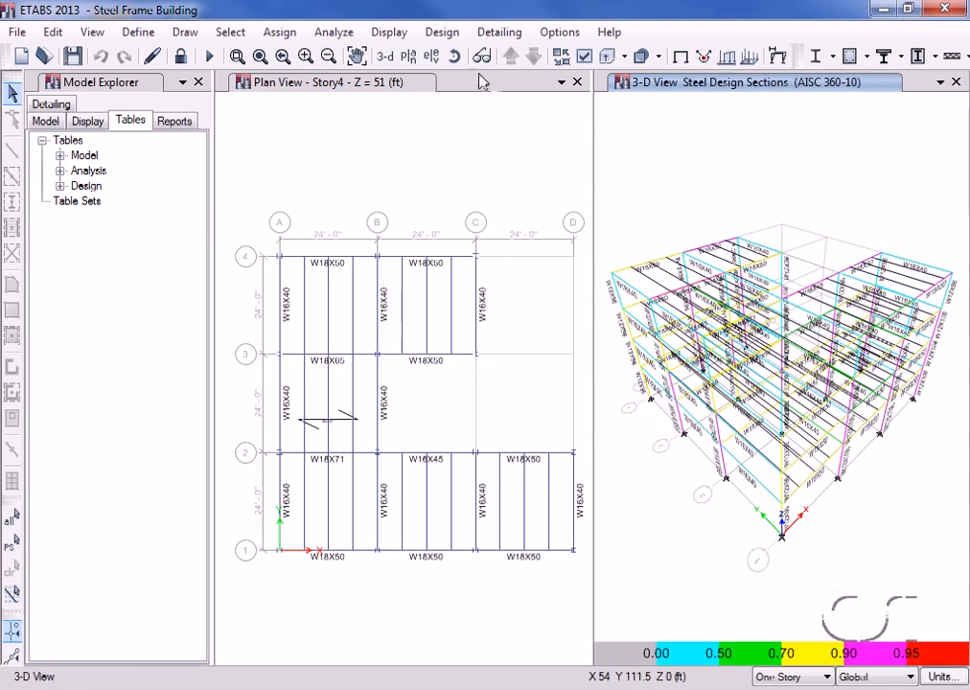
# Verify that analysis and design sections match for all steel frames.
pyautogui.click(443, 33)
pyautogui.moveTo(449, 53)
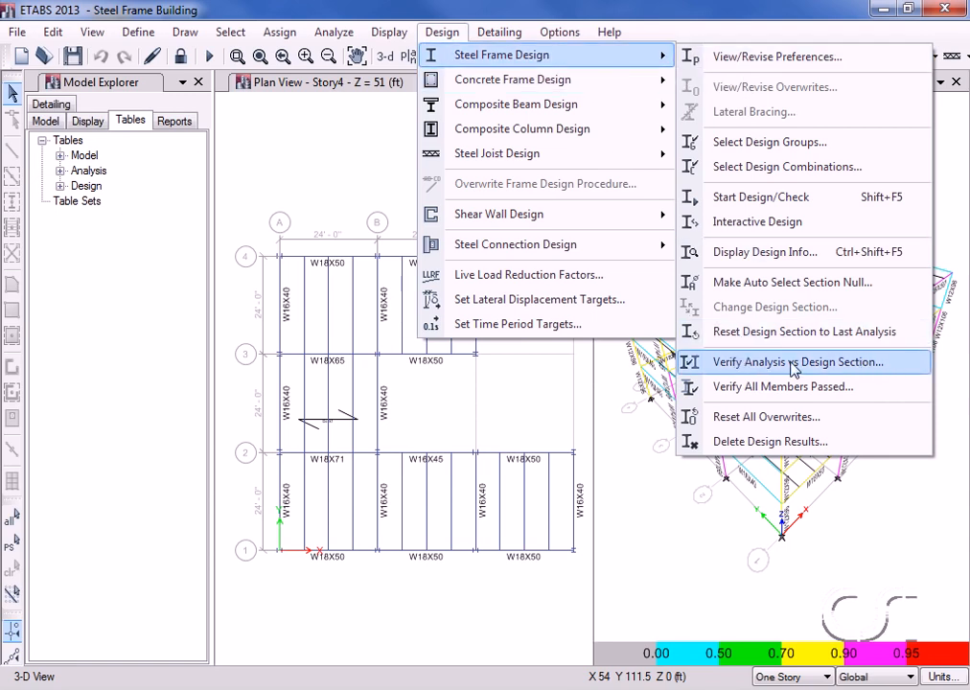
pyautogui.click(894, 364)
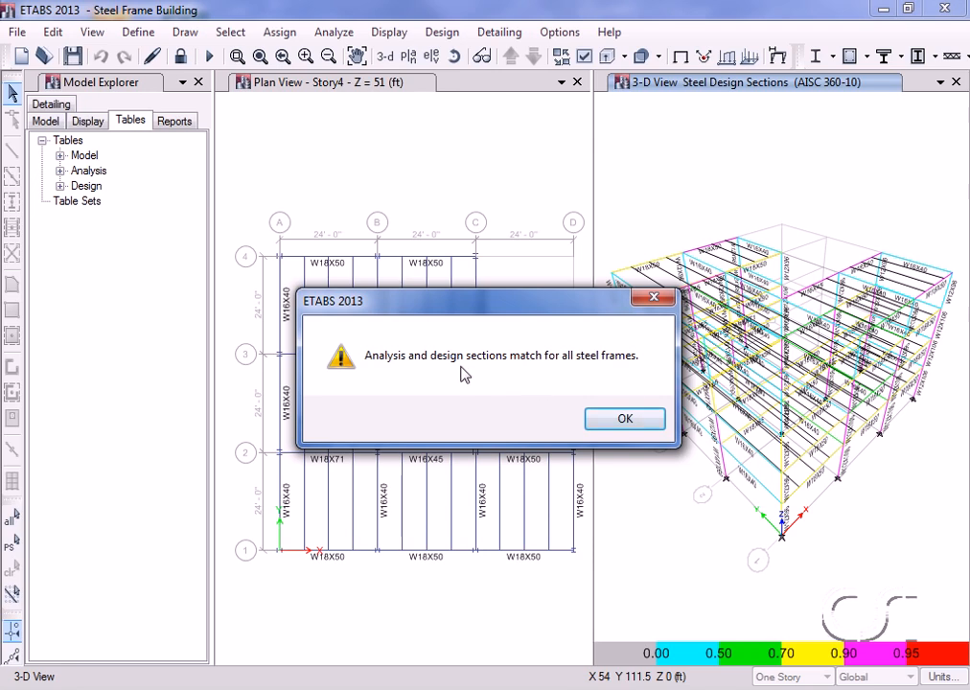
pyautogui.click(627, 422)
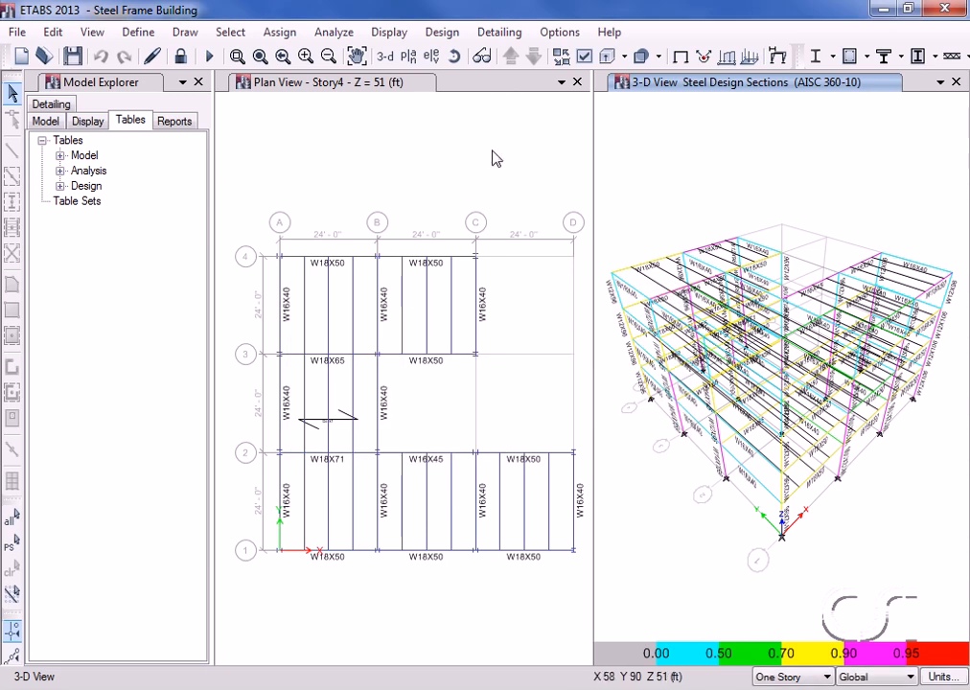
# Verify that all steel members passed the stress/capacity check.
pyautogui.click(446, 34)
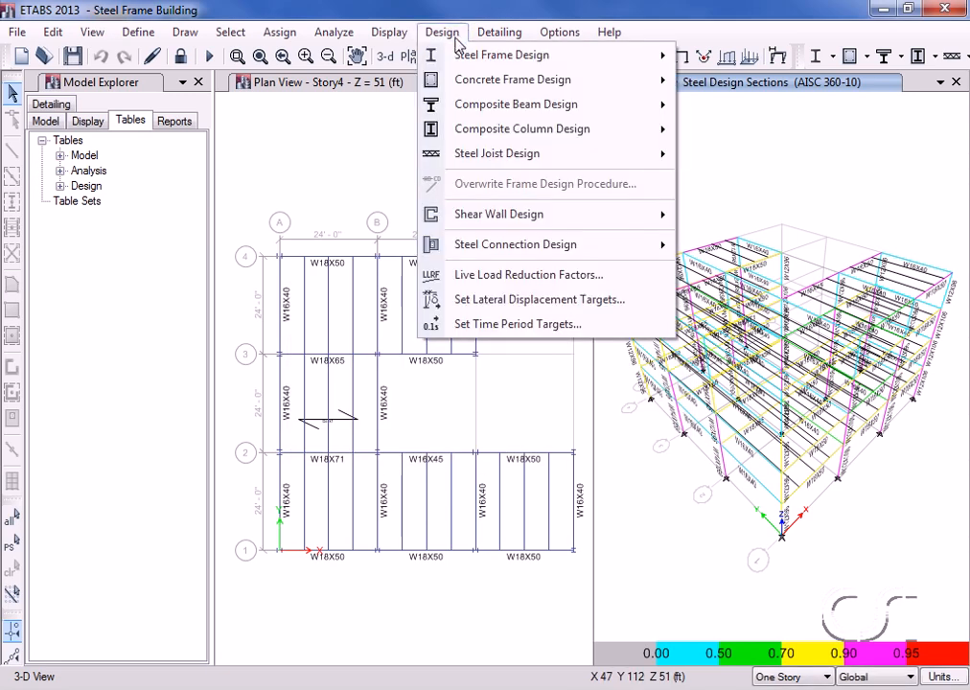
pyautogui.moveTo(466, 55)
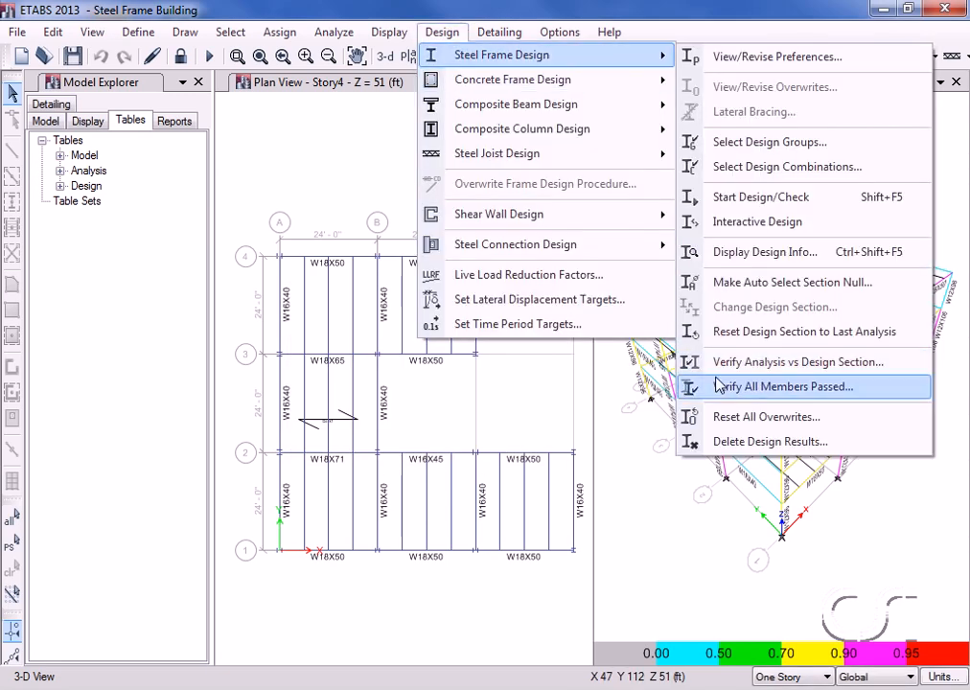
pyautogui.click(790, 389)
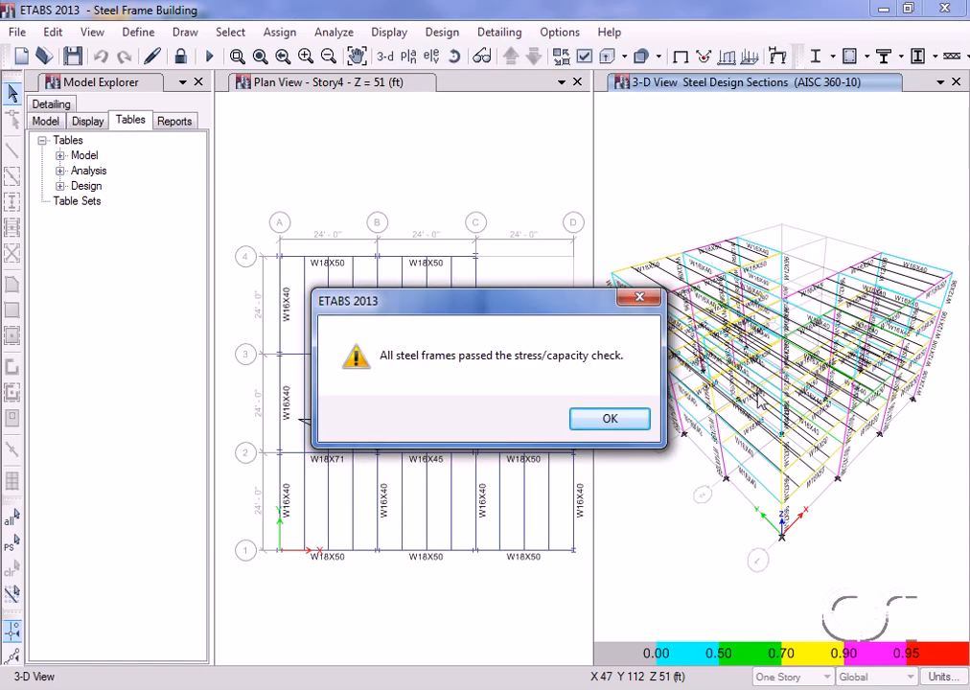
pyautogui.click(616, 422)
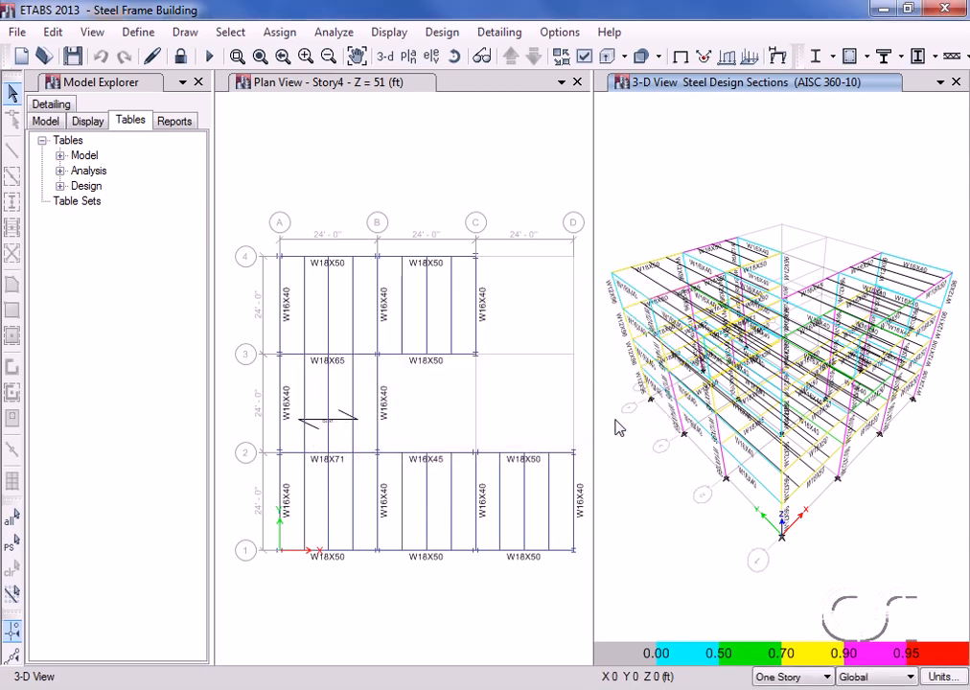